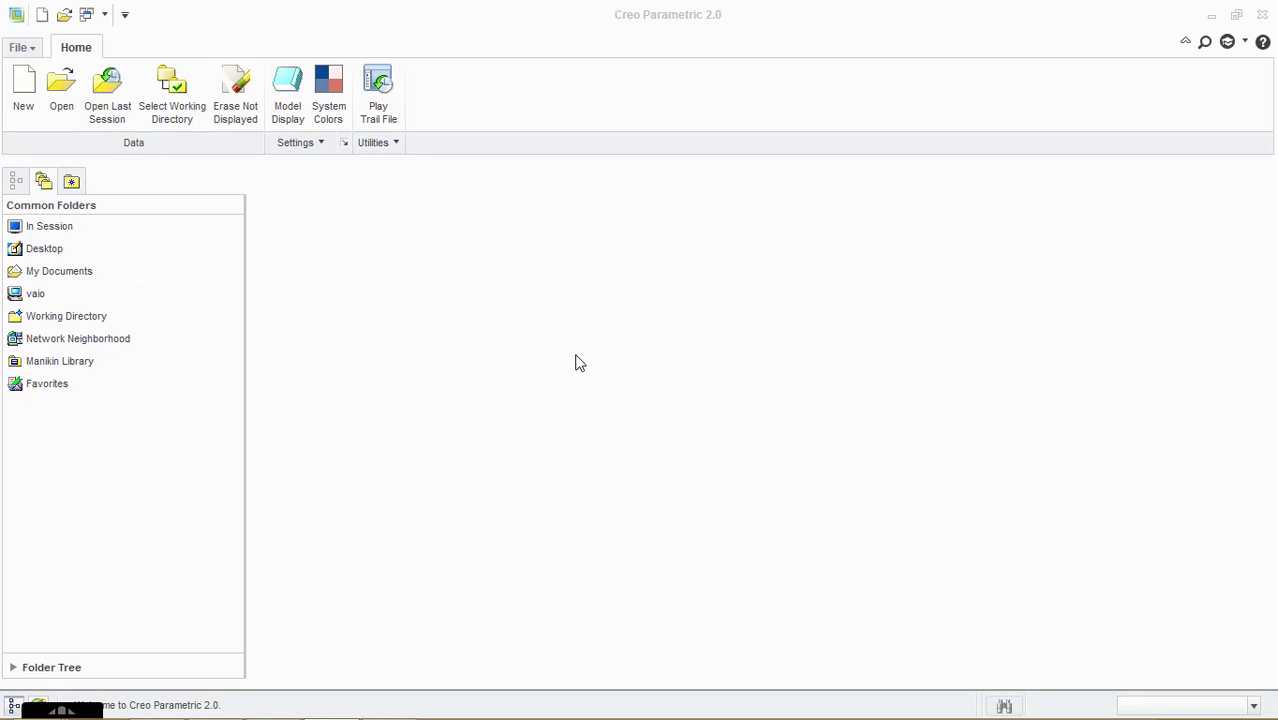
- Create a new solid part named bottle001
{"action": "left_click", "coordinate": [23, 85]}
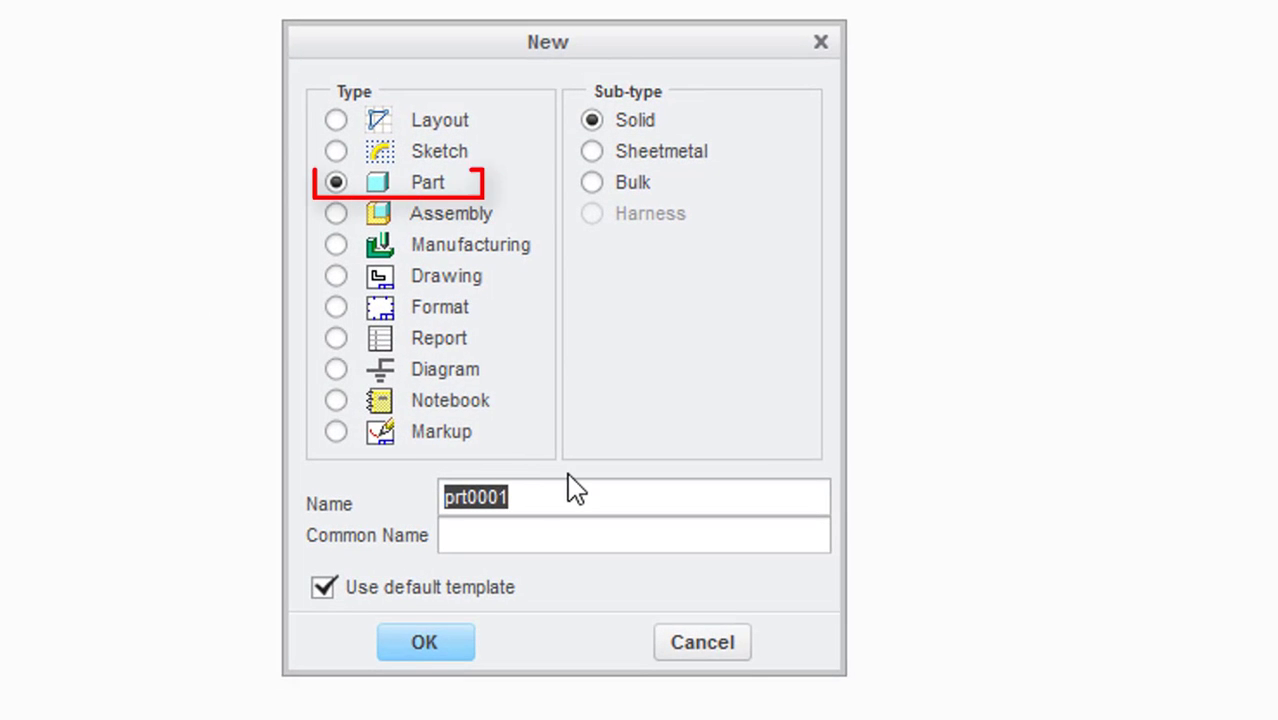
{"action": "type", "text": "b"}
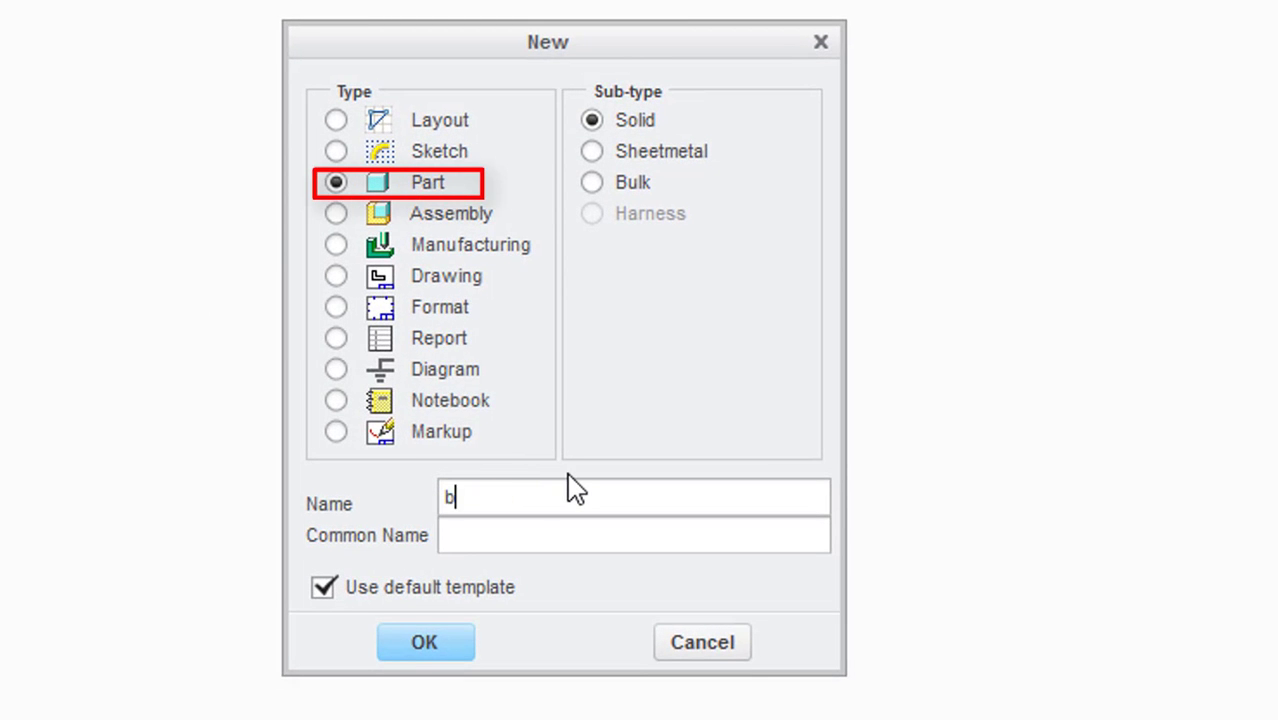
{"action": "type", "text": "ottle00"}
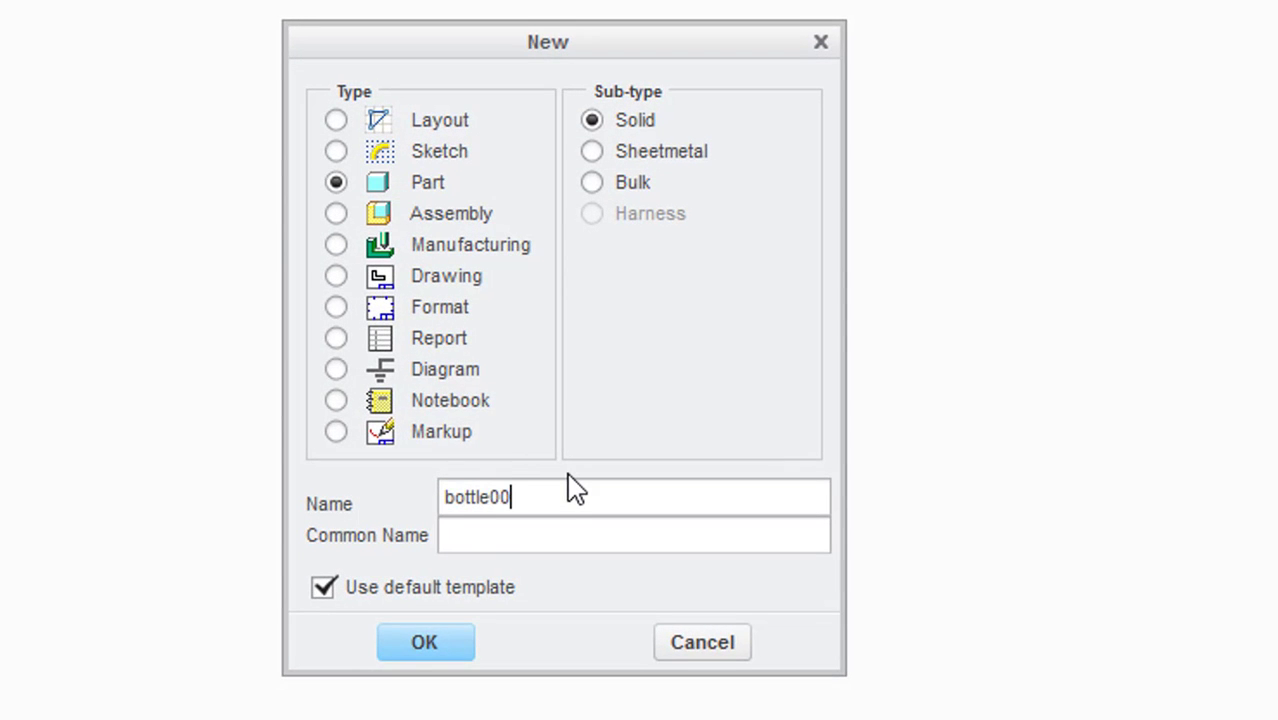
{"action": "type", "text": "1"}
{"action": "key", "text": "Return"}
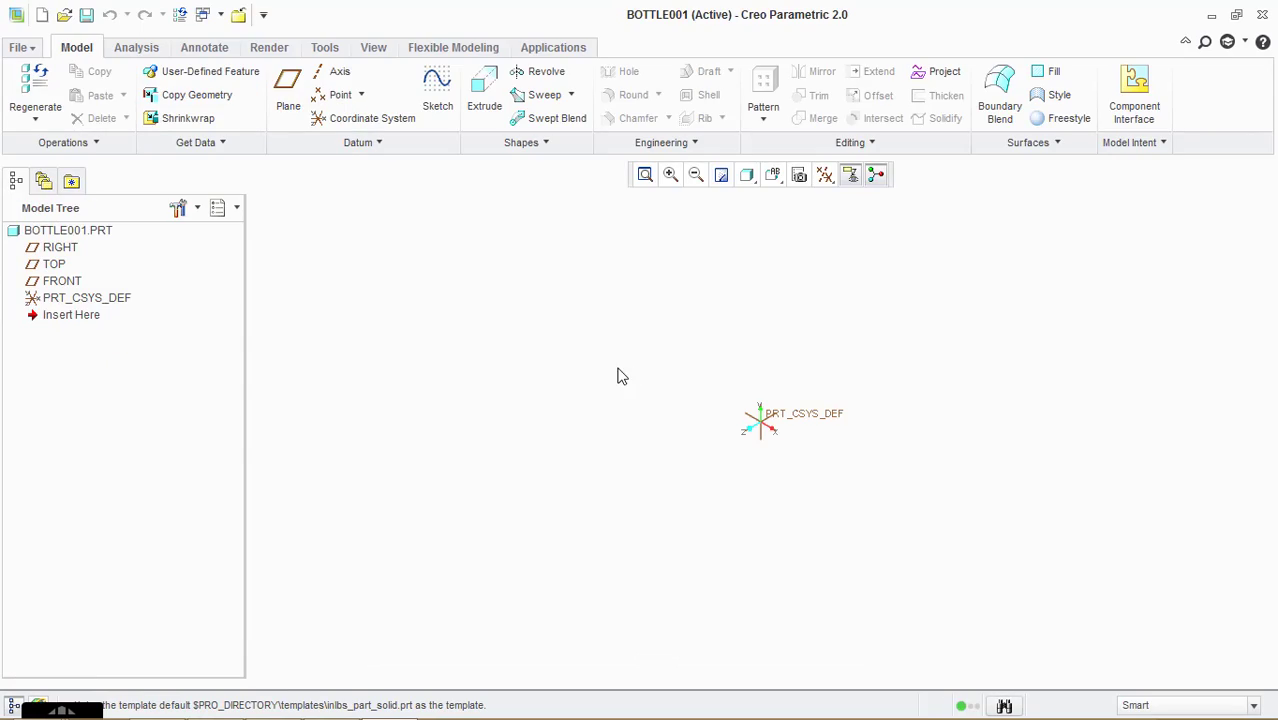
- Turn on datum plane display and orient the view to FRONT
{"action": "left_click", "coordinate": [824, 176]}
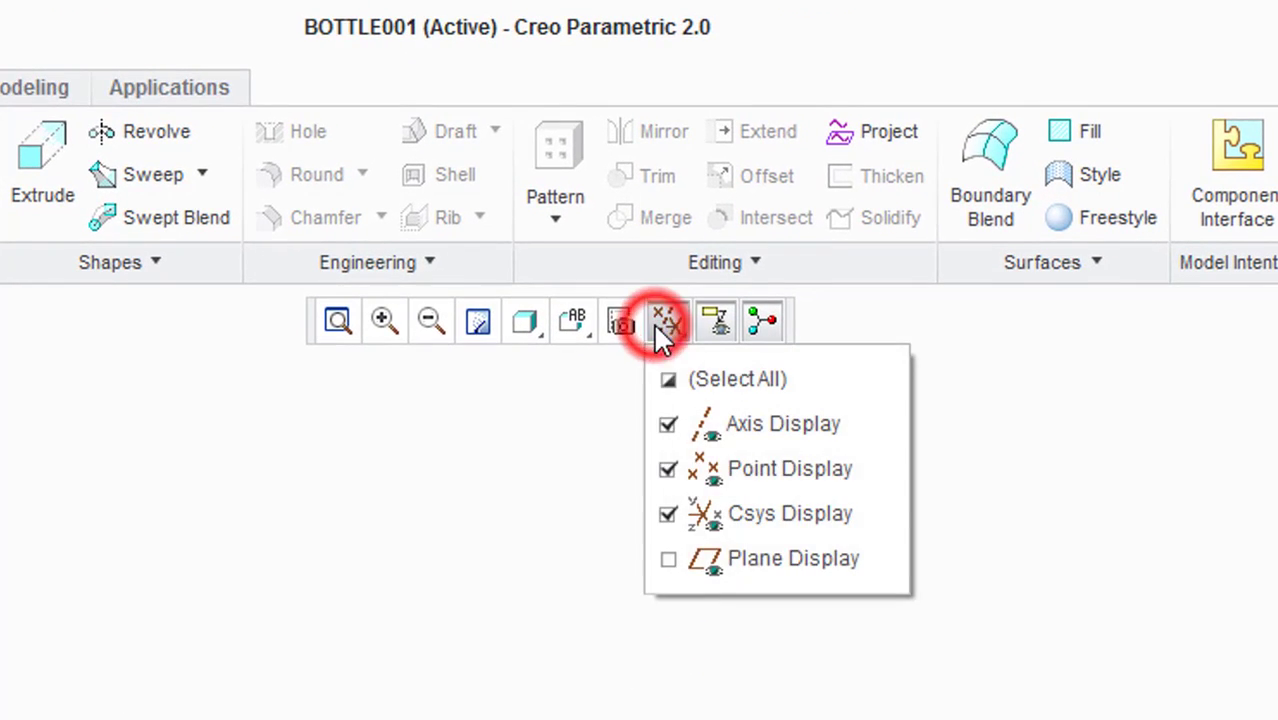
{"action": "left_click", "coordinate": [682, 557]}
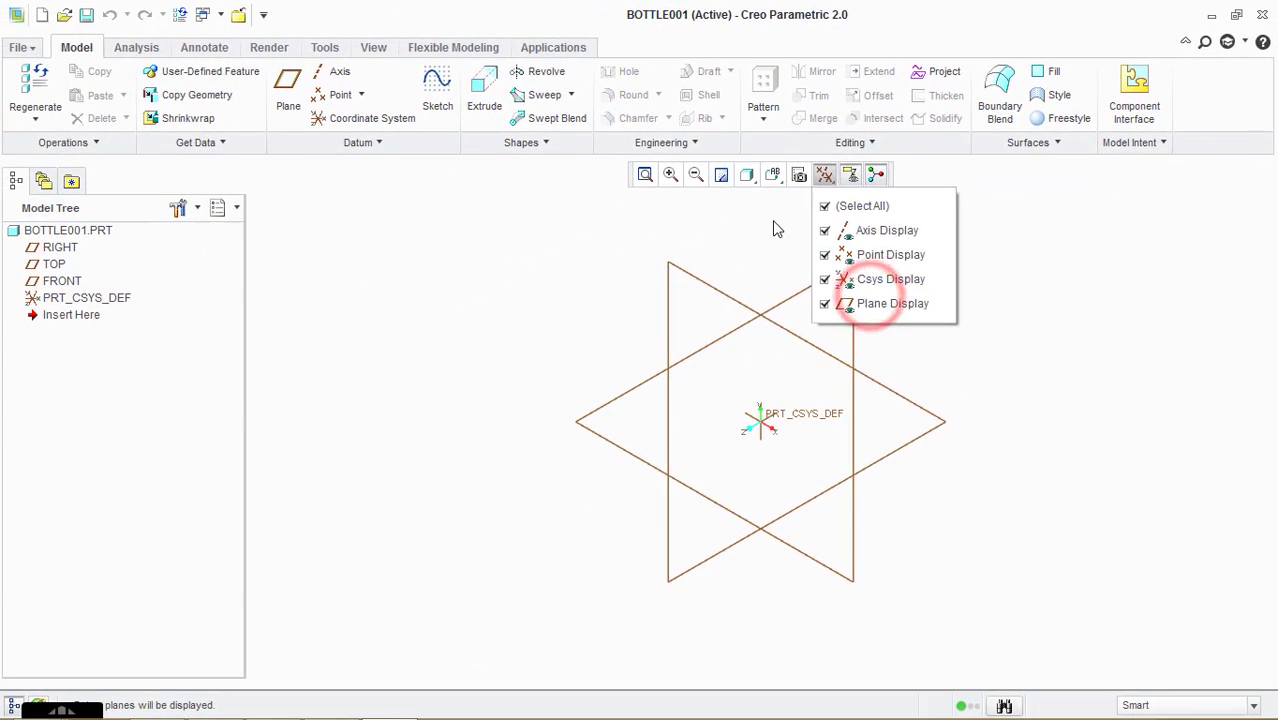
{"action": "left_click", "coordinate": [571, 403]}
{"action": "left_click", "coordinate": [772, 175]}
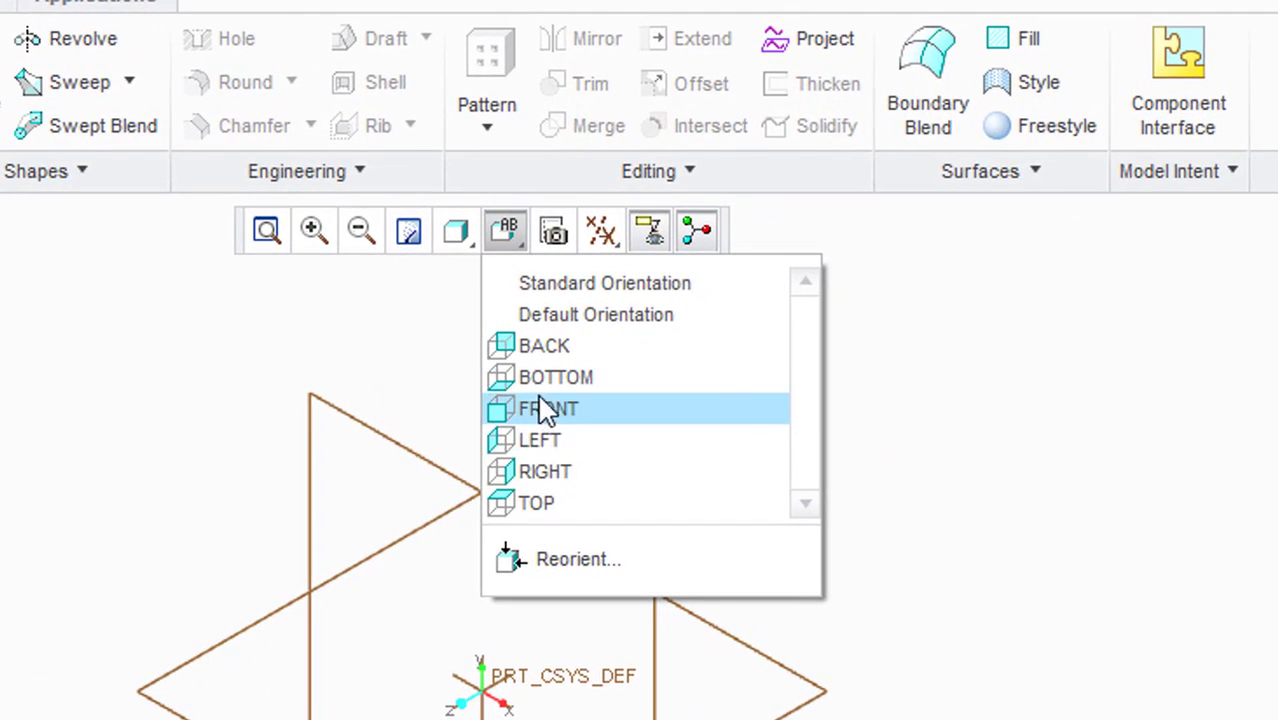
{"action": "left_click", "coordinate": [547, 407]}
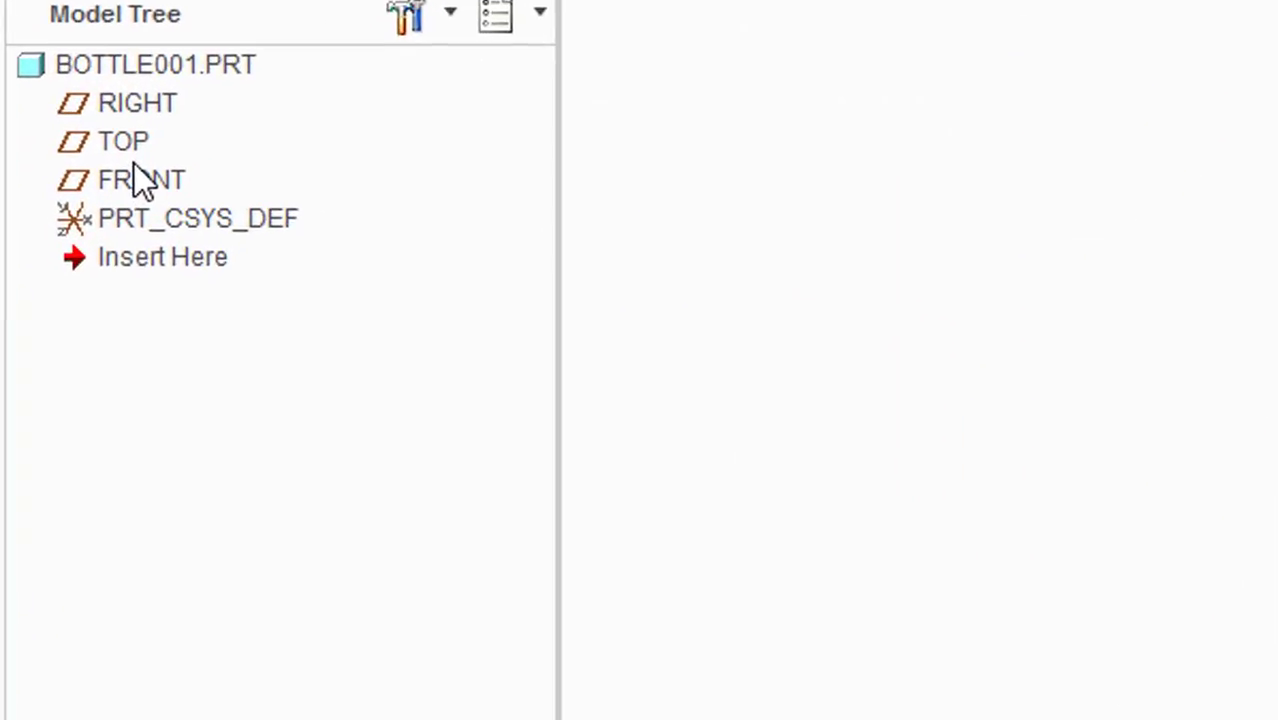
- Start a new sketch on the FRONT datum plane
{"action": "left_click", "coordinate": [128, 168]}
{"action": "left_click", "coordinate": [474, 108]}
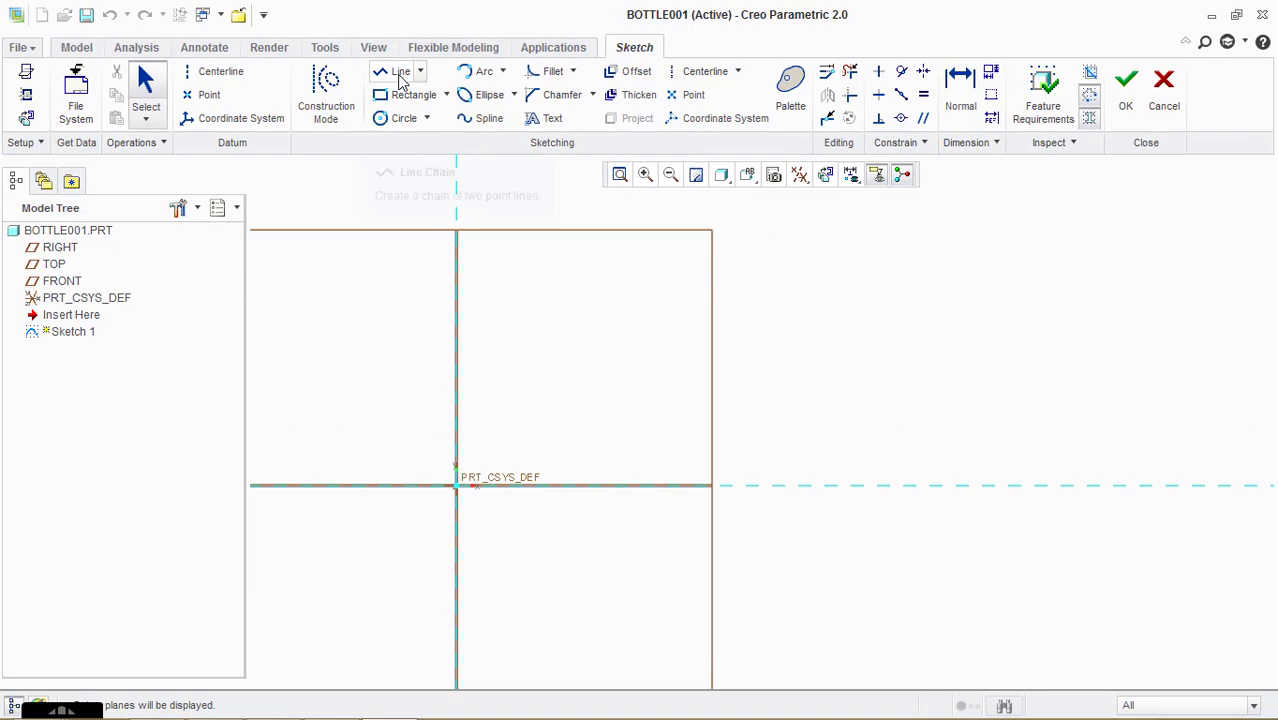
{"action": "scroll", "coordinate": [458, 305], "scroll_direction": "up", "scroll_amount": 2}
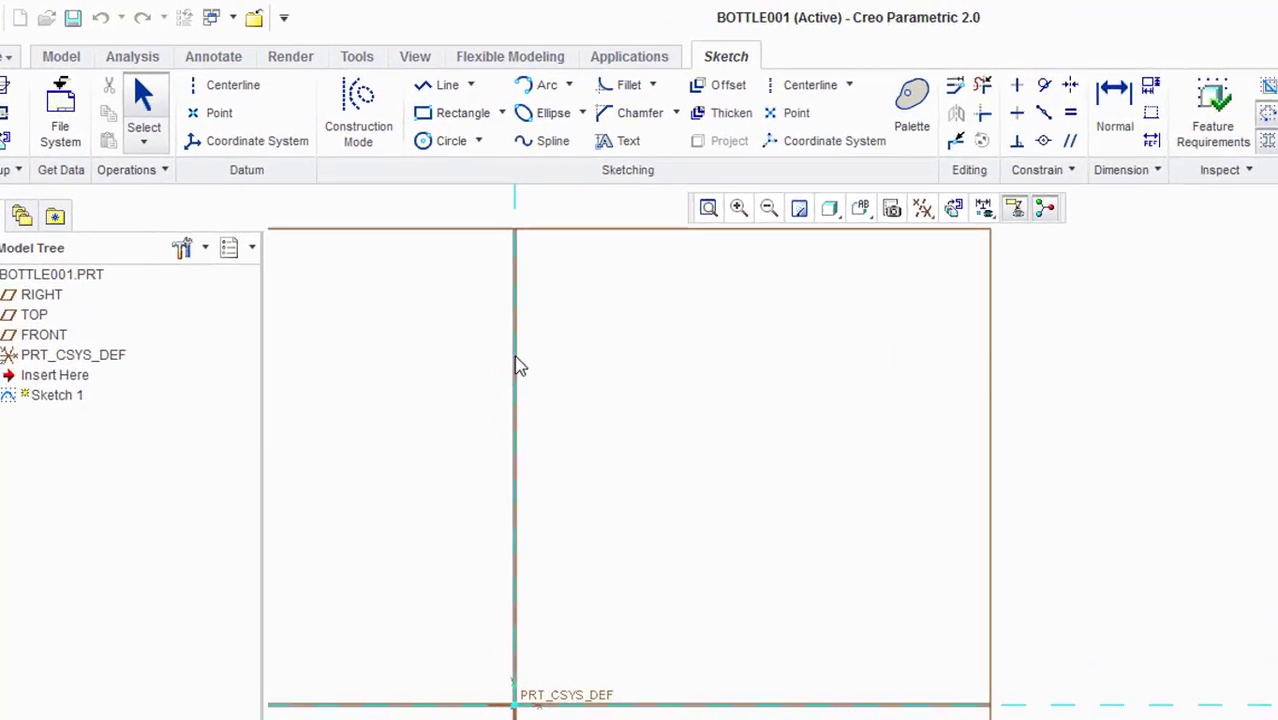
- Draw the six-segment stepped neck profile as a line chain from the vertical reference
{"action": "left_click", "coordinate": [386, 75]}
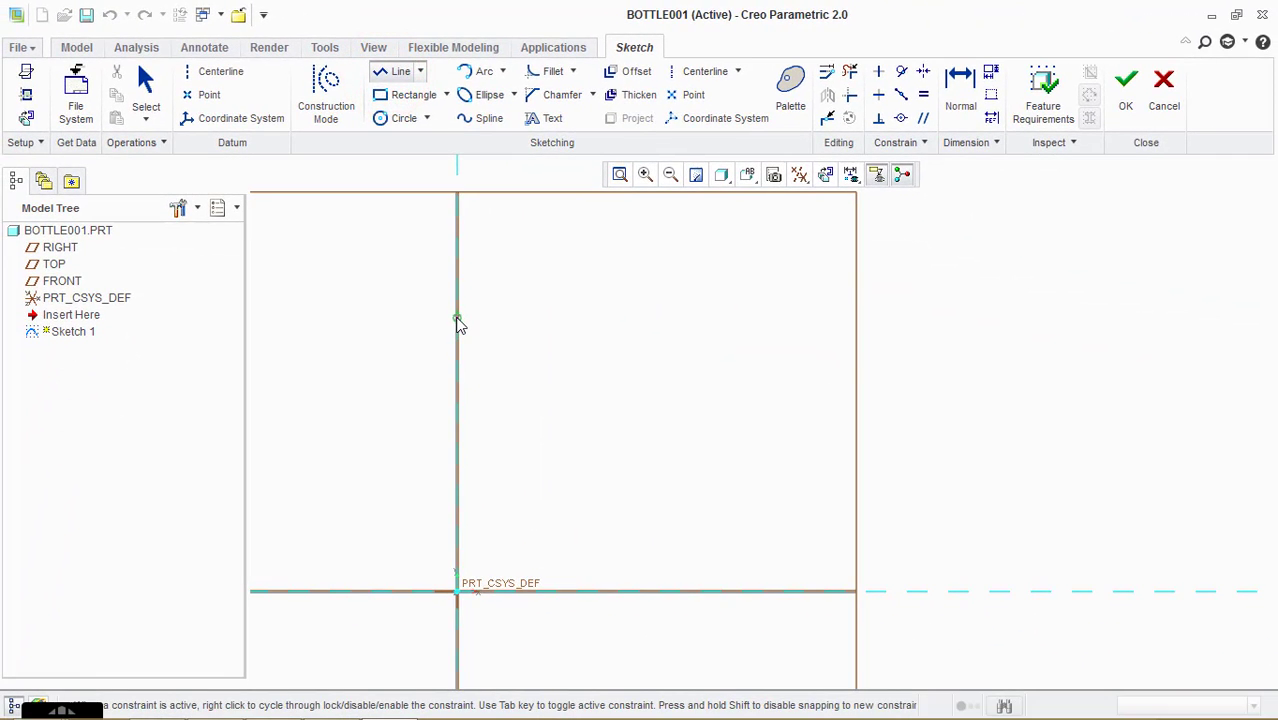
{"action": "left_click", "coordinate": [457, 318]}
{"action": "left_click", "coordinate": [494, 319]}
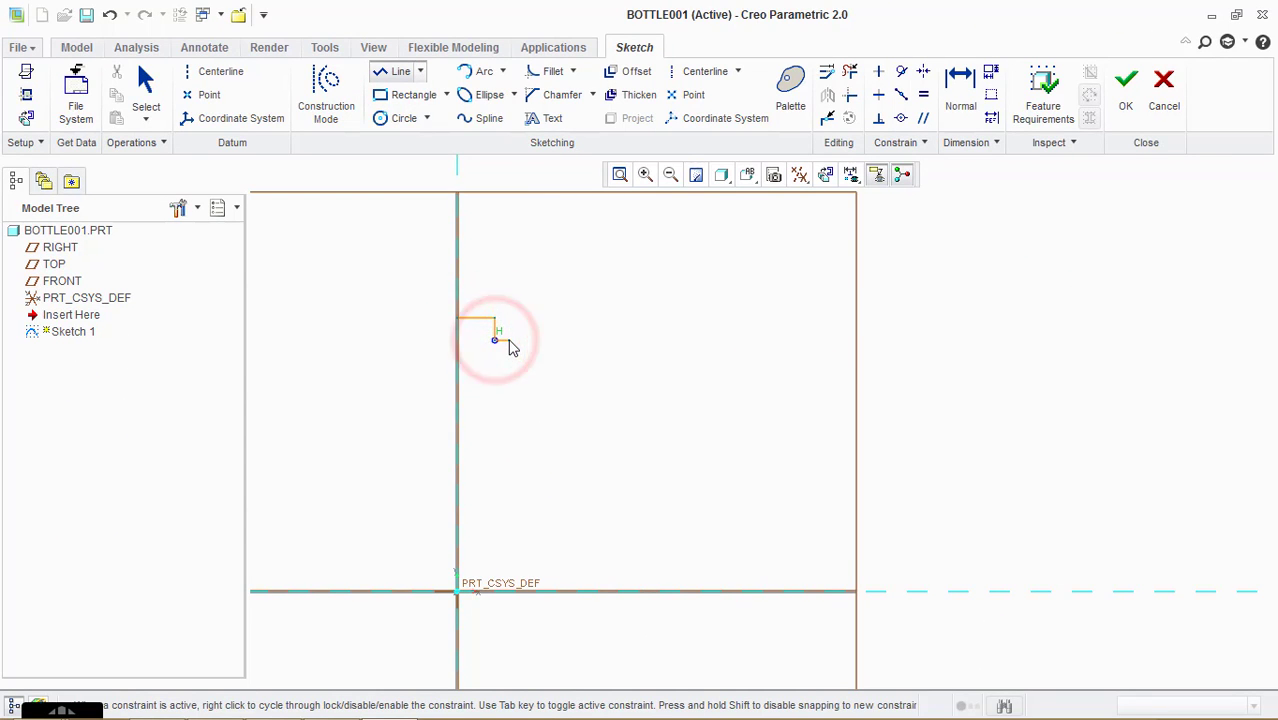
{"action": "middle_click", "coordinate": [500, 350]}
{"action": "left_click", "coordinate": [494, 351]}
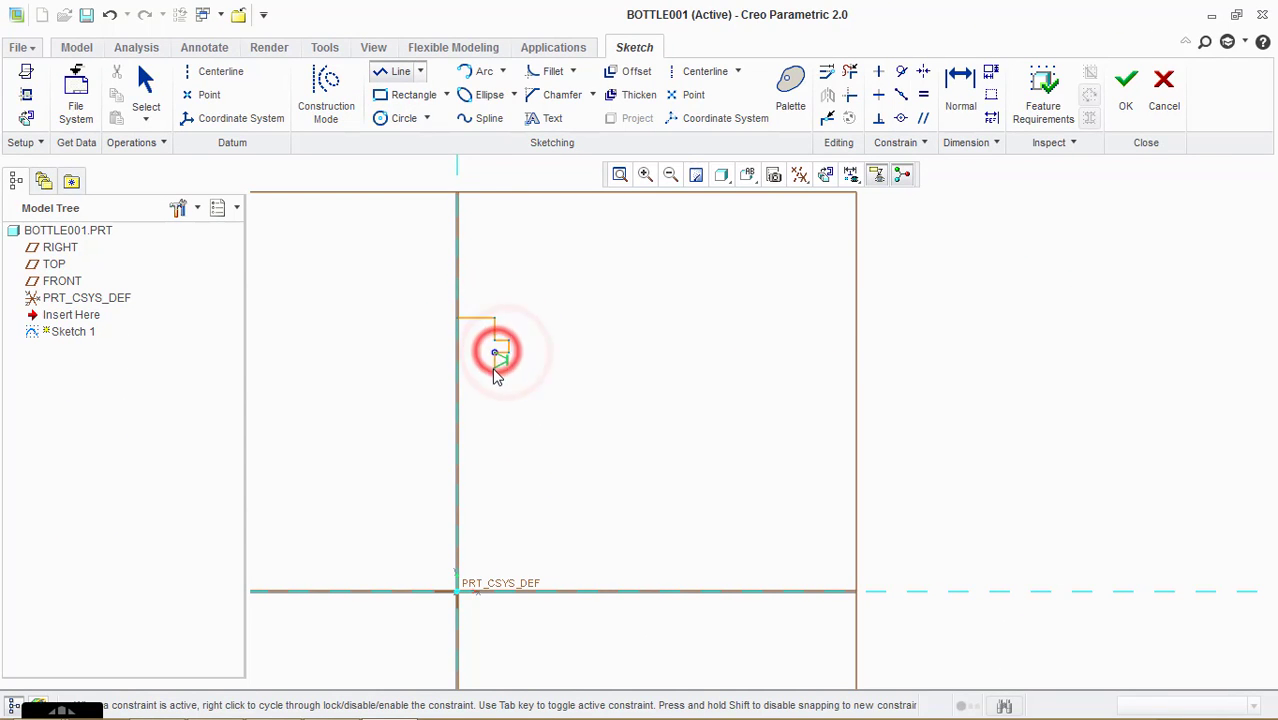
{"action": "left_click", "coordinate": [493, 380]}
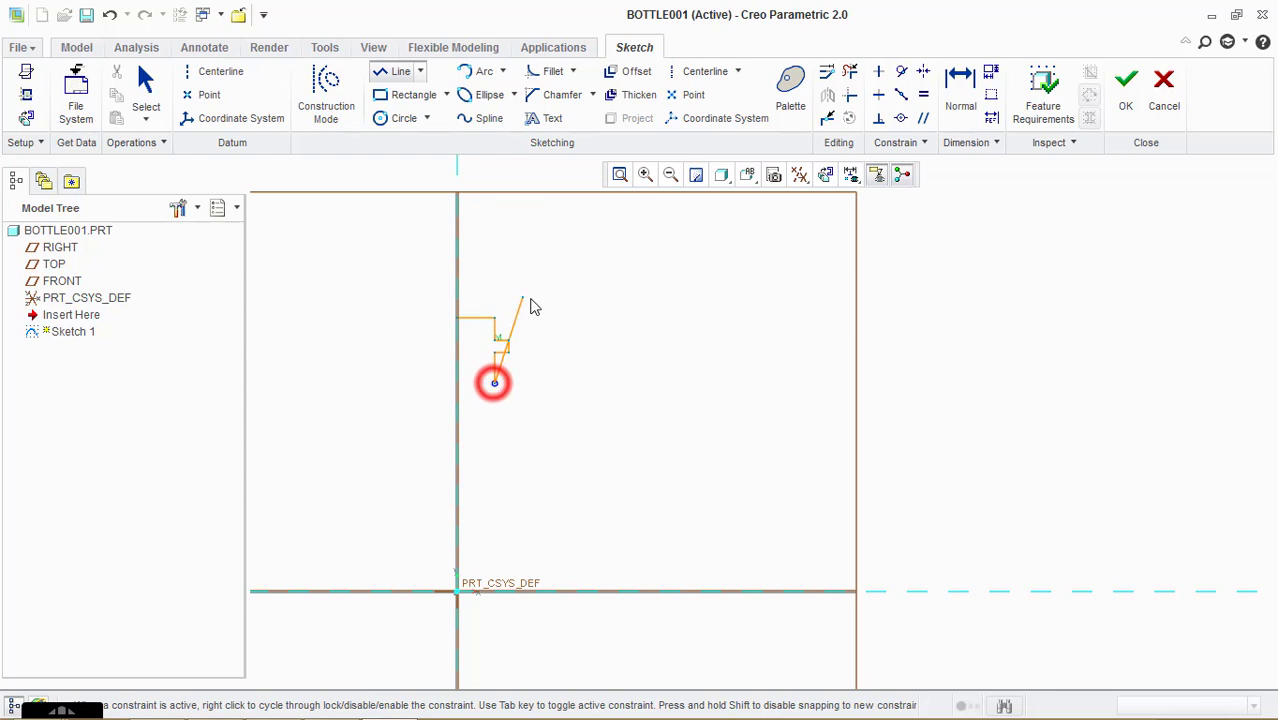
{"action": "middle_click", "coordinate": [494, 380]}
{"action": "scroll", "coordinate": [456, 343], "scroll_direction": "down", "scroll_amount": 3}
{"action": "scroll", "coordinate": [502, 336], "scroll_direction": "down", "scroll_amount": 2}
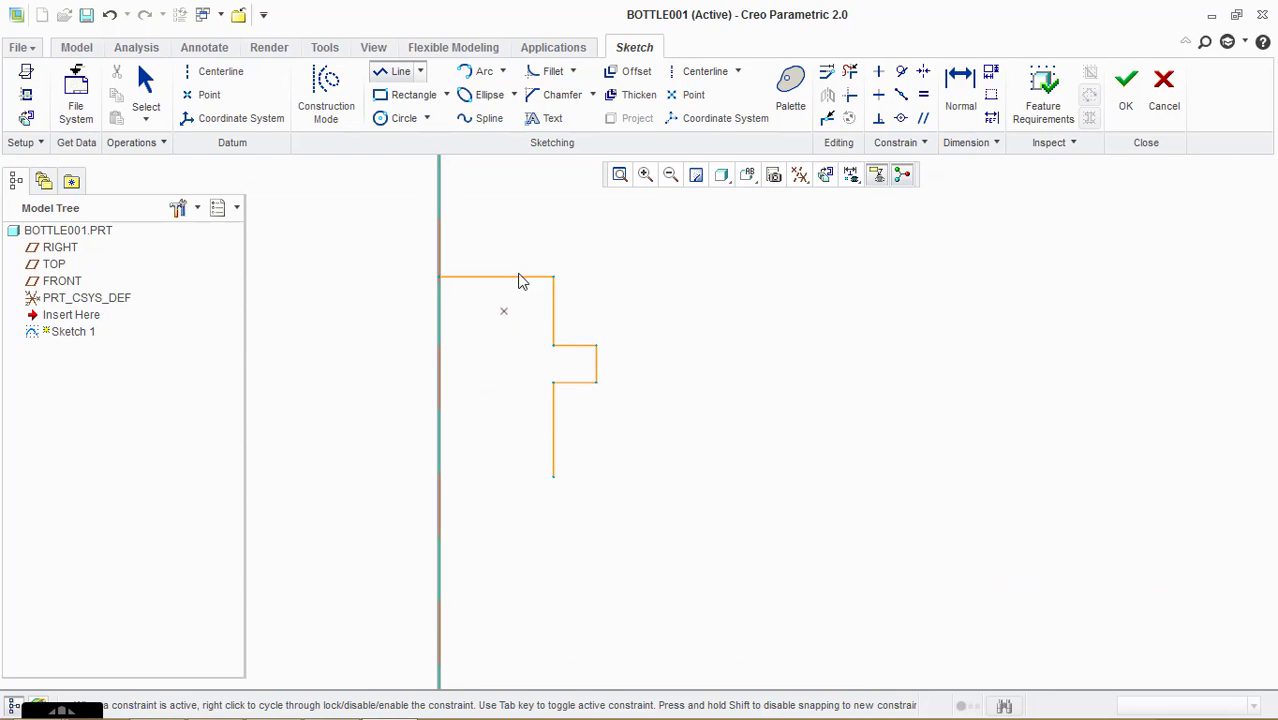
{"action": "middle_click", "coordinate": [519, 282]}
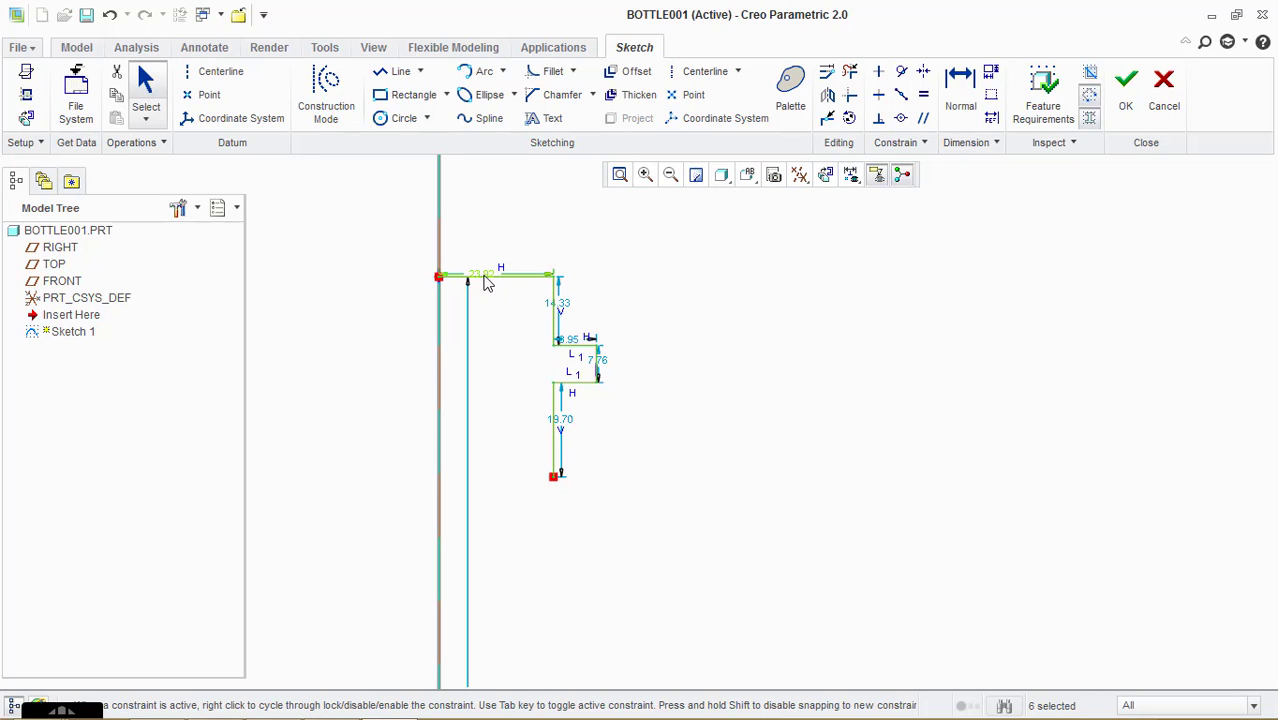
- Set the neck top width to 12.25, upper vertical to 8 and step width to 2.75
{"action": "double_click", "coordinate": [483, 275]}
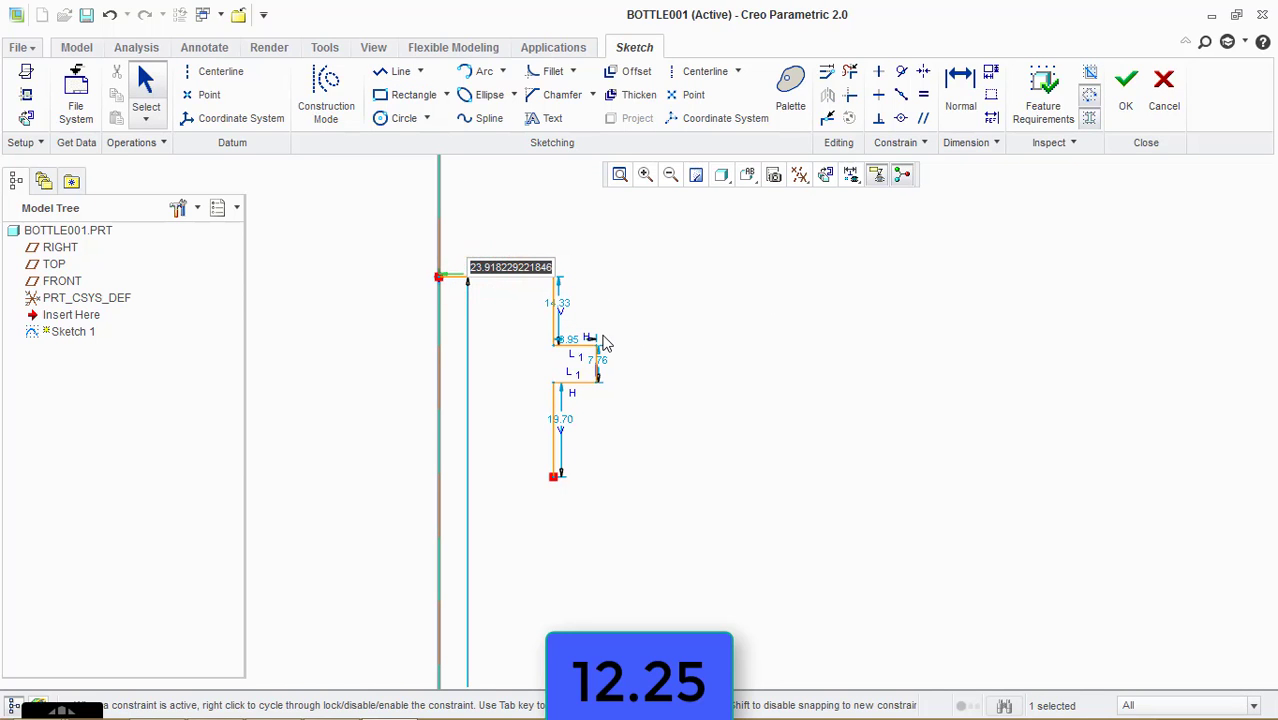
{"action": "type", "text": "12.25"}
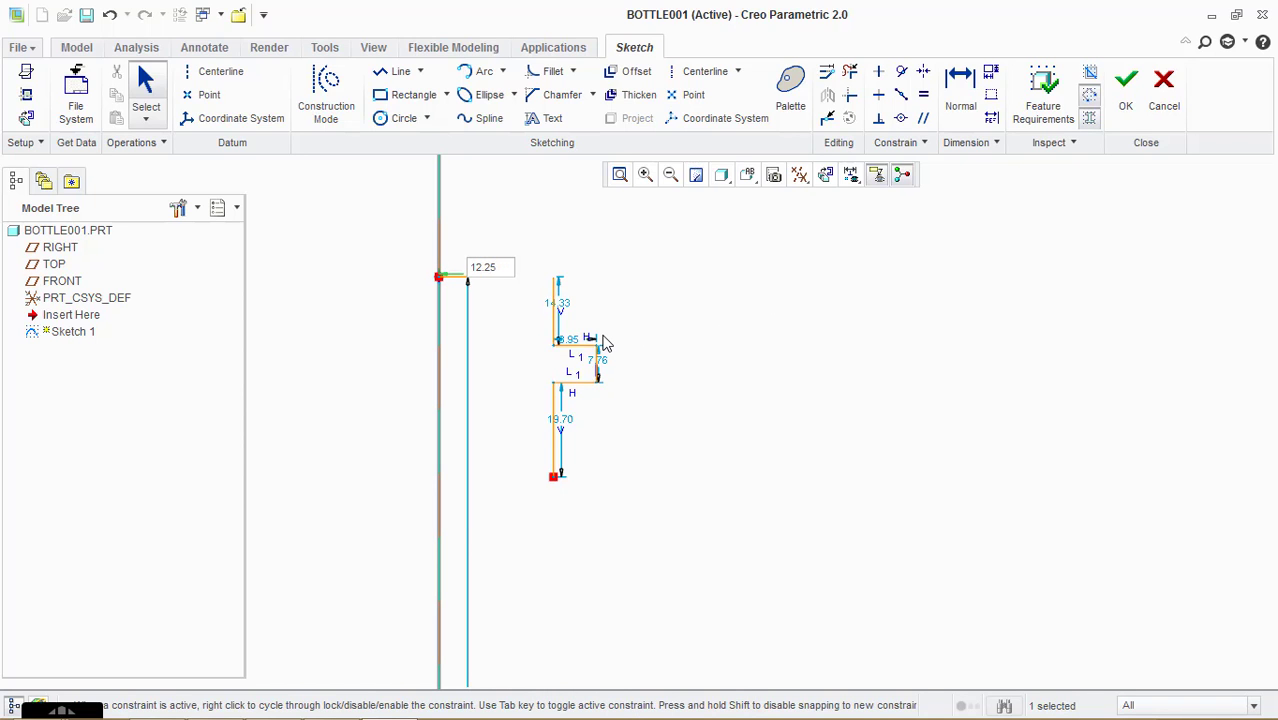
{"action": "key", "text": "Return"}
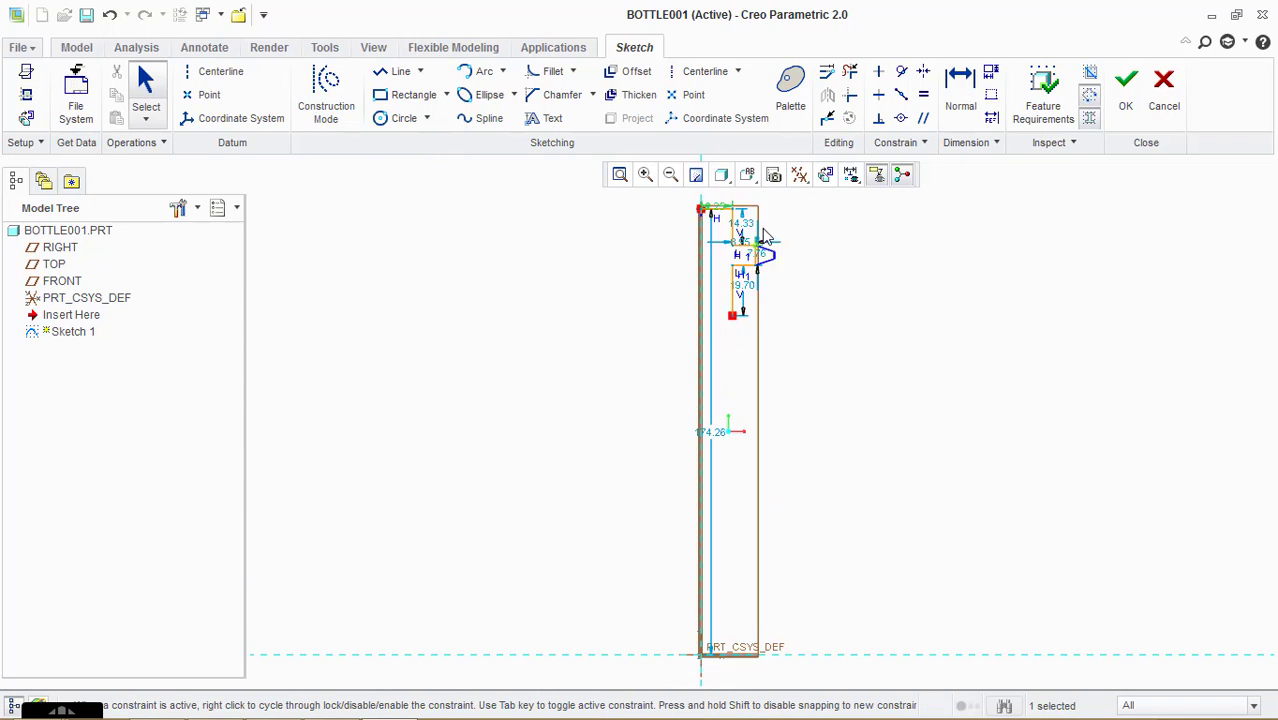
{"action": "scroll", "coordinate": [764, 234], "scroll_direction": "up", "scroll_amount": 2}
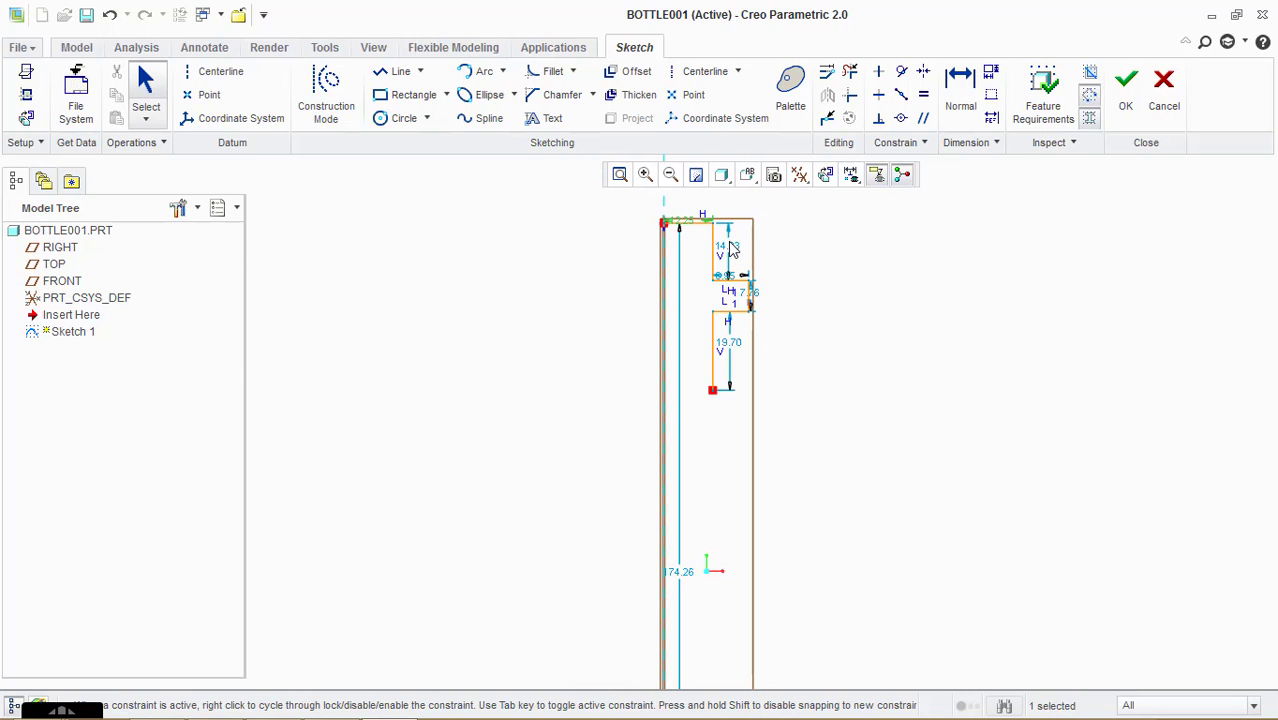
{"action": "double_click", "coordinate": [729, 246]}
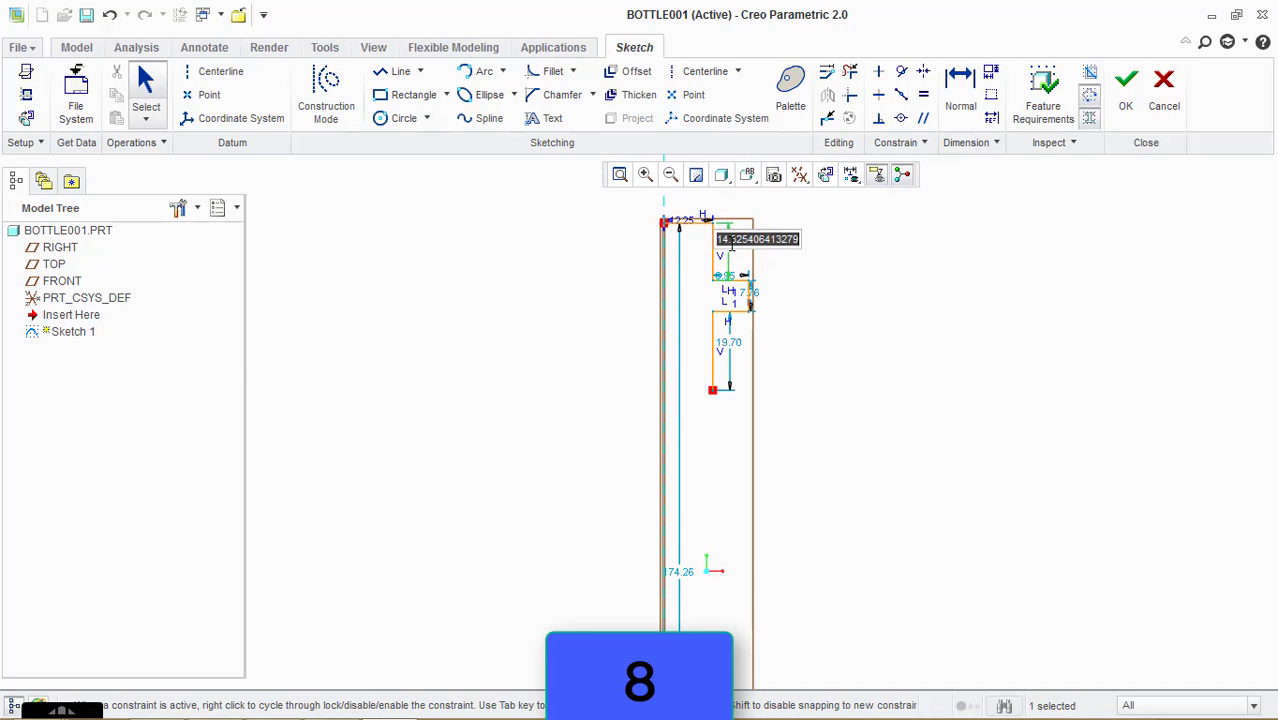
{"action": "type", "text": "8"}
{"action": "key", "text": "Return"}
{"action": "scroll", "coordinate": [790, 225], "scroll_direction": "up", "scroll_amount": 3}
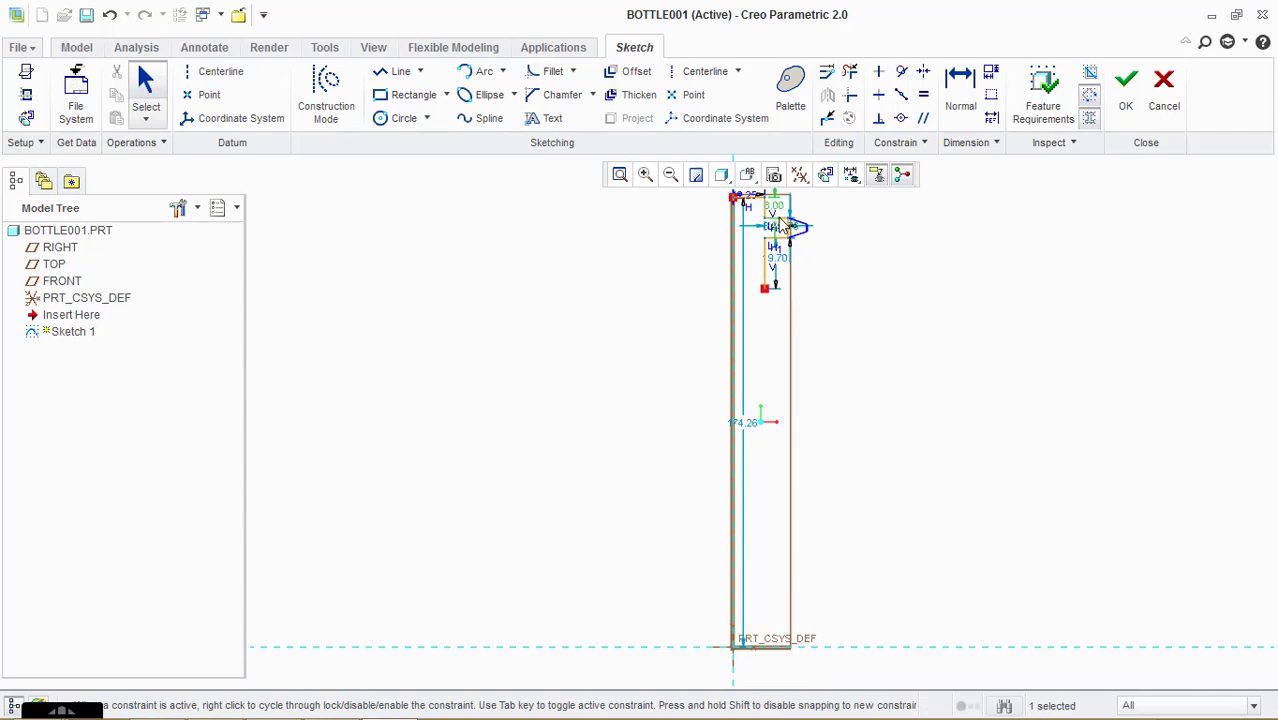
{"action": "scroll", "coordinate": [763, 266], "scroll_direction": "down", "scroll_amount": 2}
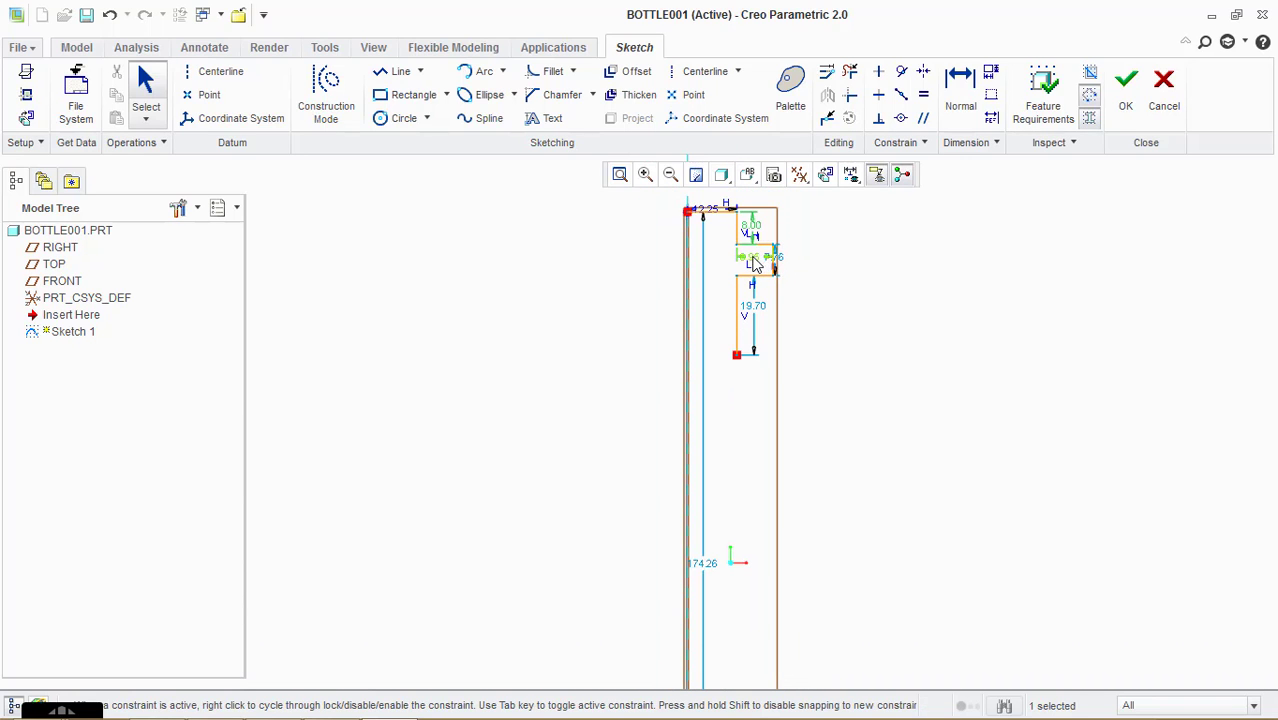
{"action": "left_click", "coordinate": [752, 257]}
{"action": "double_click", "coordinate": [752, 256]}
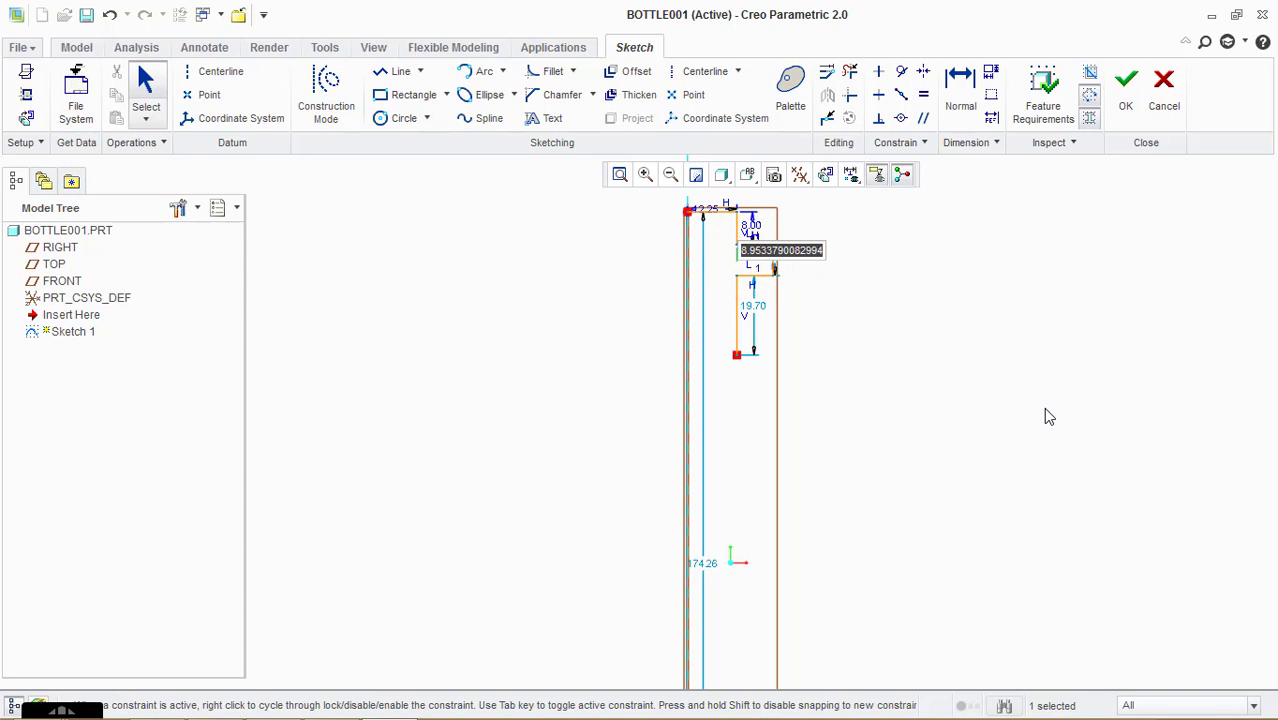
{"action": "type", "text": "2.75"}
{"action": "key", "text": "Return"}
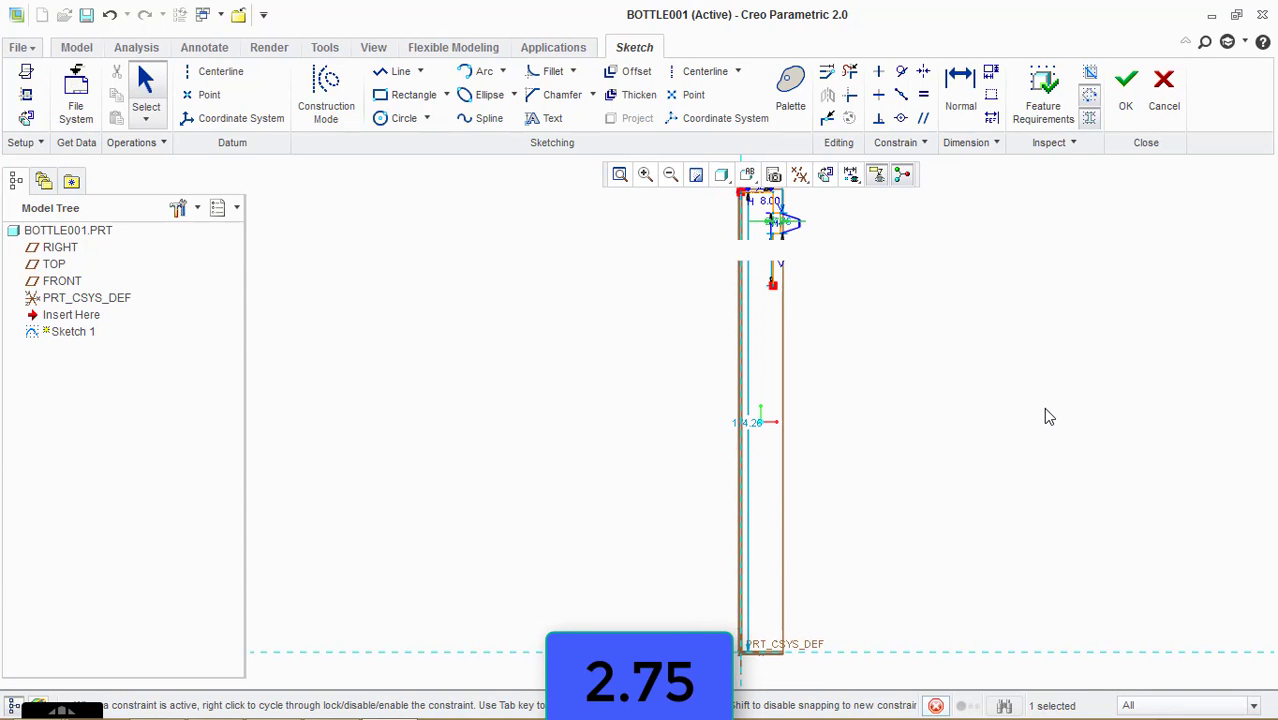
- Dimension the step height to 3 and change the 19.70 lower vertical to 3.75
{"action": "middle_click_drag", "start_coordinate": [670, 285], "coordinate": [835, 278]}
{"action": "scroll", "coordinate": [835, 278], "scroll_direction": "up", "scroll_amount": 2}
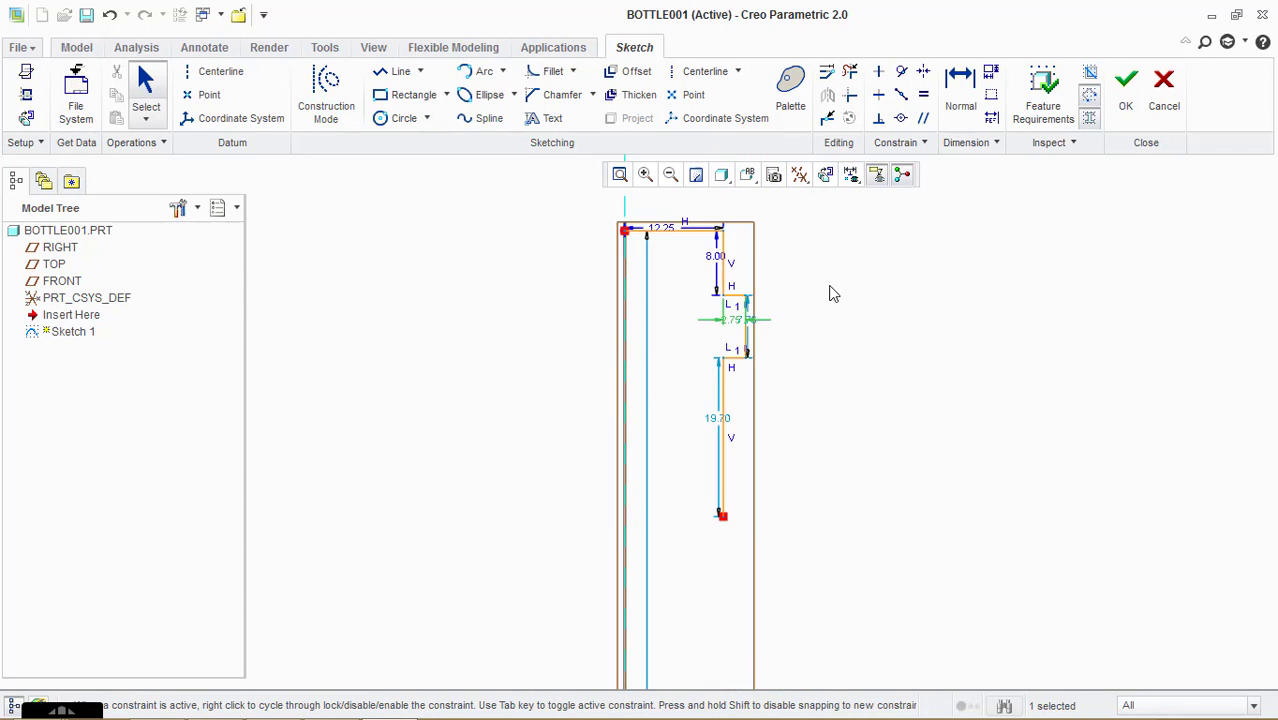
{"action": "left_click", "coordinate": [750, 320]}
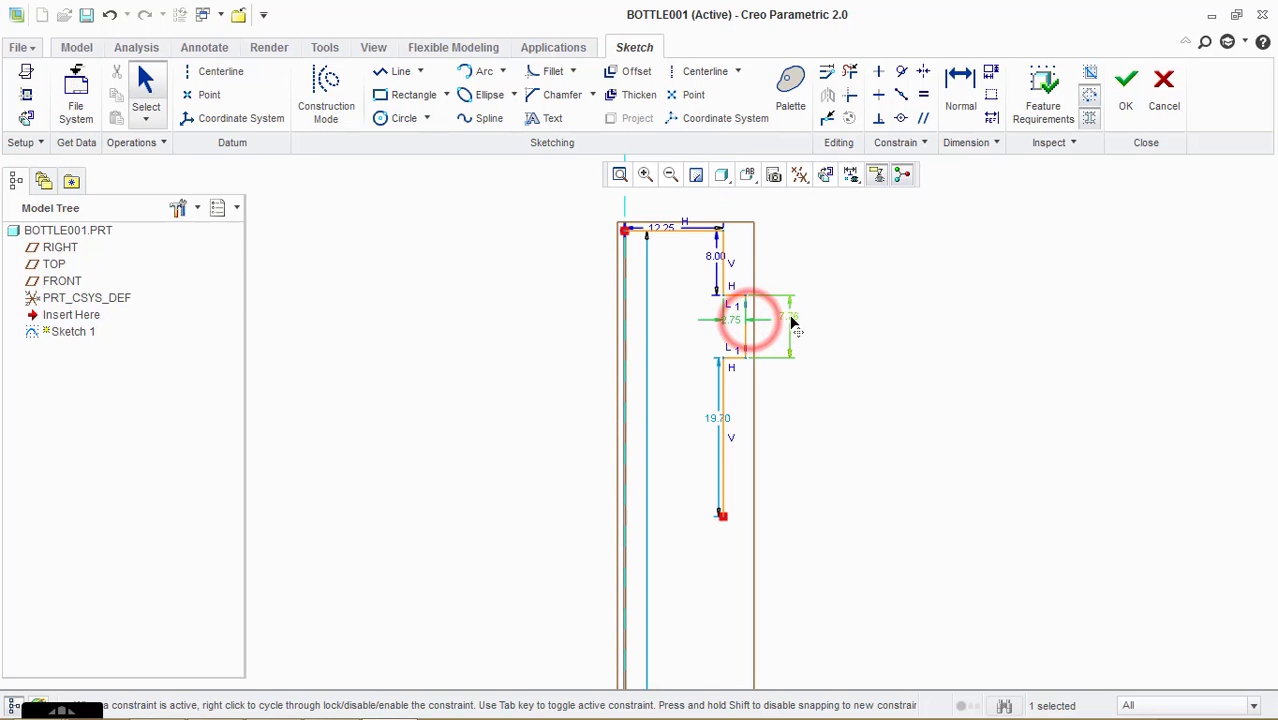
{"action": "middle_click", "coordinate": [788, 312]}
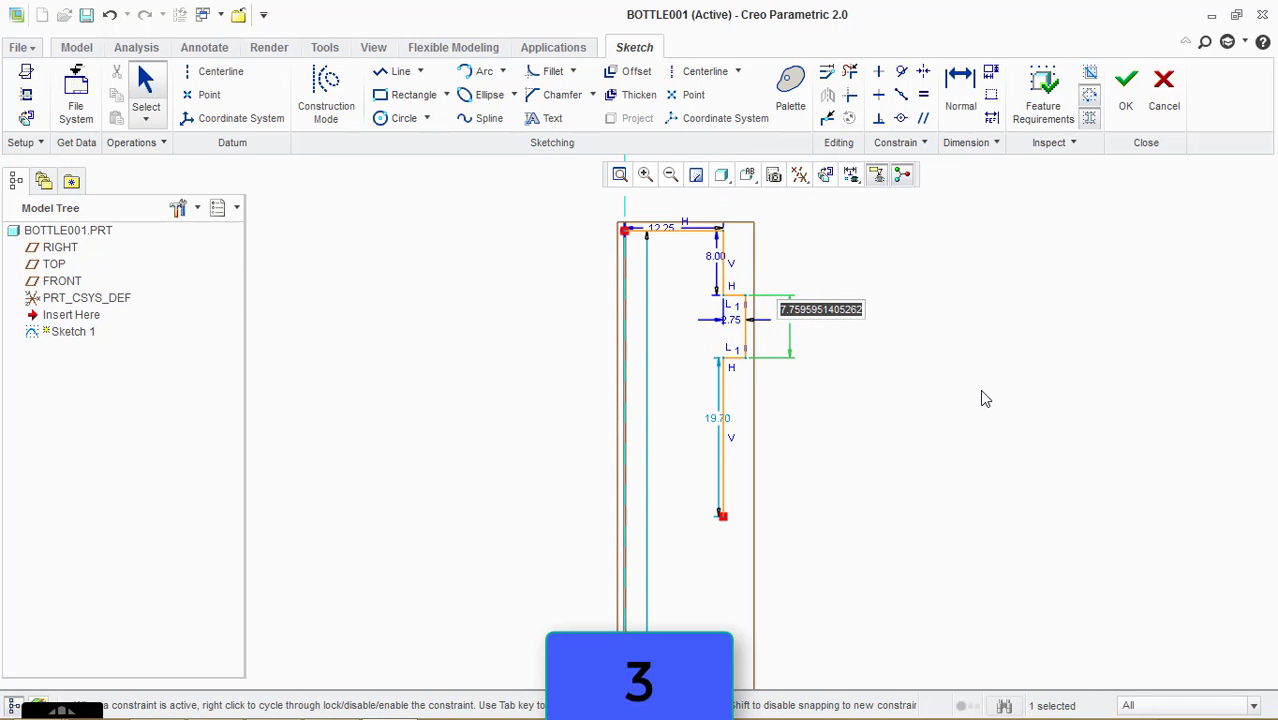
{"action": "type", "text": "3"}
{"action": "key", "text": "Return"}
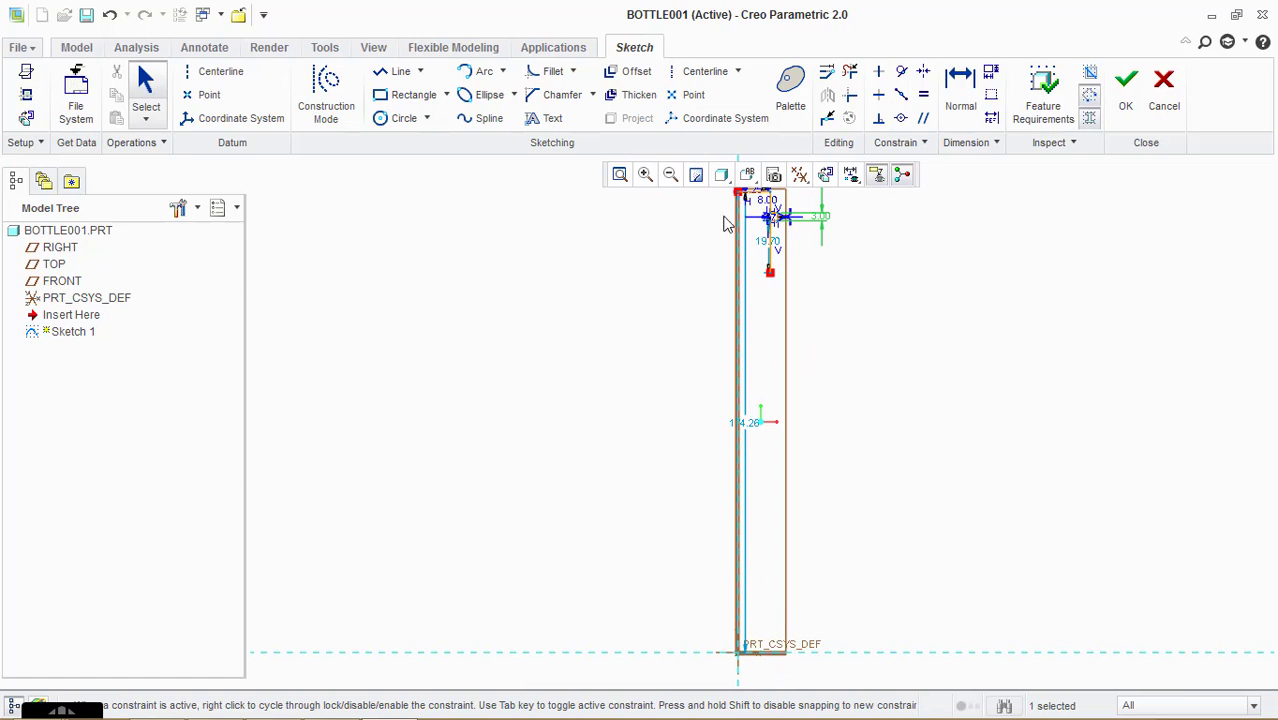
{"action": "scroll", "coordinate": [795, 192], "scroll_direction": "up", "scroll_amount": 5}
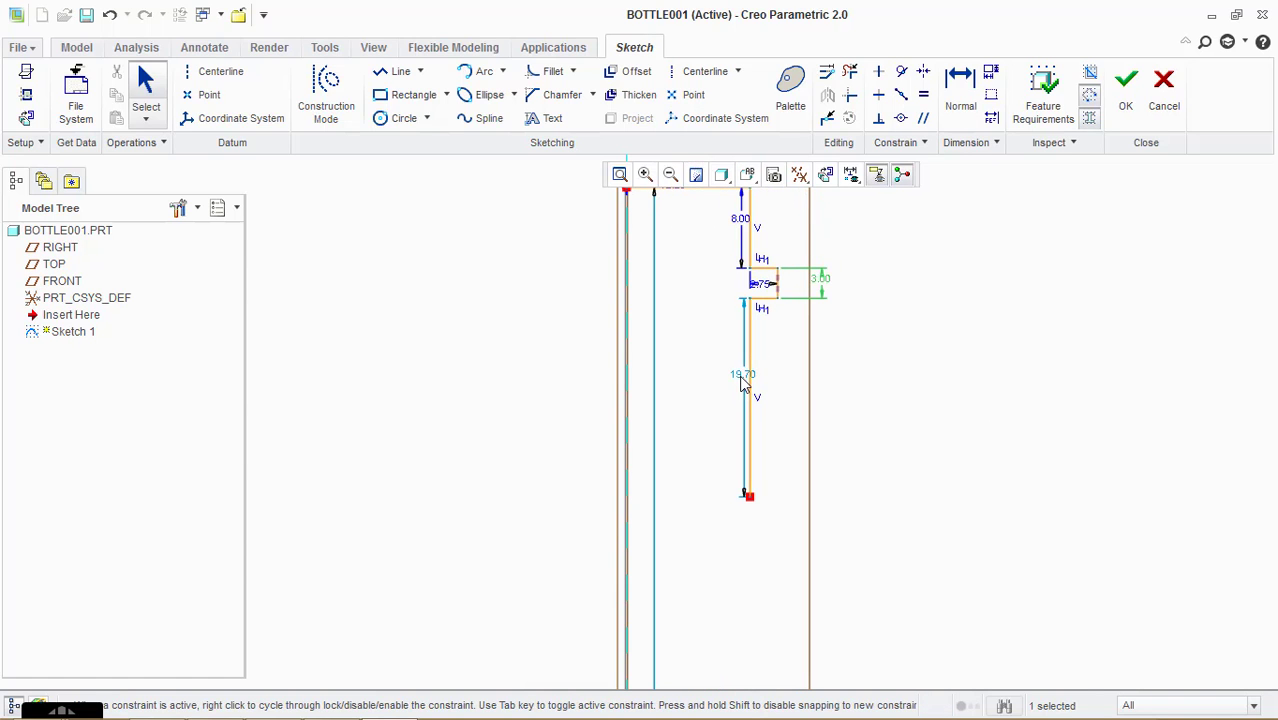
{"action": "double_click", "coordinate": [742, 376]}
{"action": "type", "text": "3.75"}
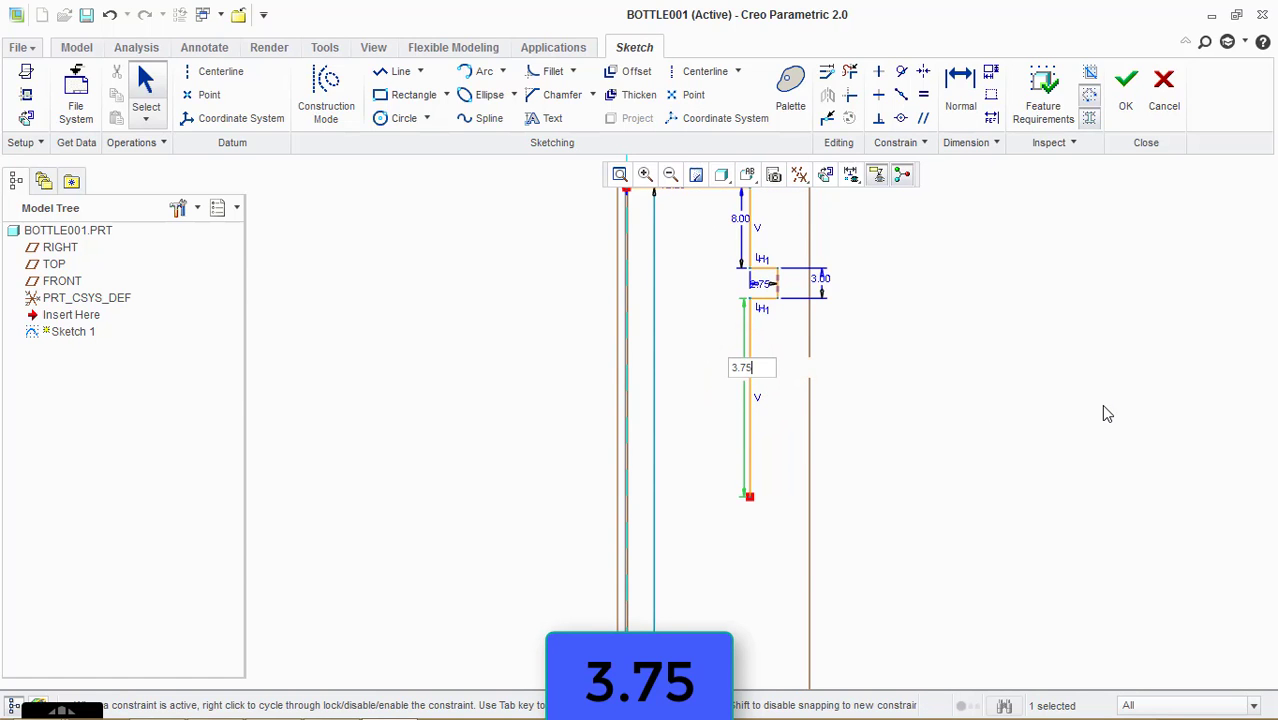
{"action": "key", "text": "Return"}
{"action": "scroll", "coordinate": [562, 257], "scroll_direction": "down", "scroll_amount": 5}
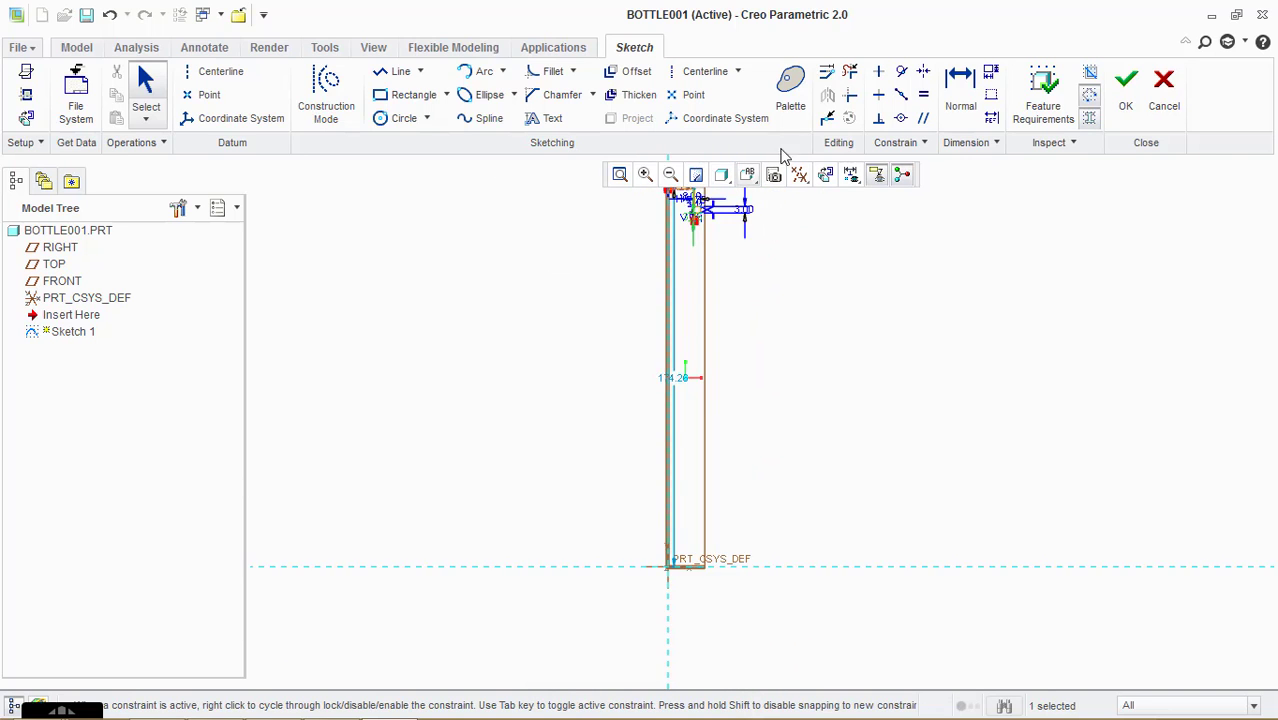
{"action": "scroll", "coordinate": [762, 248], "scroll_direction": "up", "scroll_amount": 5}
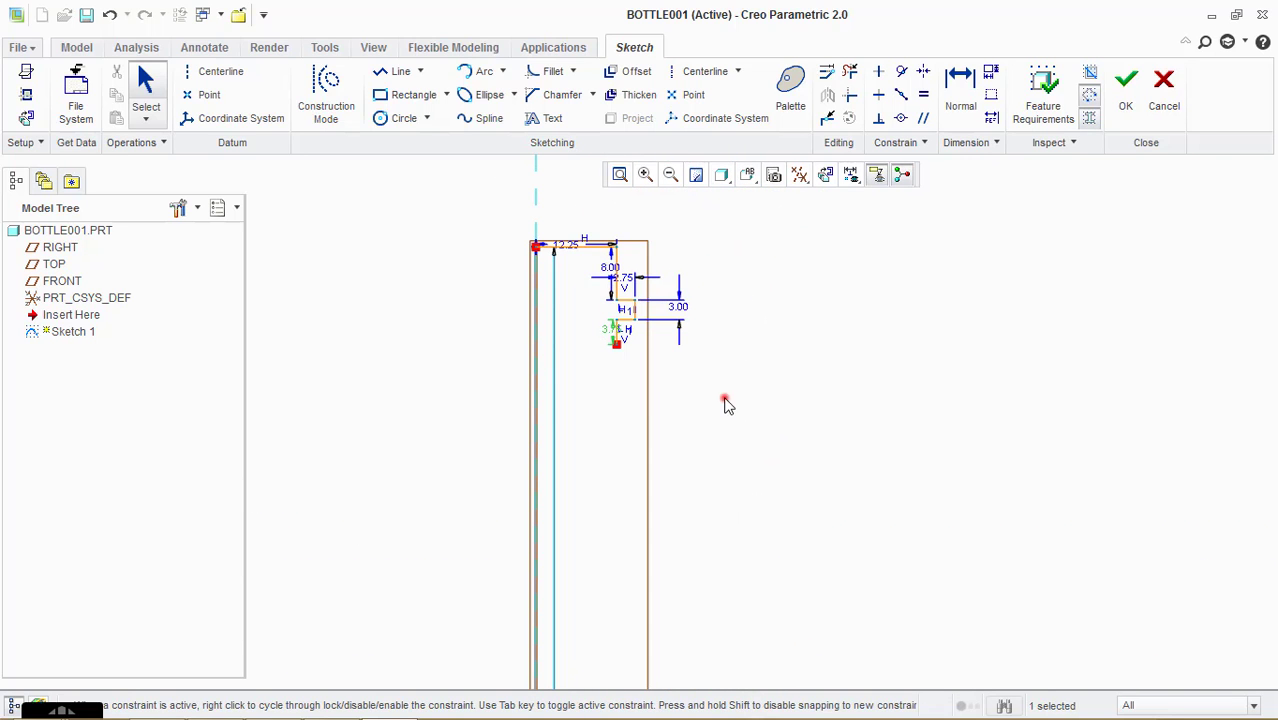
- Draw a slanted line down from the end of the neck profile
{"action": "left_click", "coordinate": [725, 401]}
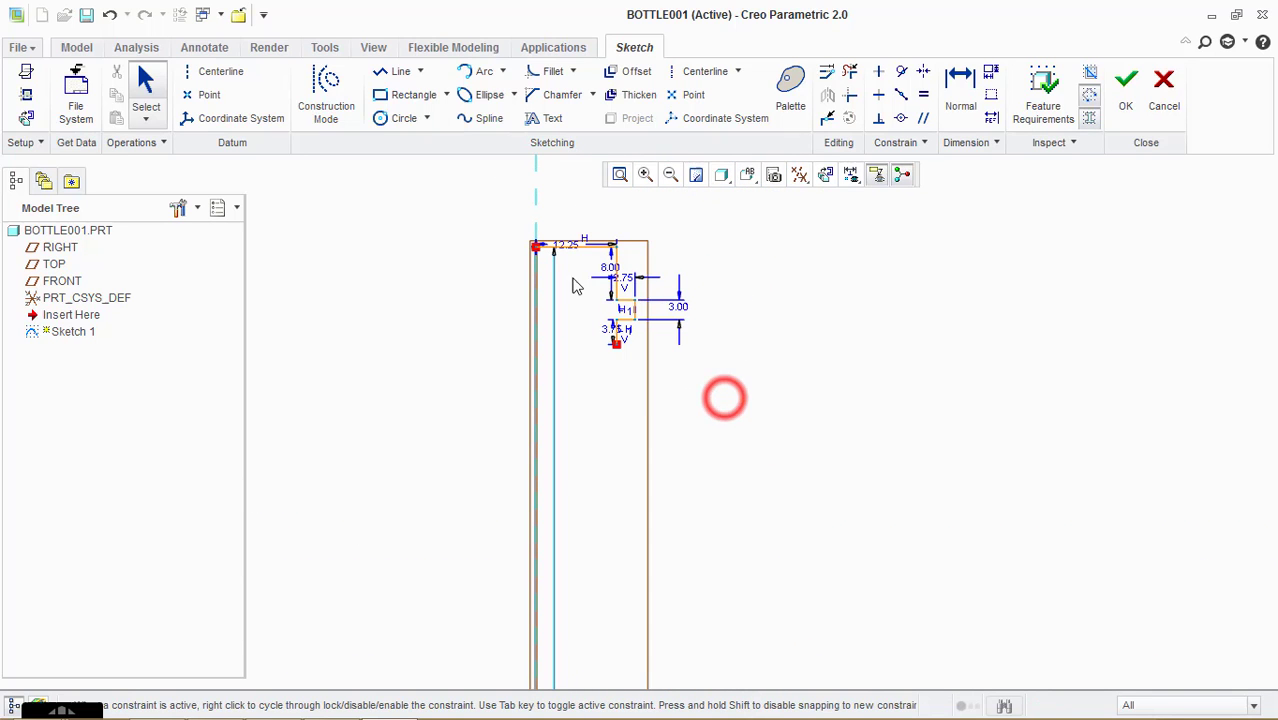
{"action": "left_click", "coordinate": [392, 80]}
{"action": "left_click", "coordinate": [616, 345]}
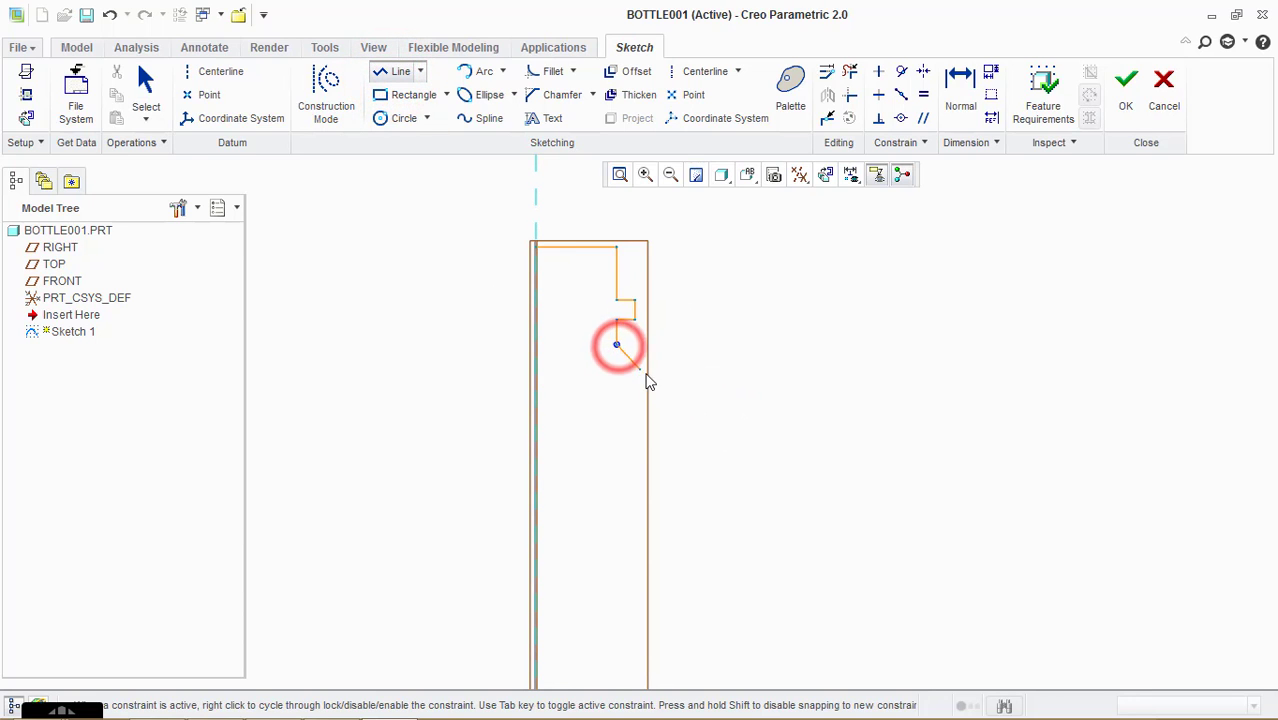
{"action": "left_click", "coordinate": [682, 408]}
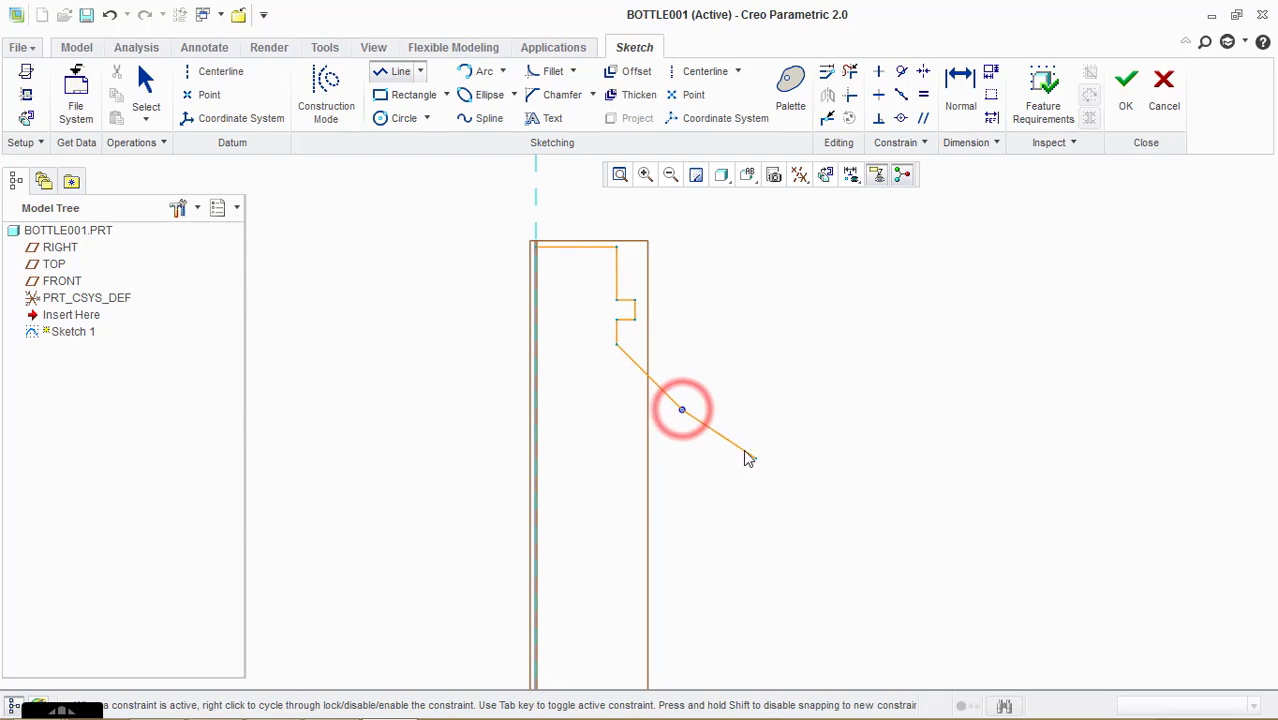
{"action": "middle_click", "coordinate": [655, 391]}
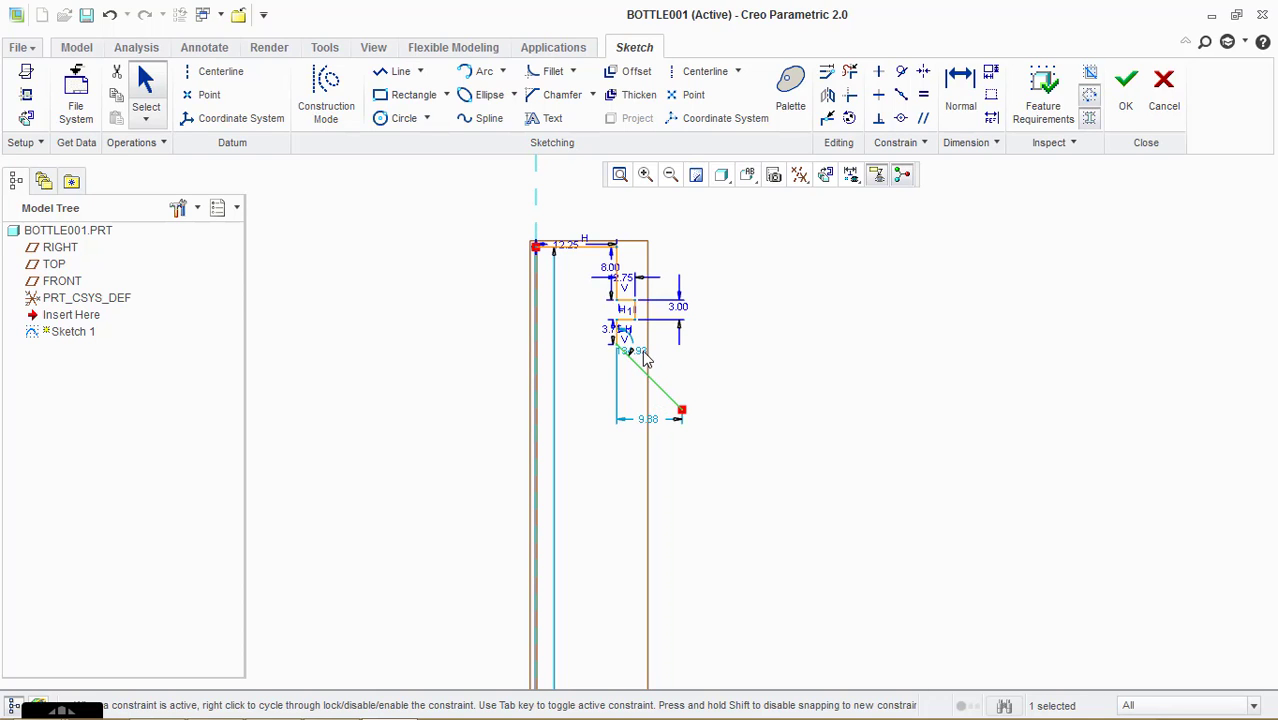
- Dimension the slanted shoulder line to a 140° angle and 10.5 length
{"action": "left_click", "coordinate": [632, 348]}
{"action": "middle_click", "coordinate": [763, 385]}
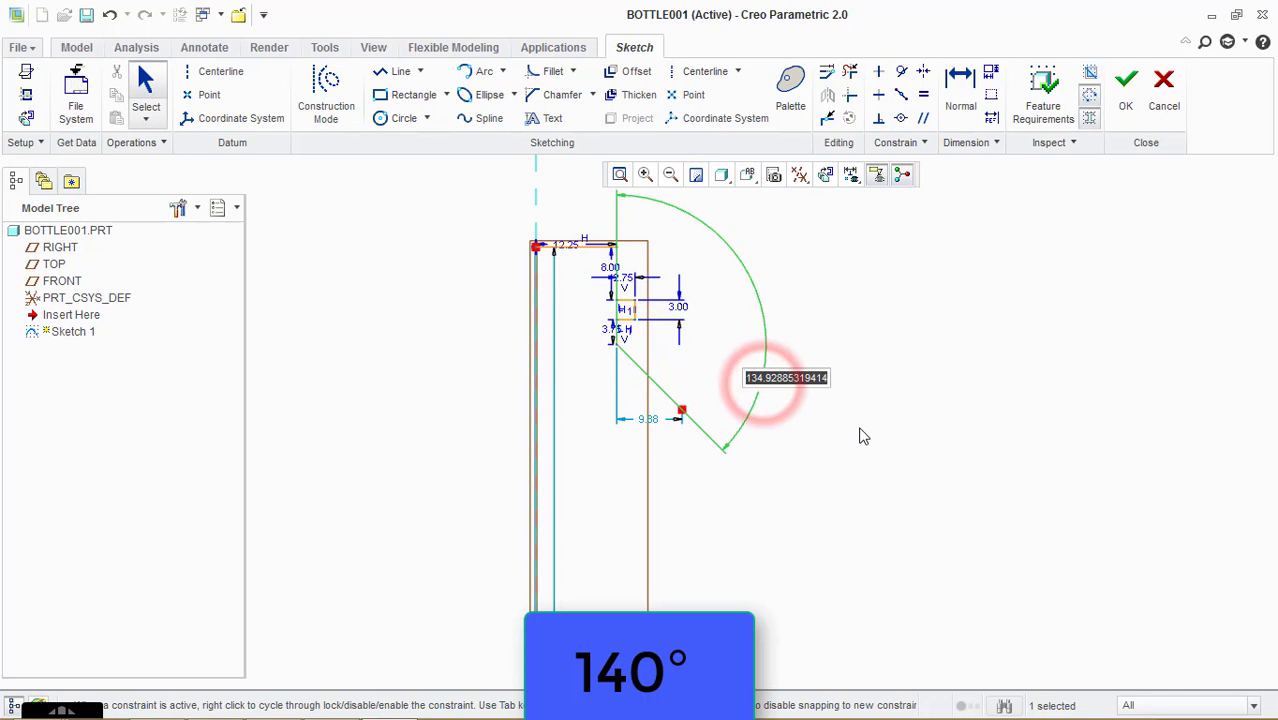
{"action": "type", "text": "140"}
{"action": "key", "text": "Return"}
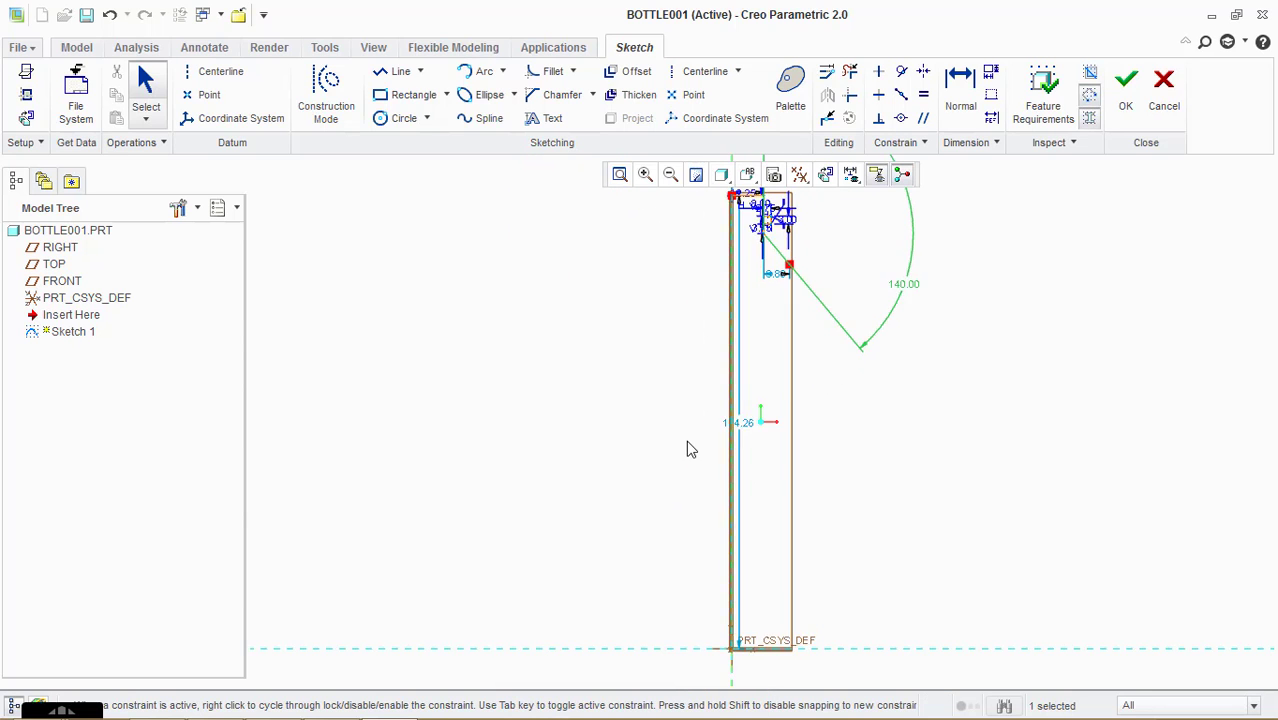
{"action": "scroll", "coordinate": [732, 408], "scroll_direction": "down", "scroll_amount": 4}
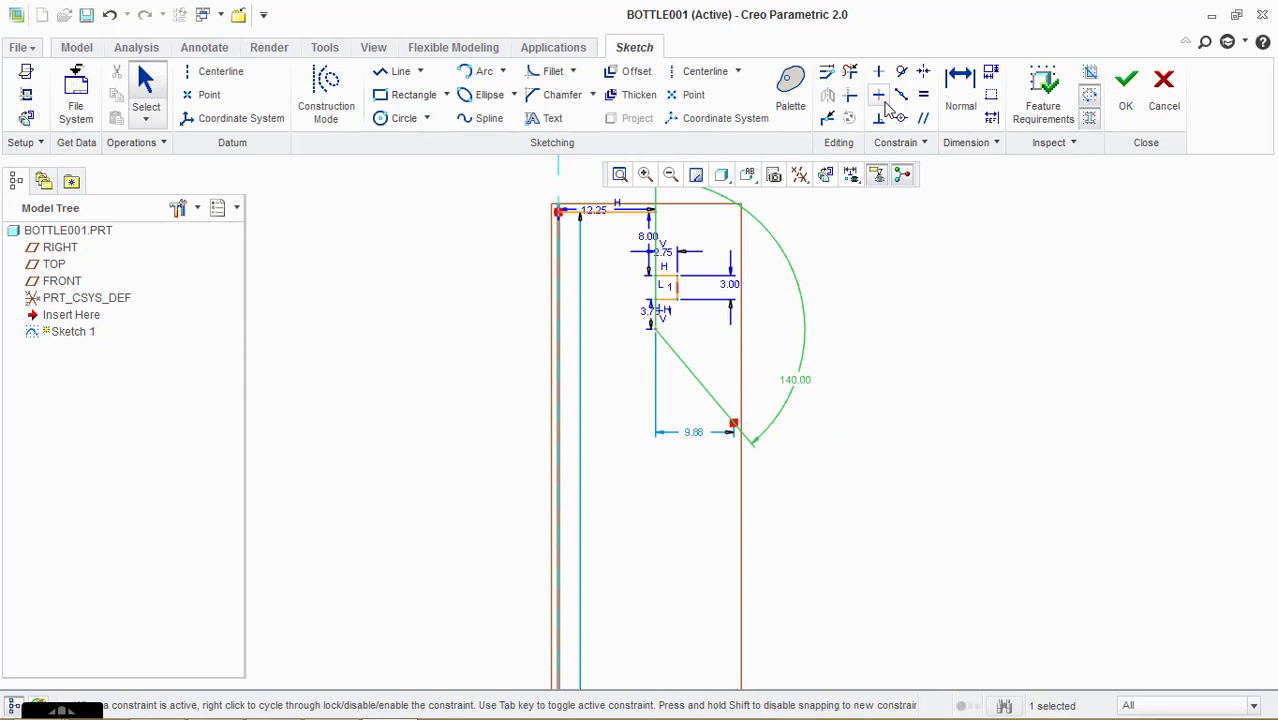
{"action": "left_click", "coordinate": [958, 80]}
{"action": "left_click", "coordinate": [690, 371]}
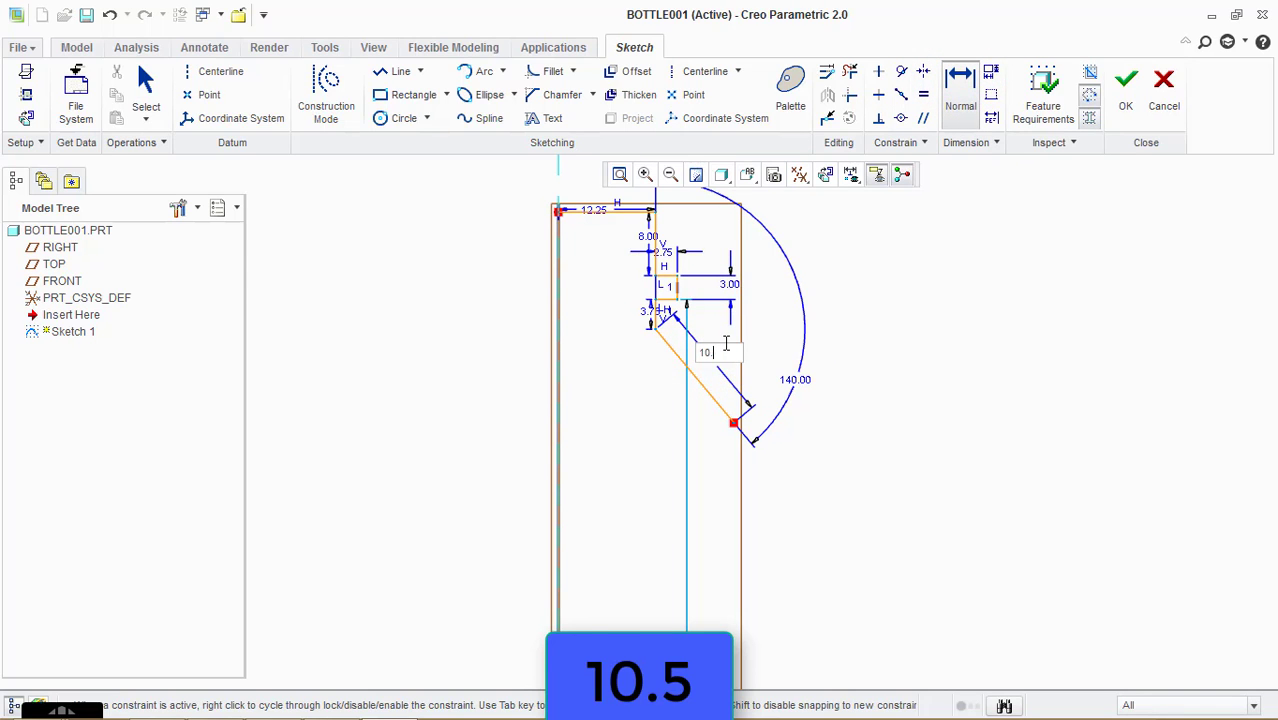
{"action": "type", "text": ".5"}
{"action": "key", "text": "Return"}
{"action": "left_click", "coordinate": [728, 252]}
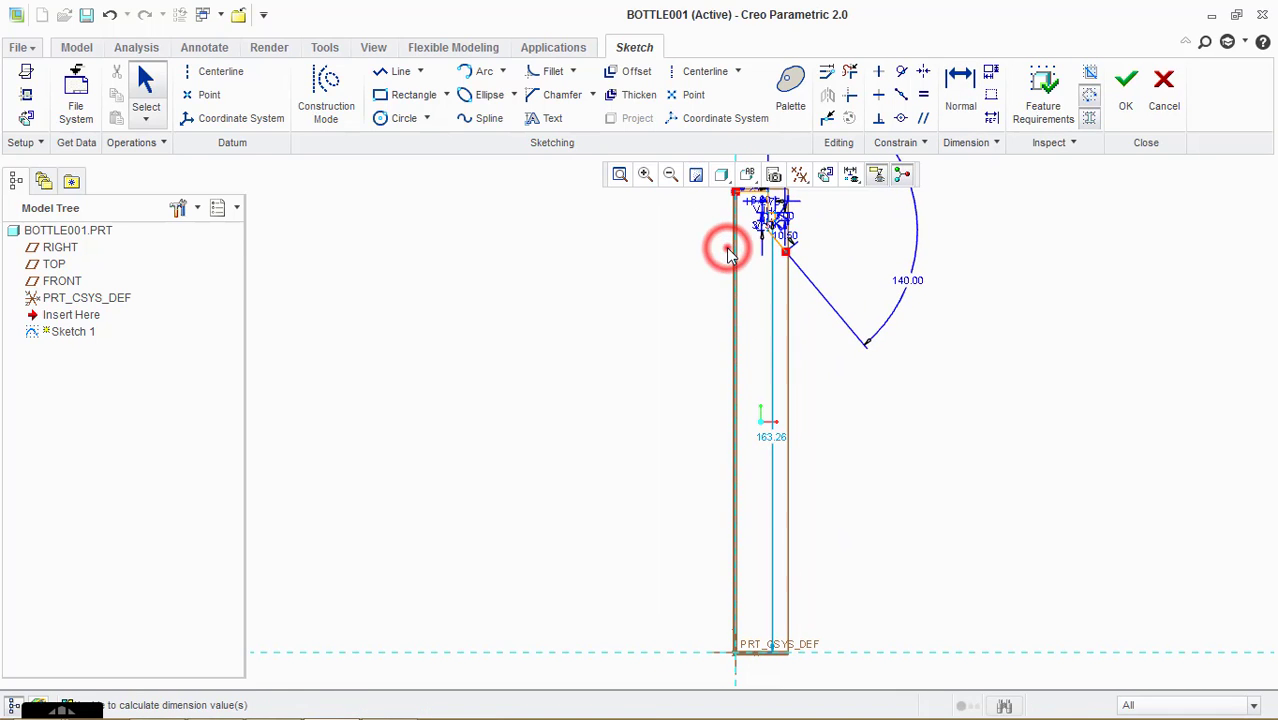
- Draw a 3-Point / Tangent End arc from the shoulder line's end, curving downward
{"action": "scroll", "coordinate": [810, 229], "scroll_direction": "down", "scroll_amount": 1}
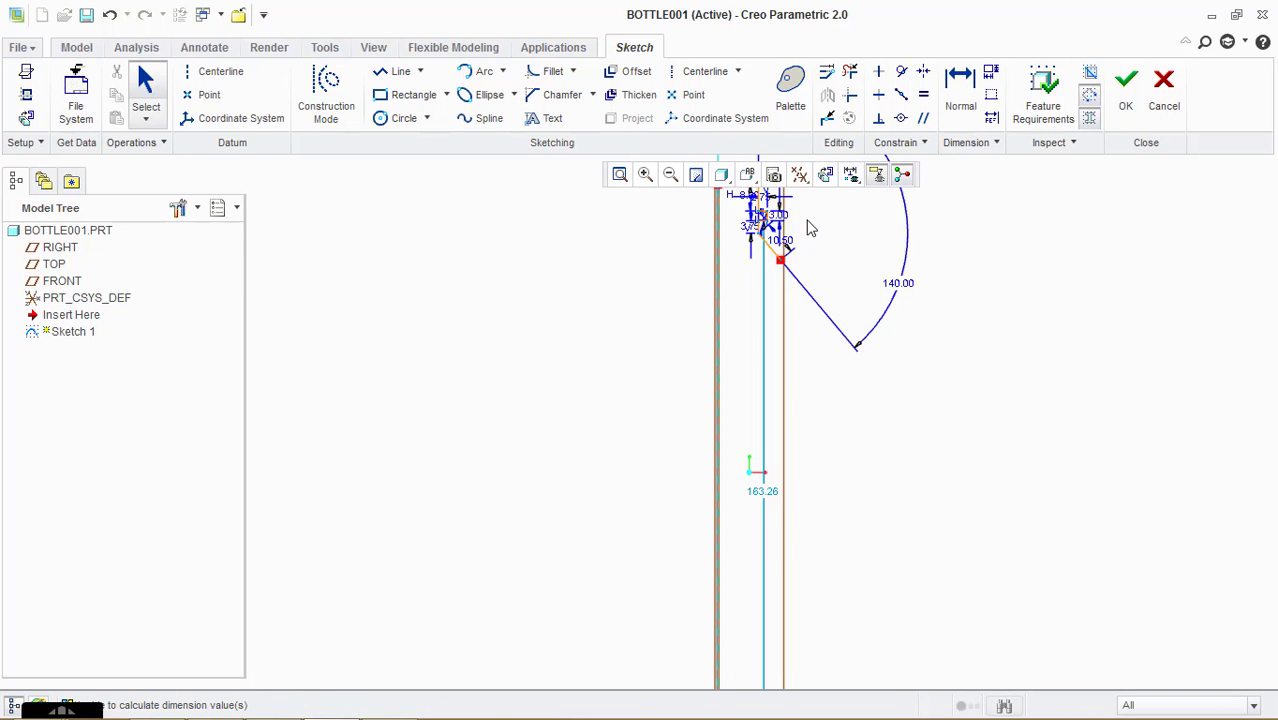
{"action": "scroll", "coordinate": [822, 300], "scroll_direction": "down", "scroll_amount": 3}
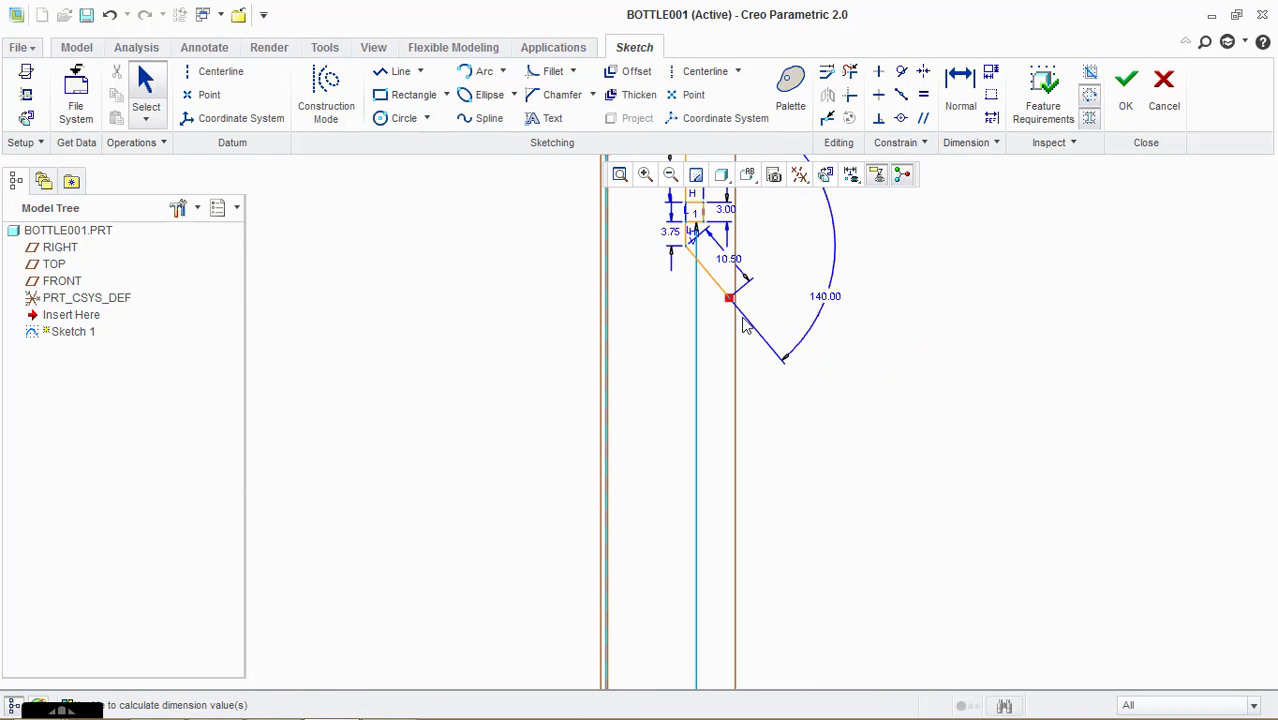
{"action": "left_click", "coordinate": [477, 76]}
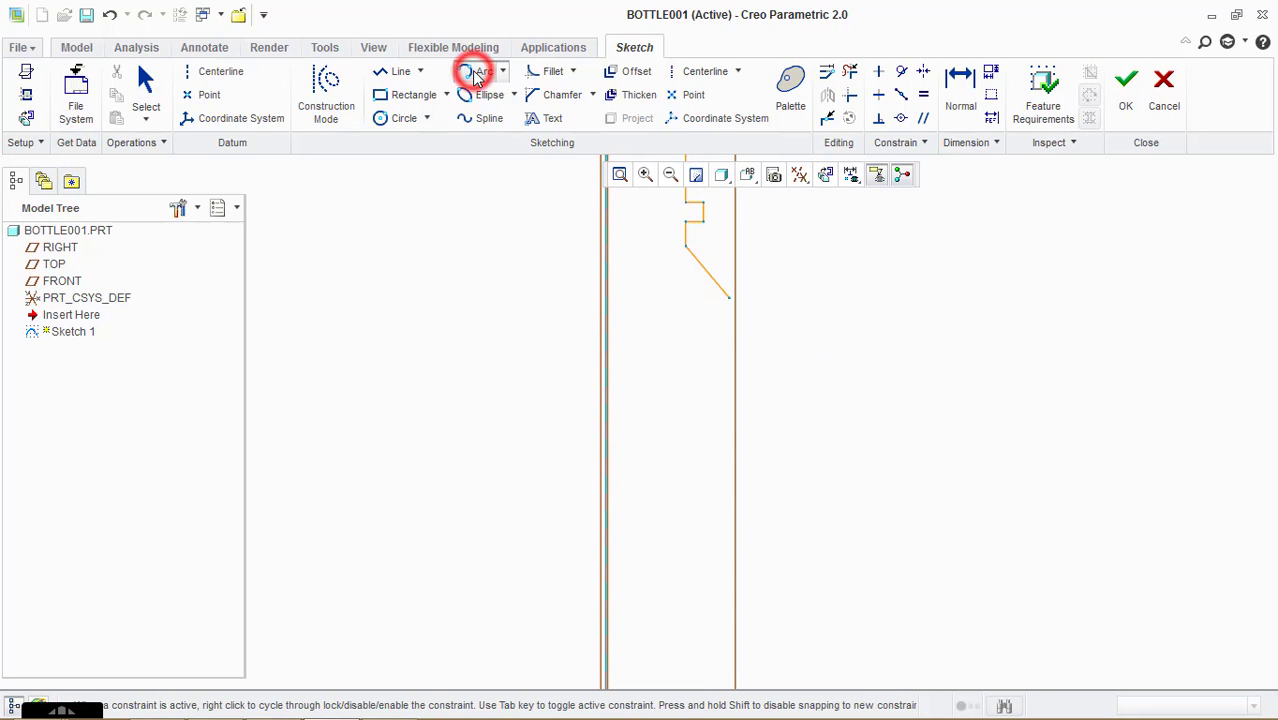
{"action": "left_click", "coordinate": [503, 72]}
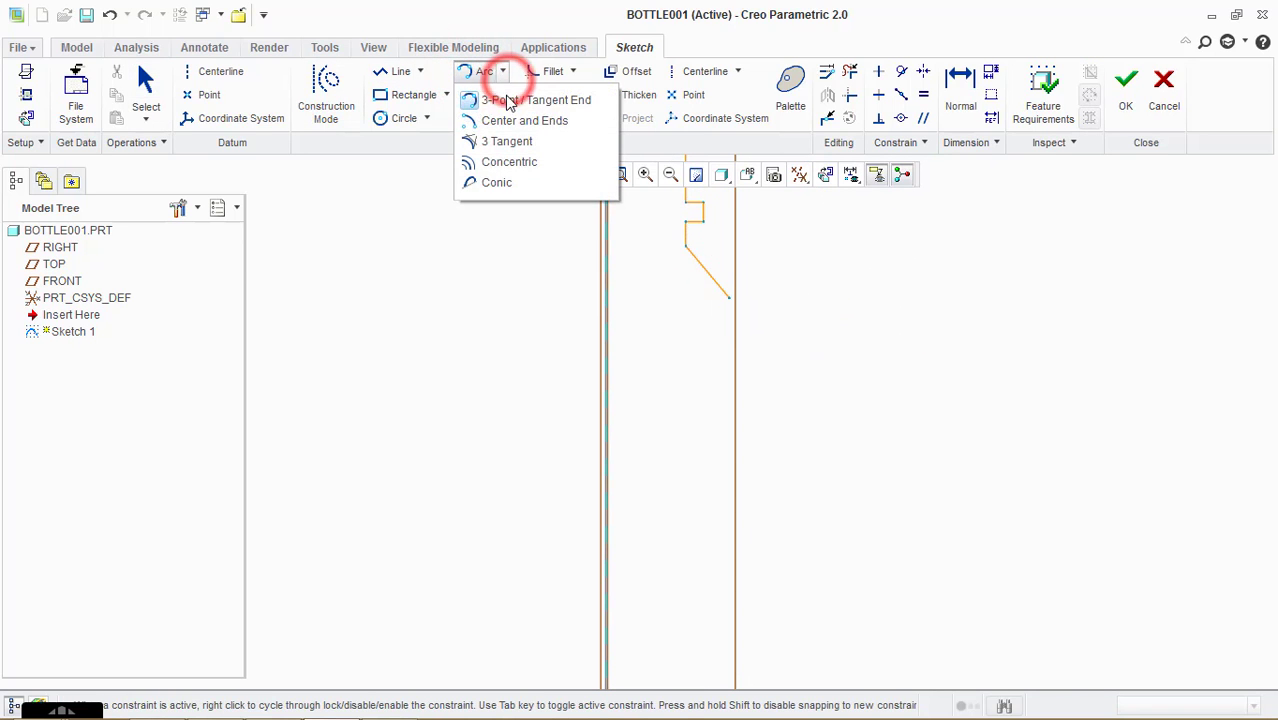
{"action": "left_click", "coordinate": [488, 121]}
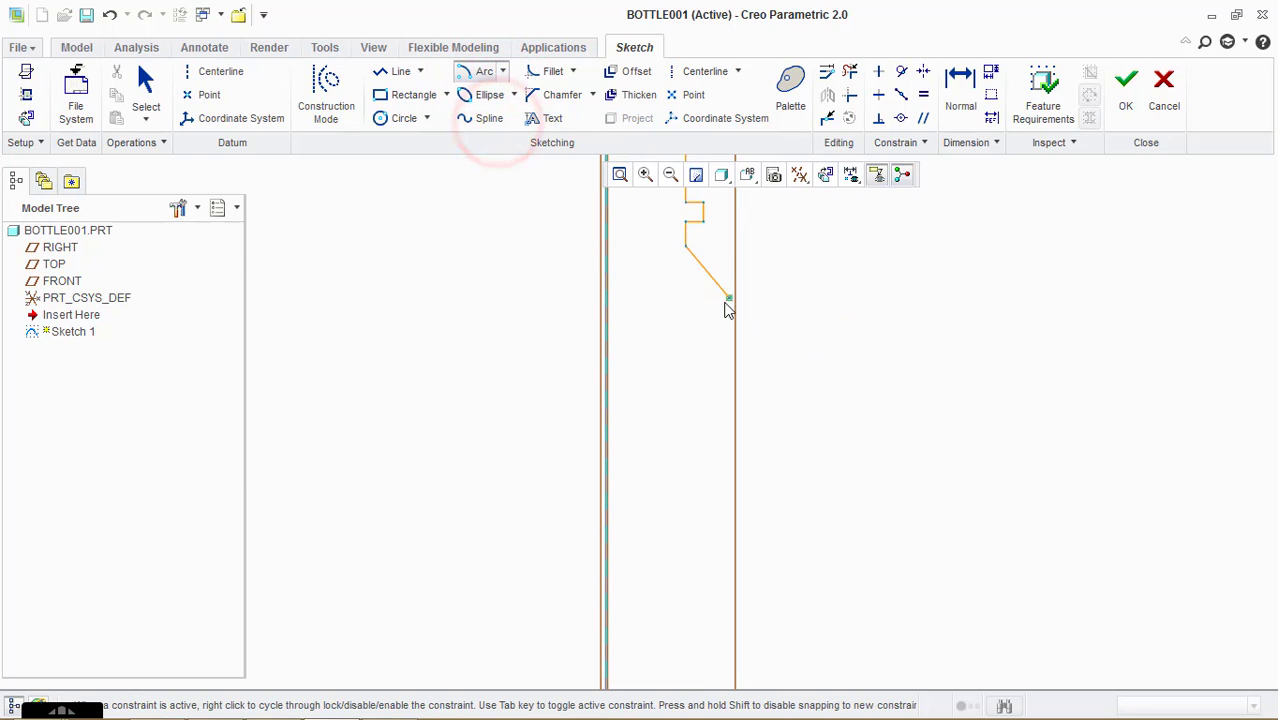
{"action": "left_click", "coordinate": [729, 298]}
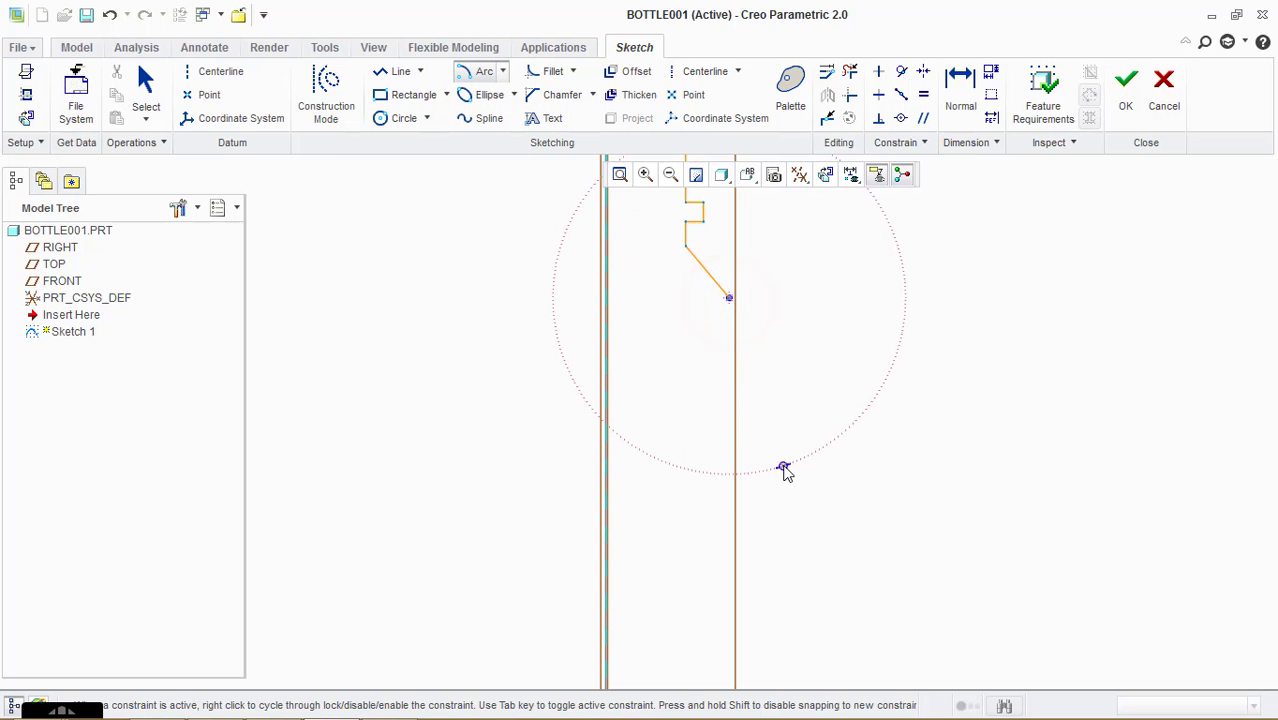
{"action": "left_click", "coordinate": [510, 77]}
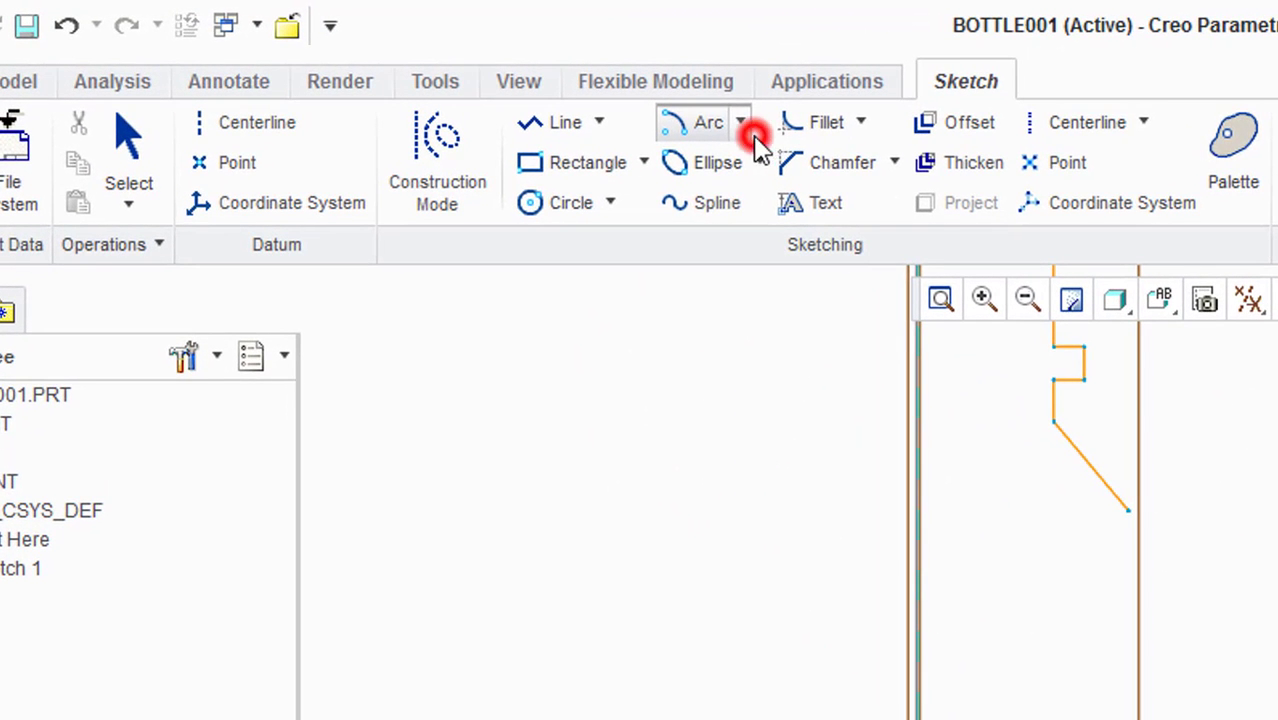
{"action": "left_click", "coordinate": [763, 180]}
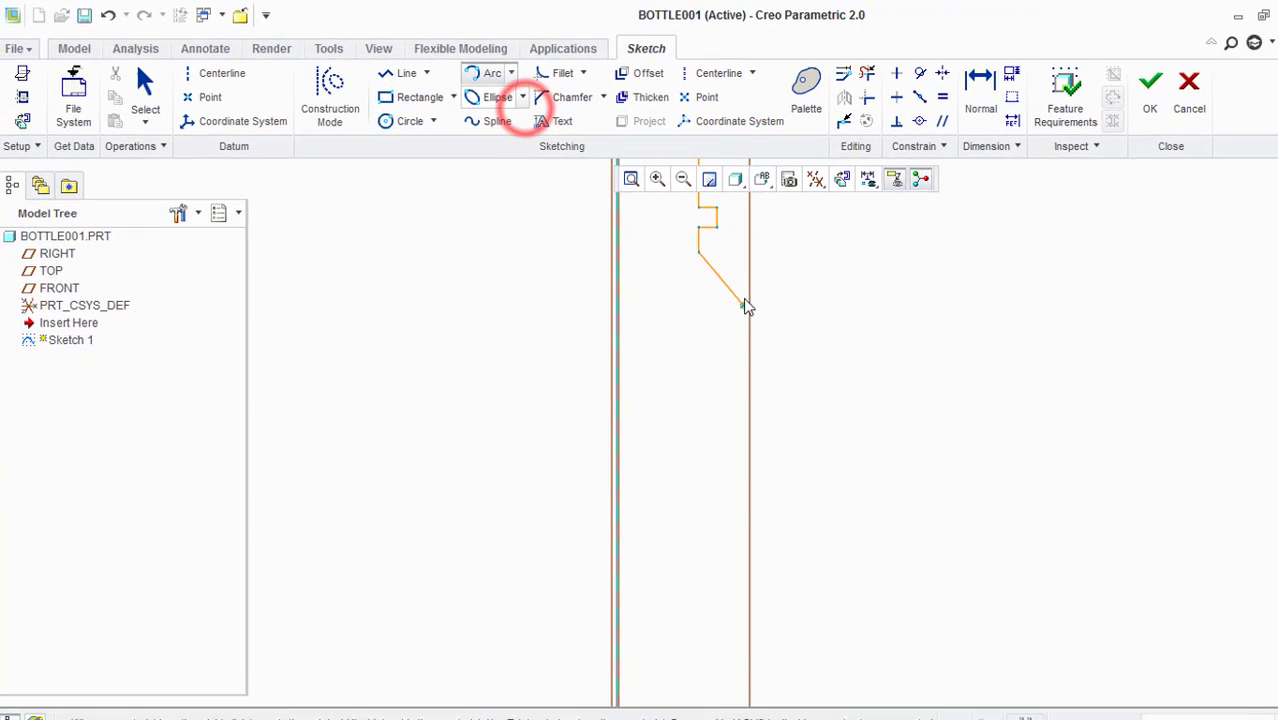
{"action": "left_click", "coordinate": [743, 305]}
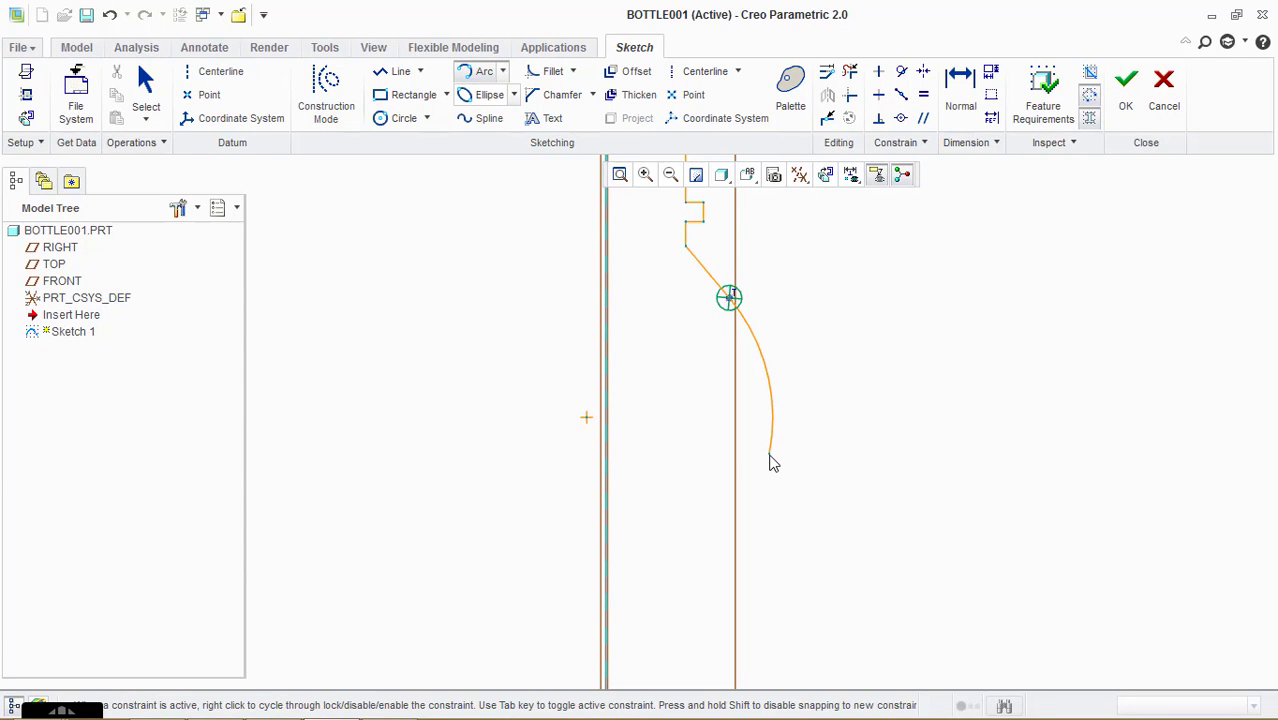
{"action": "left_click", "coordinate": [770, 460]}
{"action": "scroll", "coordinate": [776, 337], "scroll_direction": "up", "scroll_amount": 6}
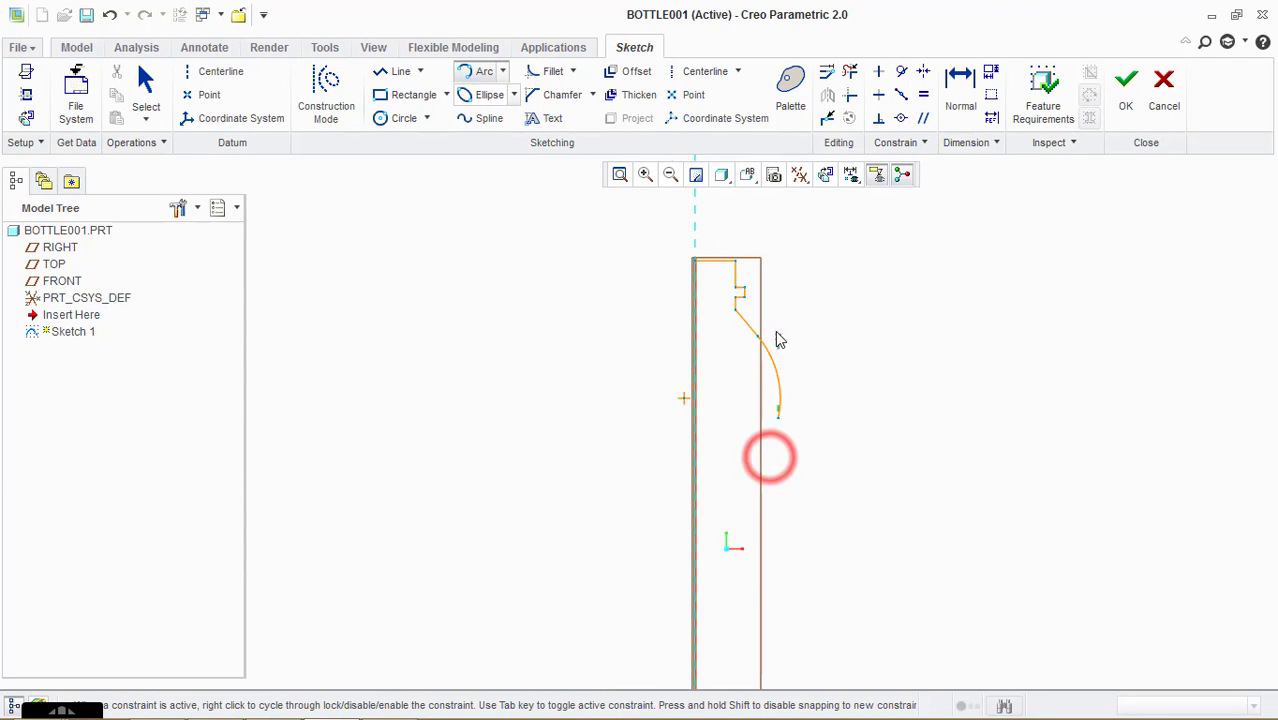
{"action": "scroll", "coordinate": [712, 515], "scroll_direction": "down", "scroll_amount": 2}
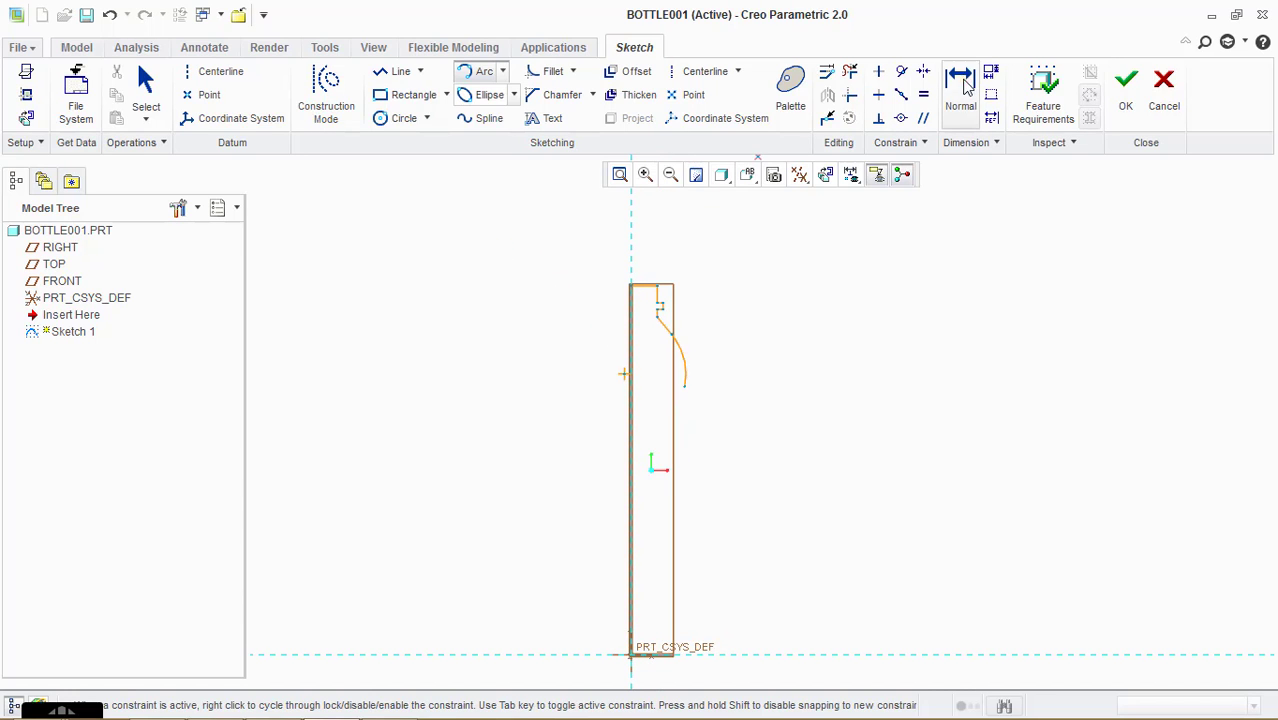
- Add a 151 height dimension to the profile
{"action": "left_click", "coordinate": [960, 82]}
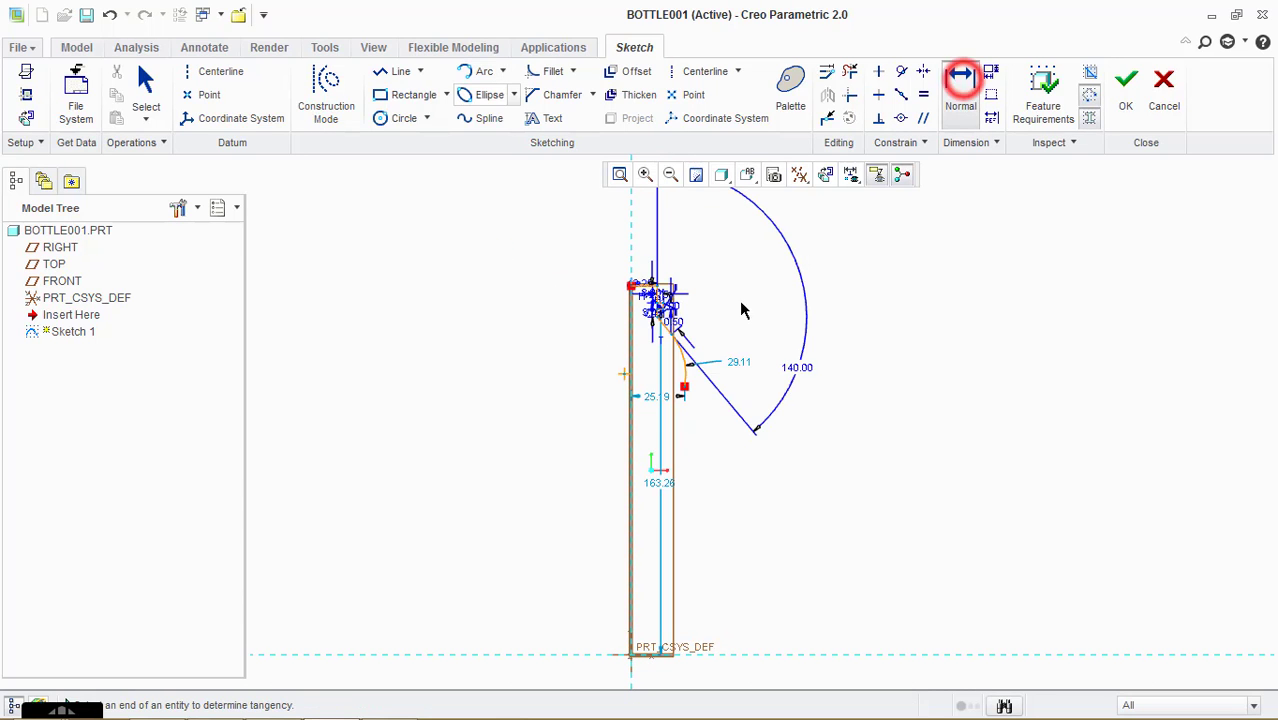
{"action": "middle_click", "coordinate": [652, 478]}
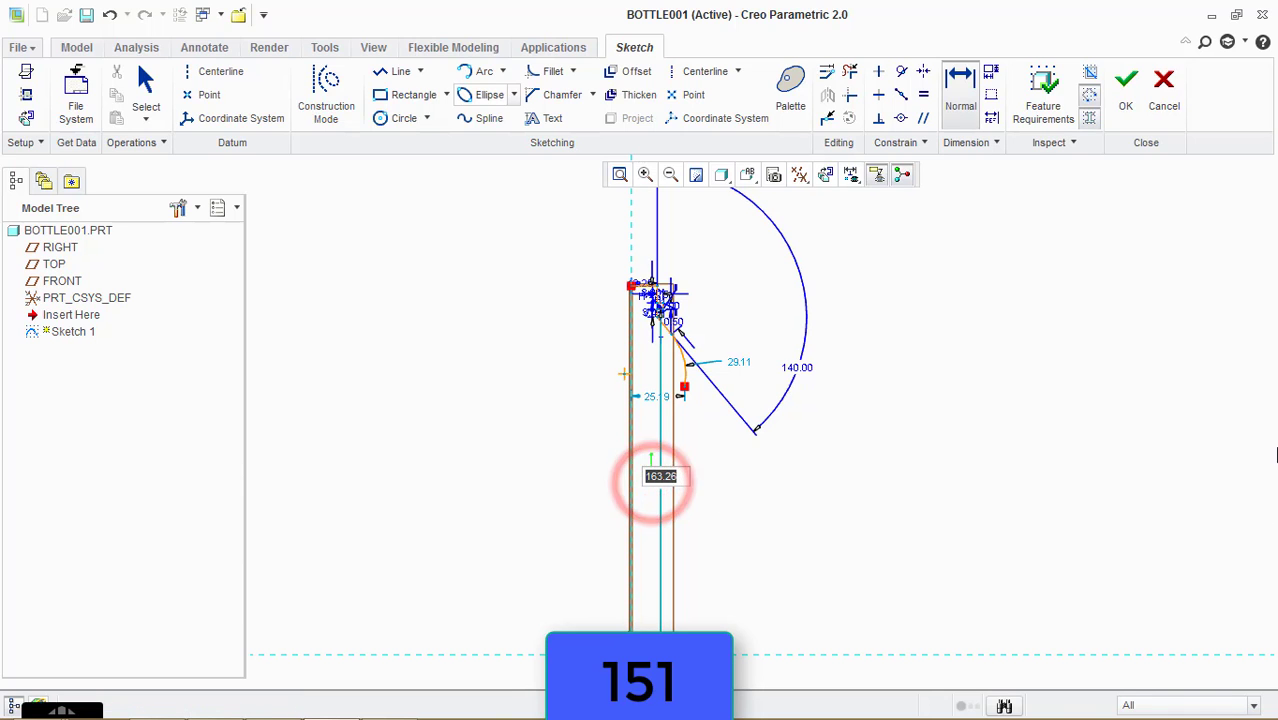
{"action": "key", "text": "Return"}
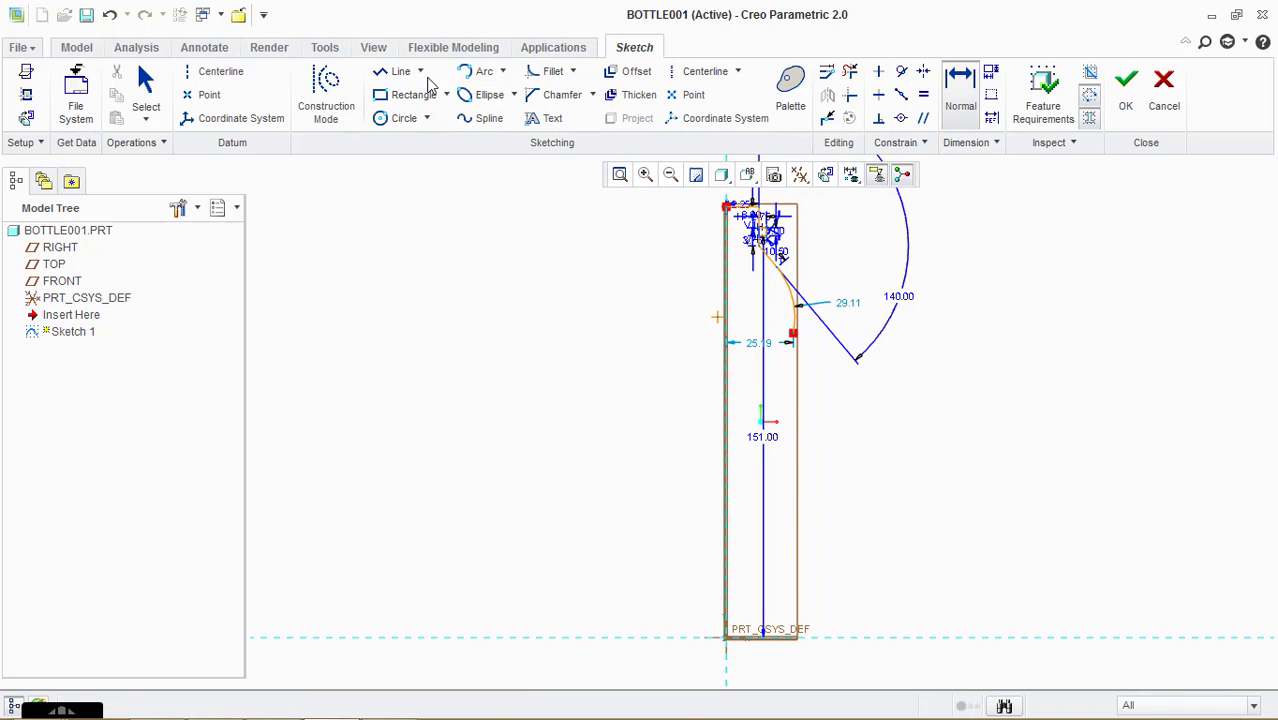
- Draw a vertical body line down from the arc's end, dimensioned to 70
{"action": "left_click", "coordinate": [400, 71]}
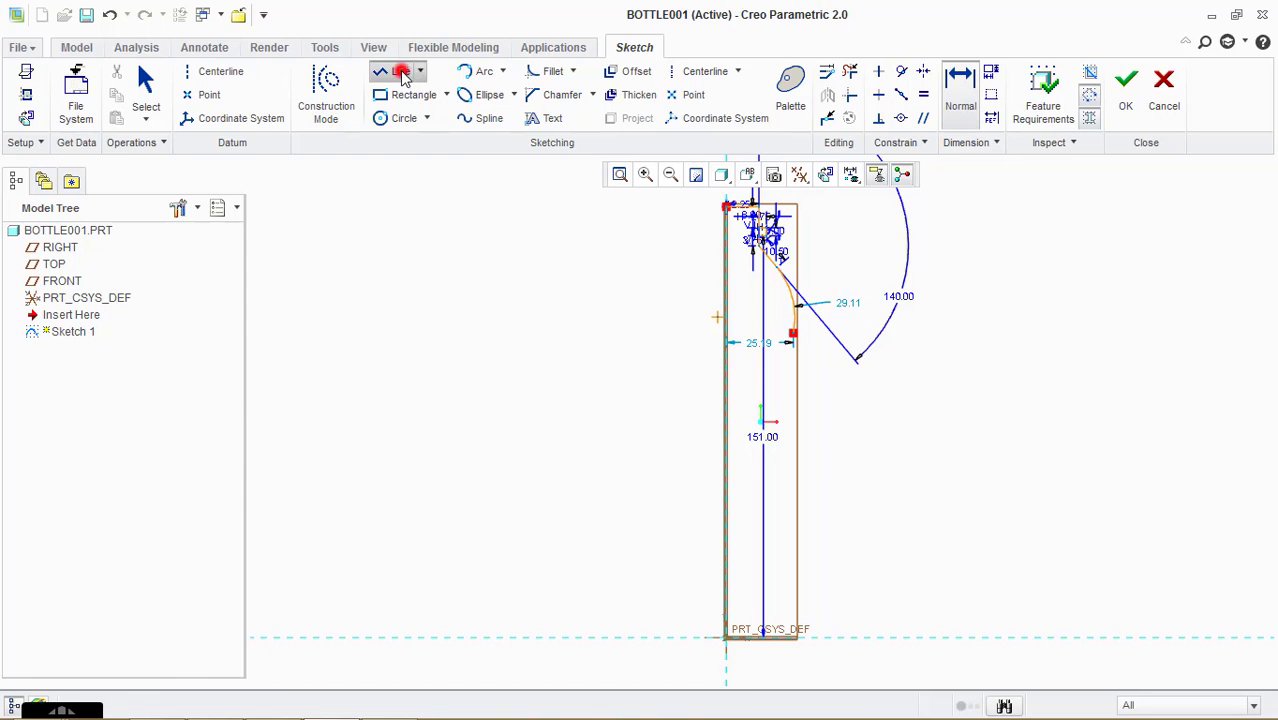
{"action": "left_click", "coordinate": [791, 333]}
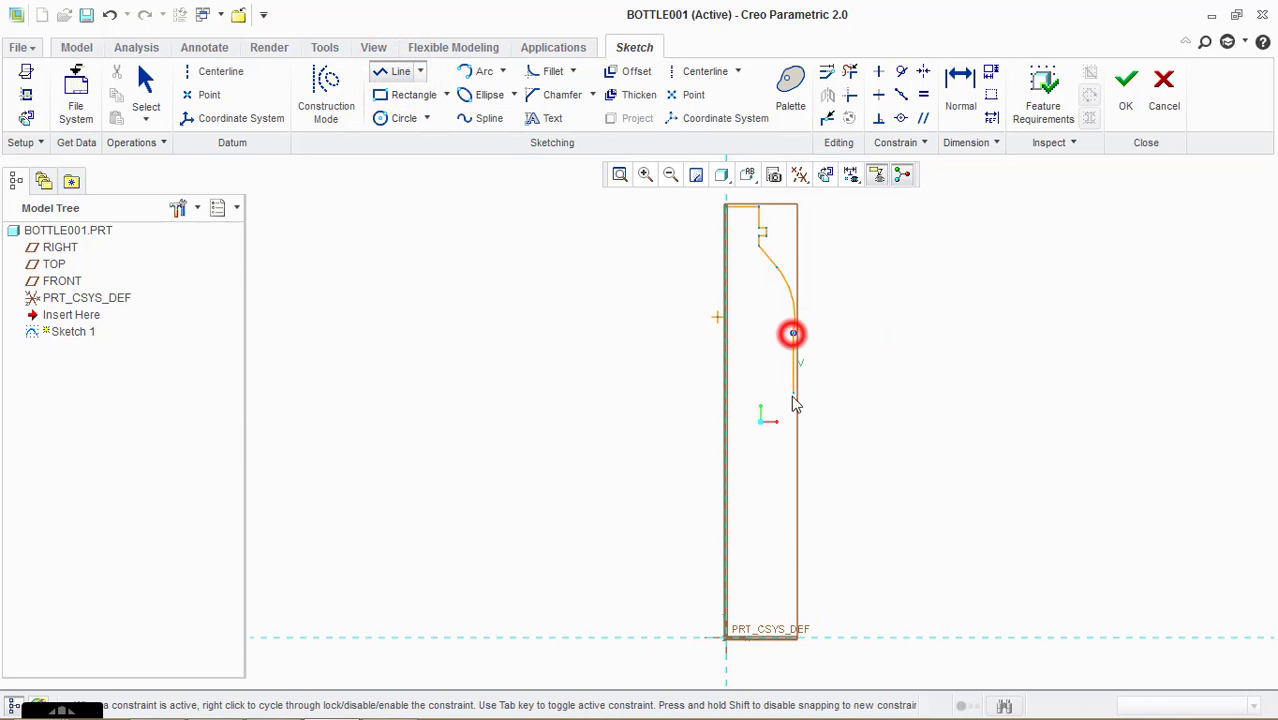
{"action": "left_click", "coordinate": [791, 521]}
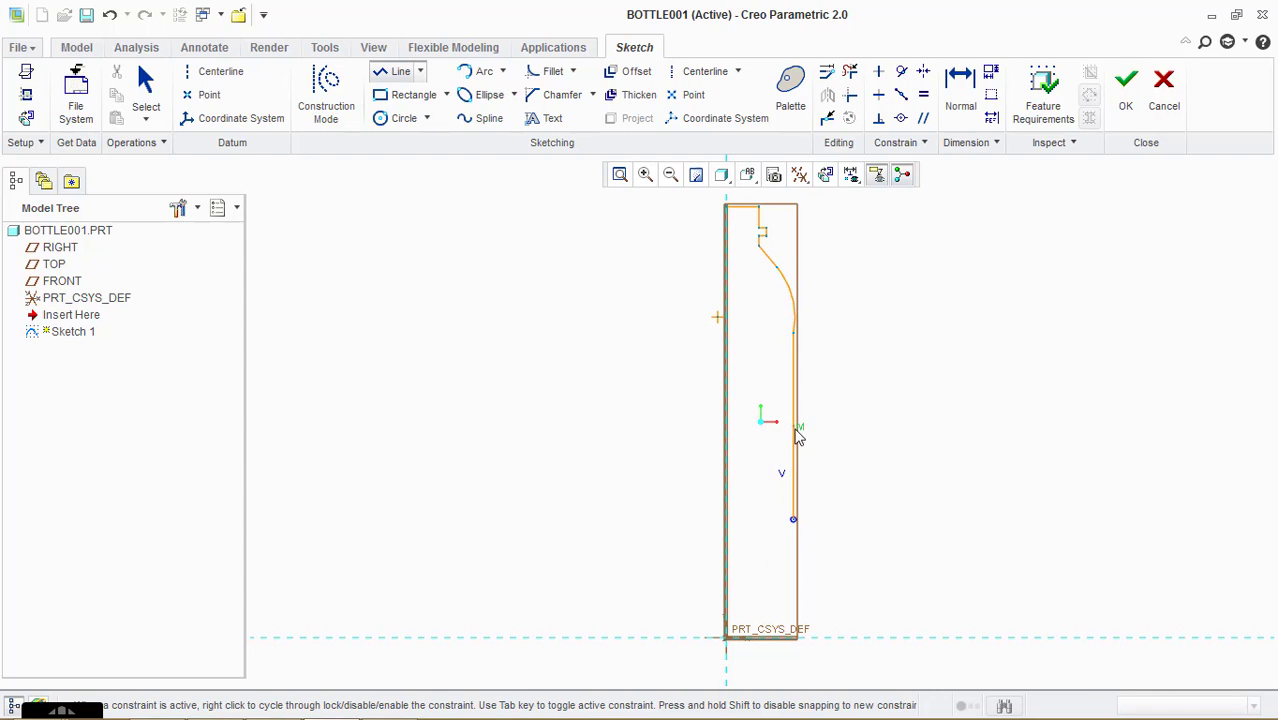
{"action": "middle_click", "coordinate": [884, 256]}
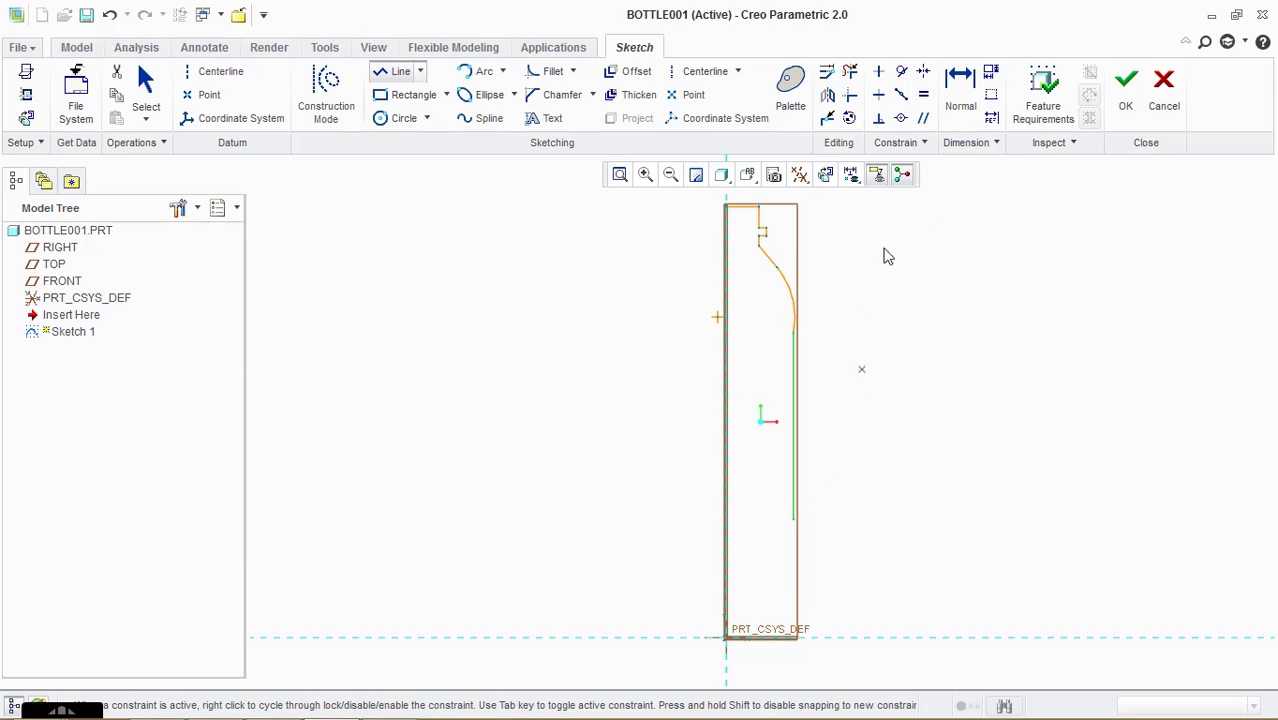
{"action": "left_click", "coordinate": [948, 90]}
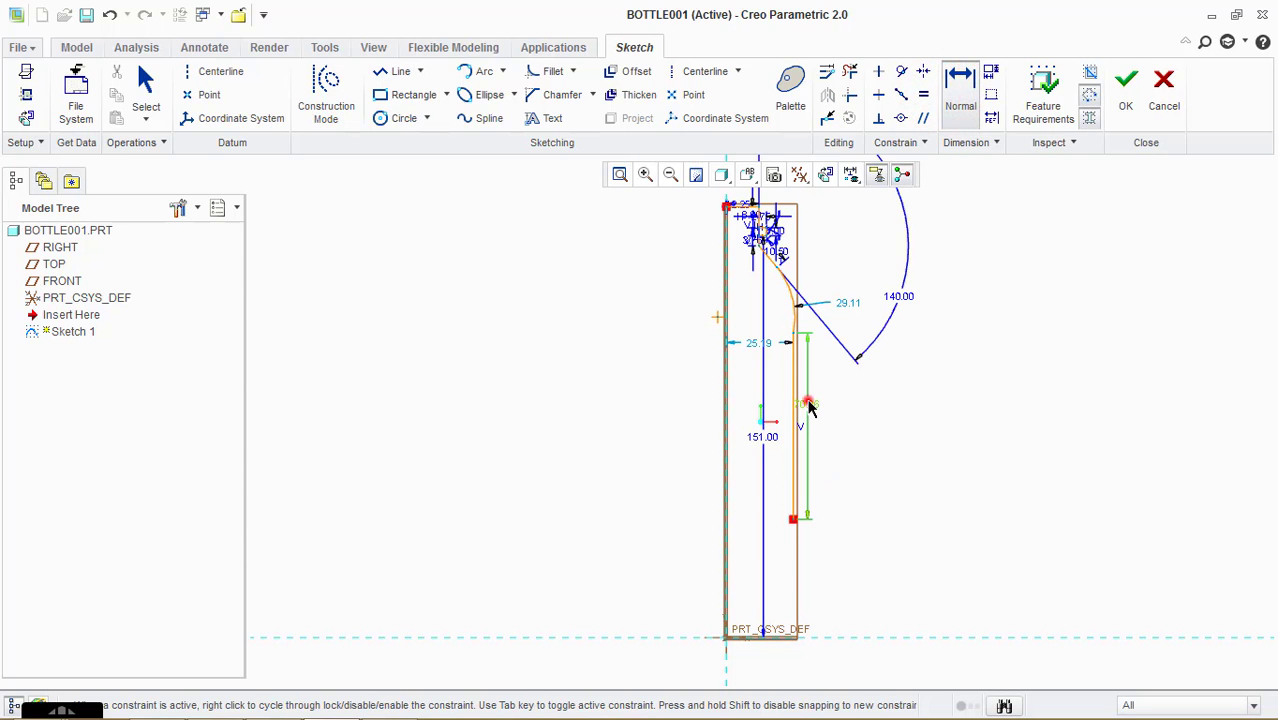
{"action": "left_click", "coordinate": [809, 403]}
{"action": "middle_click", "coordinate": [809, 402]}
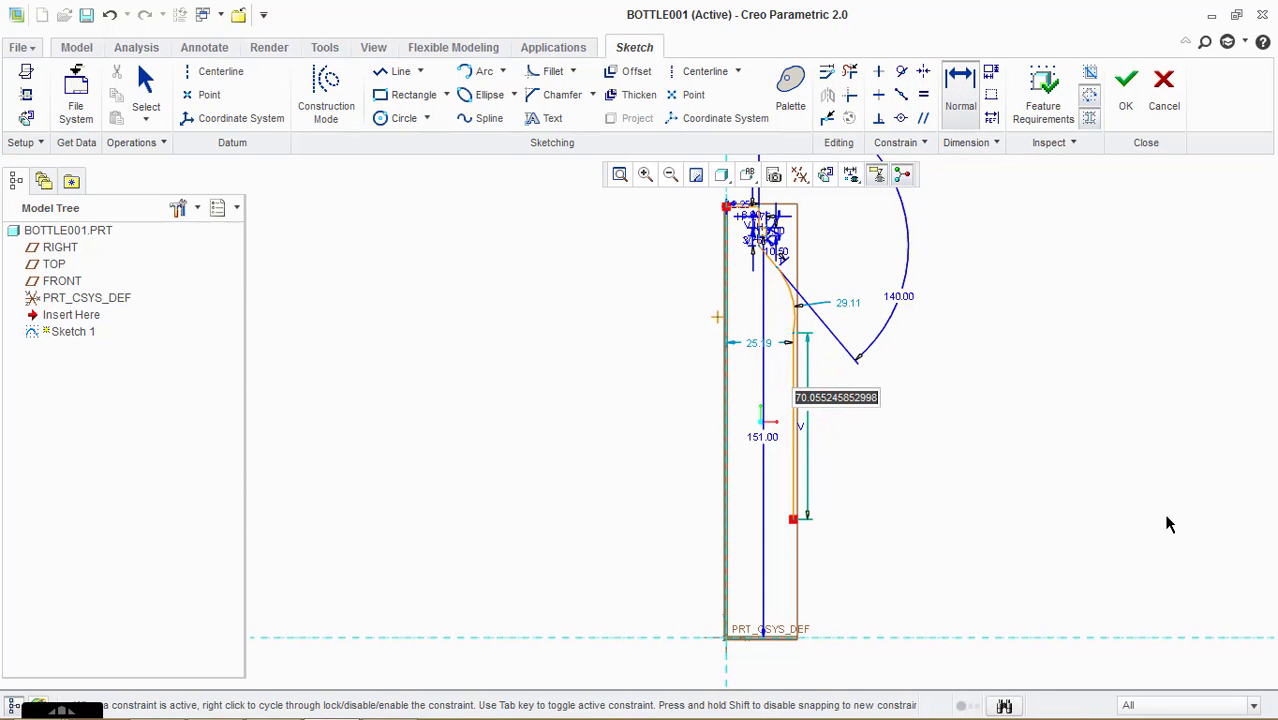
{"action": "type", "text": "70"}
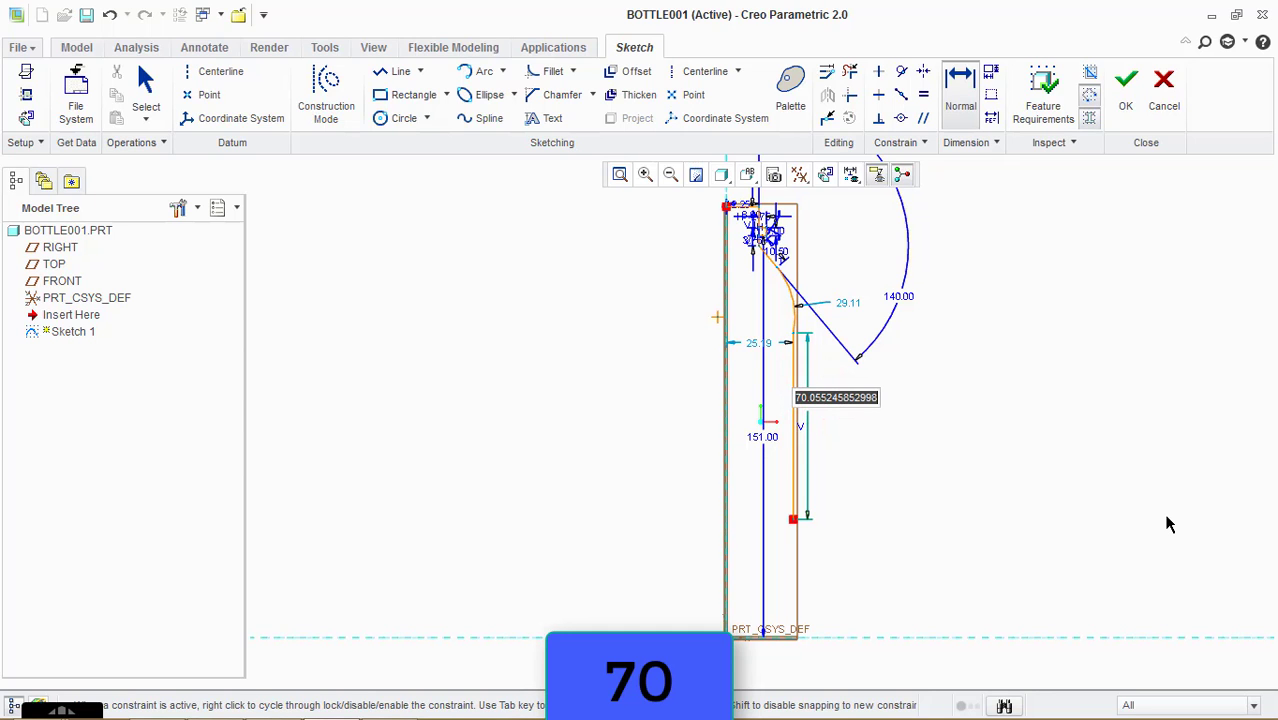
{"action": "key", "text": "Return"}
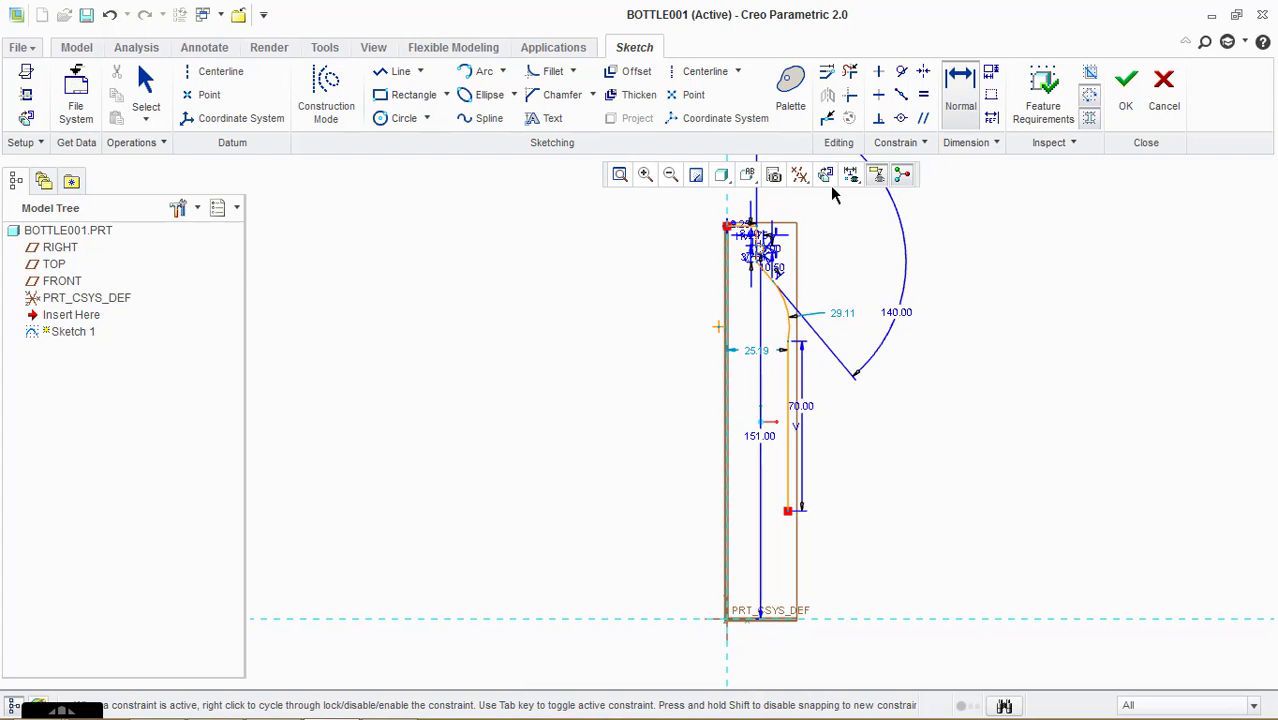
{"action": "left_click", "coordinate": [633, 114]}
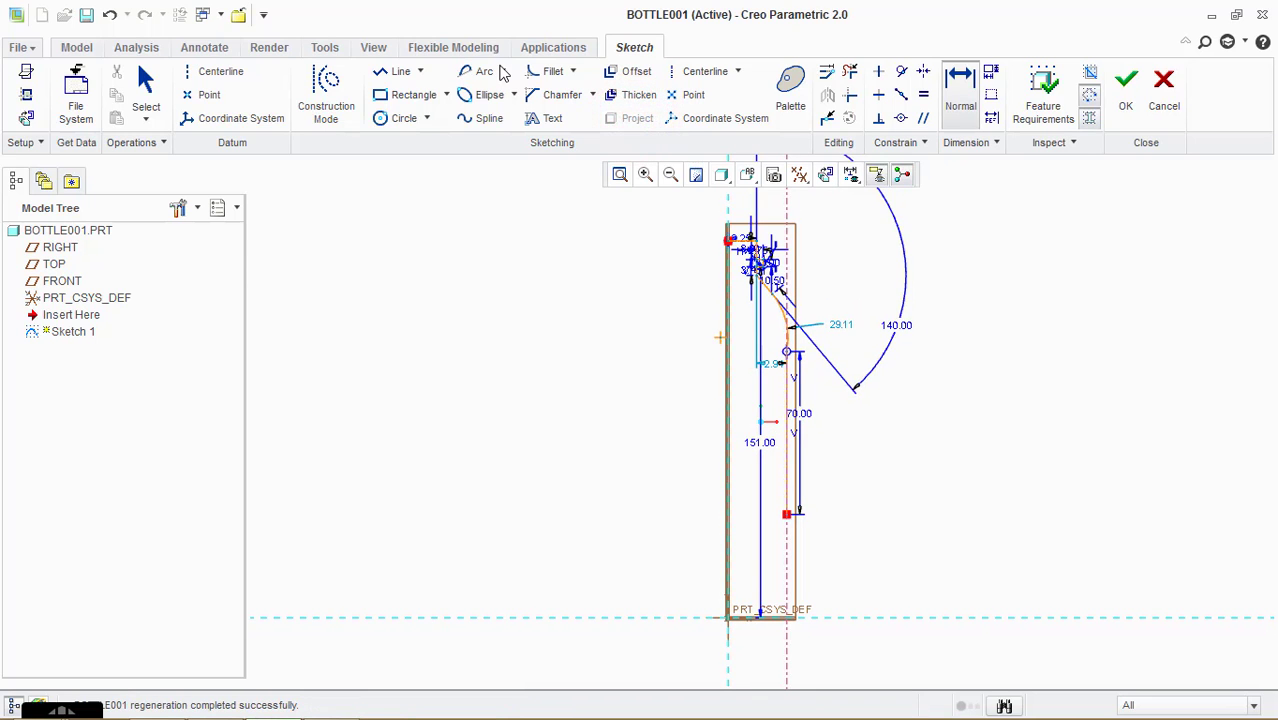
- Draw a conic arc bulge at the lower end of the body line
{"action": "left_click", "coordinate": [501, 73]}
{"action": "left_click", "coordinate": [489, 183]}
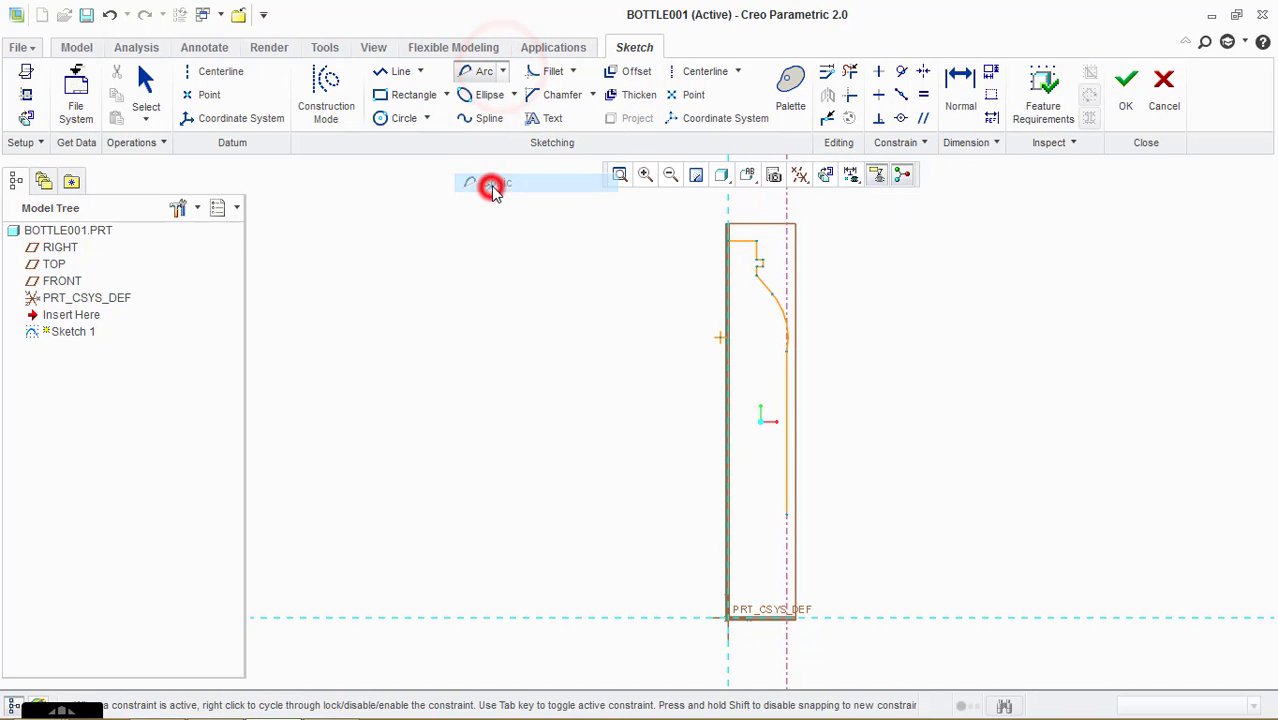
{"action": "left_click", "coordinate": [788, 516]}
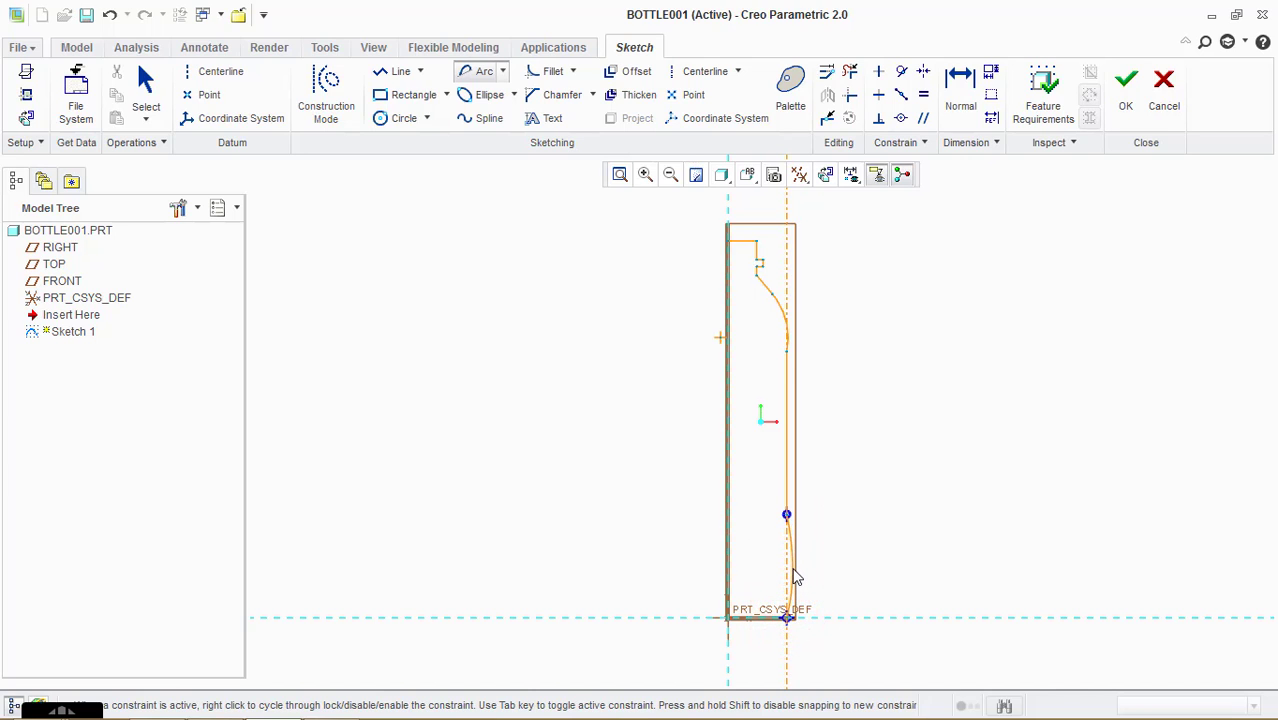
{"action": "left_click", "coordinate": [794, 572]}
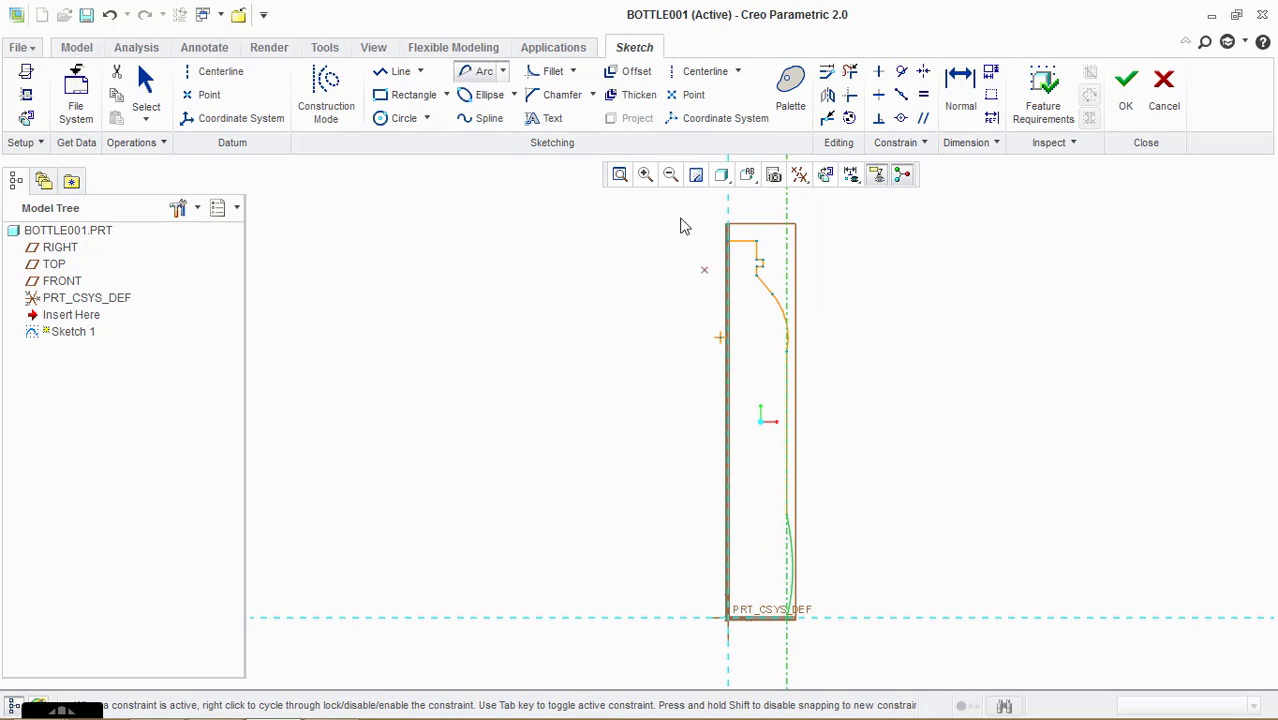
- Close the profile with lines along the axis and across the bottom
{"action": "left_click", "coordinate": [400, 76]}
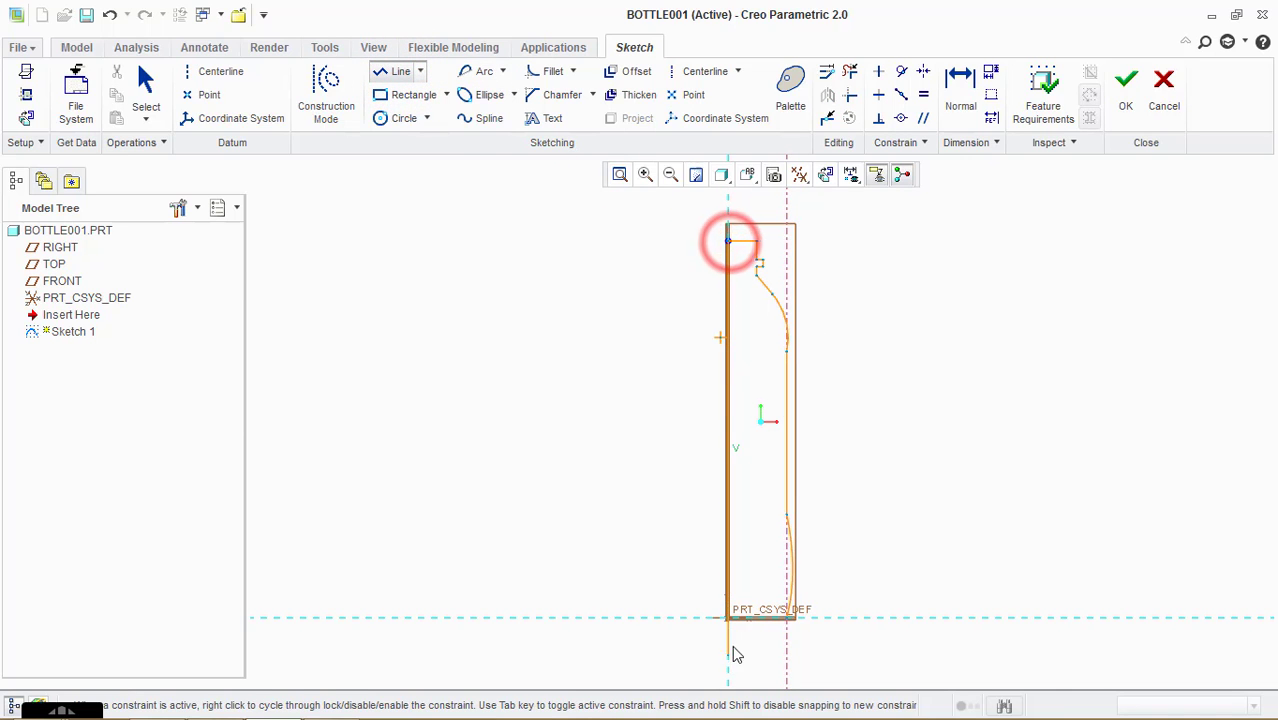
{"action": "left_click", "coordinate": [728, 618]}
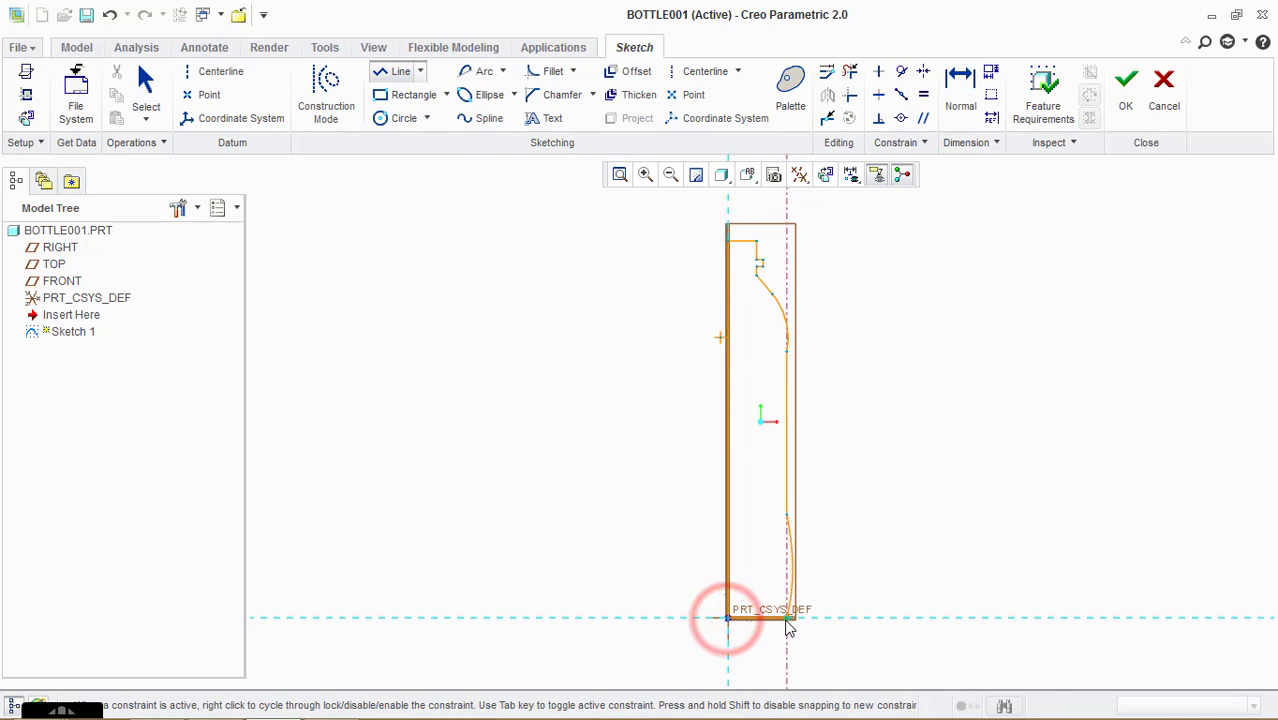
{"action": "left_click", "coordinate": [787, 618]}
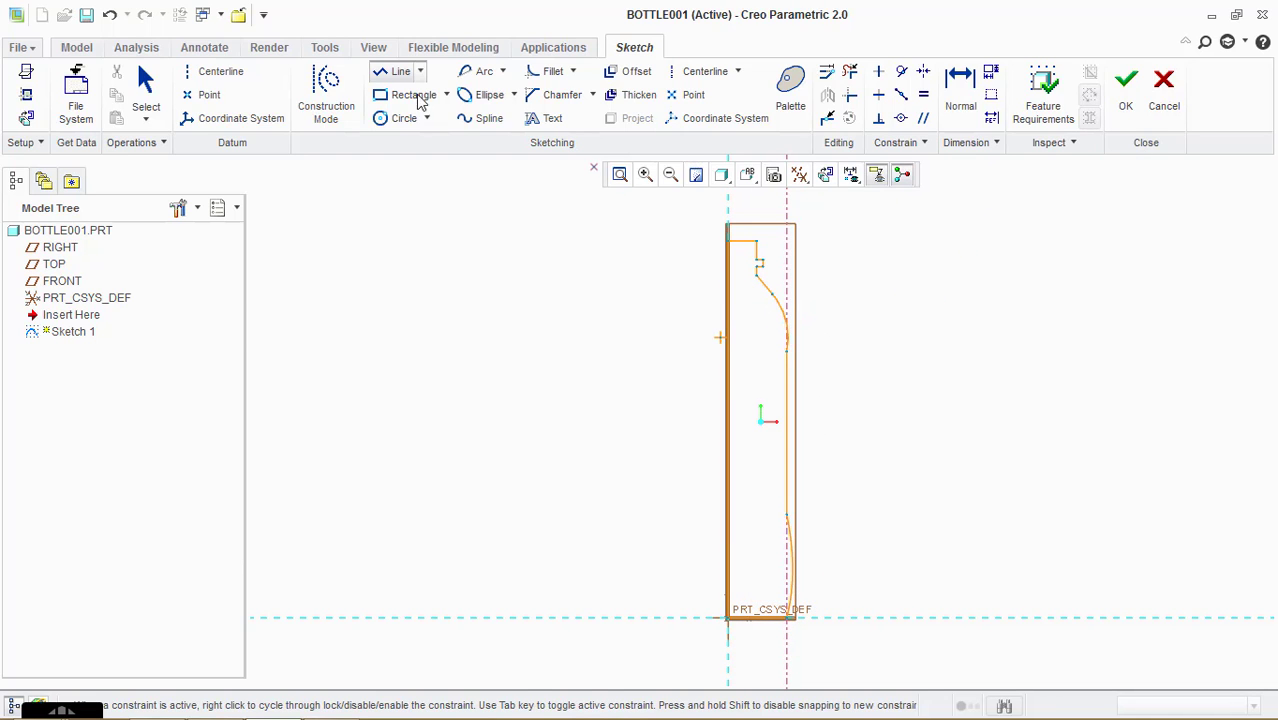
- Set the 29.11 shoulder arc dimension to 36 and accept Sketch 1
{"action": "left_click", "coordinate": [145, 80]}
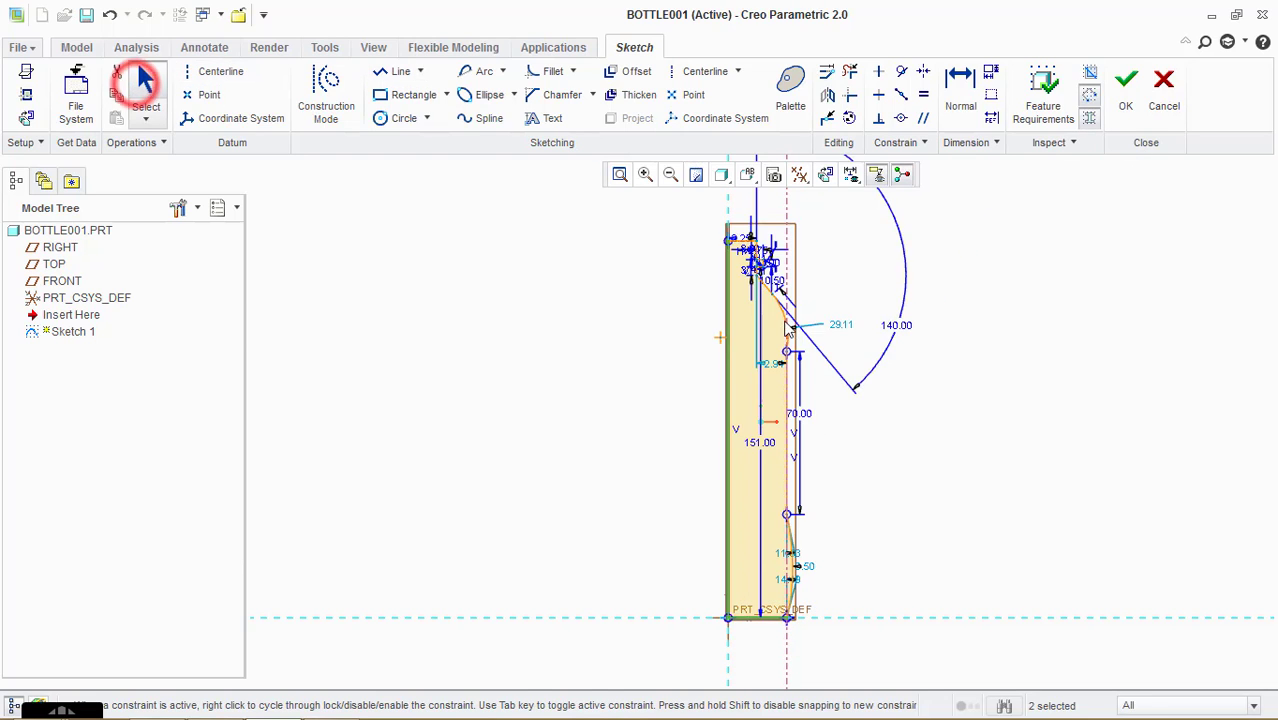
{"action": "double_click", "coordinate": [838, 328]}
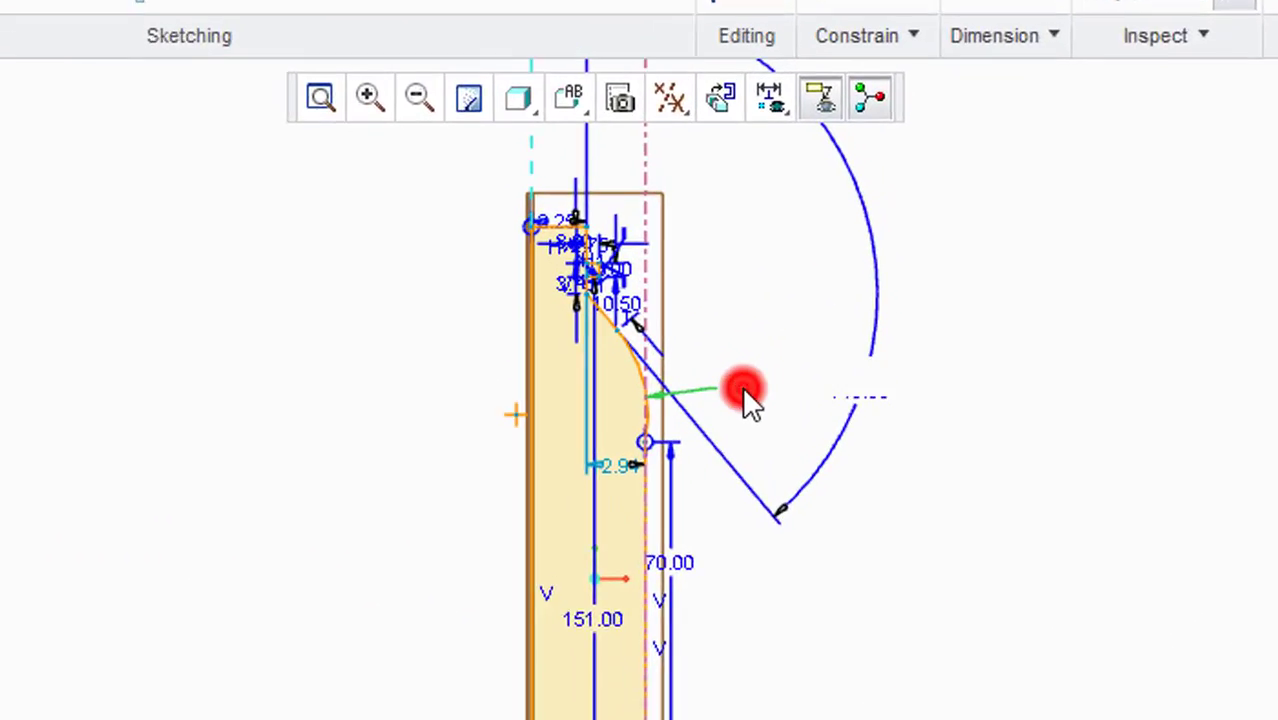
{"action": "type", "text": "36"}
{"action": "key", "text": "Return"}
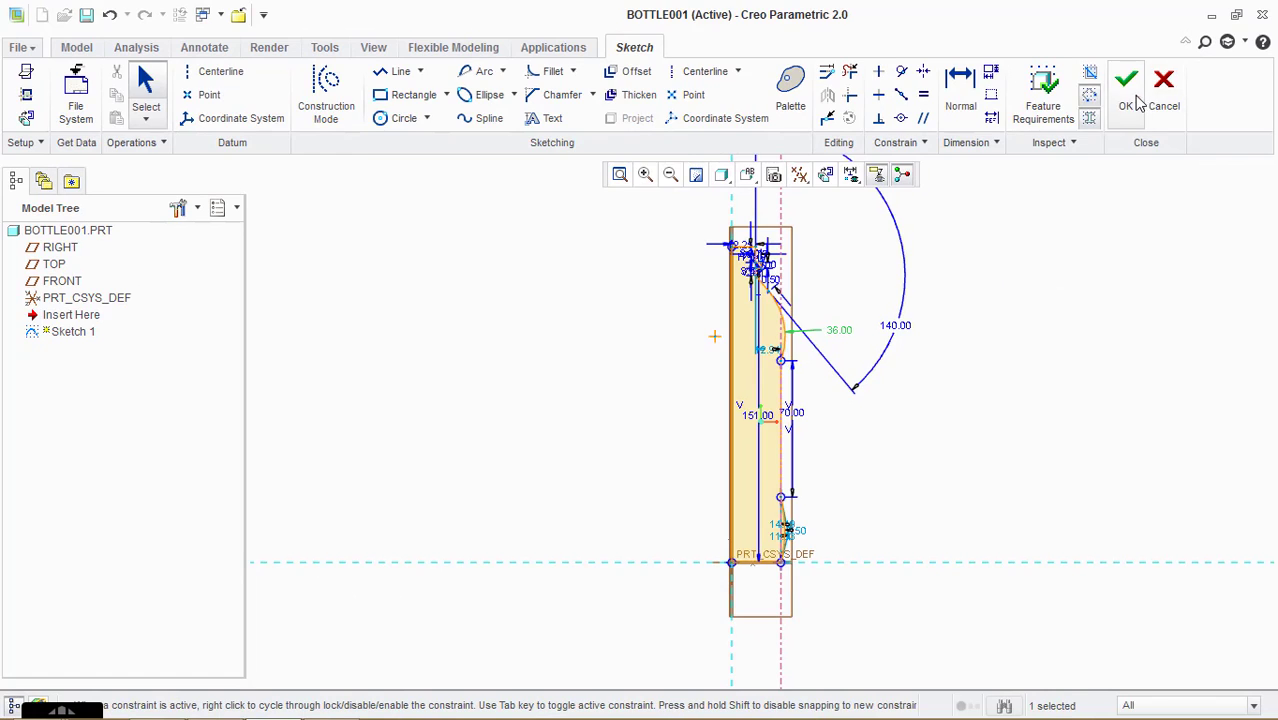
{"action": "left_click", "coordinate": [1135, 100]}
{"action": "left_click", "coordinate": [939, 402]}
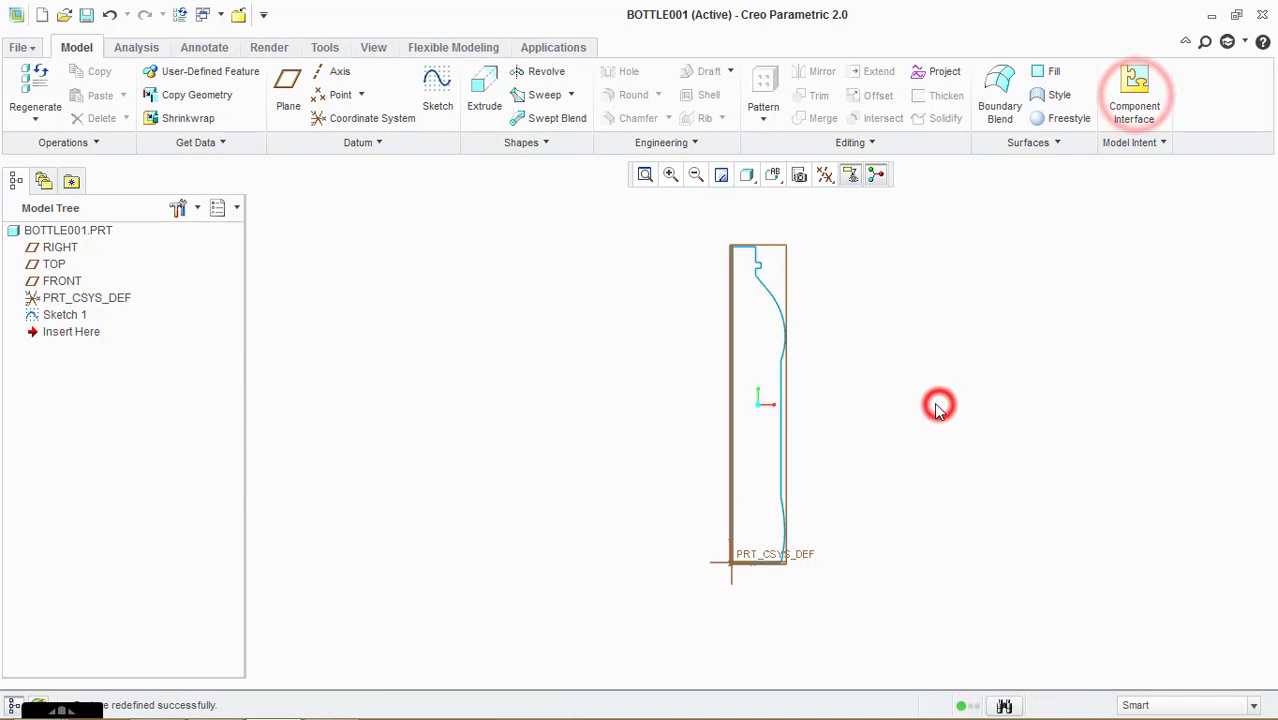
- Revolve Sketch 1 a full 360° about the centre axis into a solid
{"action": "left_click", "coordinate": [763, 284]}
{"action": "left_click", "coordinate": [549, 71]}
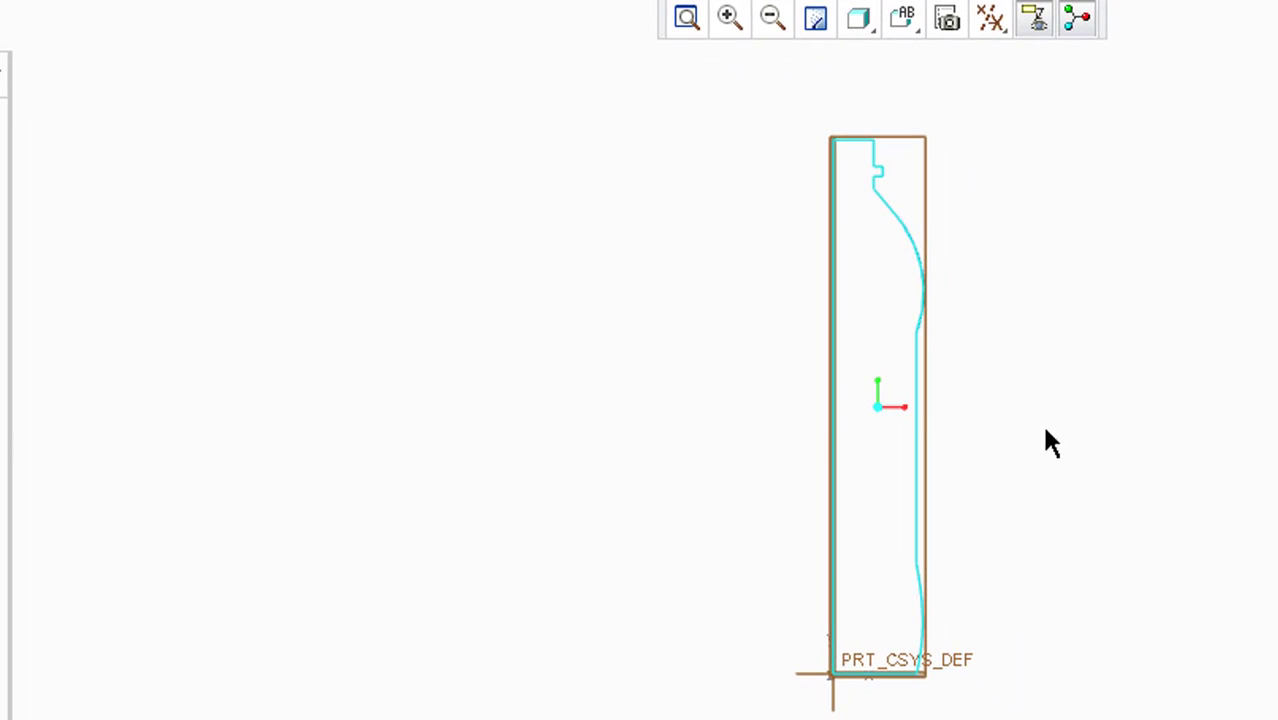
{"action": "left_click", "coordinate": [831, 401]}
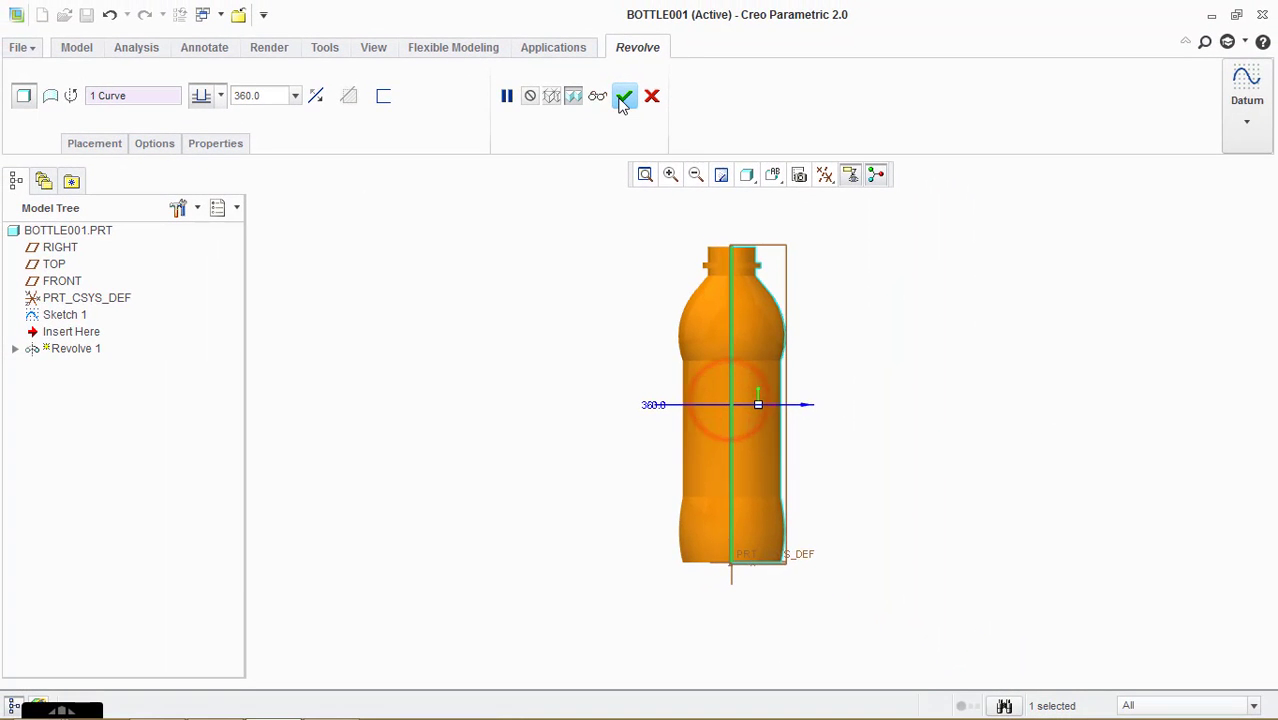
{"action": "left_click", "coordinate": [620, 100]}
{"action": "left_click", "coordinate": [950, 478]}
- Orbit the bottle, then show it in the saved FRONT orientation
{"action": "middle_click_drag", "start_coordinate": [951, 440], "coordinate": [894, 432]}
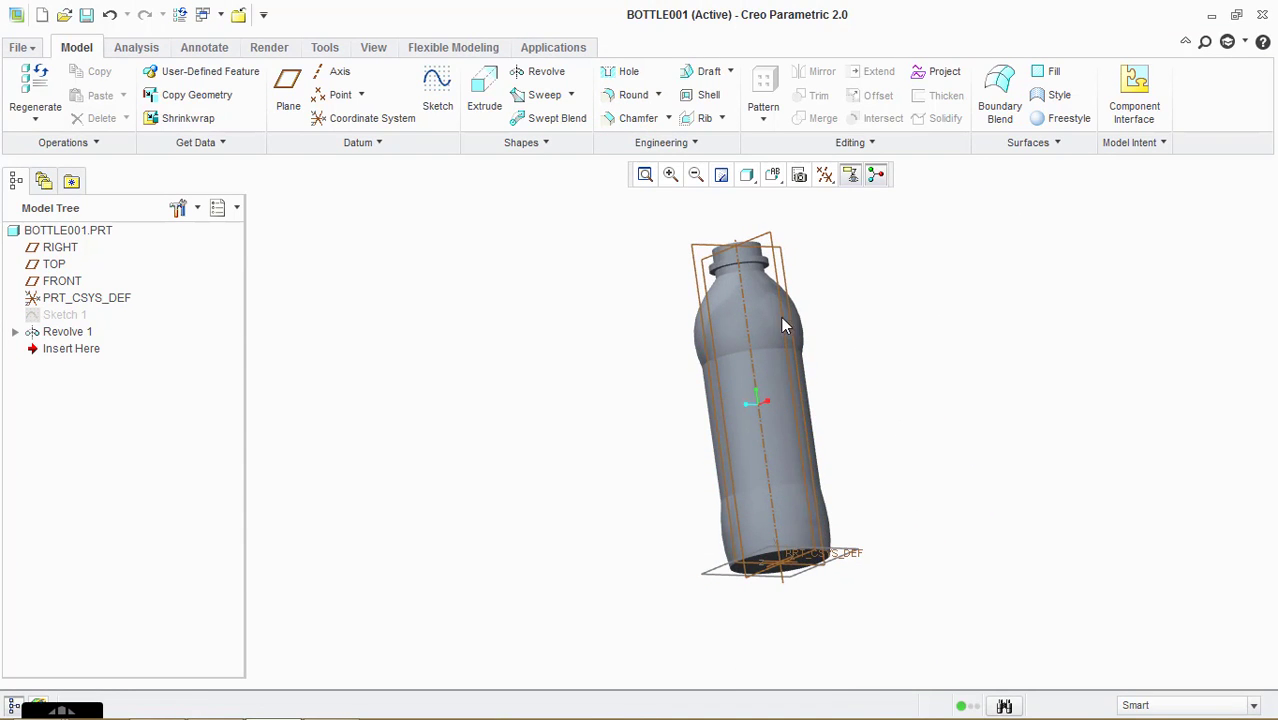
{"action": "left_click", "coordinate": [787, 178]}
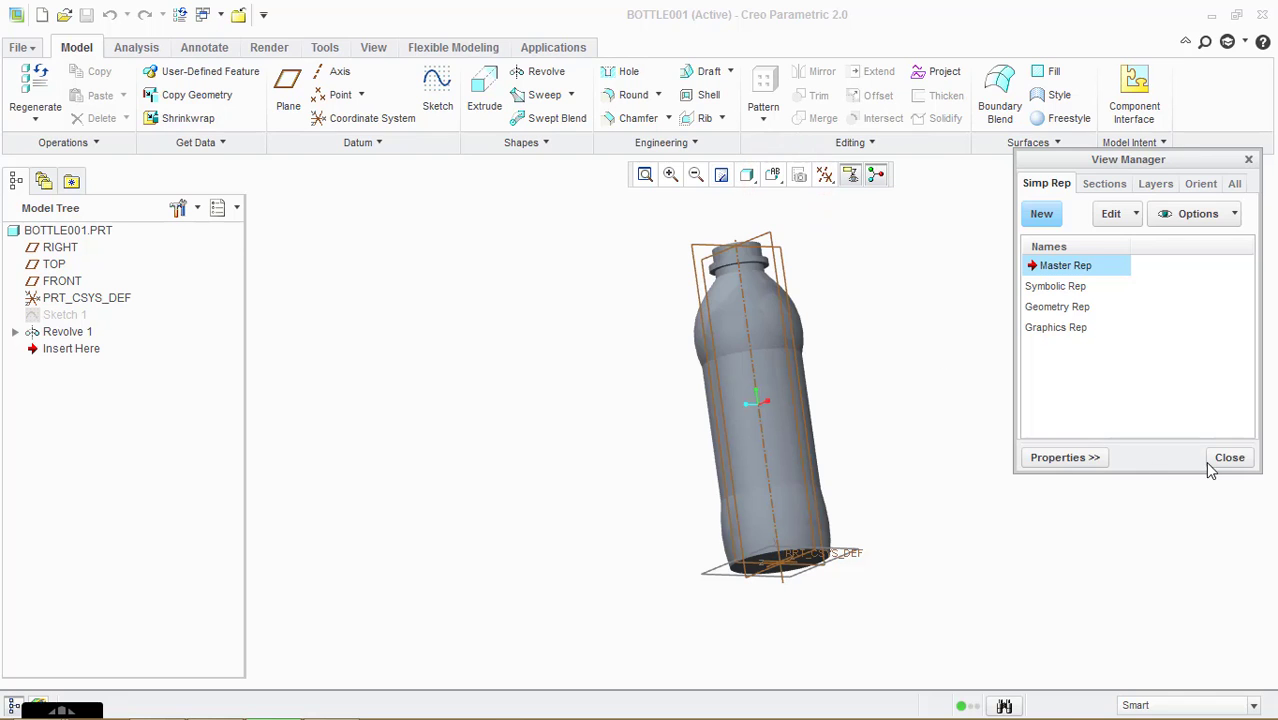
{"action": "left_click", "coordinate": [1207, 462]}
{"action": "left_click", "coordinate": [773, 176]}
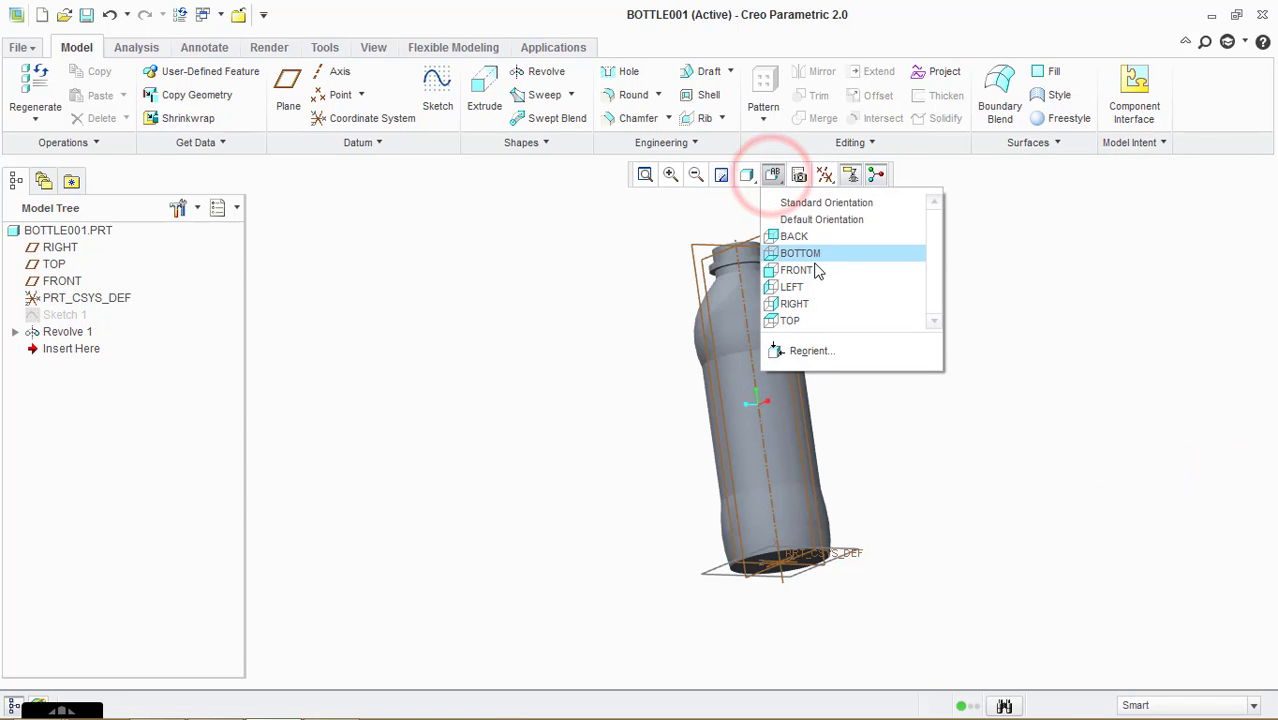
{"action": "left_click", "coordinate": [812, 270]}
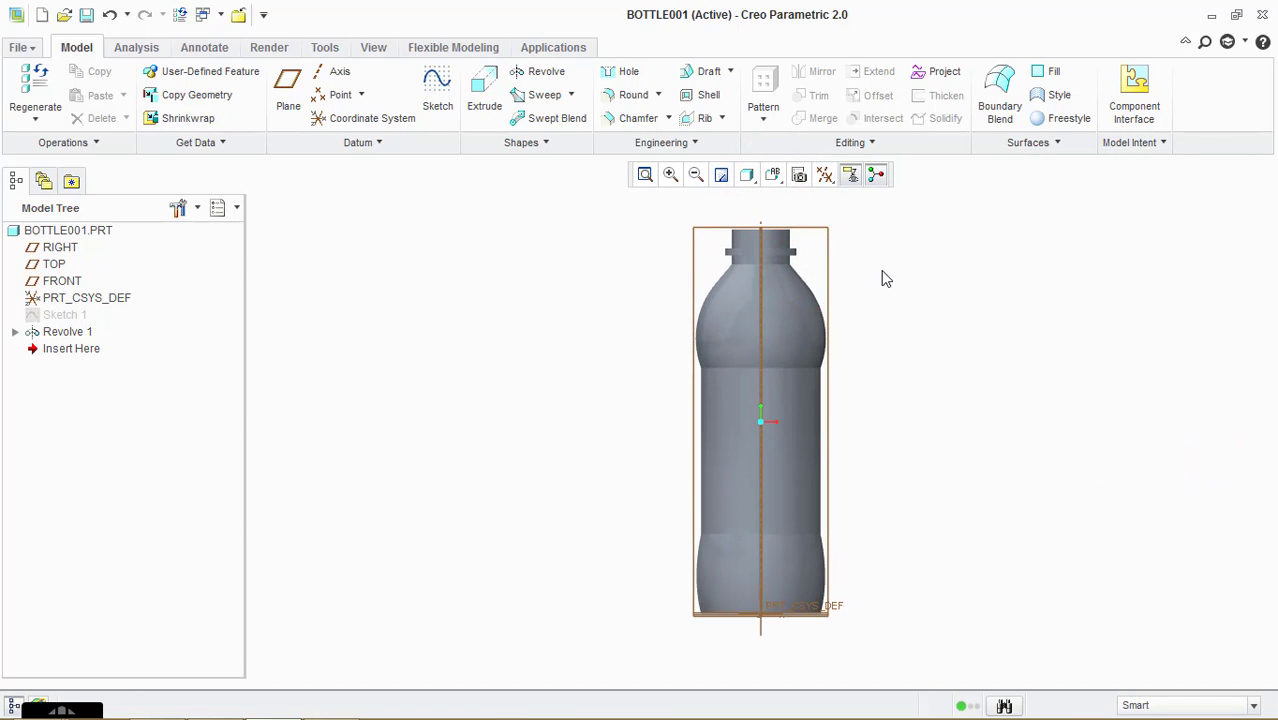
{"action": "scroll", "coordinate": [961, 418], "scroll_direction": "down", "scroll_amount": 1}
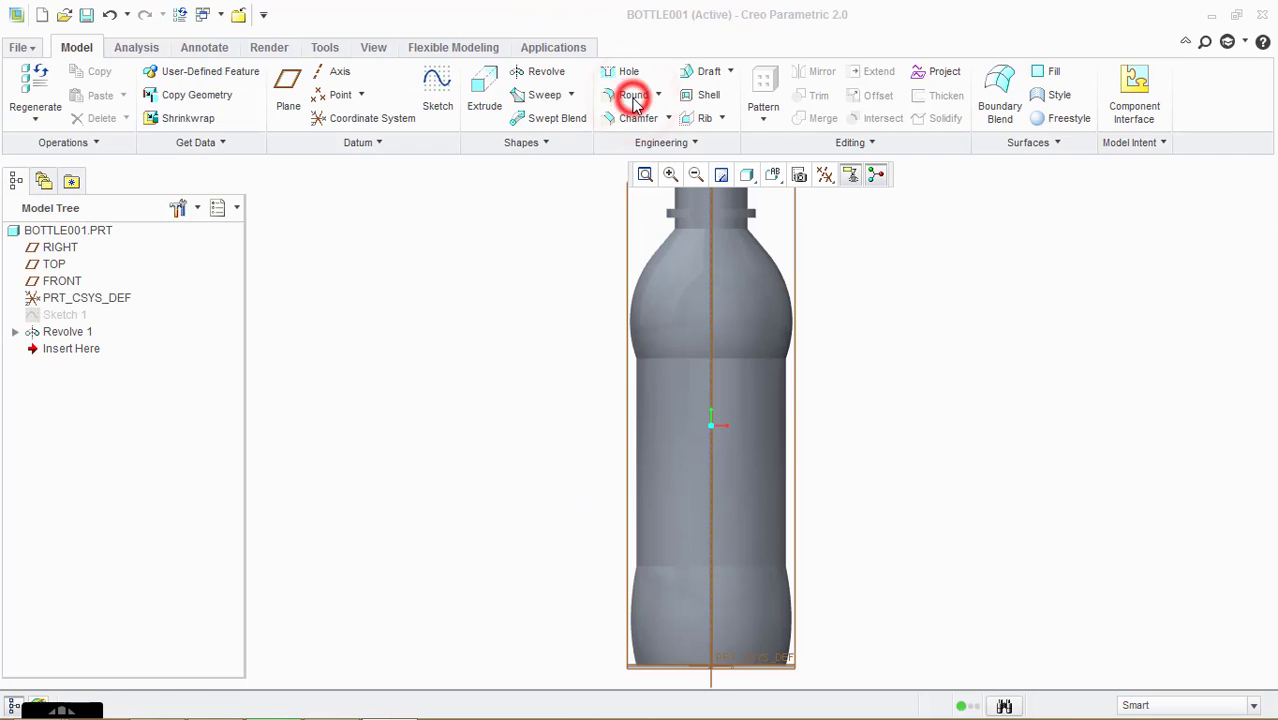
- Round the edge below the shoulder and the lower body edge with radius 15
{"action": "left_click", "coordinate": [633, 97]}
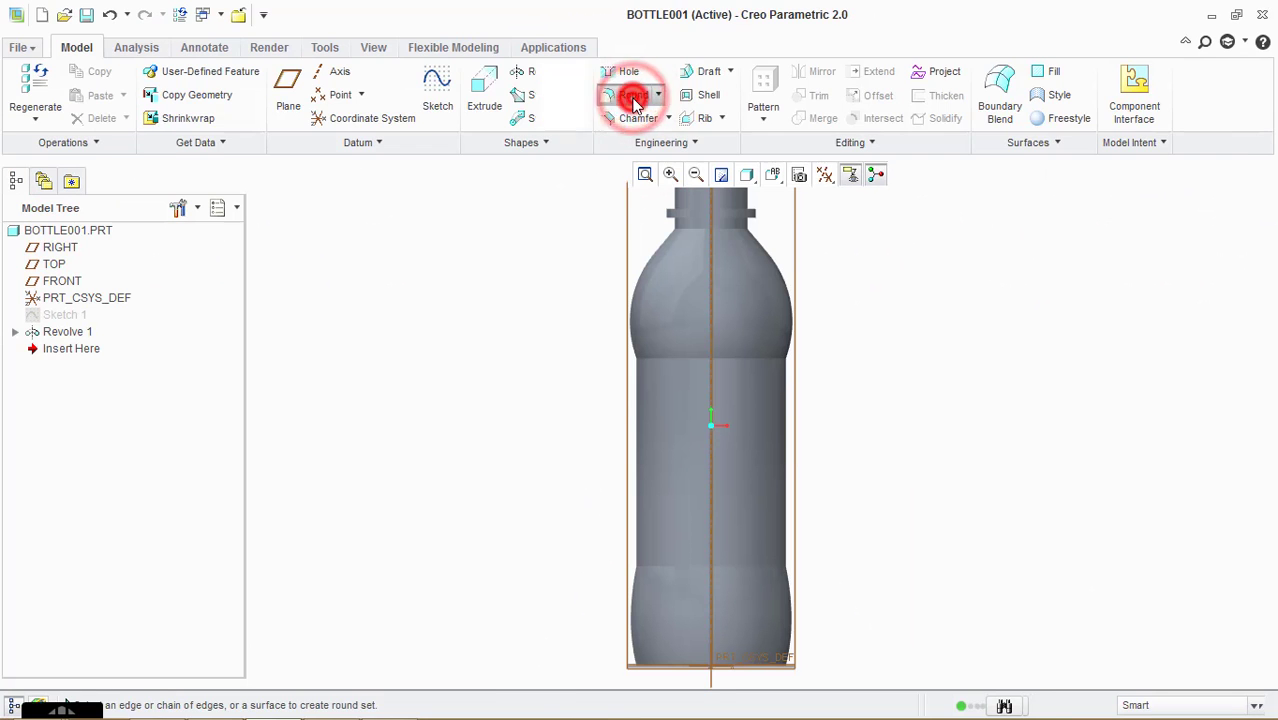
{"action": "left_click", "coordinate": [706, 359]}
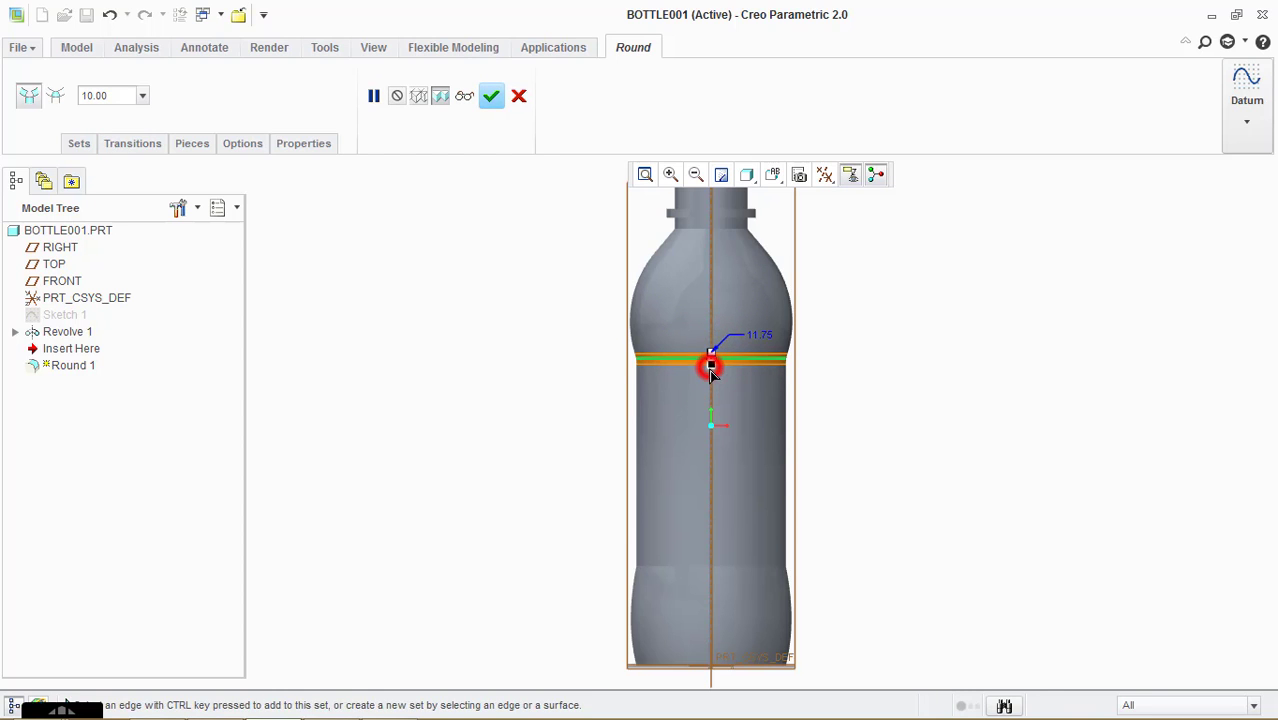
{"action": "left_click_drag", "start_coordinate": [711, 368], "coordinate": [712, 373]}
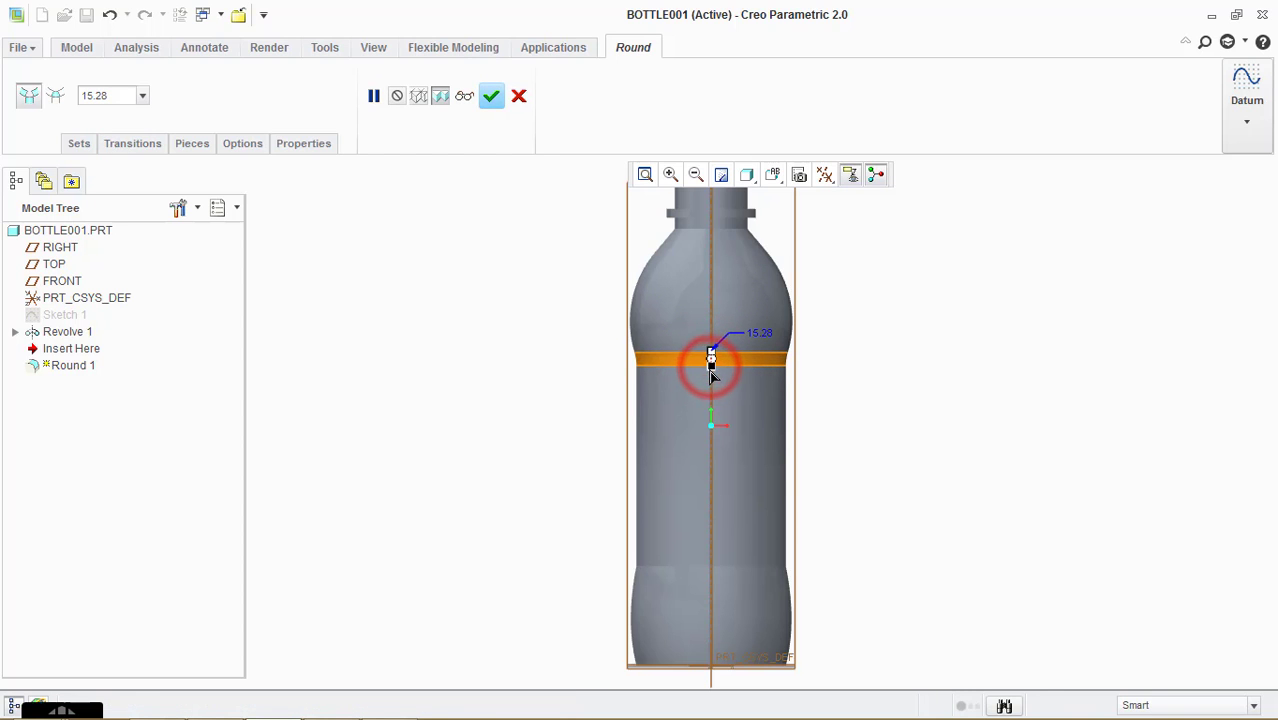
{"action": "double_click", "coordinate": [757, 335]}
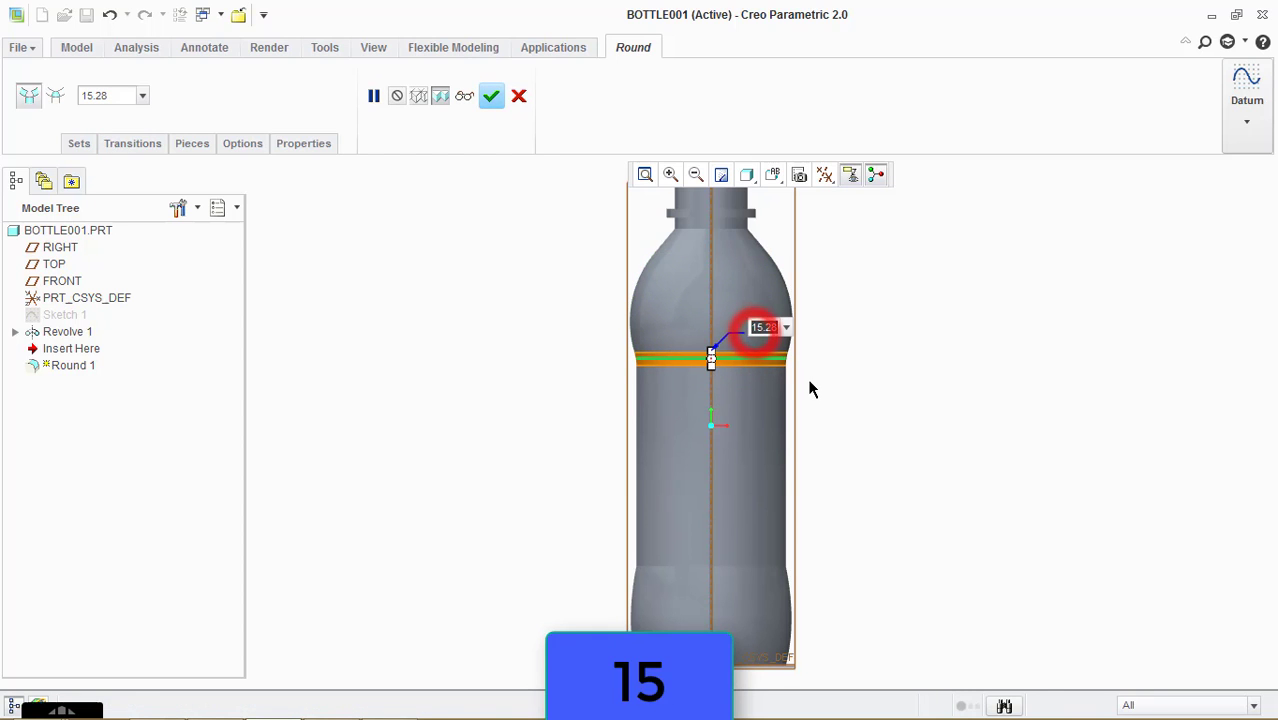
{"action": "left_click", "coordinate": [742, 565], "text": "ctrl"}
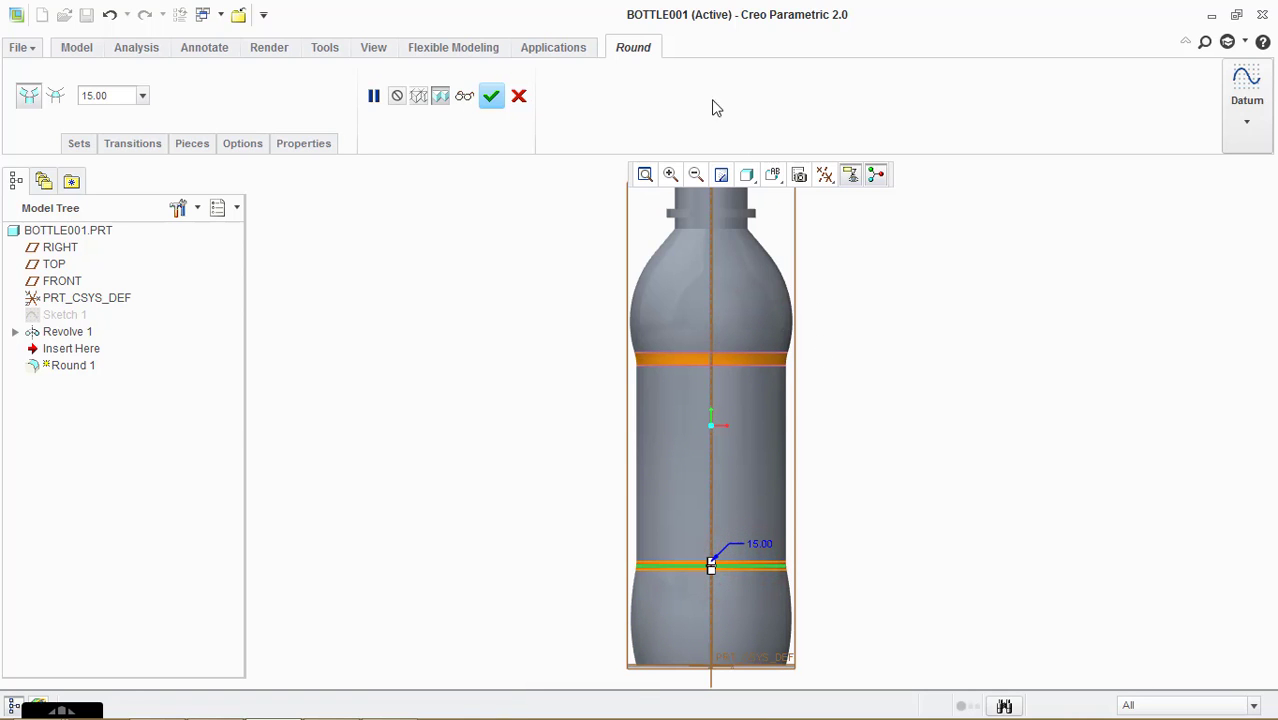
- Finish the round, then select the TOP datum plane at the bottle base
{"action": "left_click", "coordinate": [497, 96]}
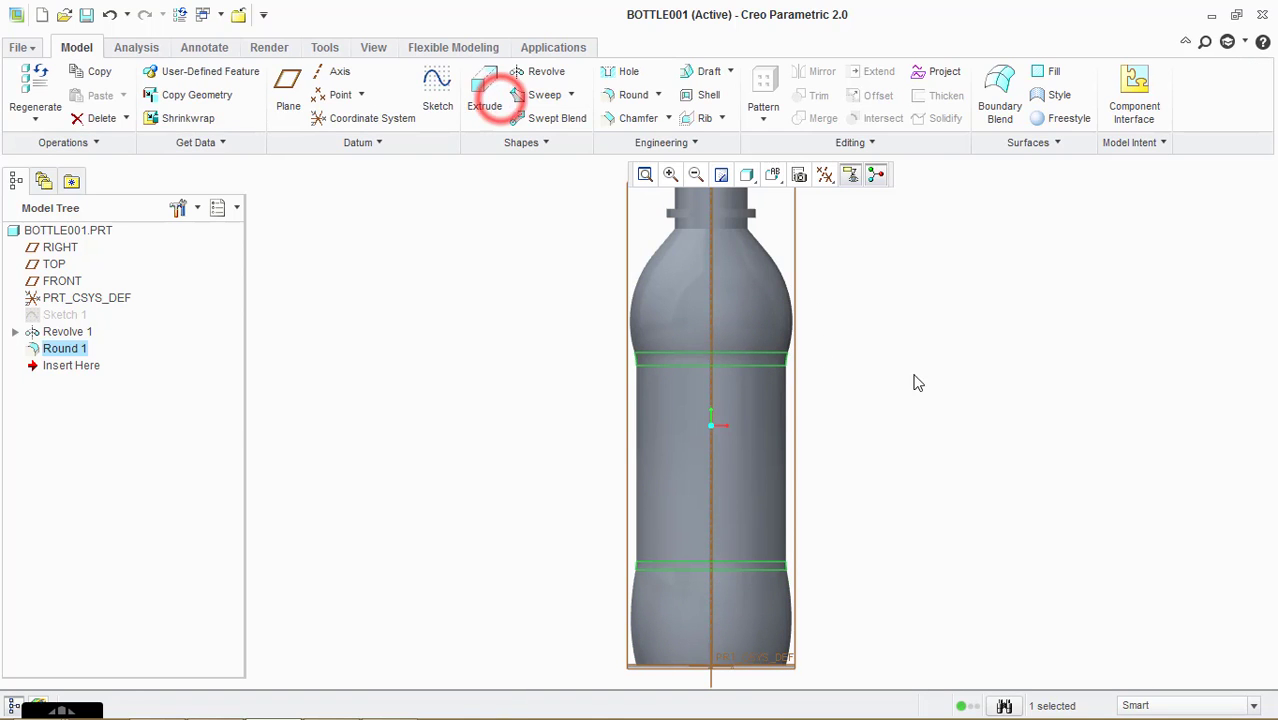
{"action": "left_click", "coordinate": [922, 374]}
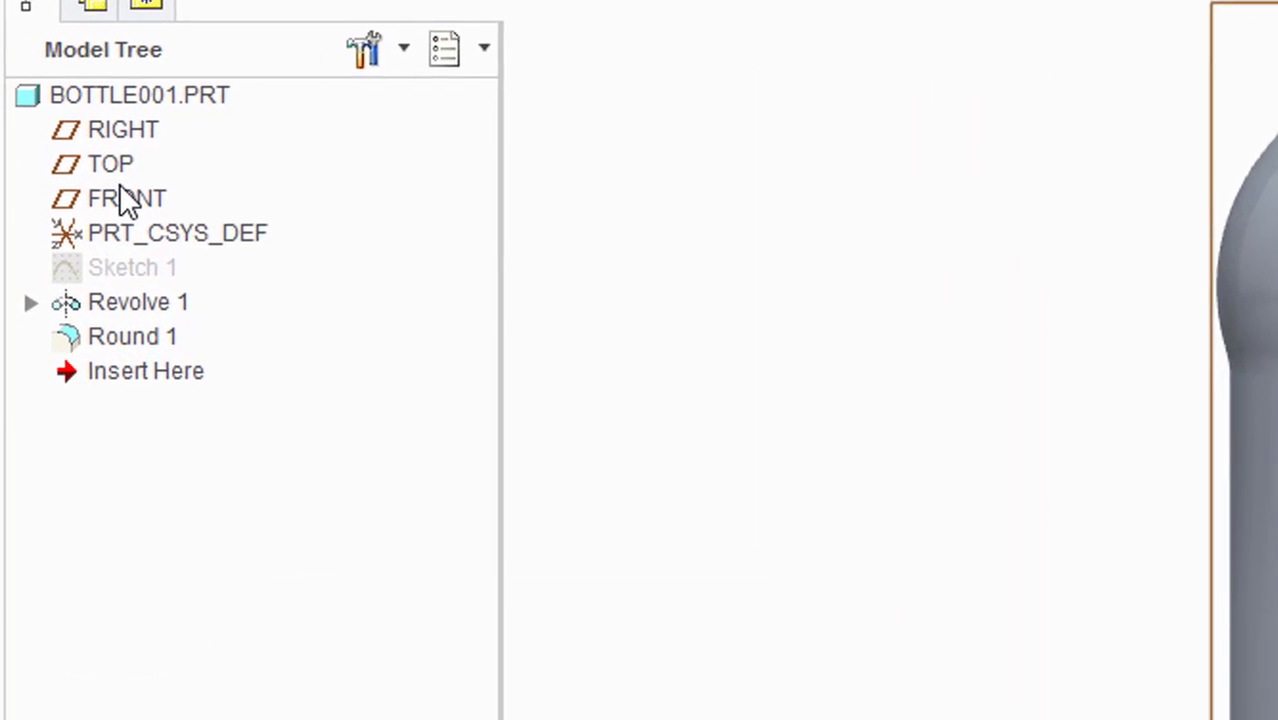
{"action": "left_click", "coordinate": [62, 281]}
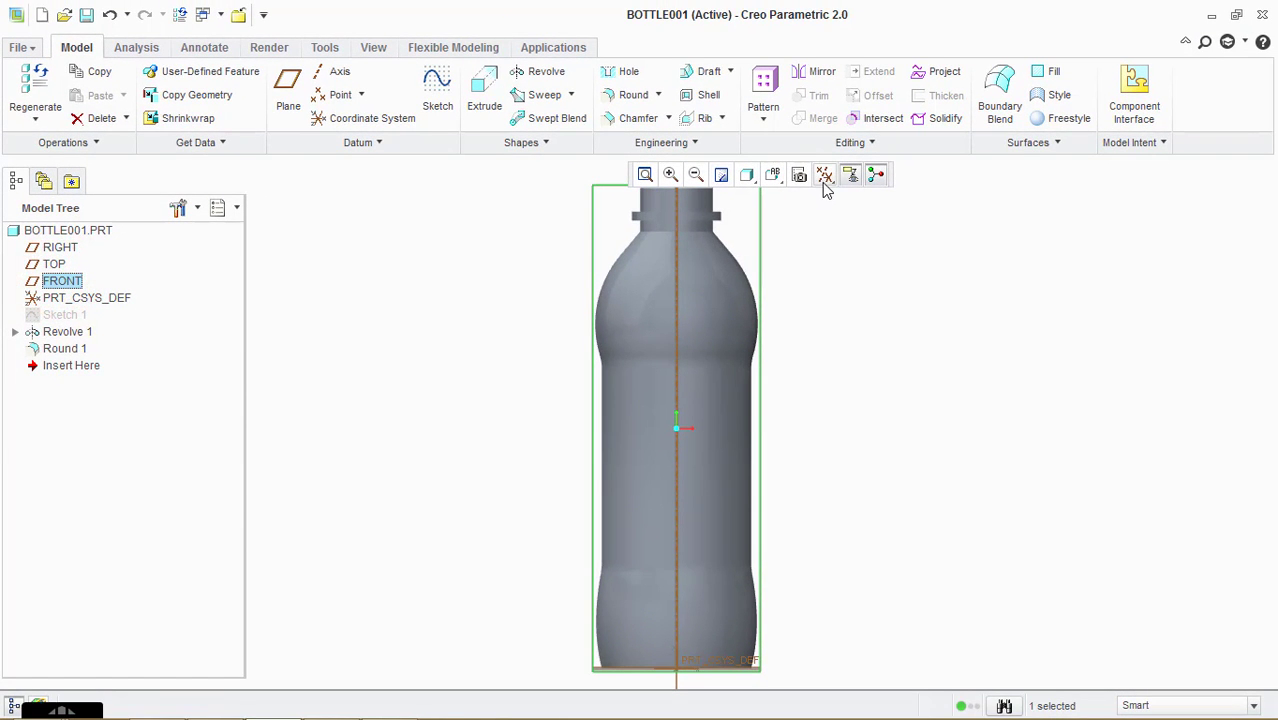
{"action": "key", "text": "ctrl+d"}
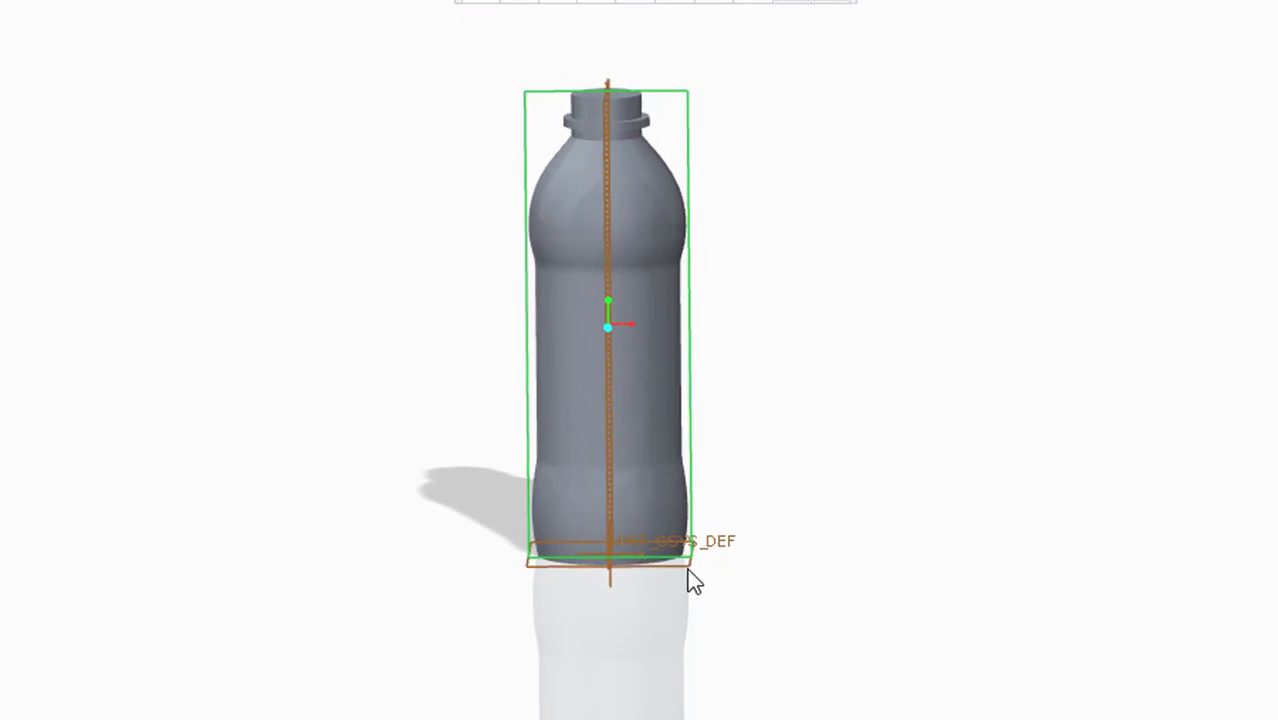
{"action": "left_click", "coordinate": [688, 568]}
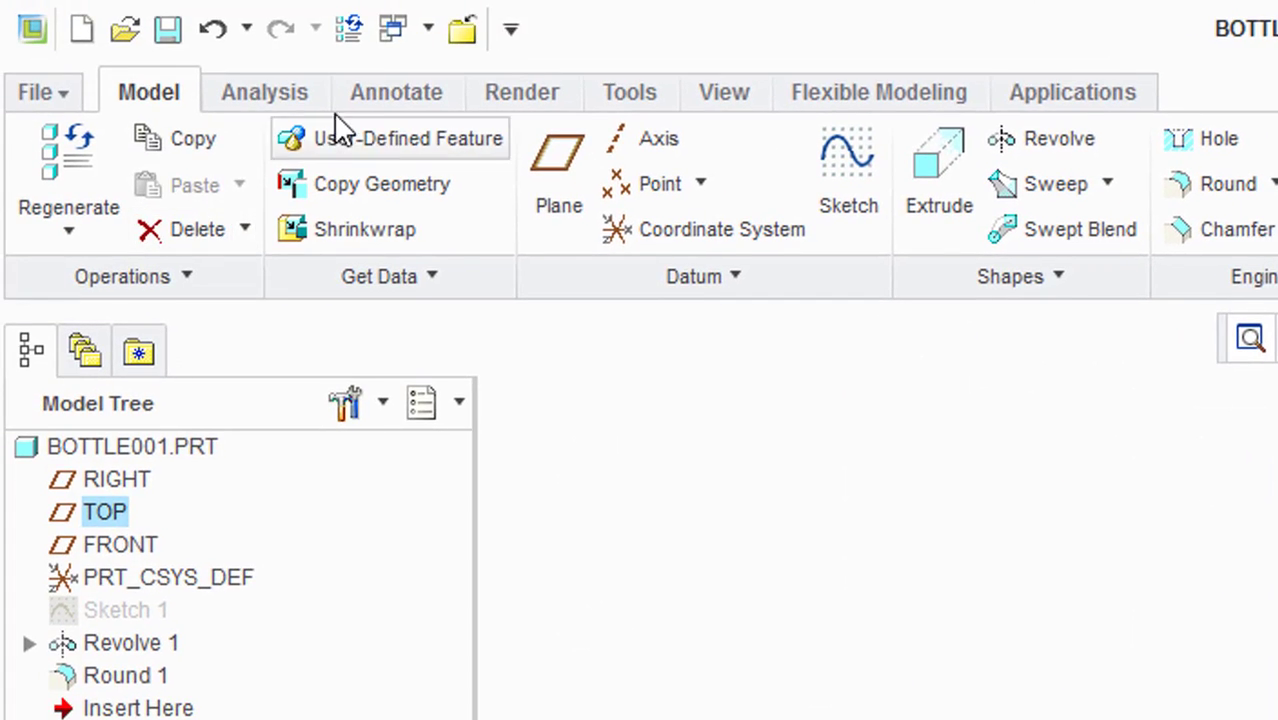
- Create datum plane DTM1 parallel to TOP at a 95 offset up the body
{"action": "left_click", "coordinate": [562, 178]}
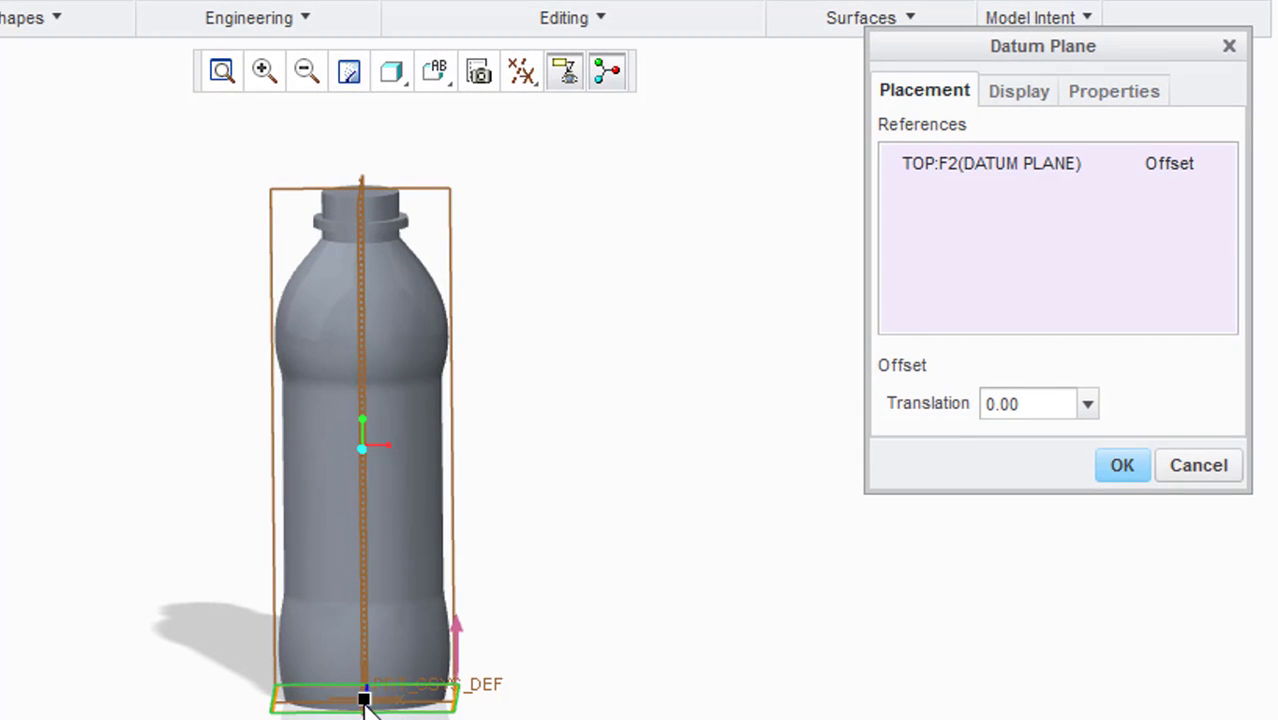
{"action": "left_click_drag", "start_coordinate": [364, 698], "coordinate": [363, 408]}
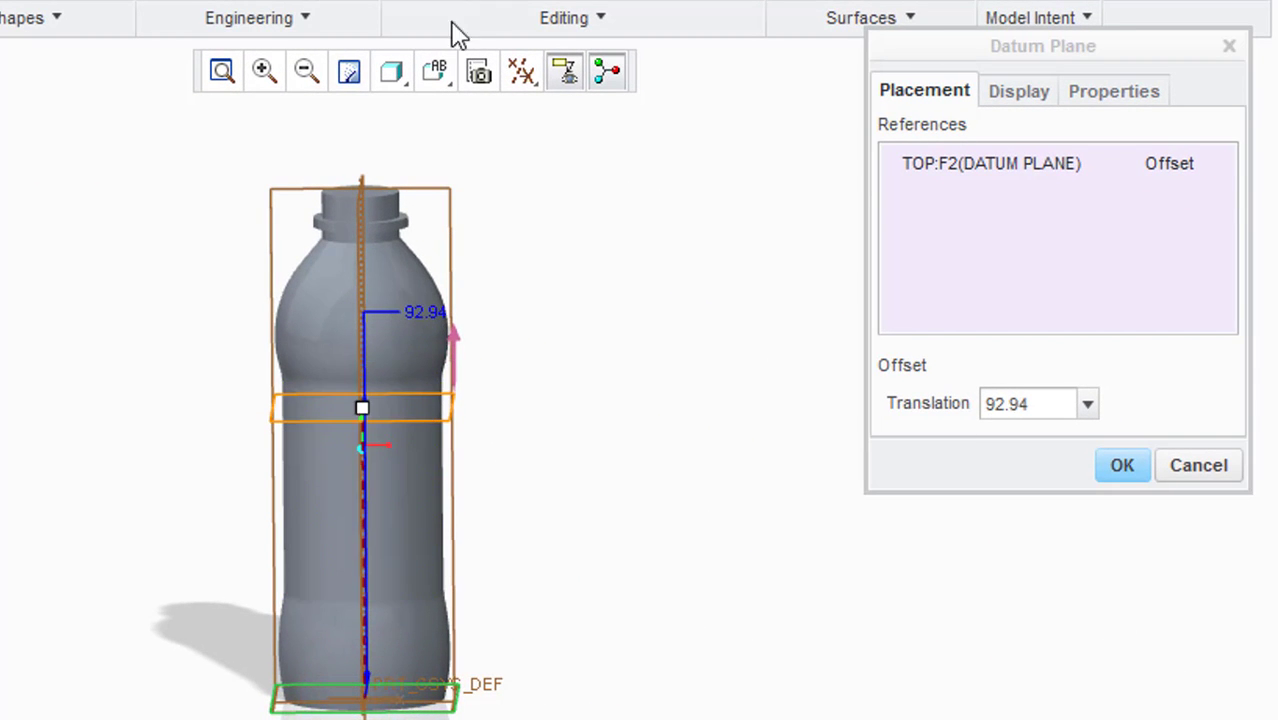
{"action": "left_click", "coordinate": [428, 74]}
{"action": "left_click", "coordinate": [474, 237]}
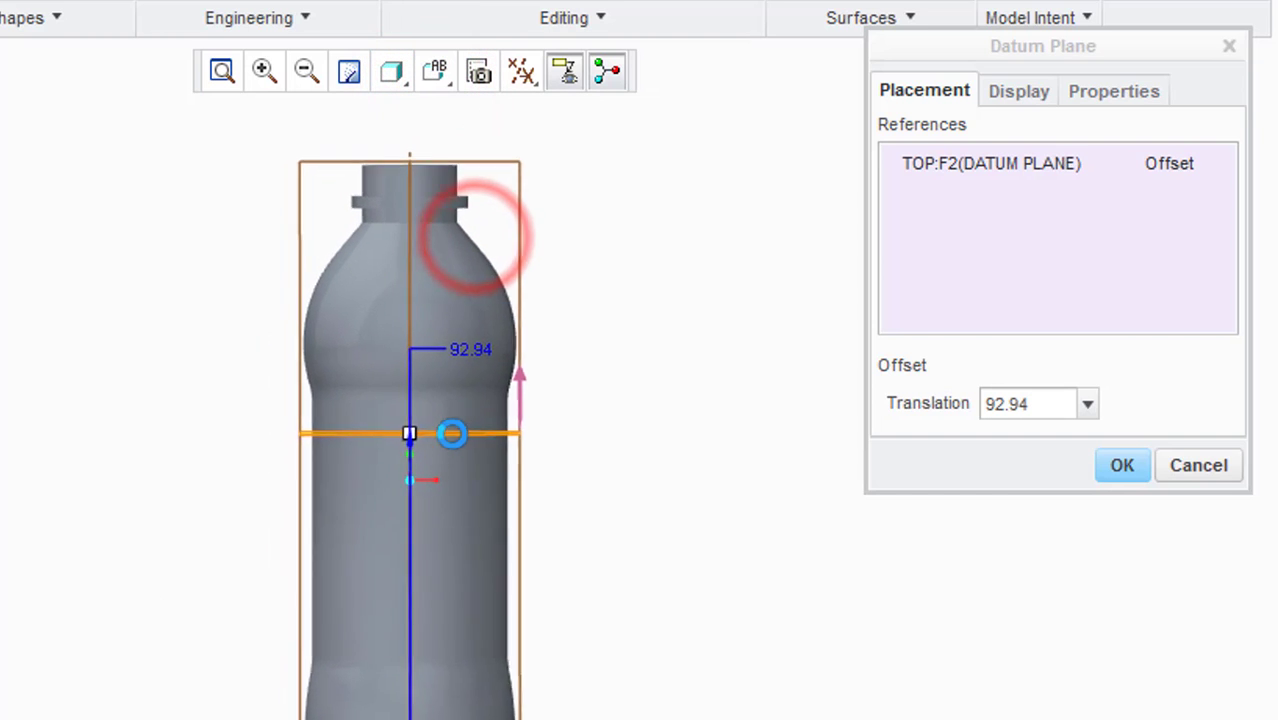
{"action": "left_click_drag", "start_coordinate": [416, 430], "coordinate": [420, 433]}
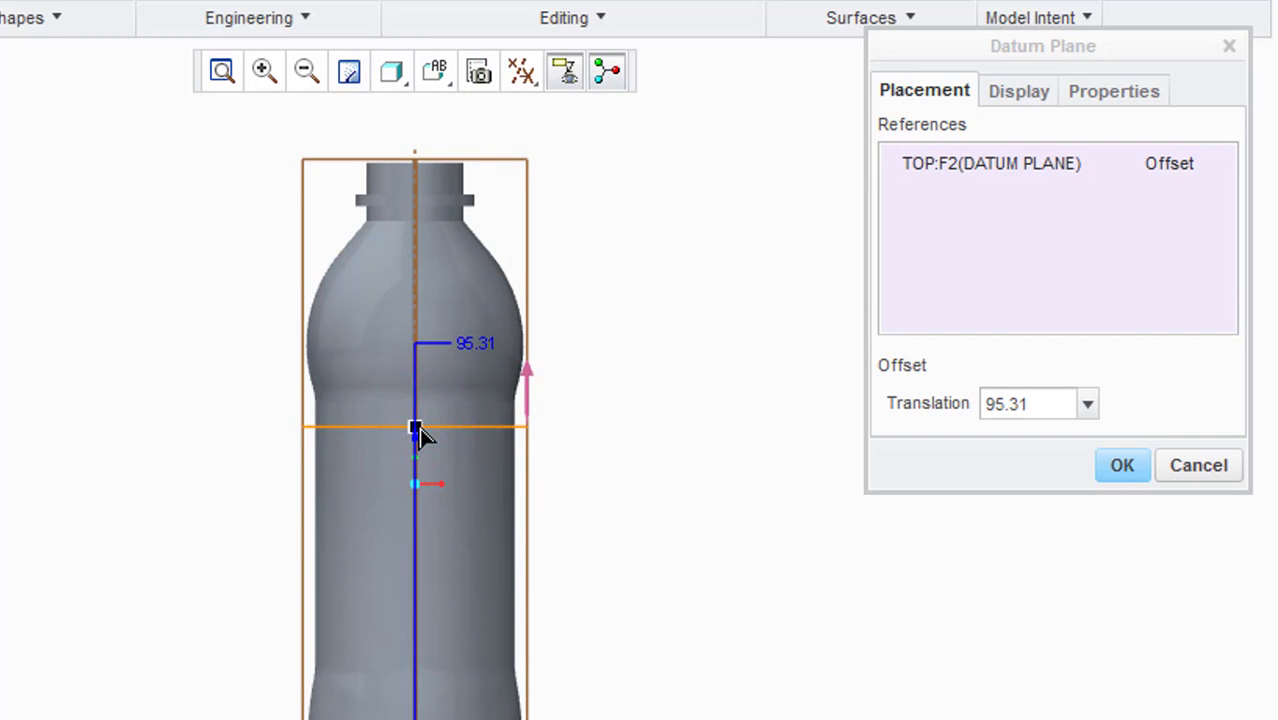
{"action": "double_click", "coordinate": [479, 344]}
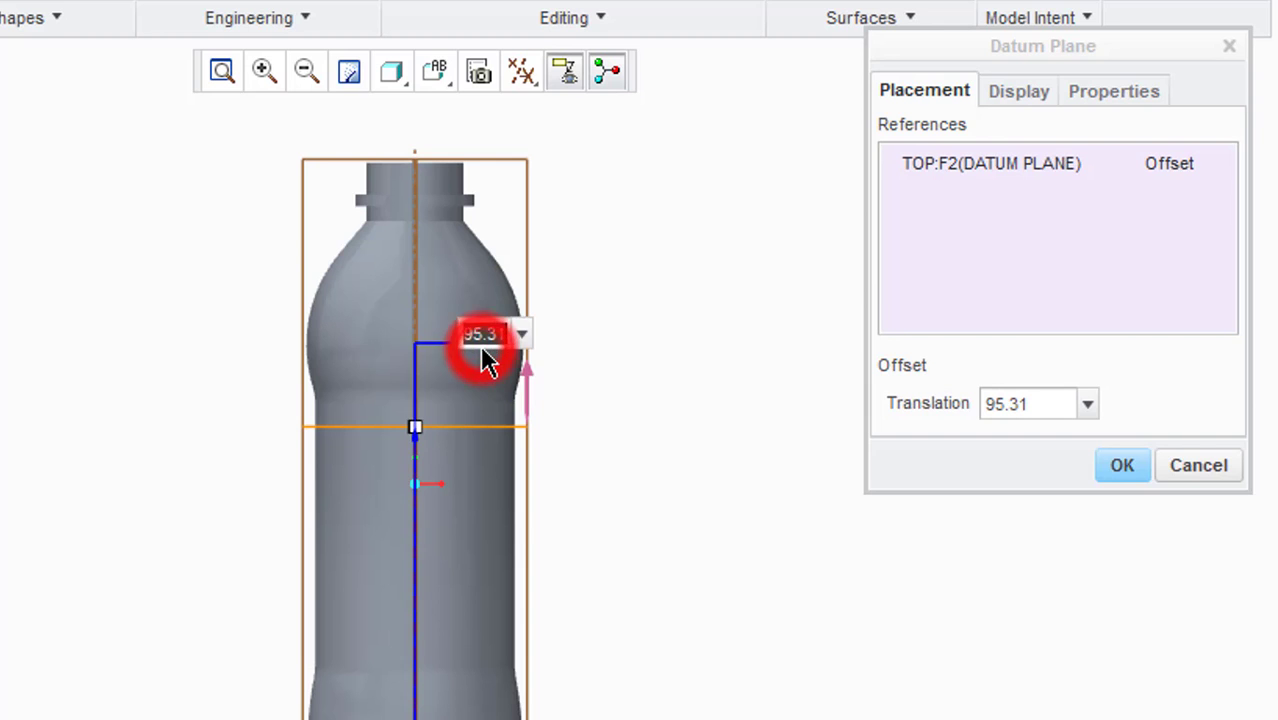
{"action": "type", "text": "95"}
{"action": "key", "text": "Return"}
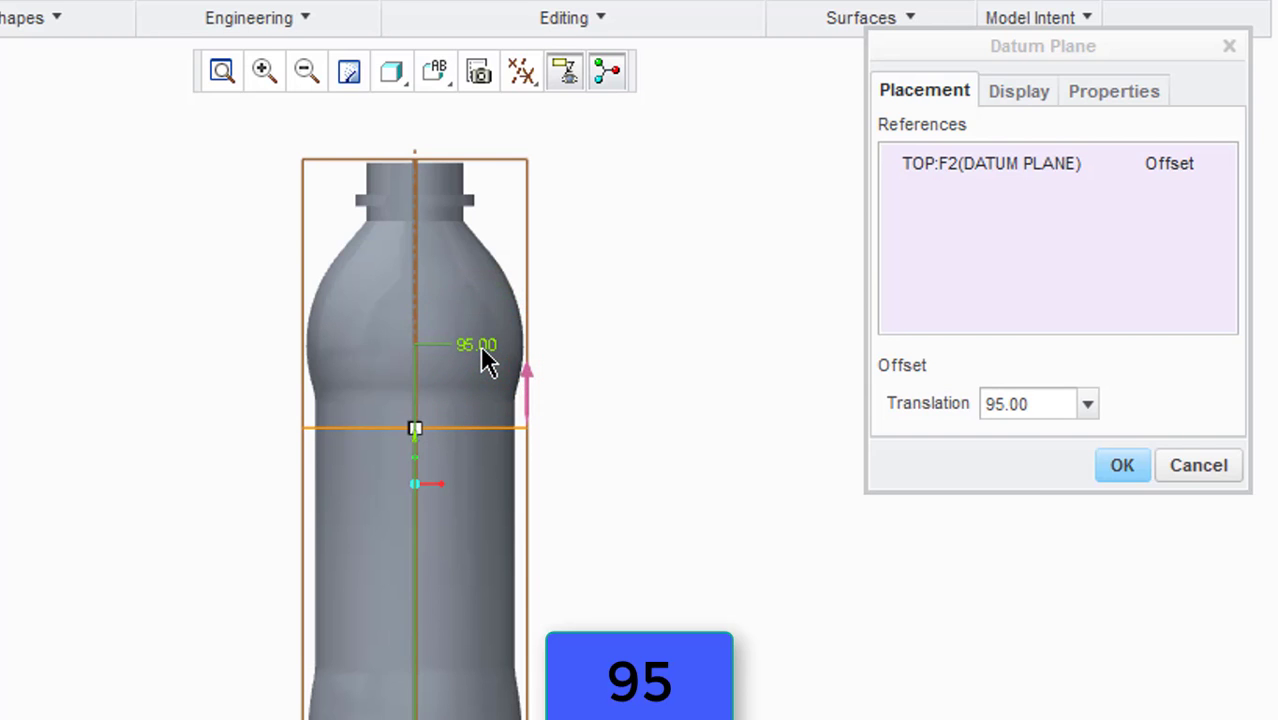
{"action": "left_click", "coordinate": [1125, 467]}
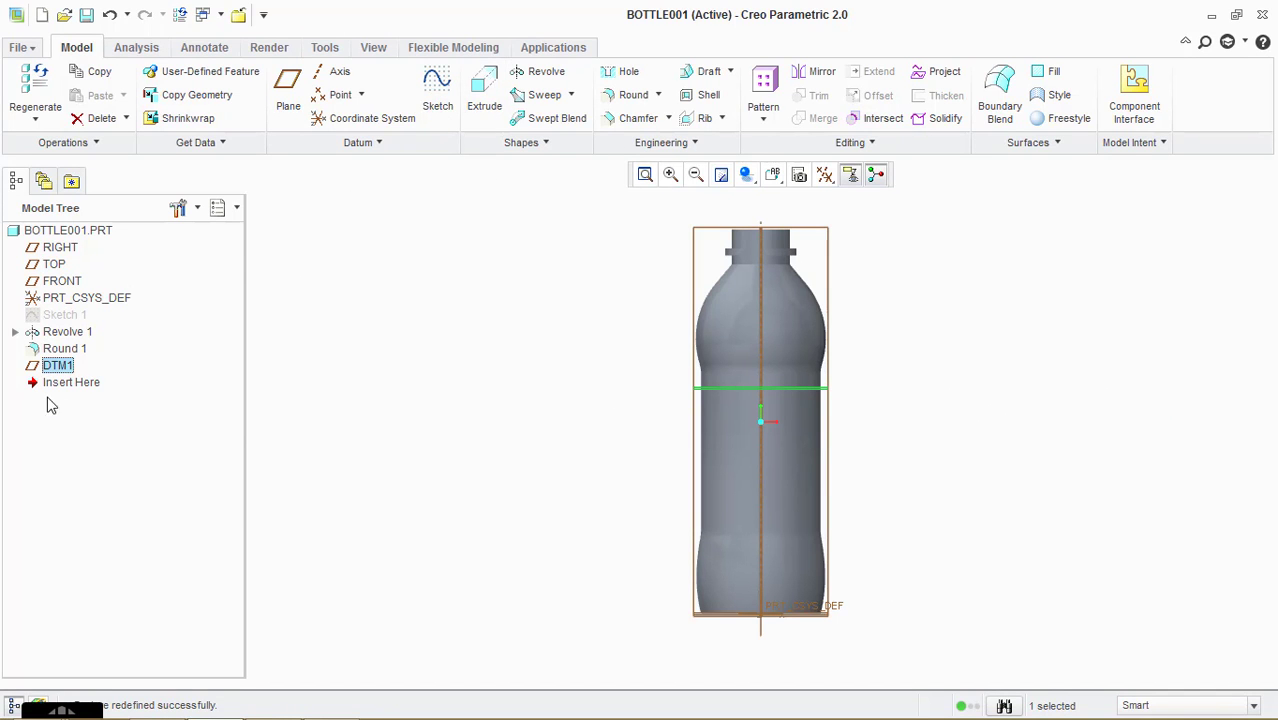
- On DTM1, sketch a 50-diameter circle centred on the bottle axis as Sketch 2
{"action": "left_click", "coordinate": [425, 80]}
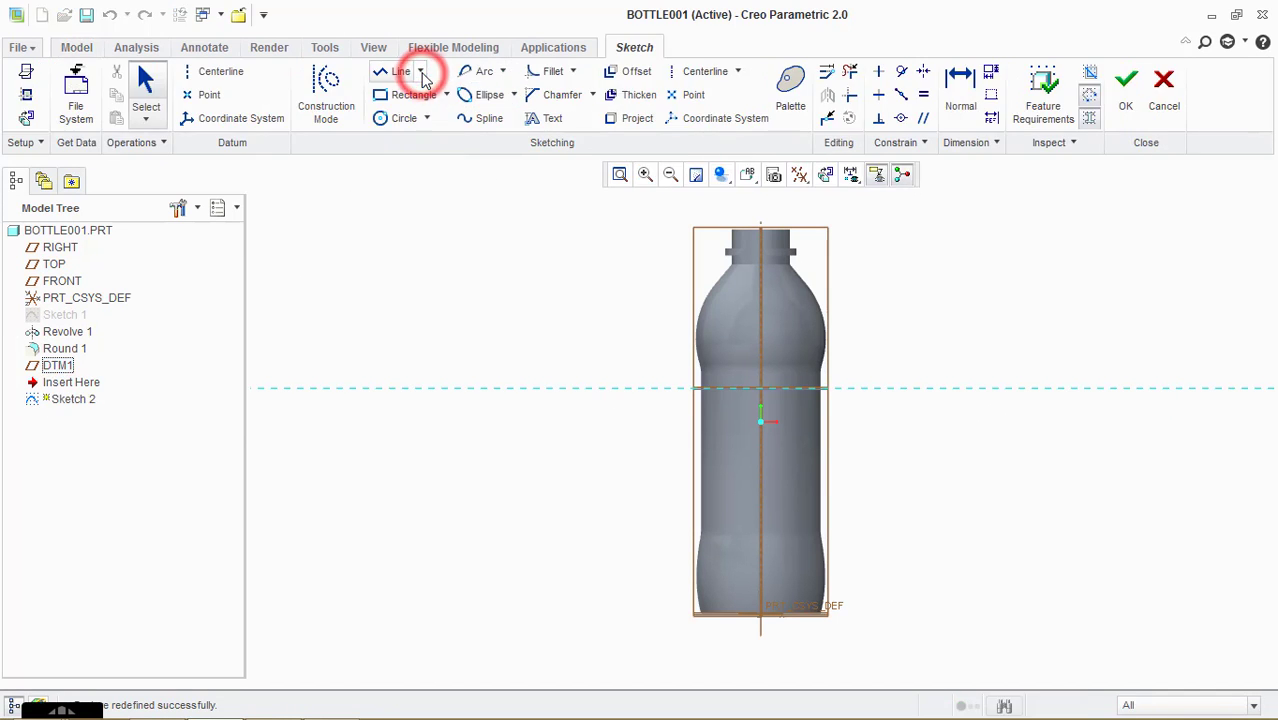
{"action": "left_click", "coordinate": [833, 176]}
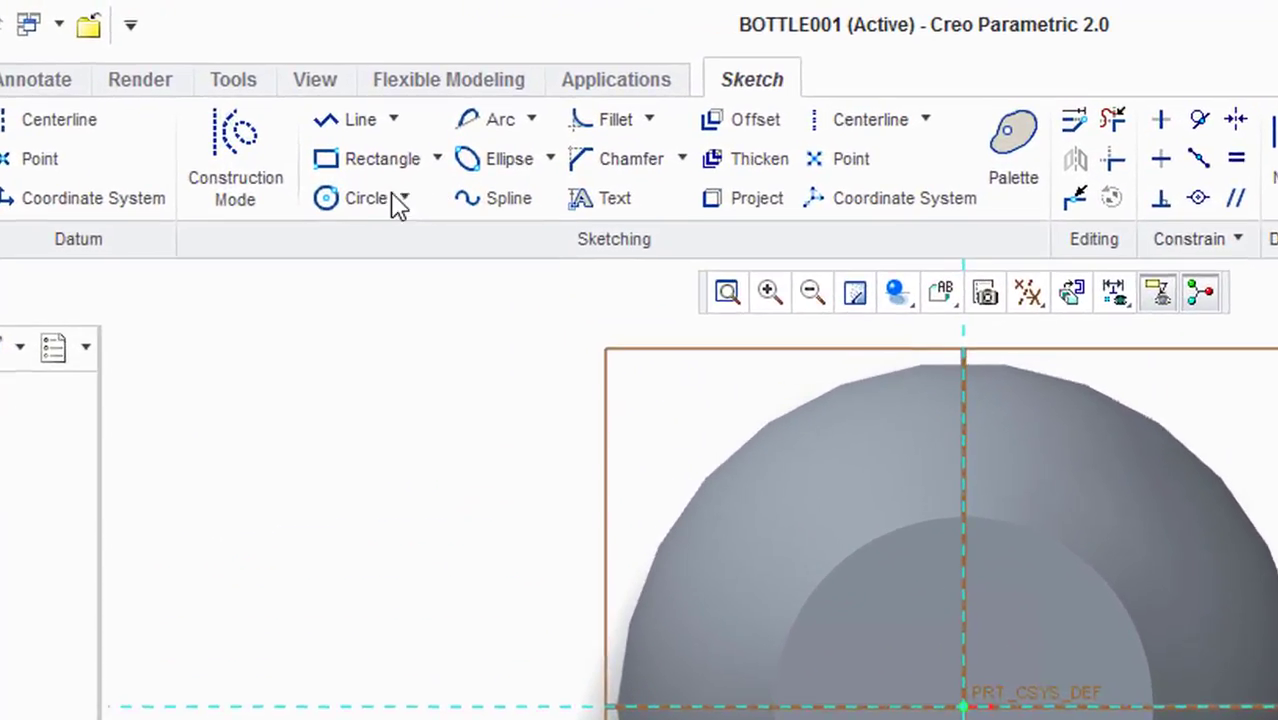
{"action": "left_click", "coordinate": [362, 199]}
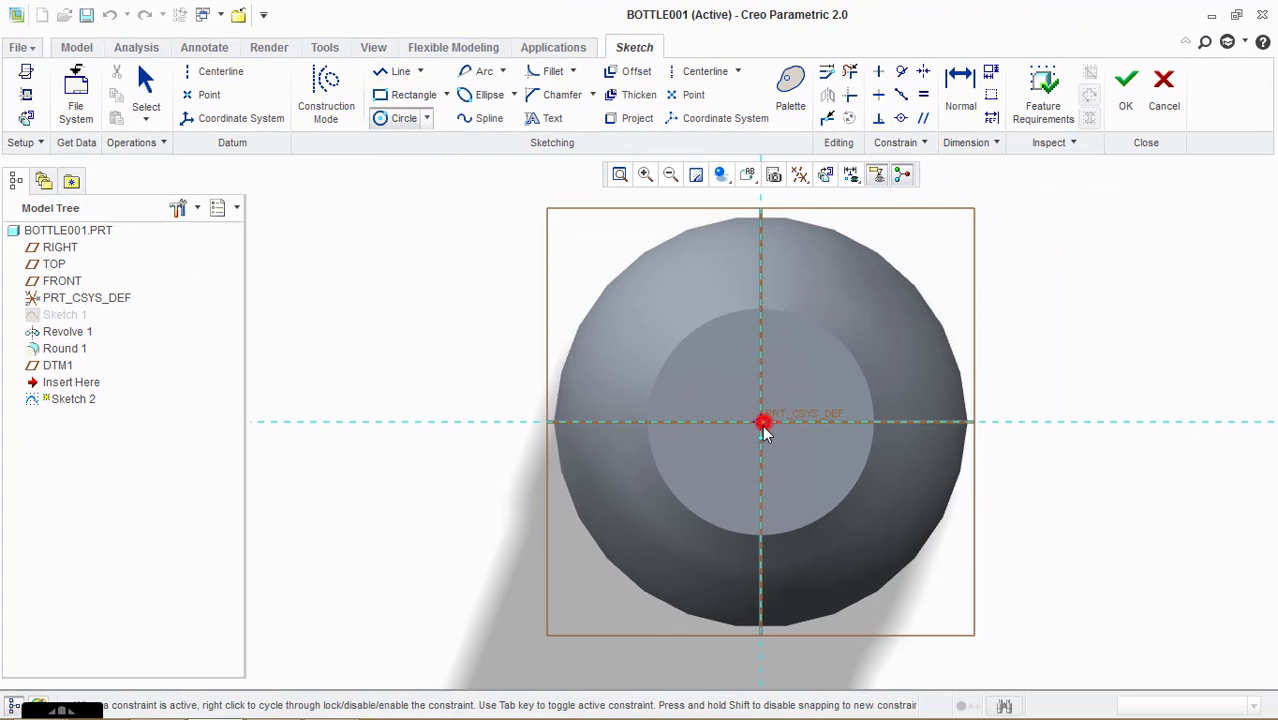
{"action": "left_click", "coordinate": [762, 424]}
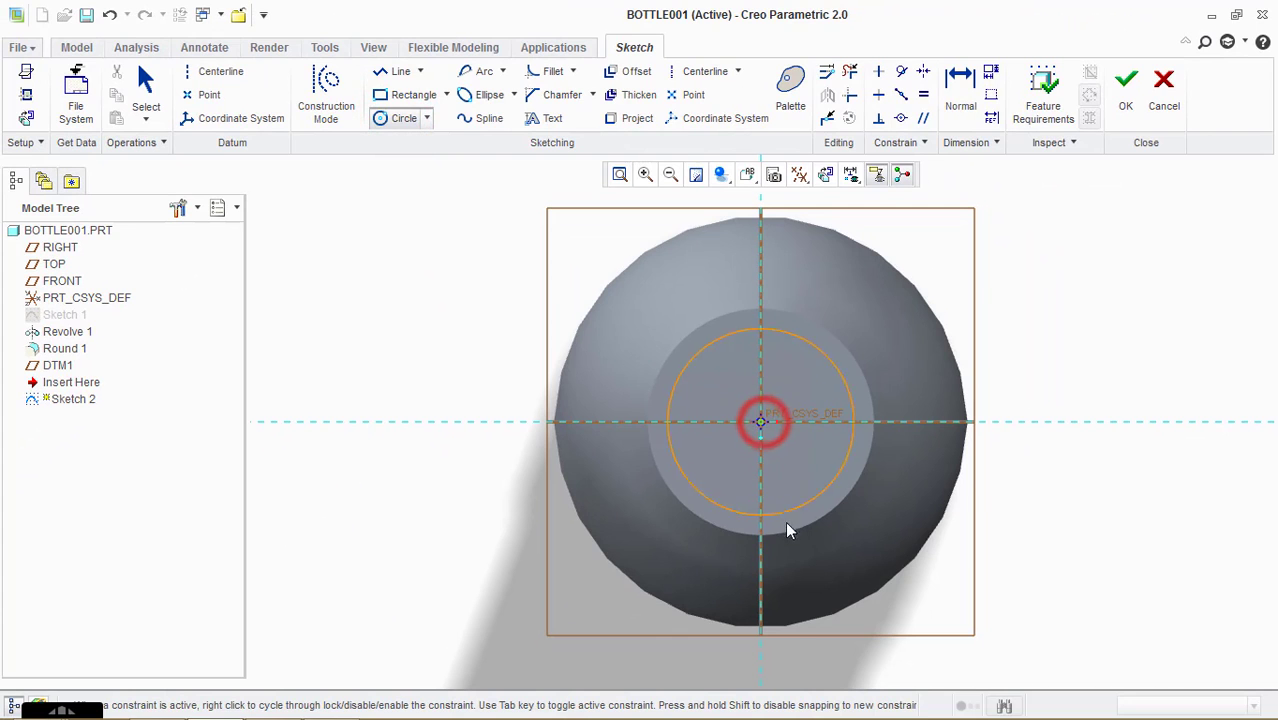
{"action": "left_click", "coordinate": [820, 605]}
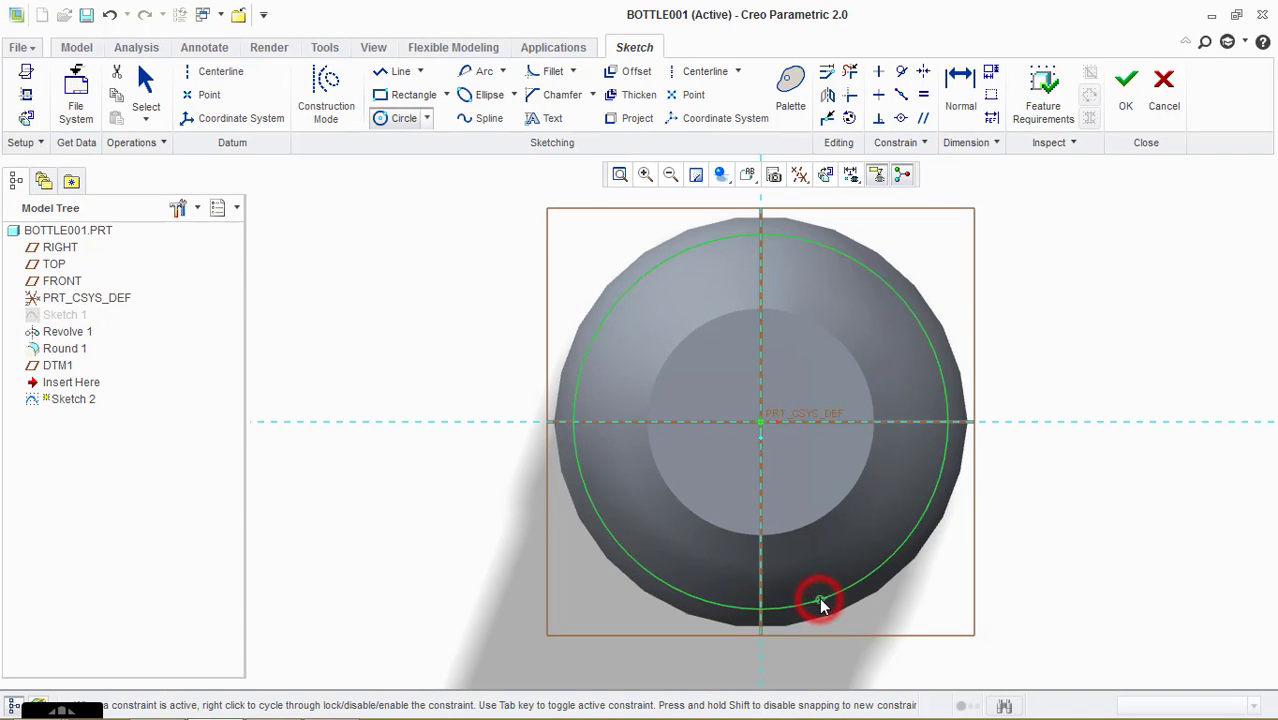
{"action": "middle_click", "coordinate": [820, 605]}
{"action": "double_click", "coordinate": [545, 240]}
{"action": "type", "text": "50"}
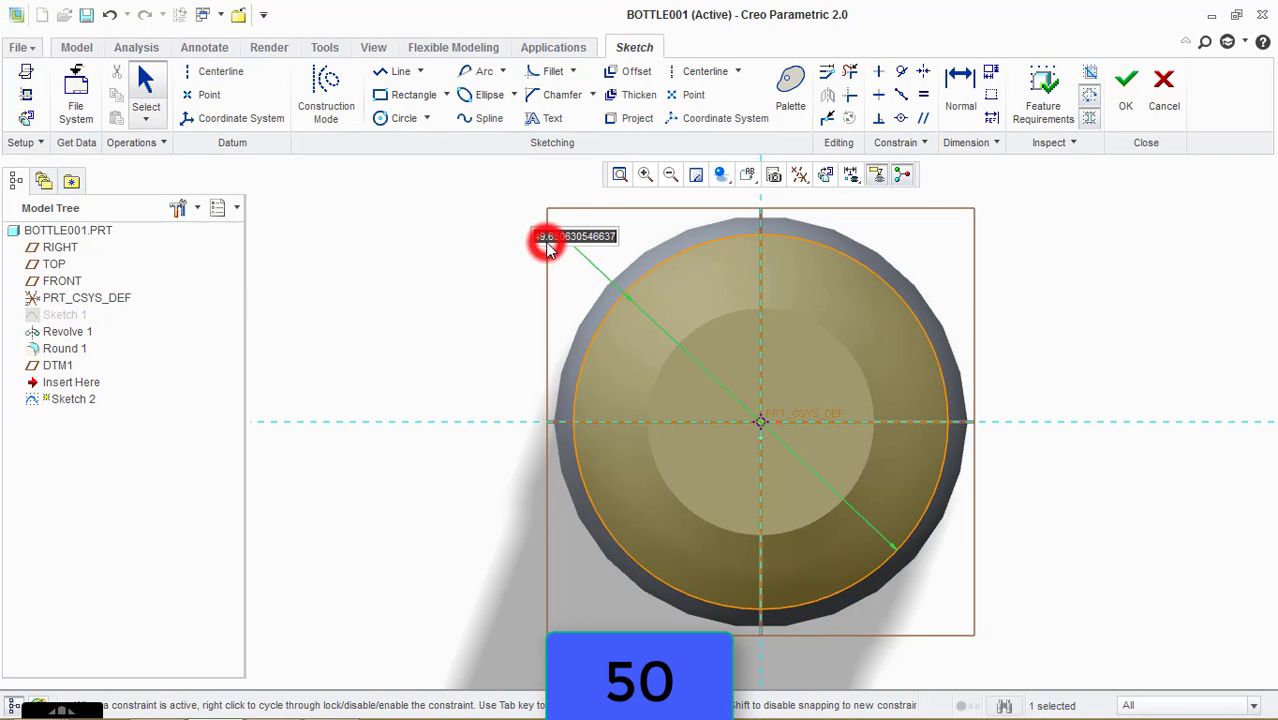
{"action": "middle_click", "coordinate": [547, 250]}
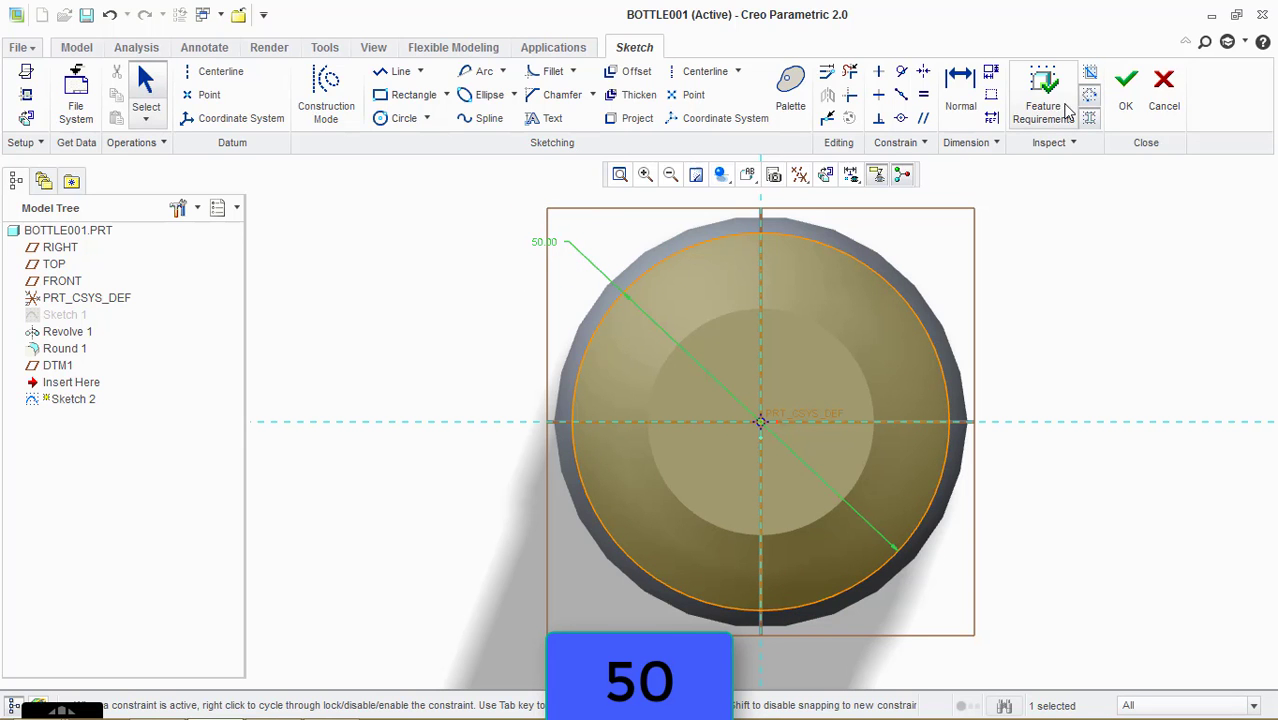
{"action": "left_click", "coordinate": [1128, 92]}
{"action": "mouse_move", "coordinate": [887, 408]}
{"action": "middle_mouse_down"}
{"action": "mouse_move", "coordinate": [904, 334]}
{"action": "mouse_move", "coordinate": [924, 345]}
{"action": "middle_mouse_up"}
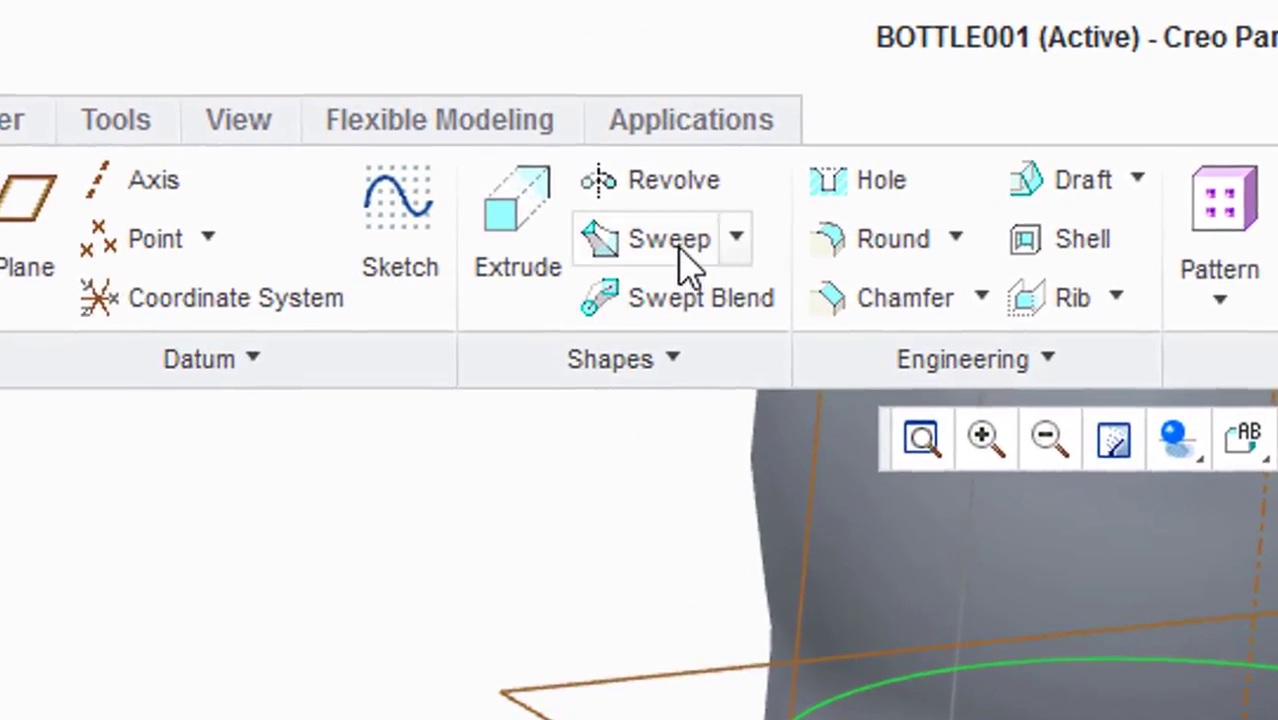
- Start a sweep along Sketch 2 and begin sketching its cross-section
{"action": "left_click", "coordinate": [607, 160]}
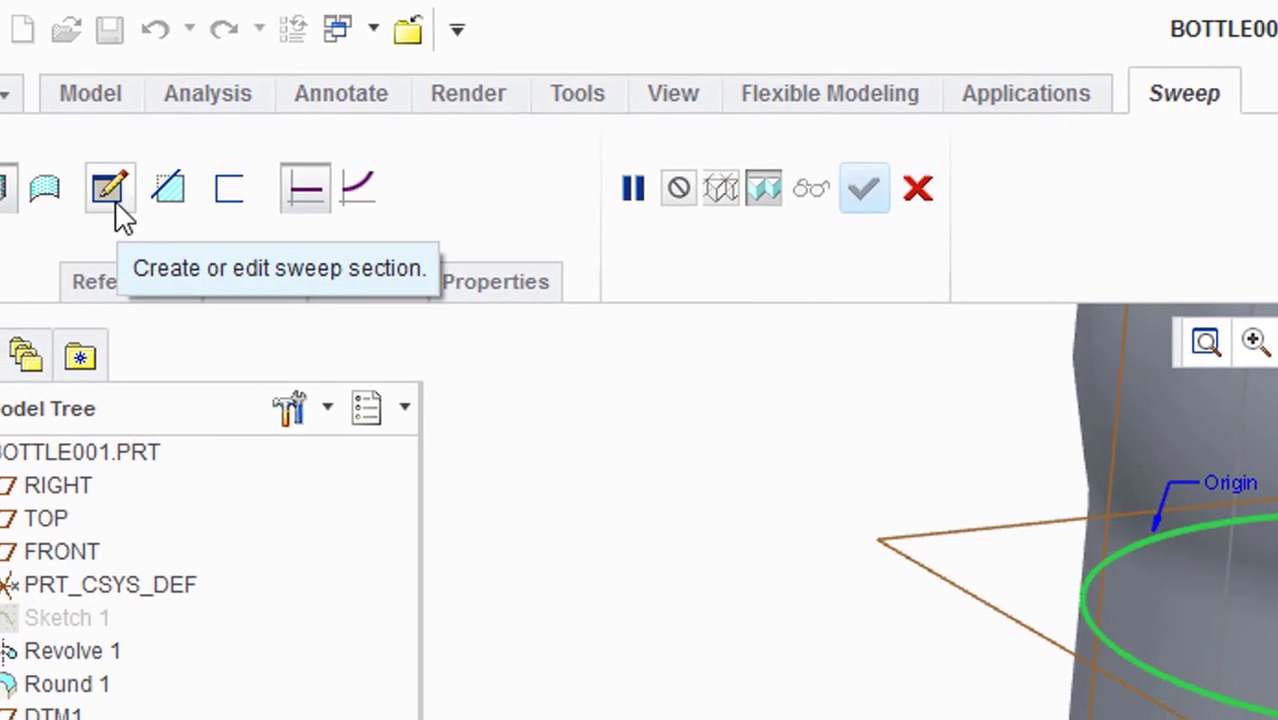
{"action": "left_click", "coordinate": [114, 200]}
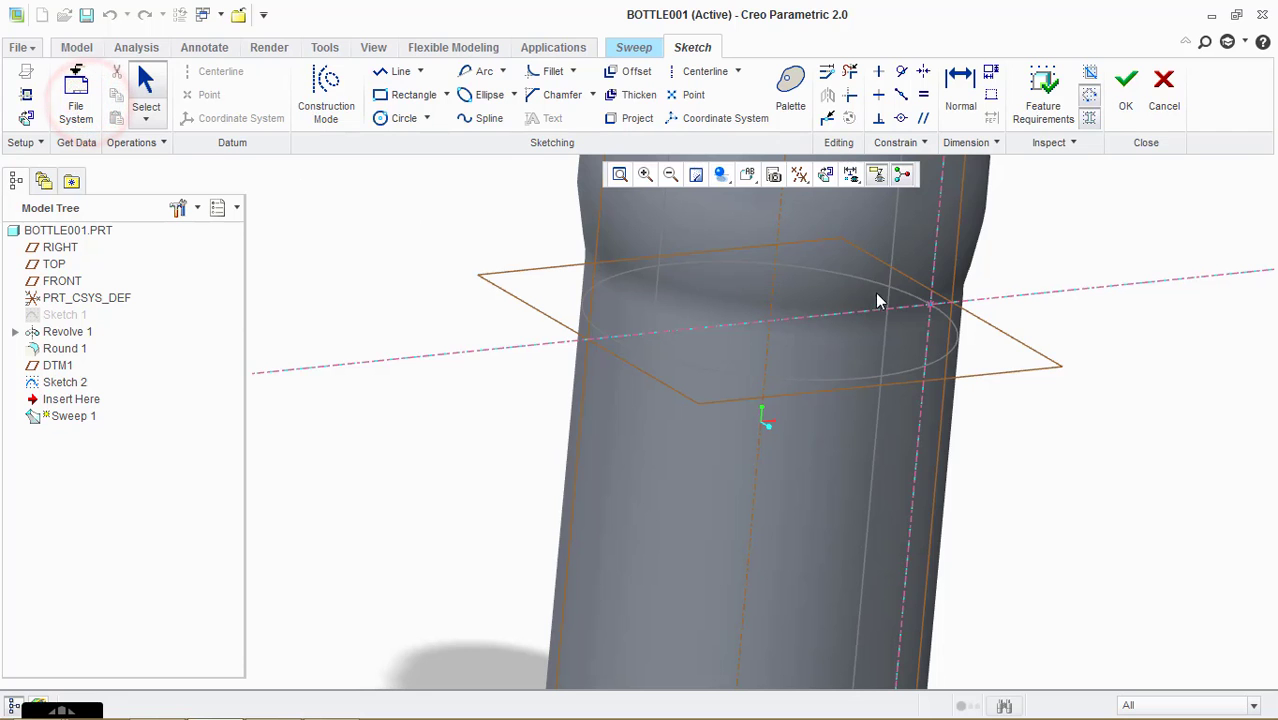
{"action": "scroll", "coordinate": [945, 255], "scroll_direction": "down", "scroll_amount": 5}
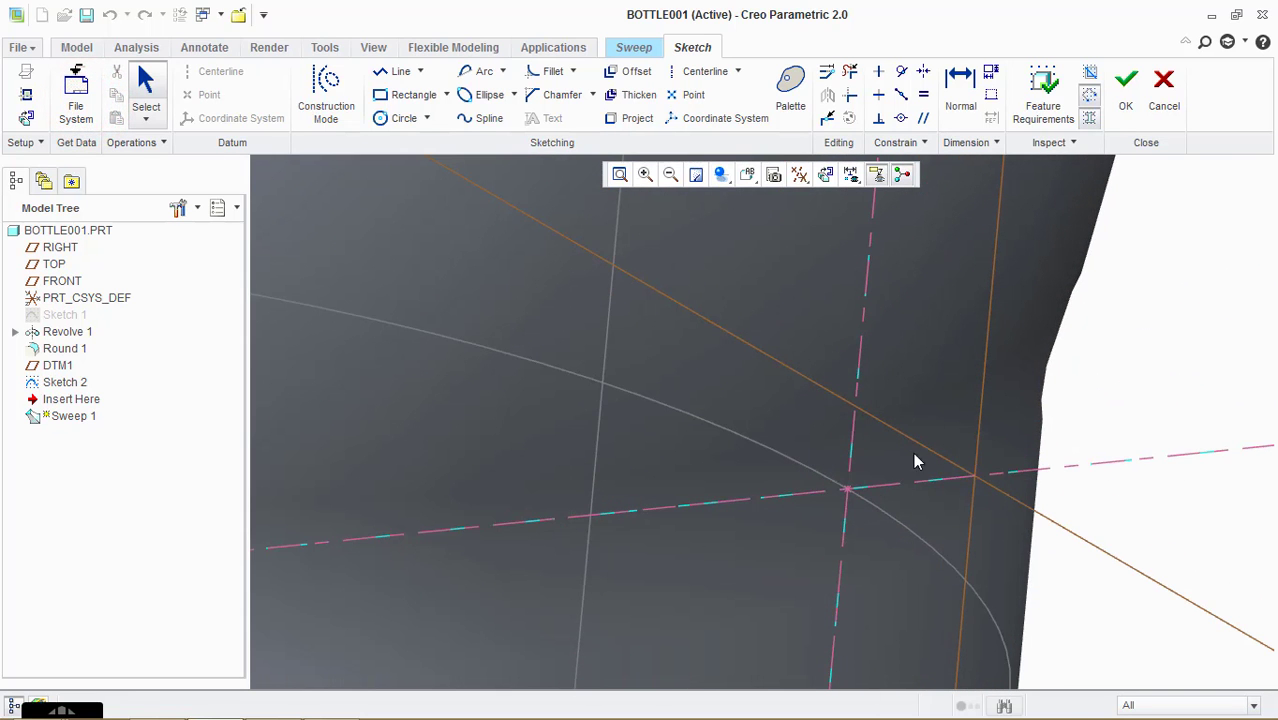
{"action": "mouse_move", "coordinate": [846, 494]}
{"action": "middle_mouse_down"}
{"action": "mouse_move", "coordinate": [844, 466]}
{"action": "mouse_move", "coordinate": [833, 486]}
{"action": "mouse_move", "coordinate": [915, 502]}
{"action": "middle_mouse_up"}
- Draw a radius-2 circle at the trajectory start as the sweep section
{"action": "left_click", "coordinate": [405, 120]}
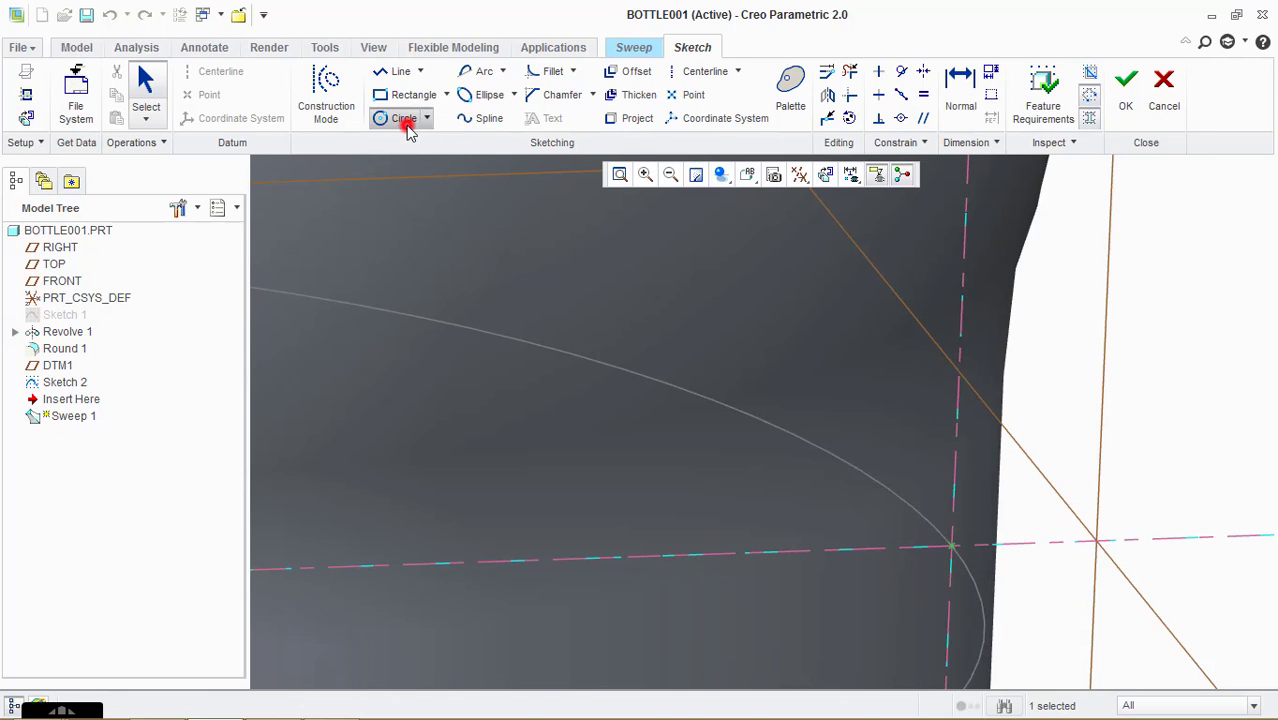
{"action": "left_click", "coordinate": [952, 546]}
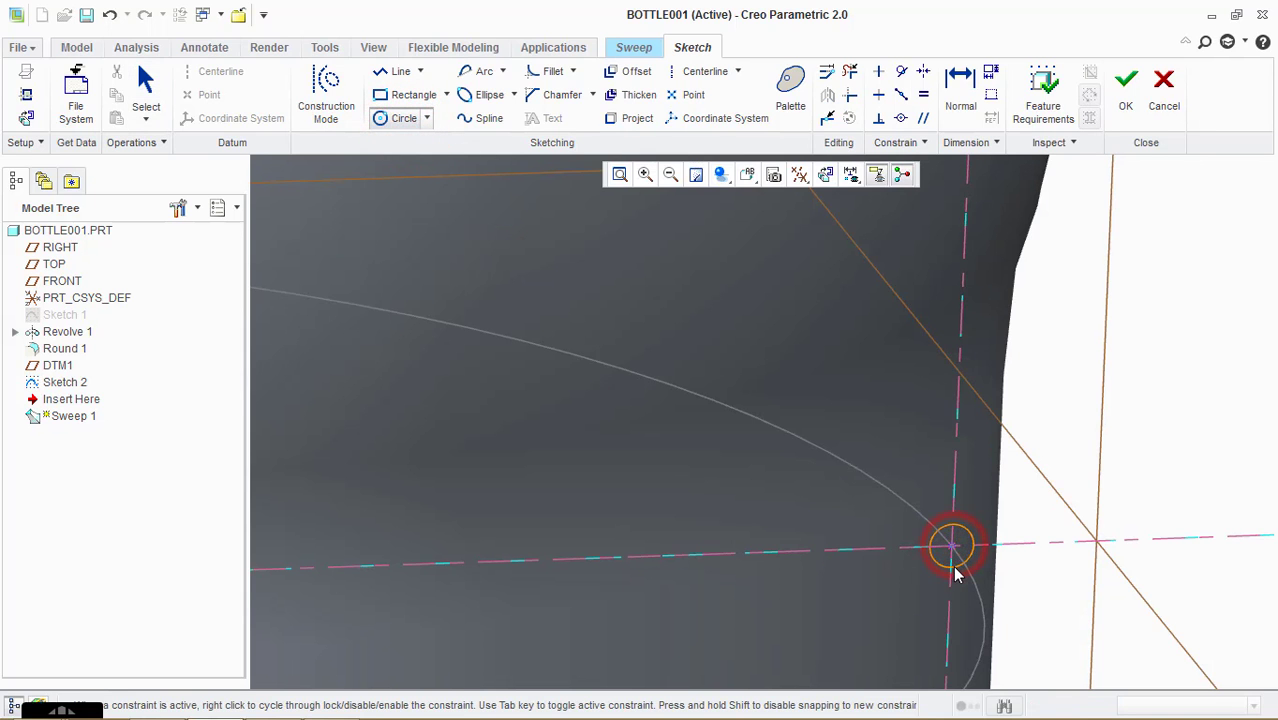
{"action": "left_click", "coordinate": [964, 570]}
{"action": "middle_click", "coordinate": [960, 566]}
{"action": "middle_click_drag", "start_coordinate": [960, 566], "coordinate": [970, 522]}
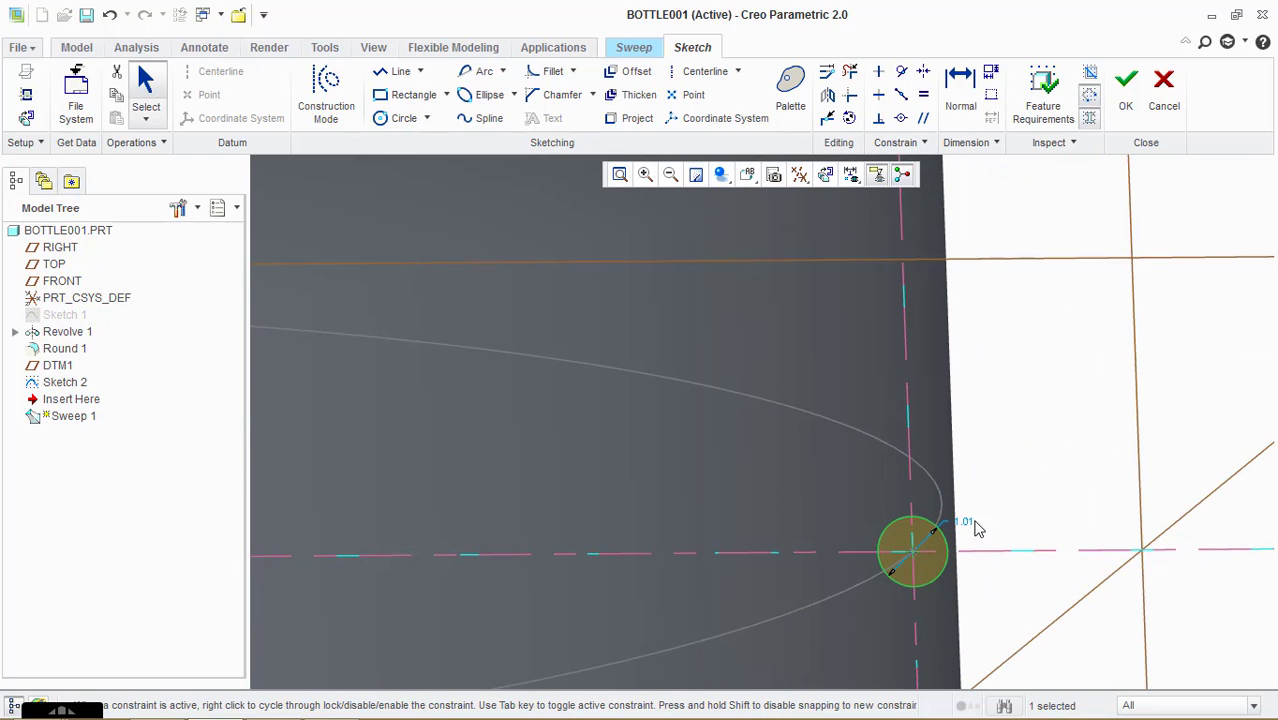
{"action": "double_click", "coordinate": [969, 522]}
{"action": "type", "text": "2"}
{"action": "key", "text": "Return"}
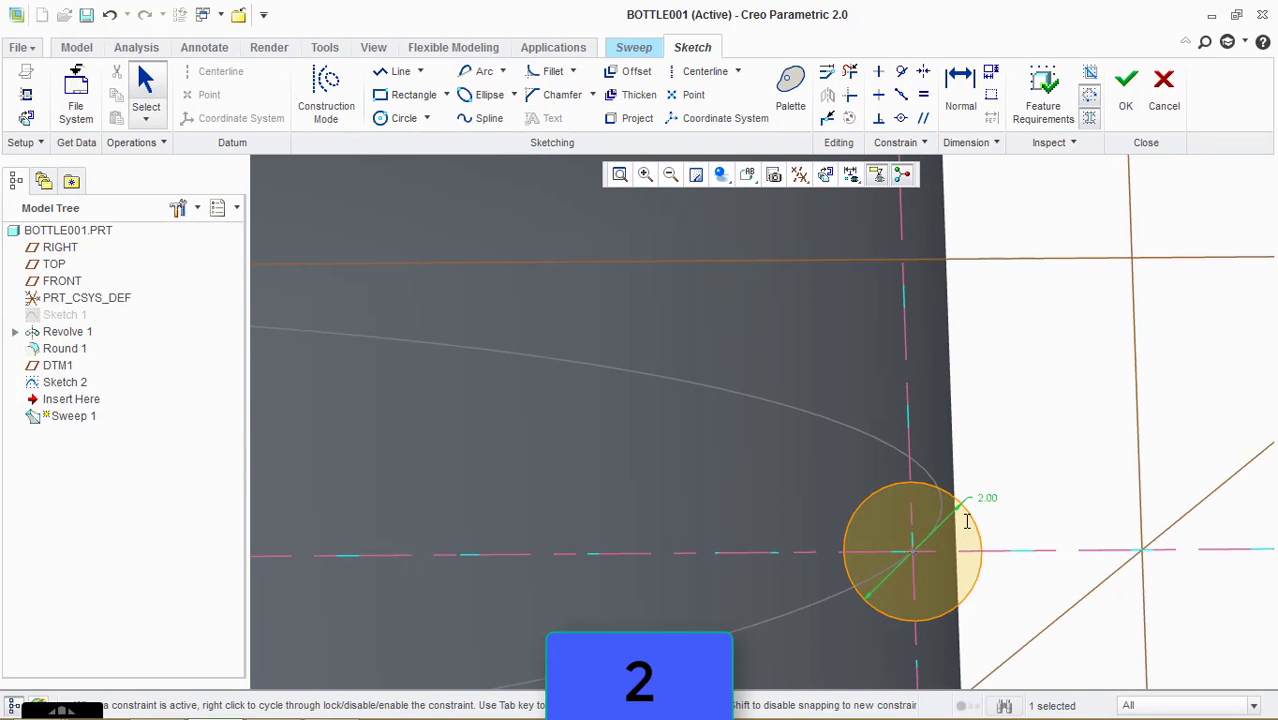
{"action": "left_click", "coordinate": [1127, 80]}
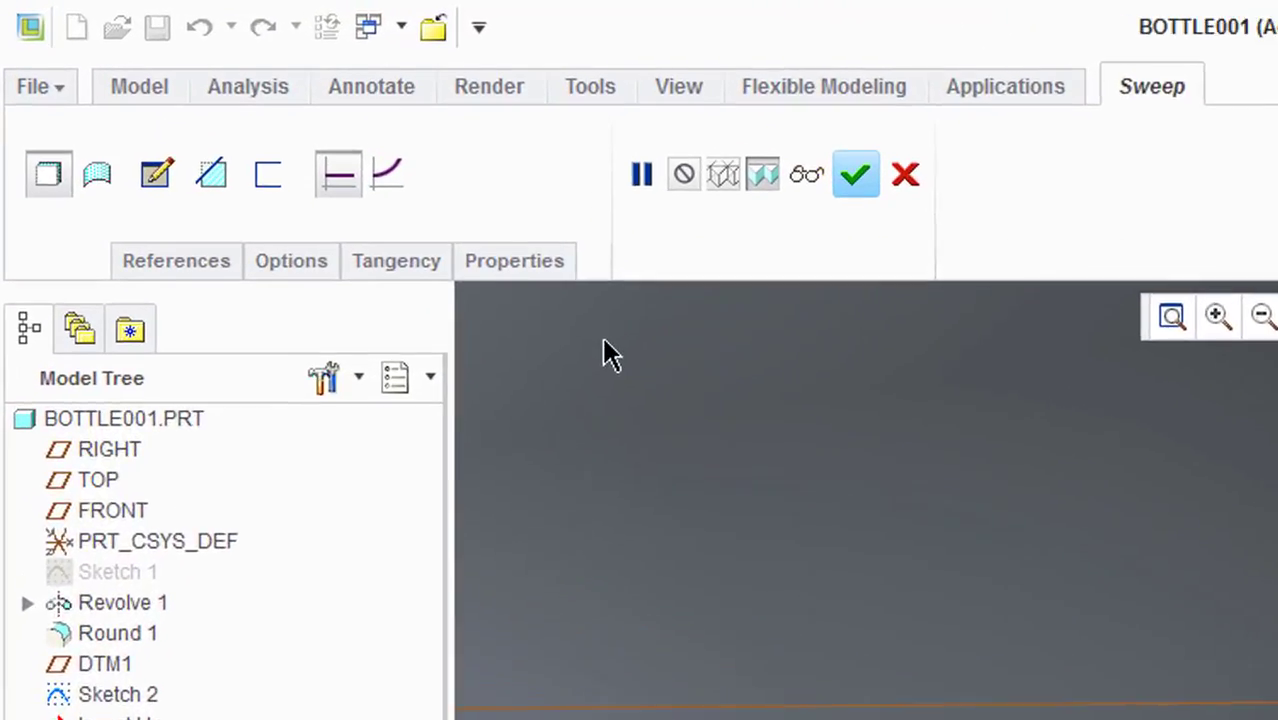
- Set Sweep 1 to remove material and finish it as a groove around the body
{"action": "left_click", "coordinate": [250, 213]}
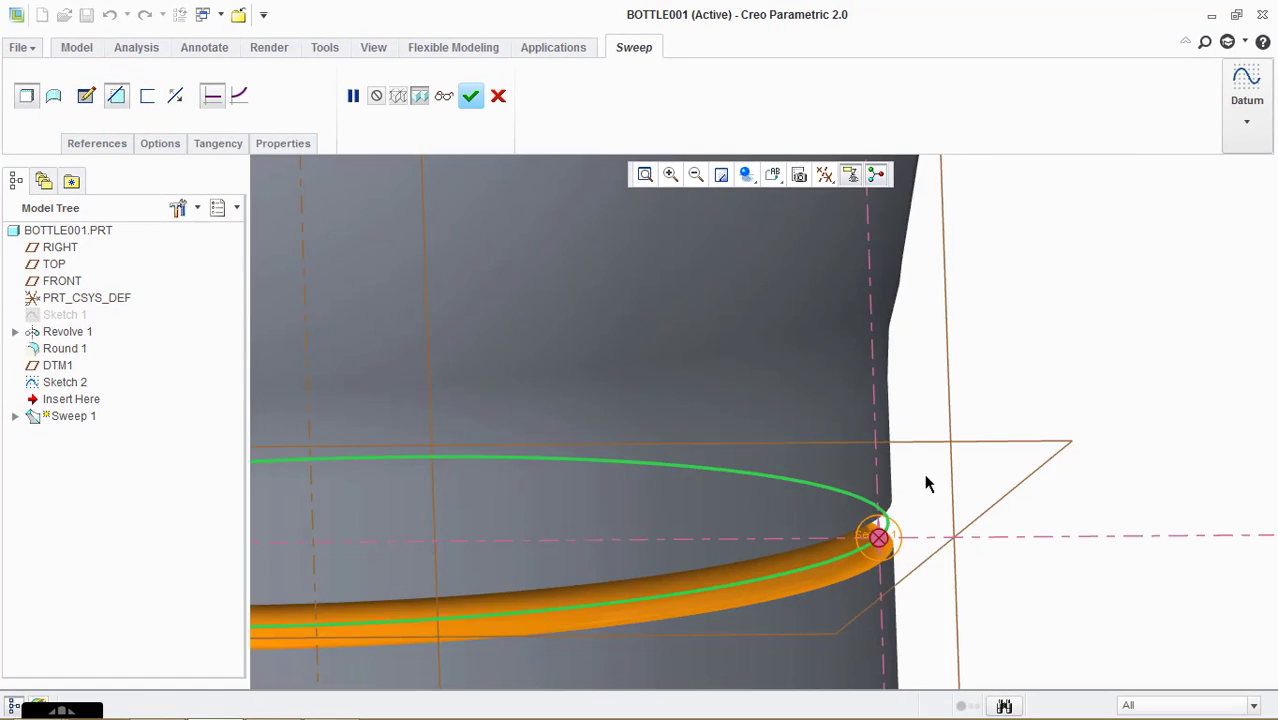
{"action": "scroll", "coordinate": [926, 484], "scroll_direction": "down", "scroll_amount": 5}
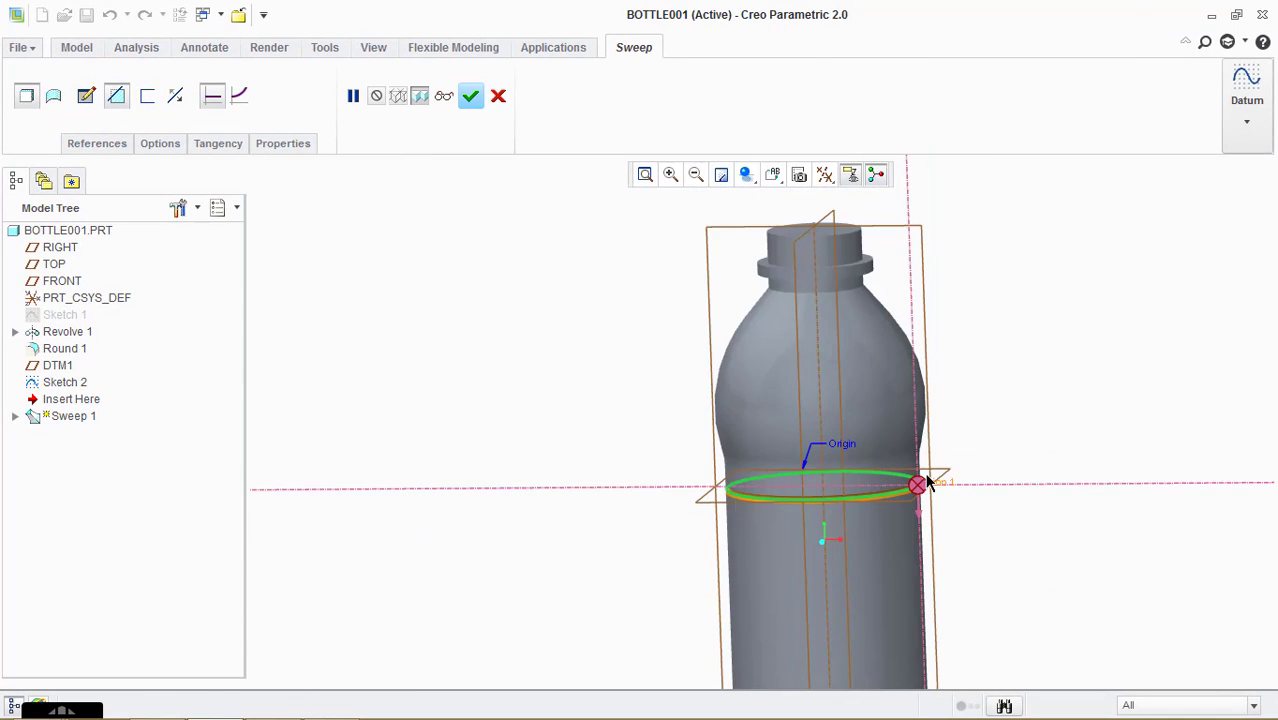
{"action": "scroll", "coordinate": [928, 482], "scroll_direction": "up", "scroll_amount": 4}
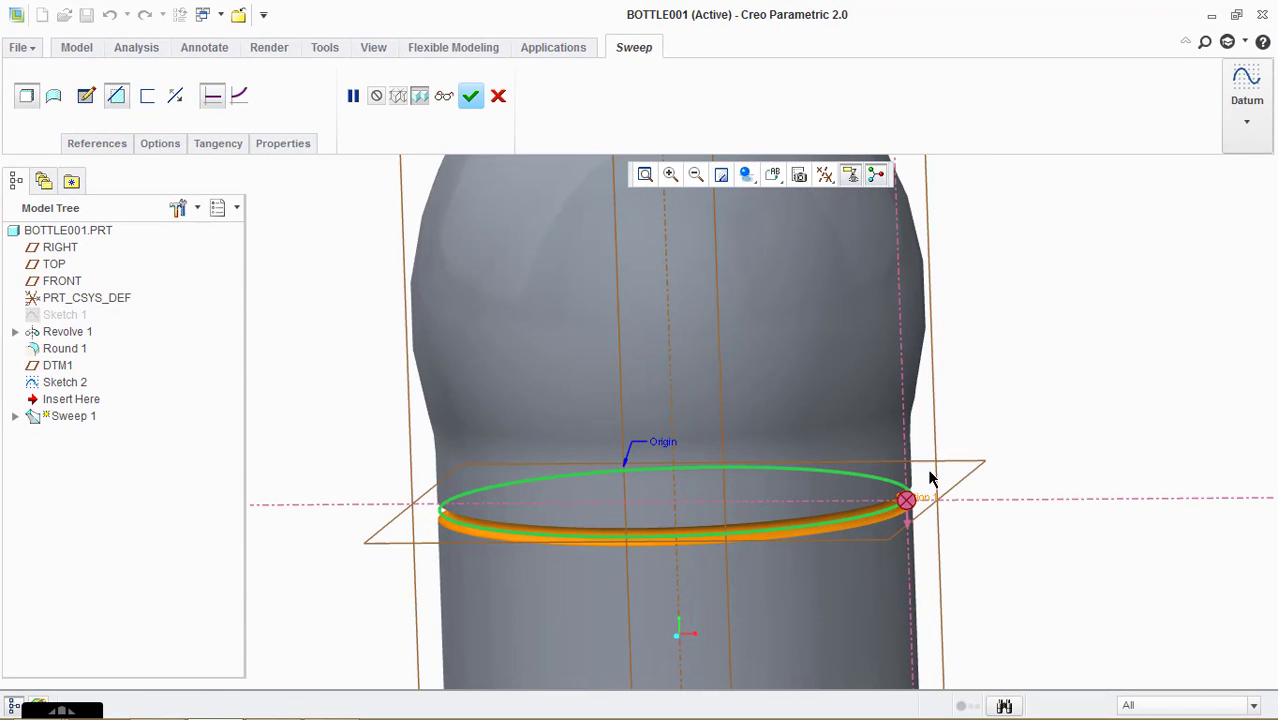
{"action": "left_click", "coordinate": [465, 97]}
{"action": "scroll", "coordinate": [851, 404], "scroll_direction": "down", "scroll_amount": 4}
{"action": "left_click", "coordinate": [1121, 476]}
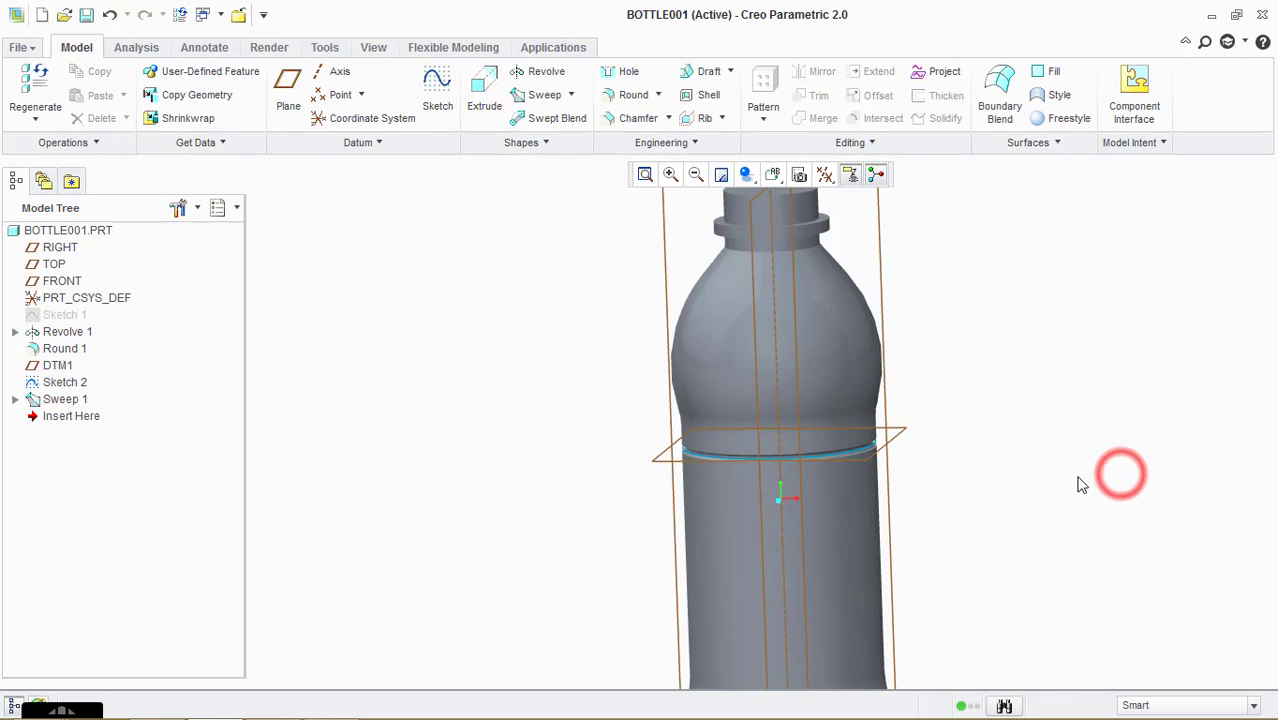
{"action": "mouse_move", "coordinate": [998, 502]}
{"action": "middle_mouse_down"}
{"action": "mouse_move", "coordinate": [1007, 476]}
{"action": "mouse_move", "coordinate": [1009, 498]}
{"action": "middle_mouse_up"}
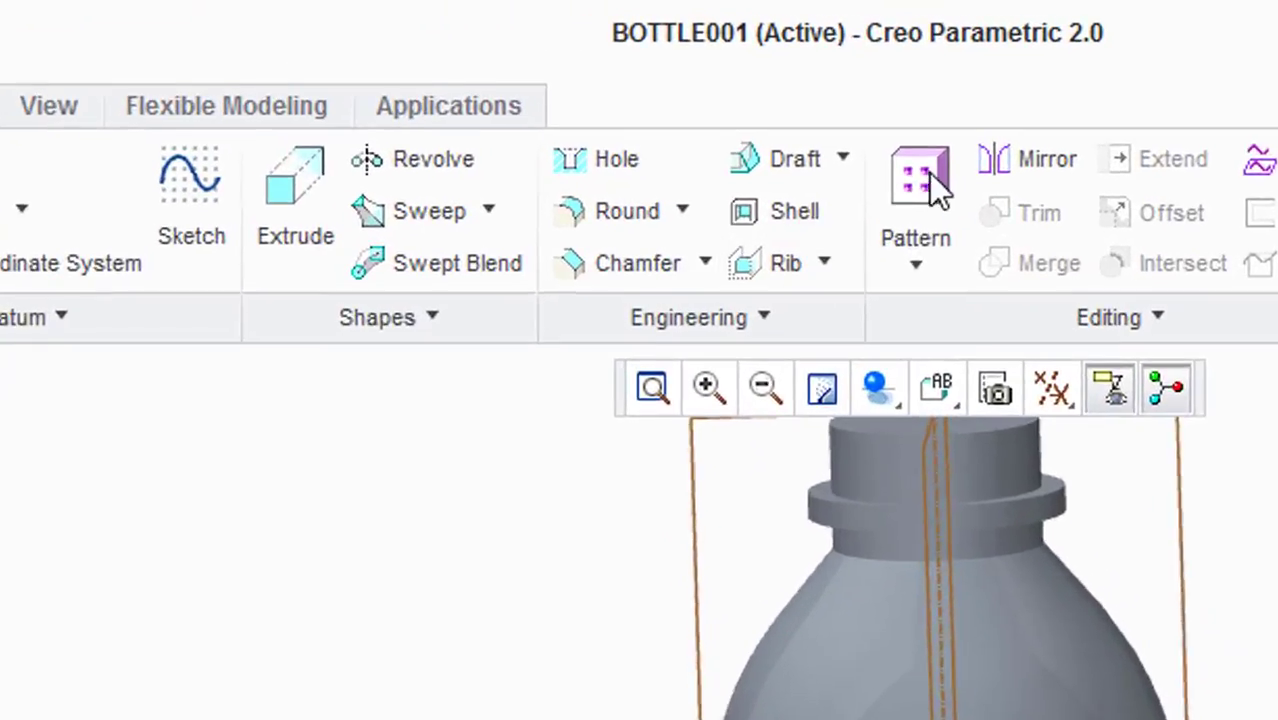
- Pattern the groove in Direction mode along the bottle's axis
{"action": "left_click", "coordinate": [764, 84]}
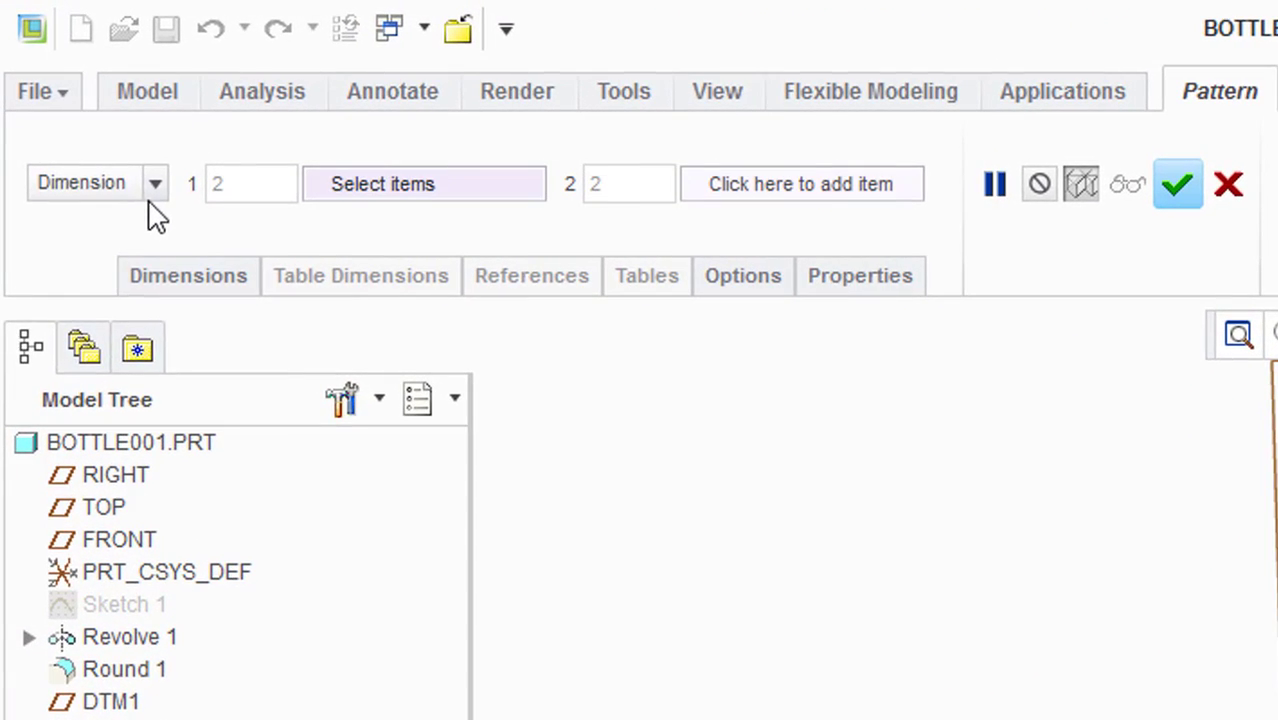
{"action": "left_click", "coordinate": [110, 190]}
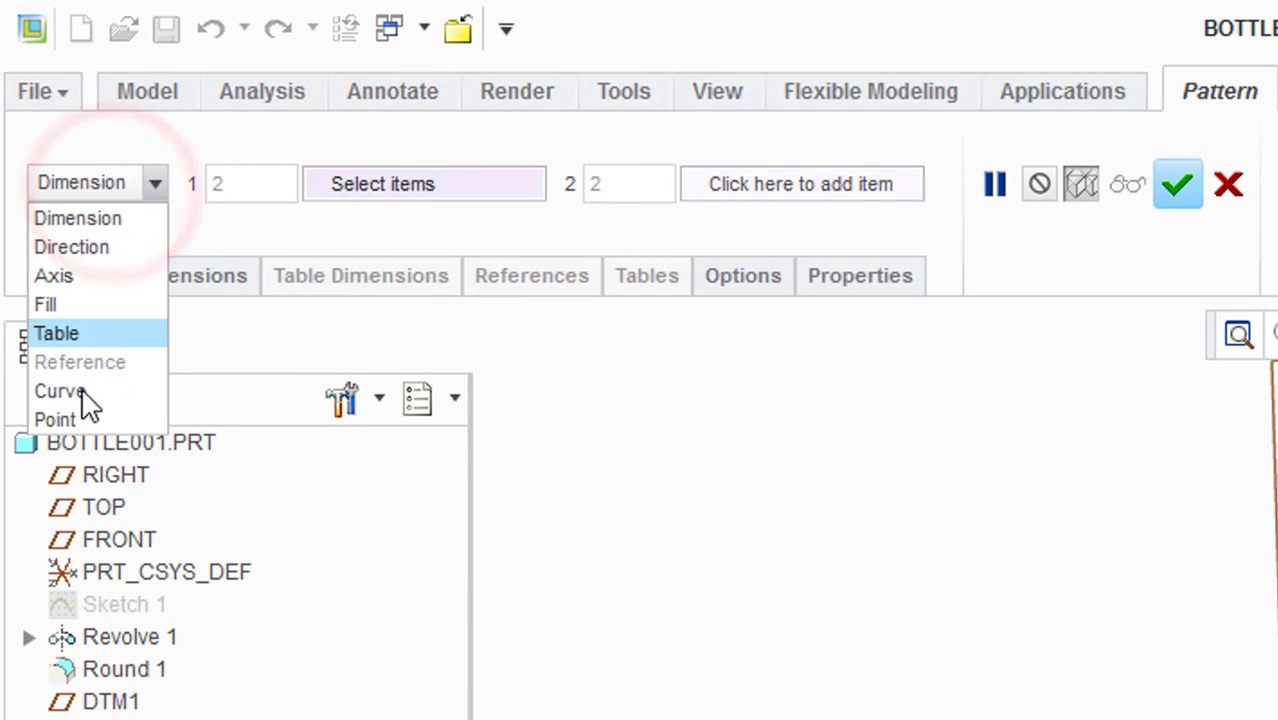
{"action": "left_click", "coordinate": [54, 230]}
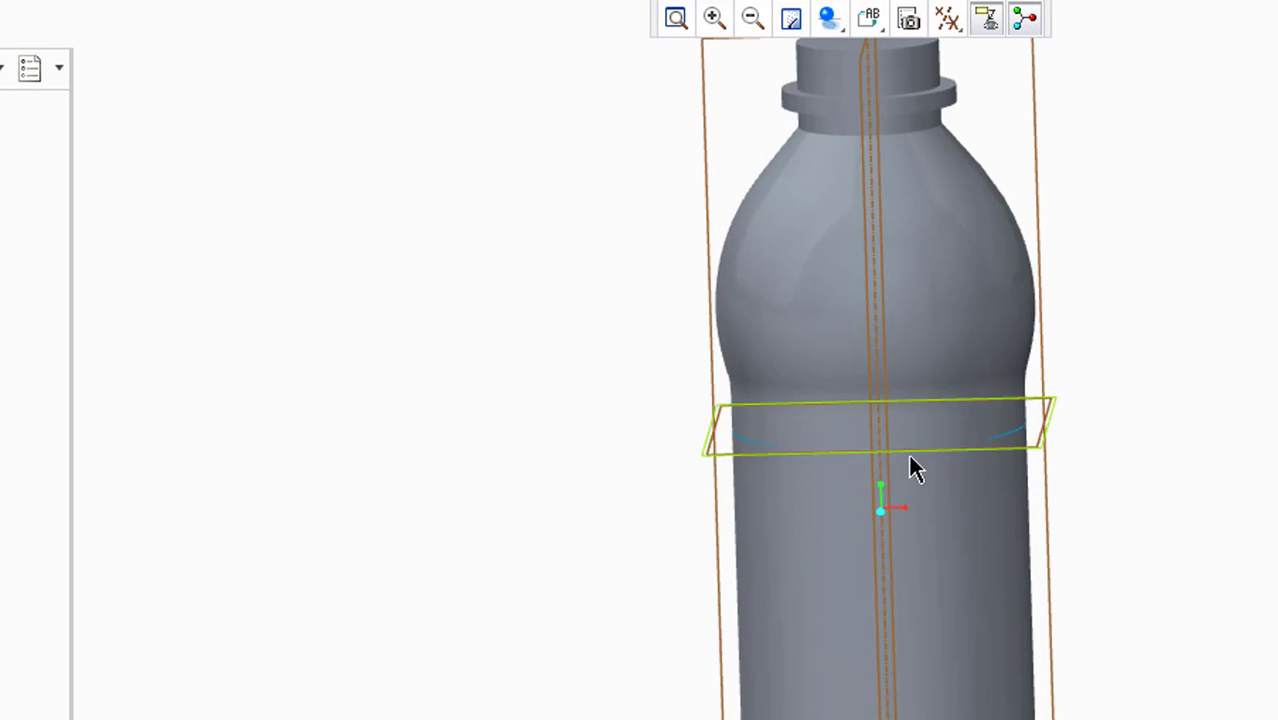
{"action": "left_click", "coordinate": [879, 463]}
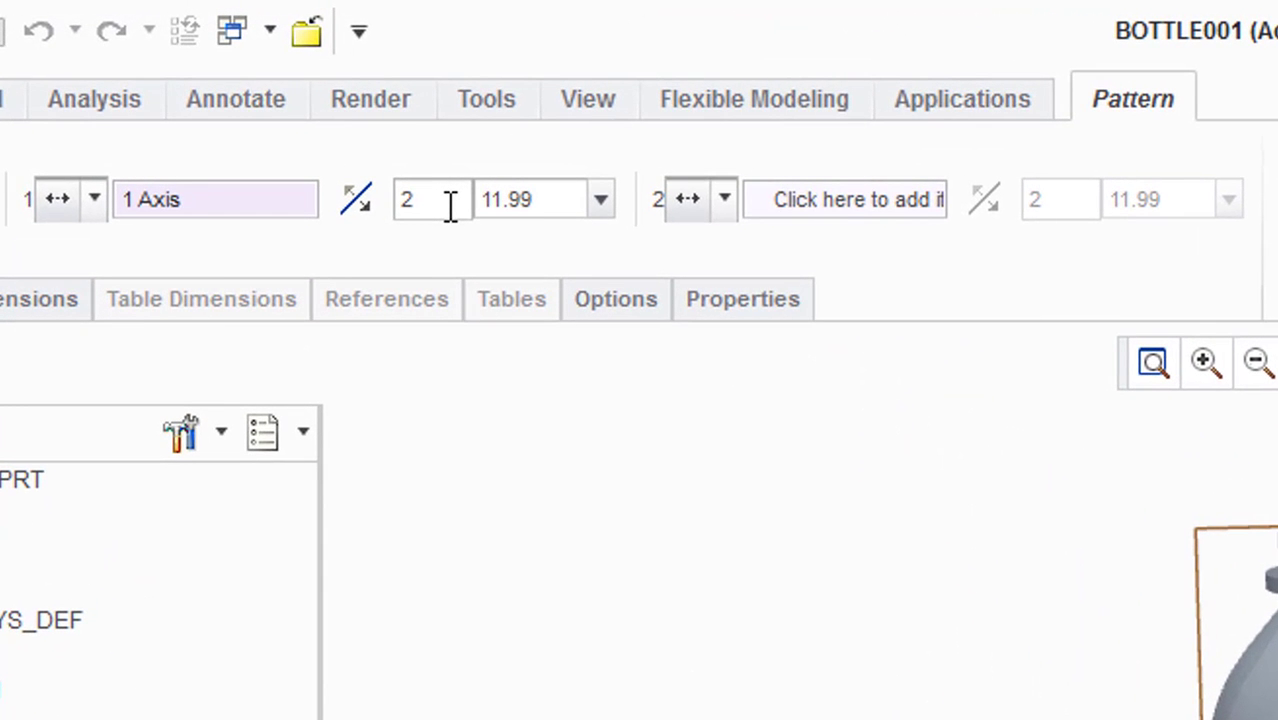
- Give the pattern 5 members spaced 15 apart and finish it
{"action": "double_click", "coordinate": [430, 203]}
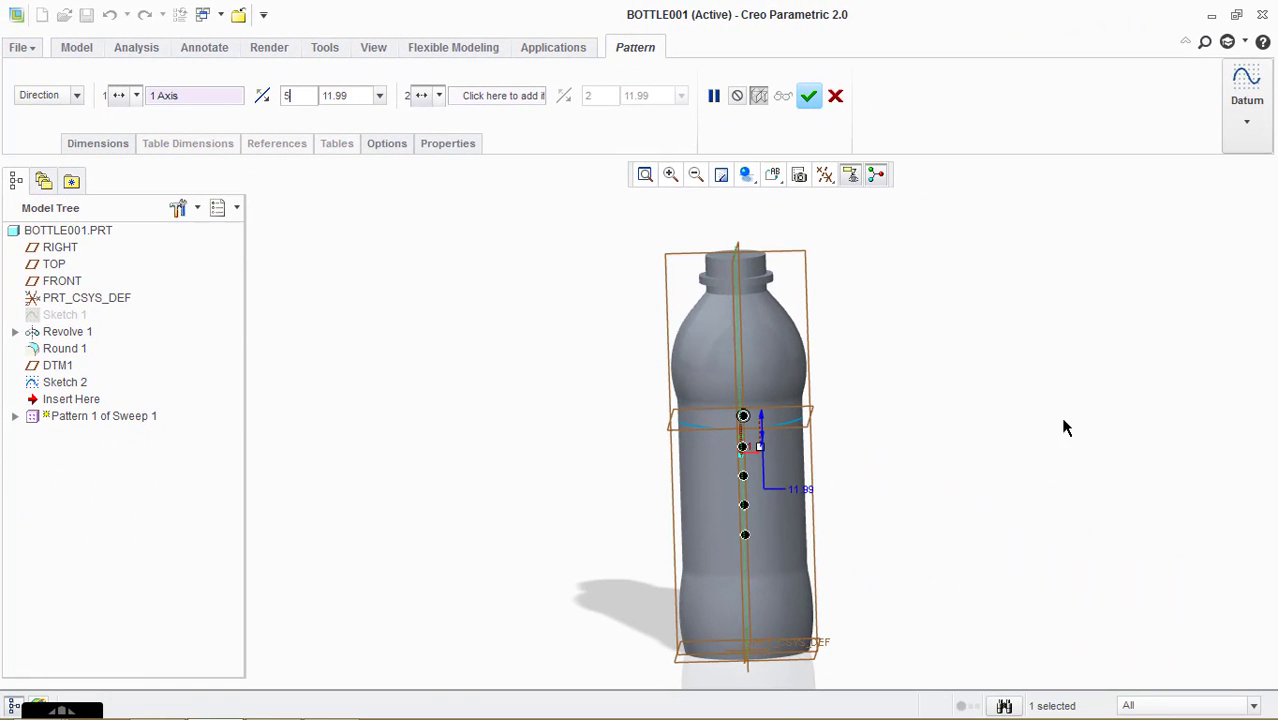
{"action": "left_click", "coordinate": [745, 535]}
{"action": "left_click", "coordinate": [743, 535]}
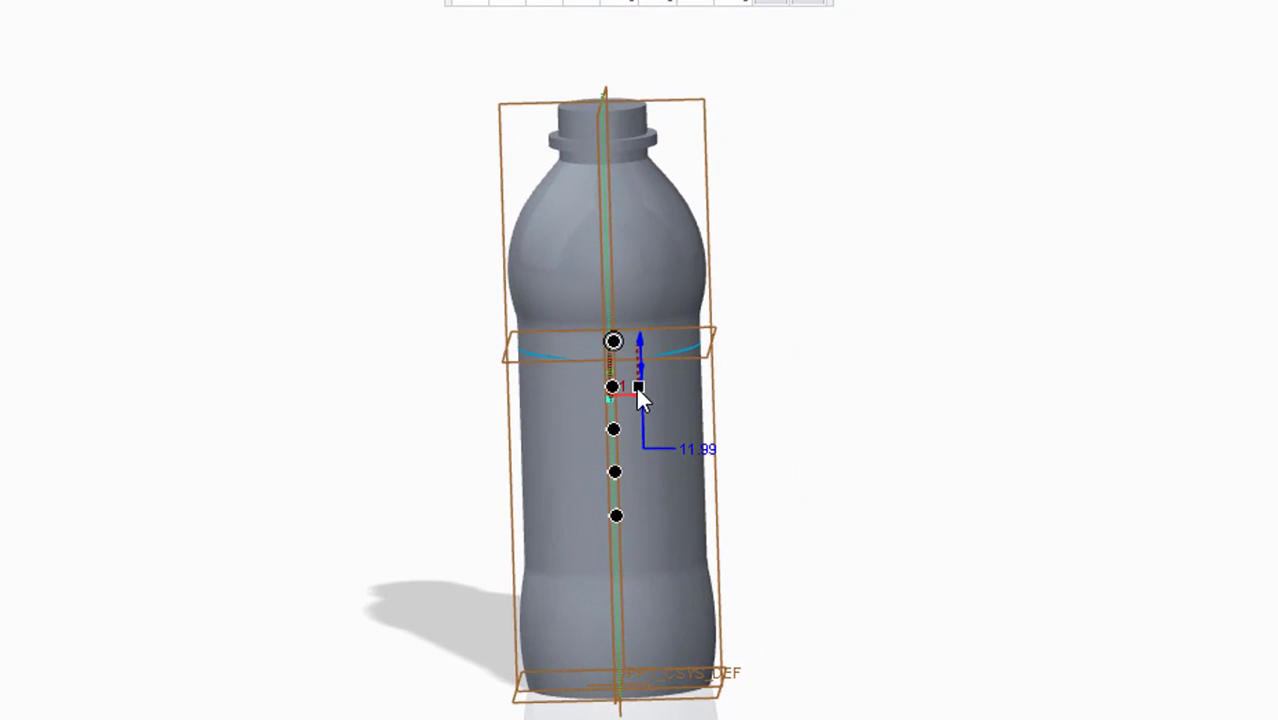
{"action": "left_click_drag", "start_coordinate": [637, 391], "coordinate": [636, 402]}
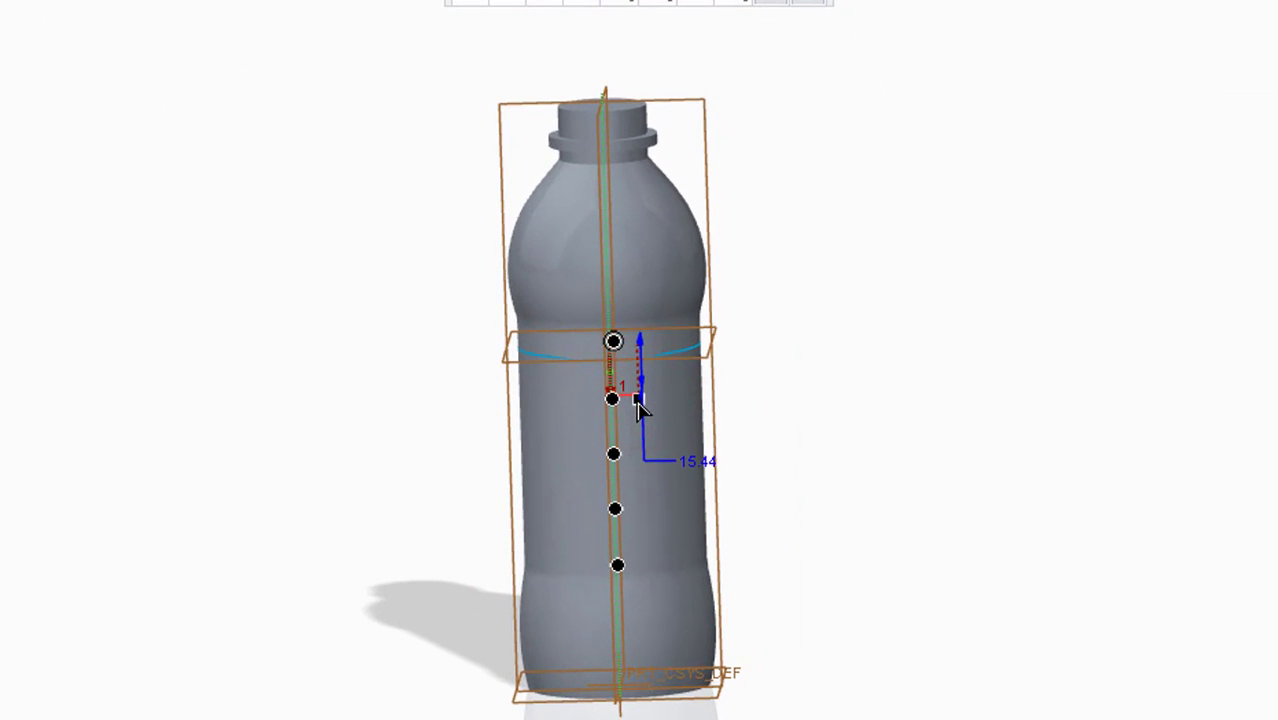
{"action": "double_click", "coordinate": [700, 458]}
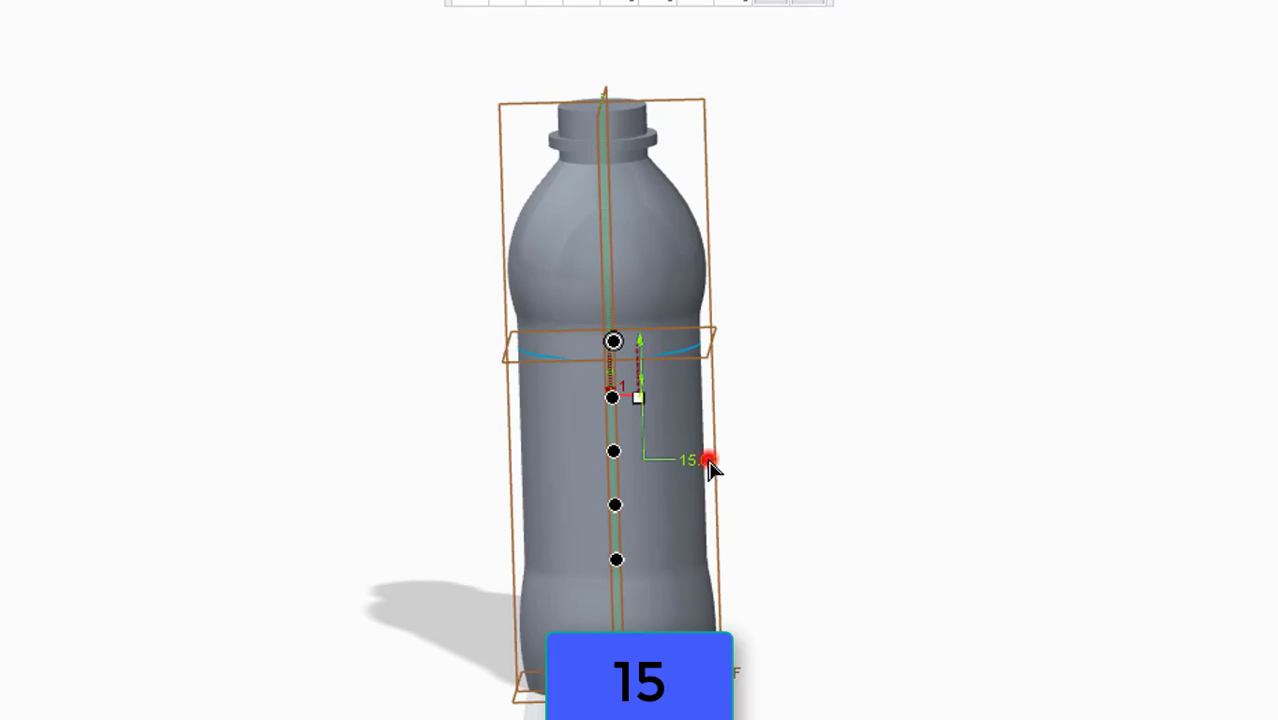
{"action": "type", "text": "15"}
{"action": "key", "text": "Return"}
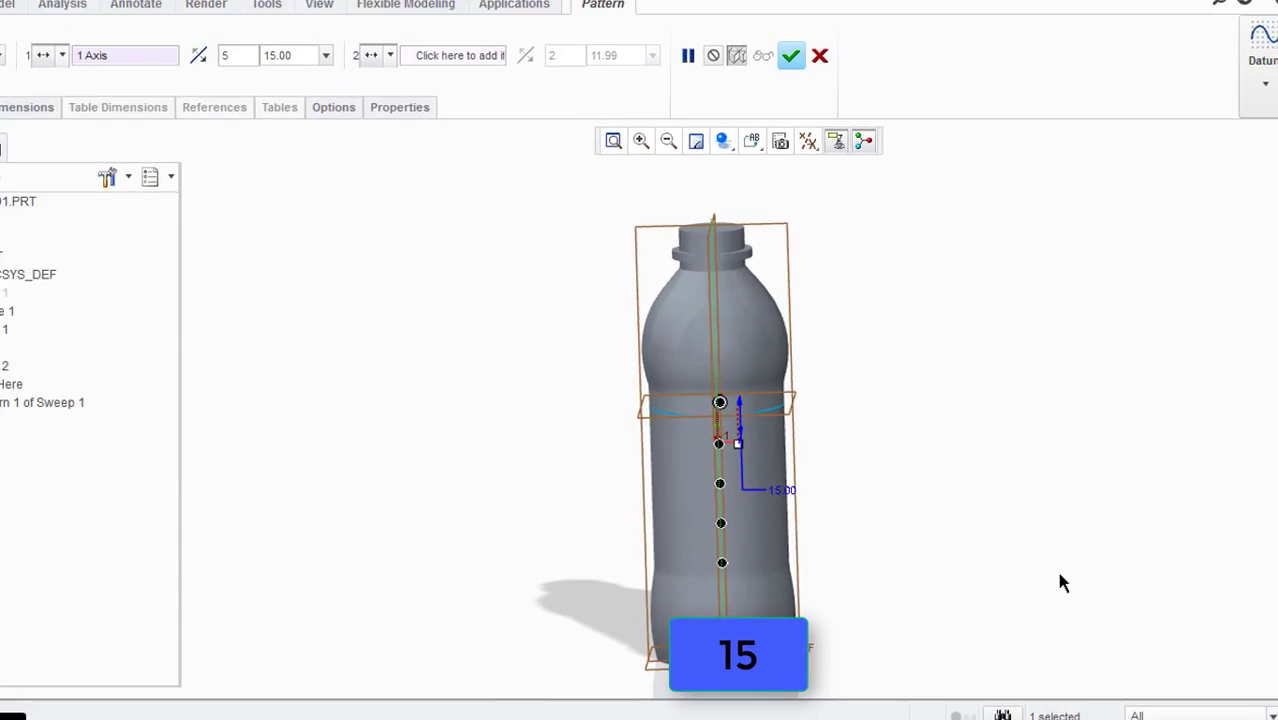
{"action": "left_click", "coordinate": [808, 95]}
{"action": "middle_click_drag", "start_coordinate": [933, 466], "coordinate": [893, 450]}
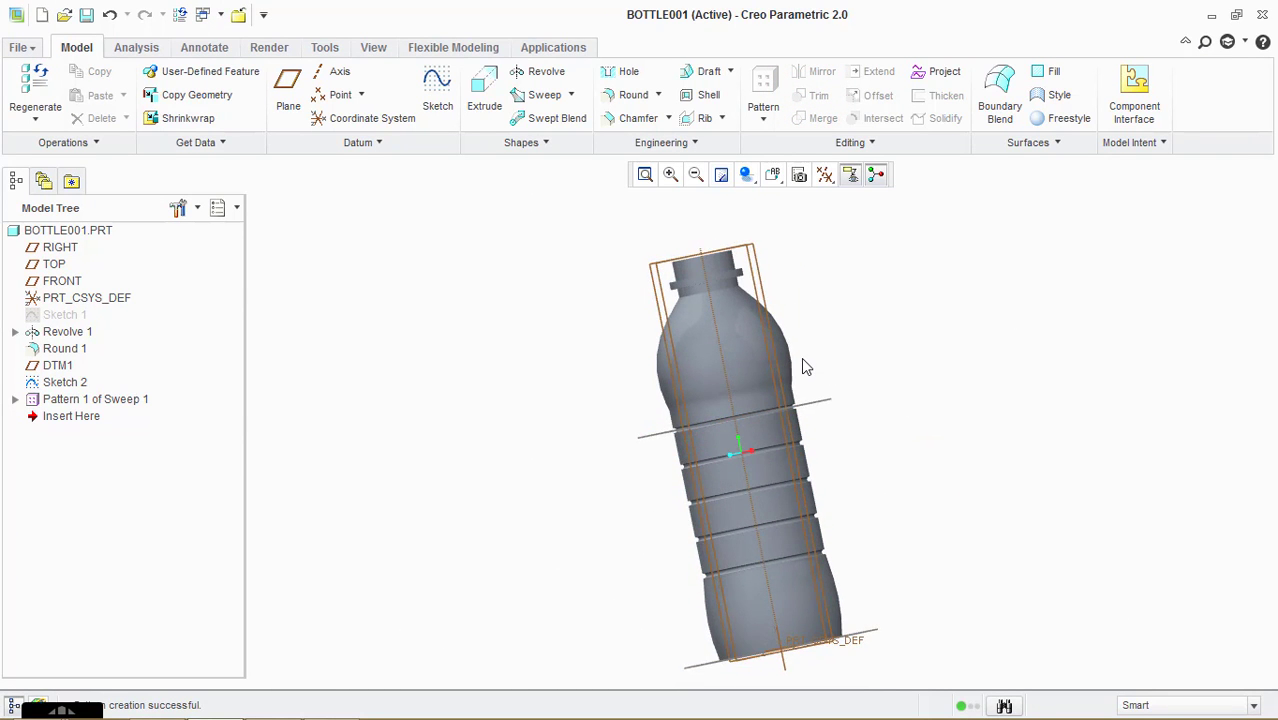
{"action": "left_click", "coordinate": [786, 188]}
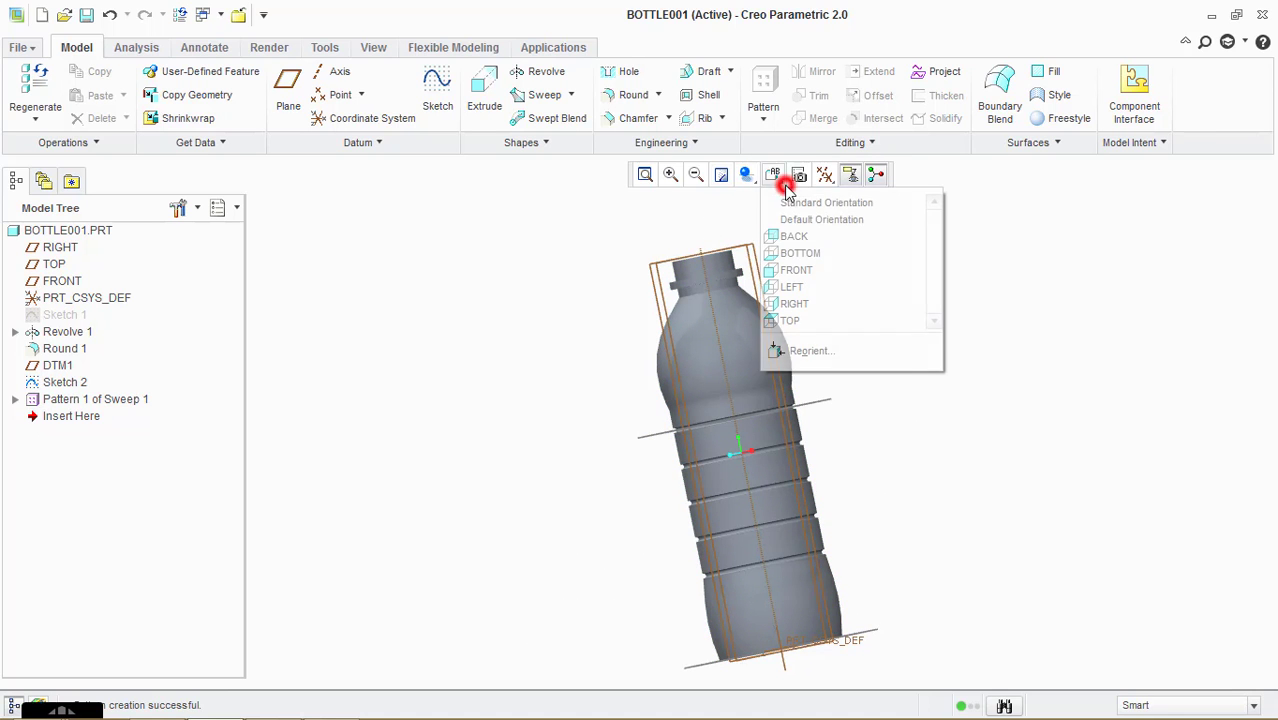
{"action": "left_click", "coordinate": [805, 270]}
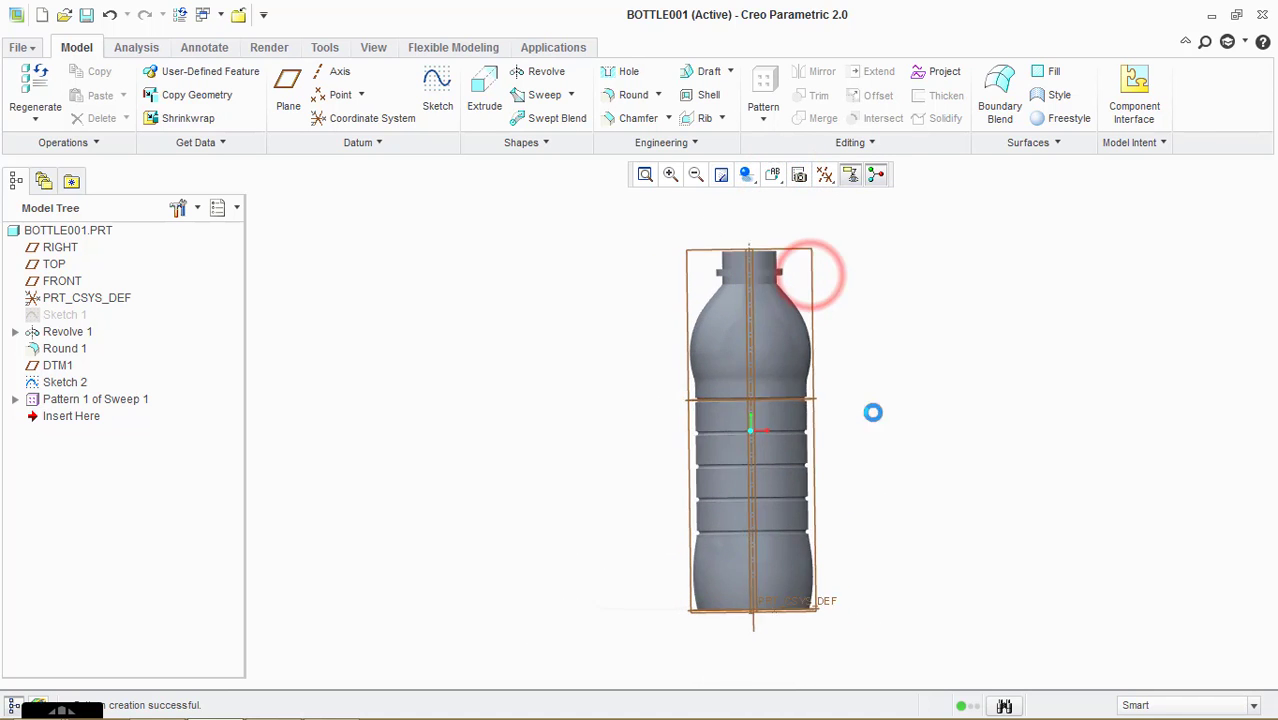
{"action": "left_click", "coordinate": [825, 176]}
{"action": "left_click", "coordinate": [873, 308]}
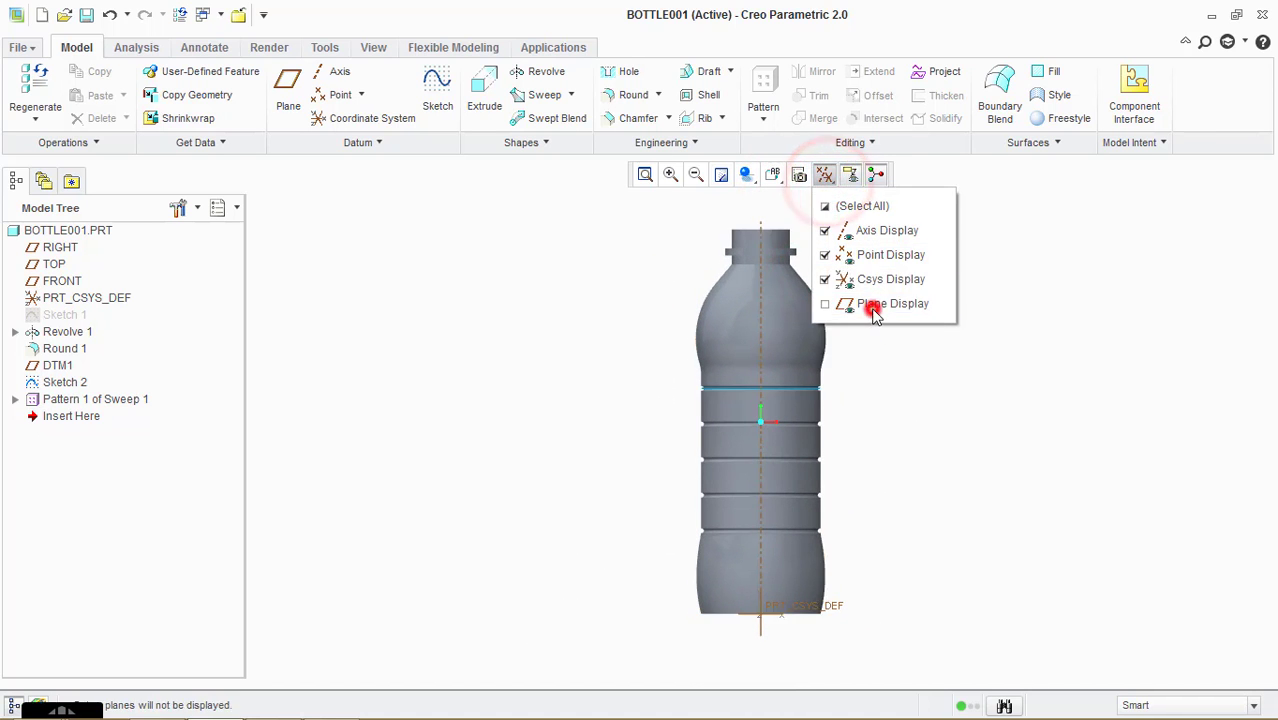
{"action": "middle_click_drag", "start_coordinate": [1001, 423], "coordinate": [915, 462]}
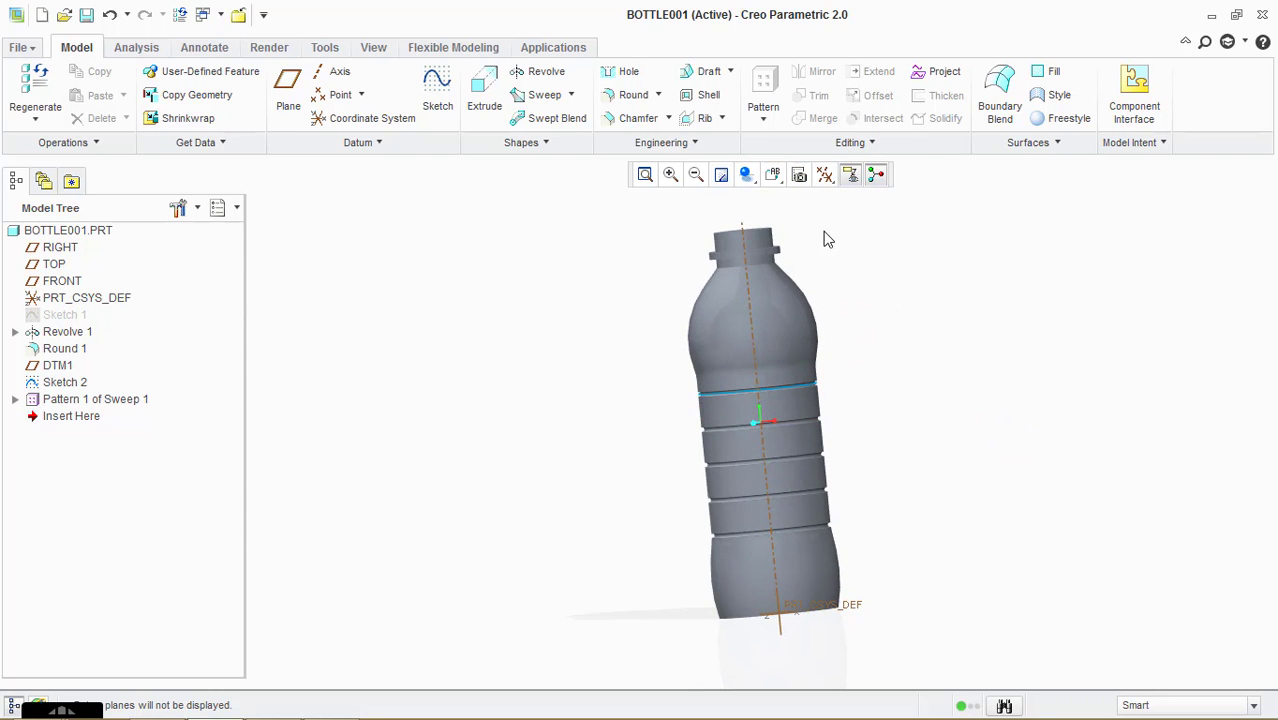
{"action": "left_click", "coordinate": [825, 175]}
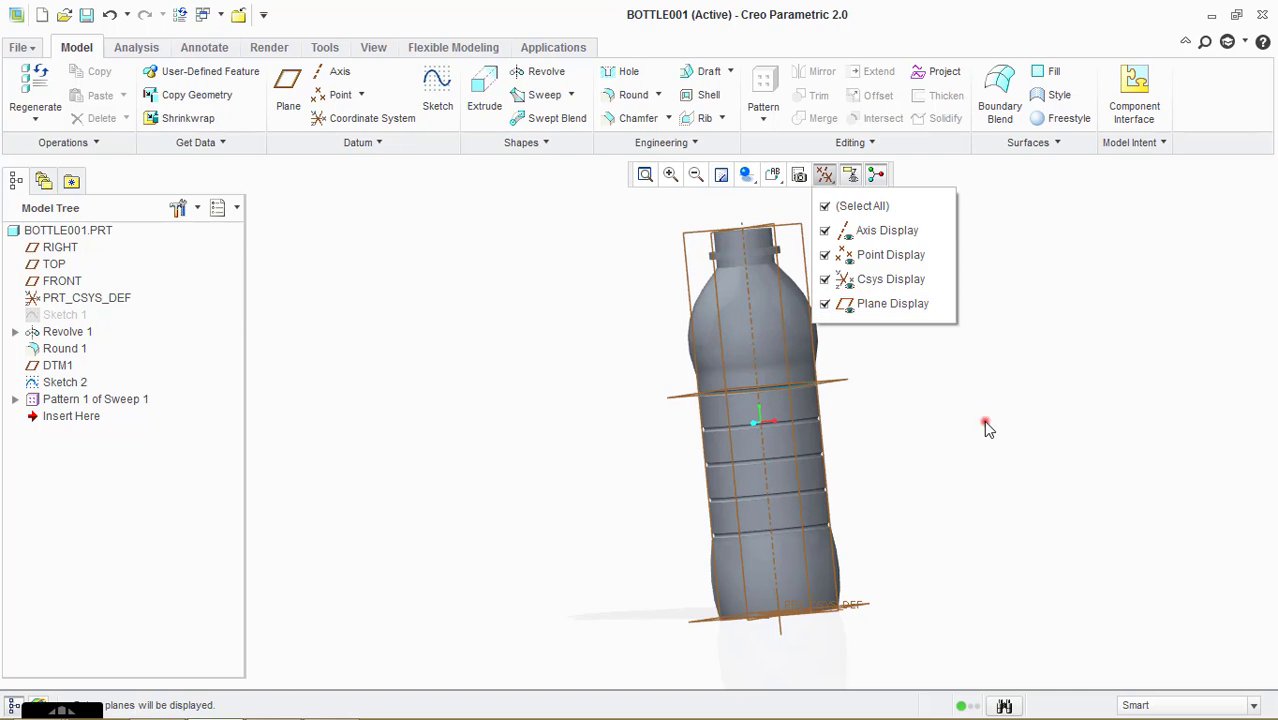
{"action": "middle_click_drag", "start_coordinate": [984, 422], "coordinate": [1020, 418]}
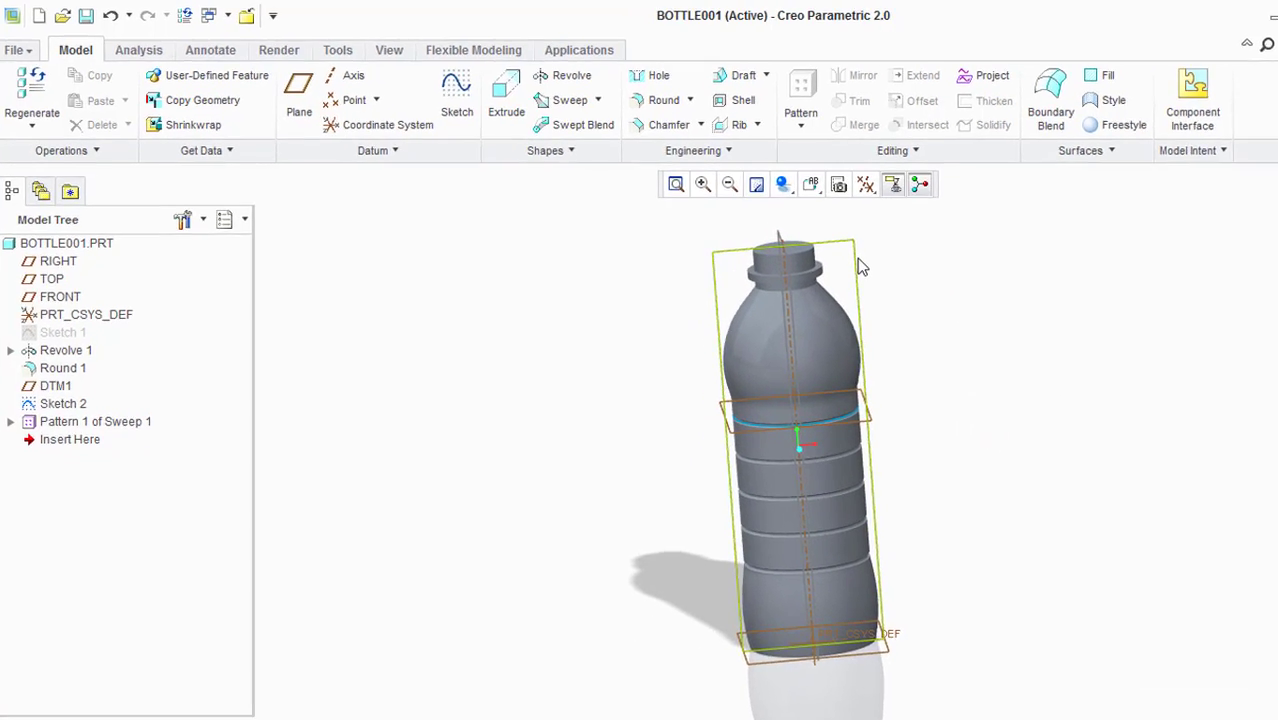
- Create datum plane DTM2 offset 32 from FRONT beside the bottle
{"action": "left_click", "coordinate": [815, 252]}
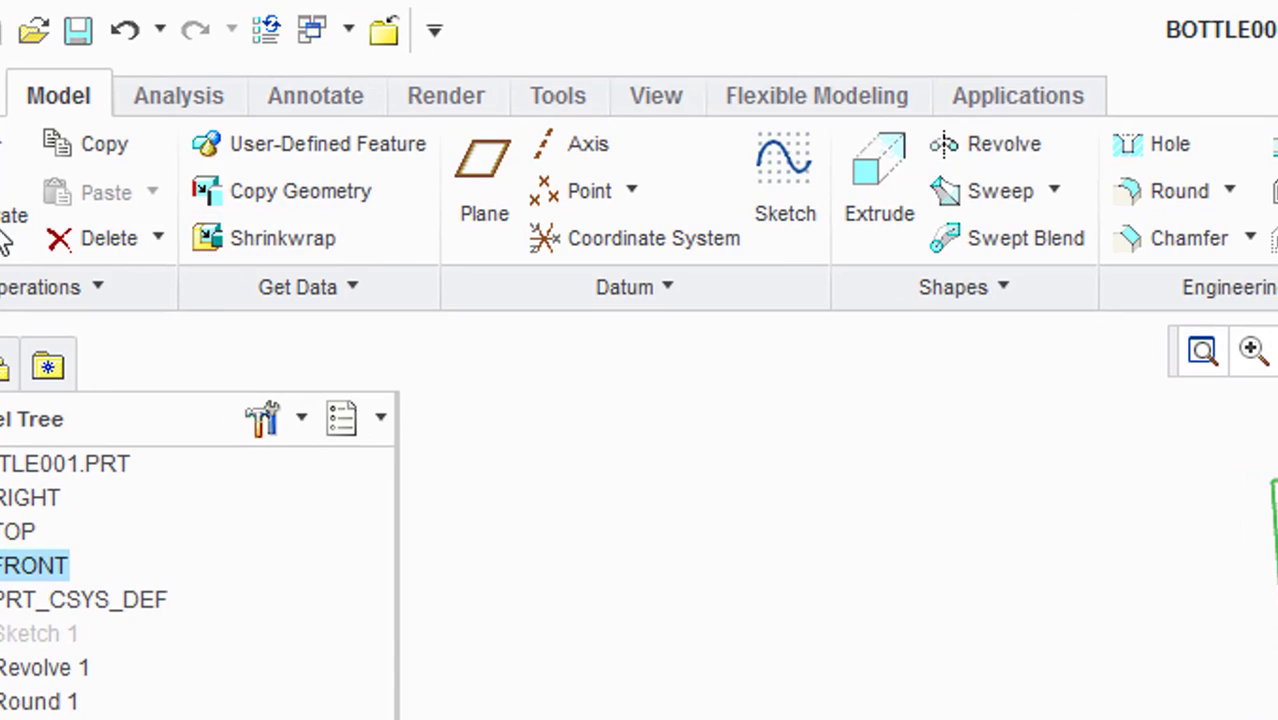
{"action": "left_click", "coordinate": [480, 196]}
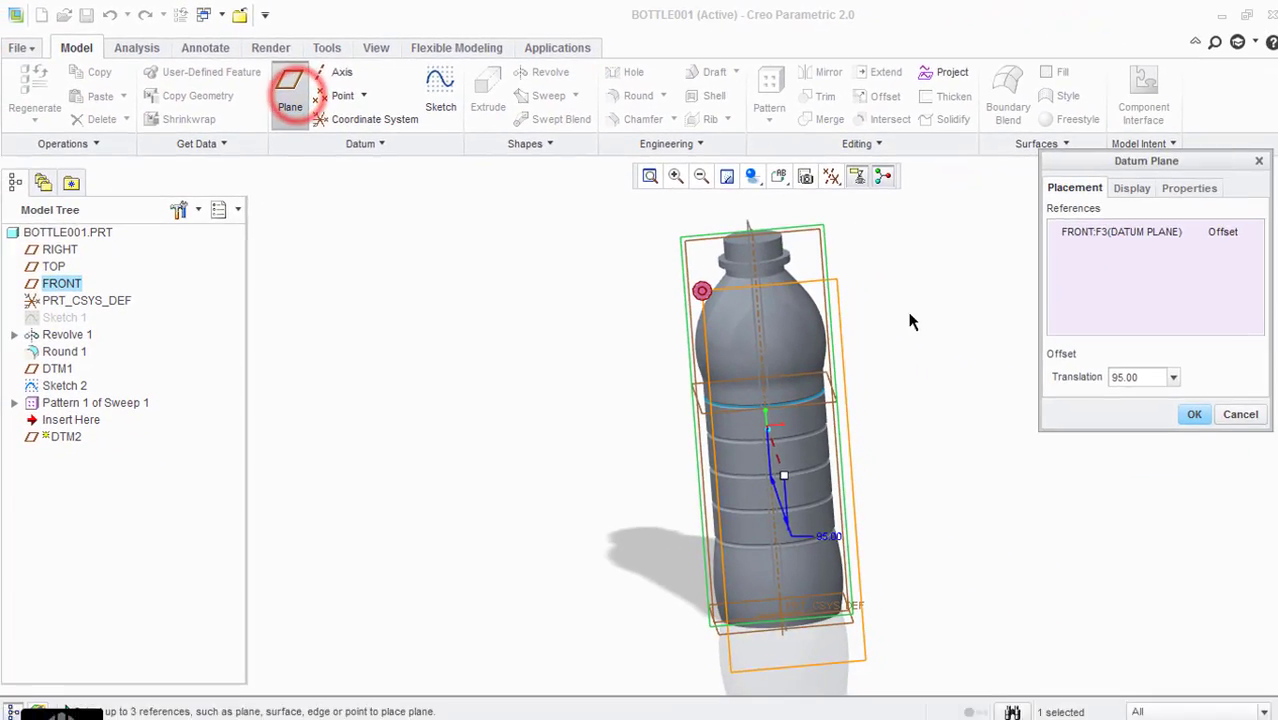
{"action": "middle_click_drag", "start_coordinate": [910, 321], "coordinate": [956, 344]}
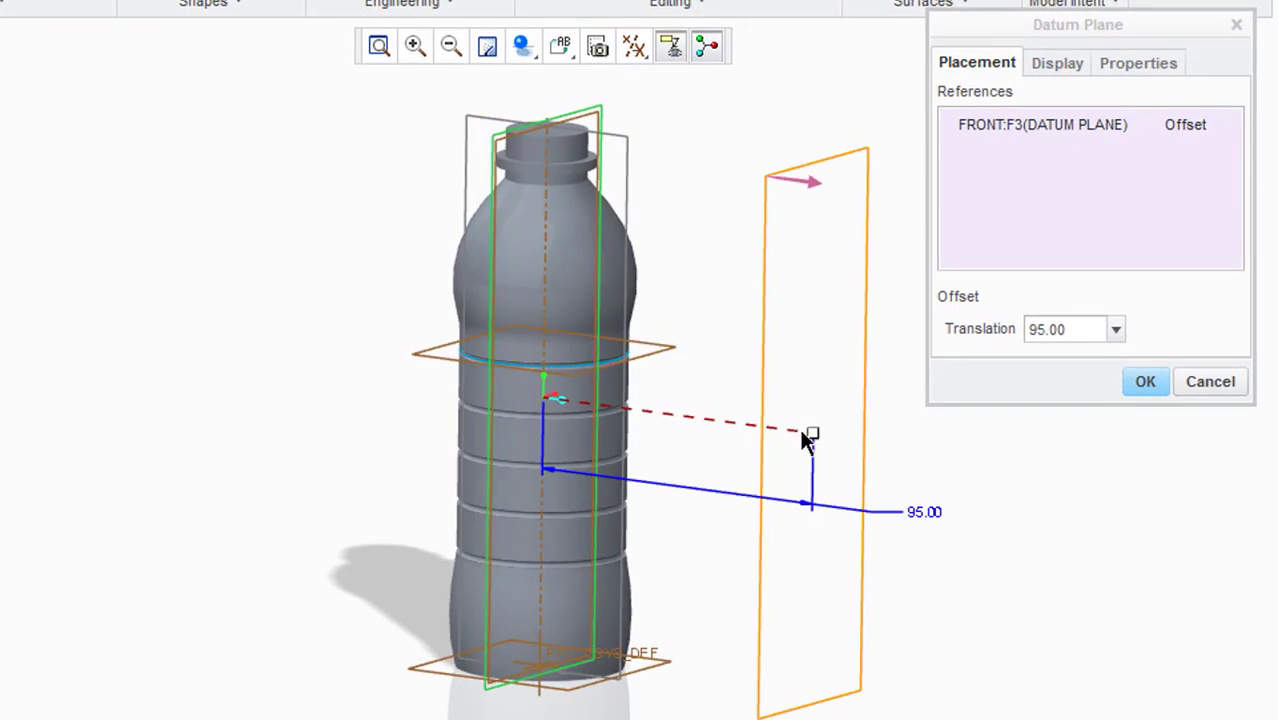
{"action": "left_click_drag", "start_coordinate": [810, 435], "coordinate": [673, 442]}
{"action": "middle_click_drag", "start_coordinate": [673, 442], "coordinate": [727, 420]}
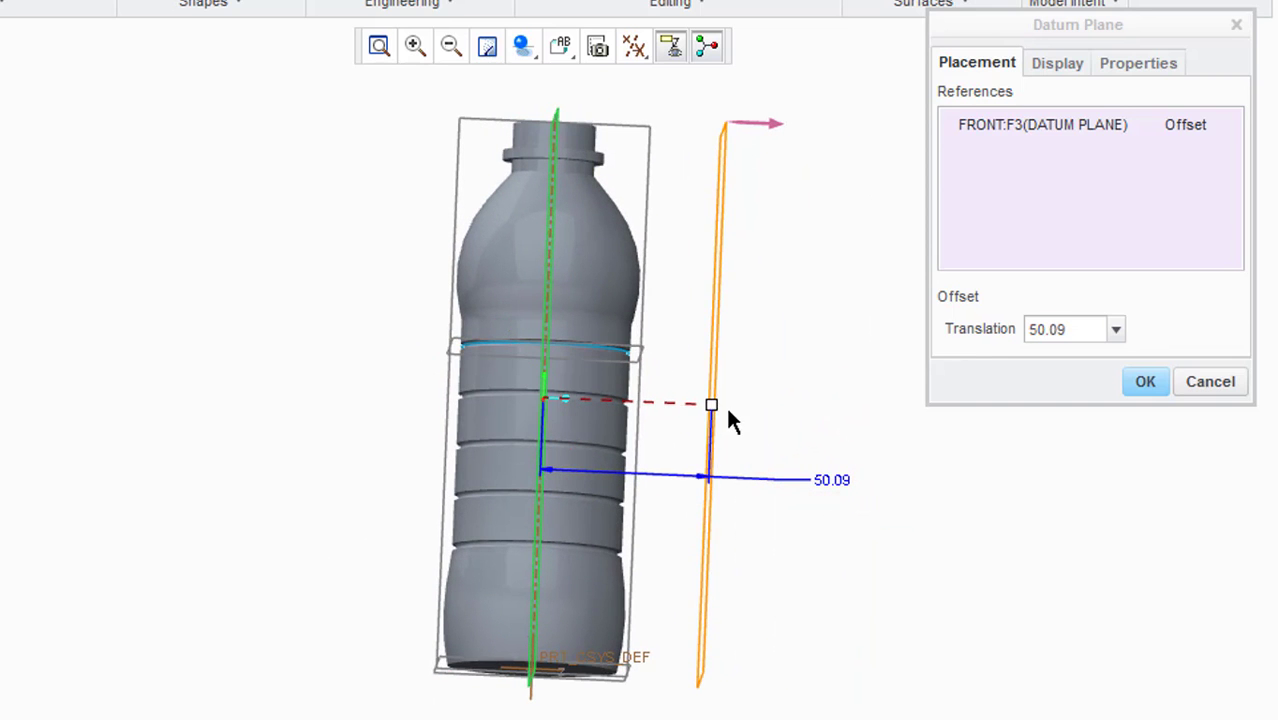
{"action": "left_click_drag", "start_coordinate": [713, 407], "coordinate": [694, 437]}
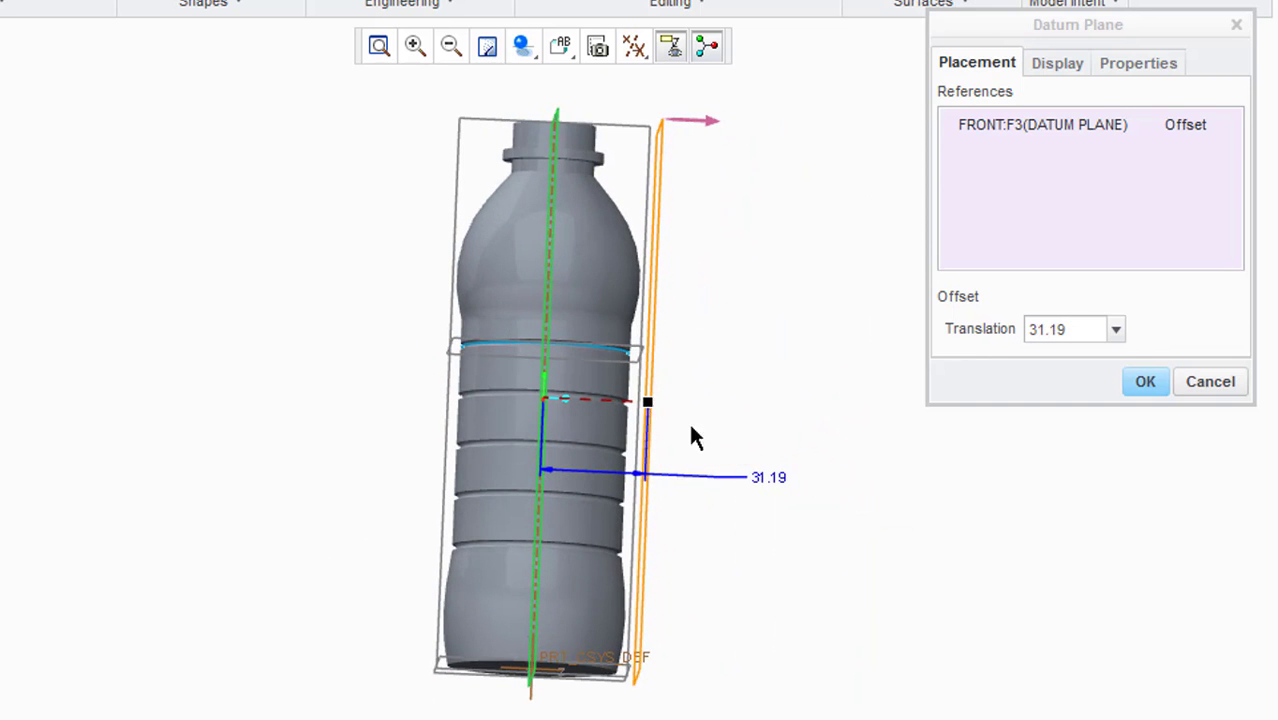
{"action": "double_click", "coordinate": [766, 478]}
{"action": "type", "text": "32"}
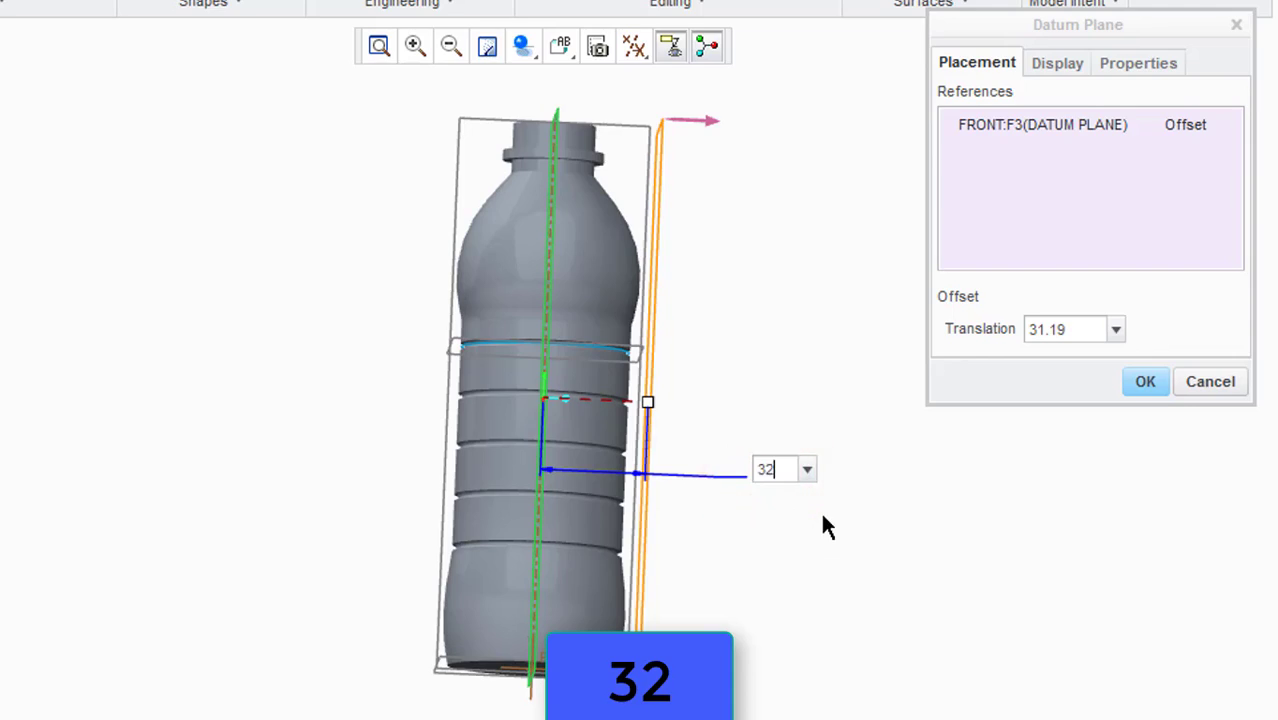
{"action": "key", "text": "Return"}
{"action": "left_click", "coordinate": [1145, 381]}
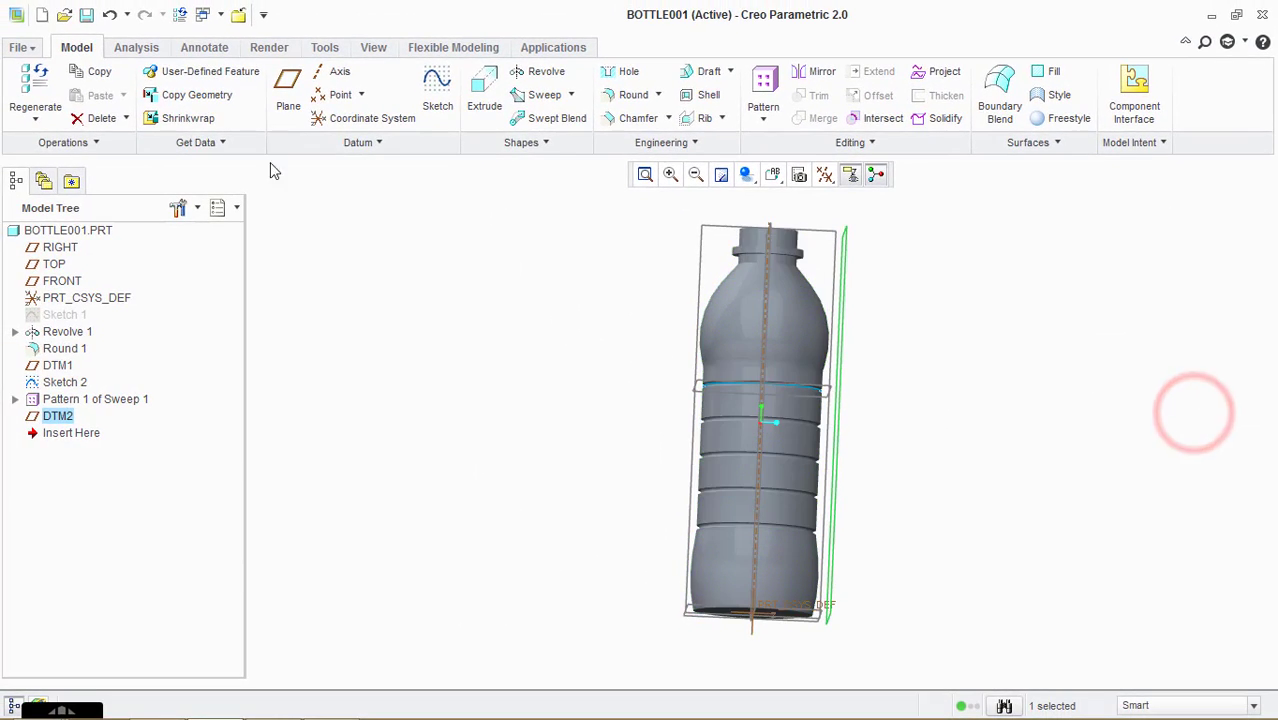
- On DTM2, sketch one slanted line across the bottle's upper body as Sketch 3
{"action": "left_click", "coordinate": [440, 108]}
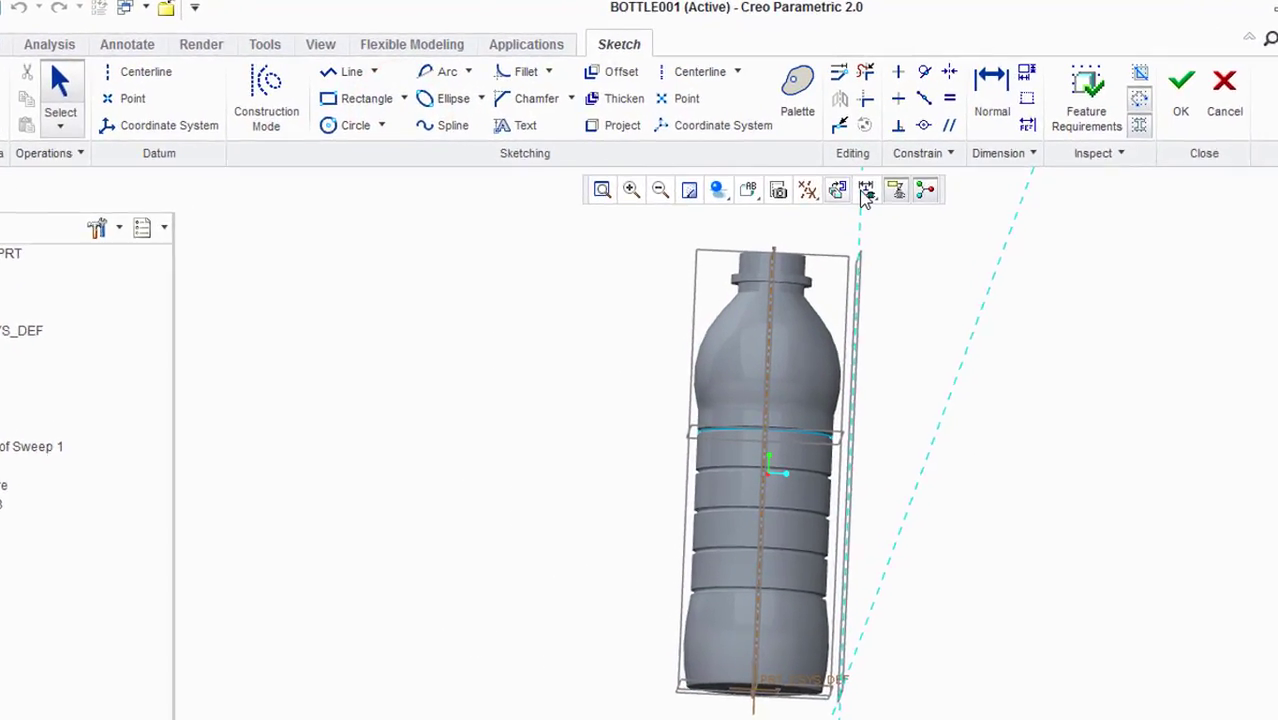
{"action": "left_click", "coordinate": [851, 174]}
{"action": "left_click", "coordinate": [908, 254]}
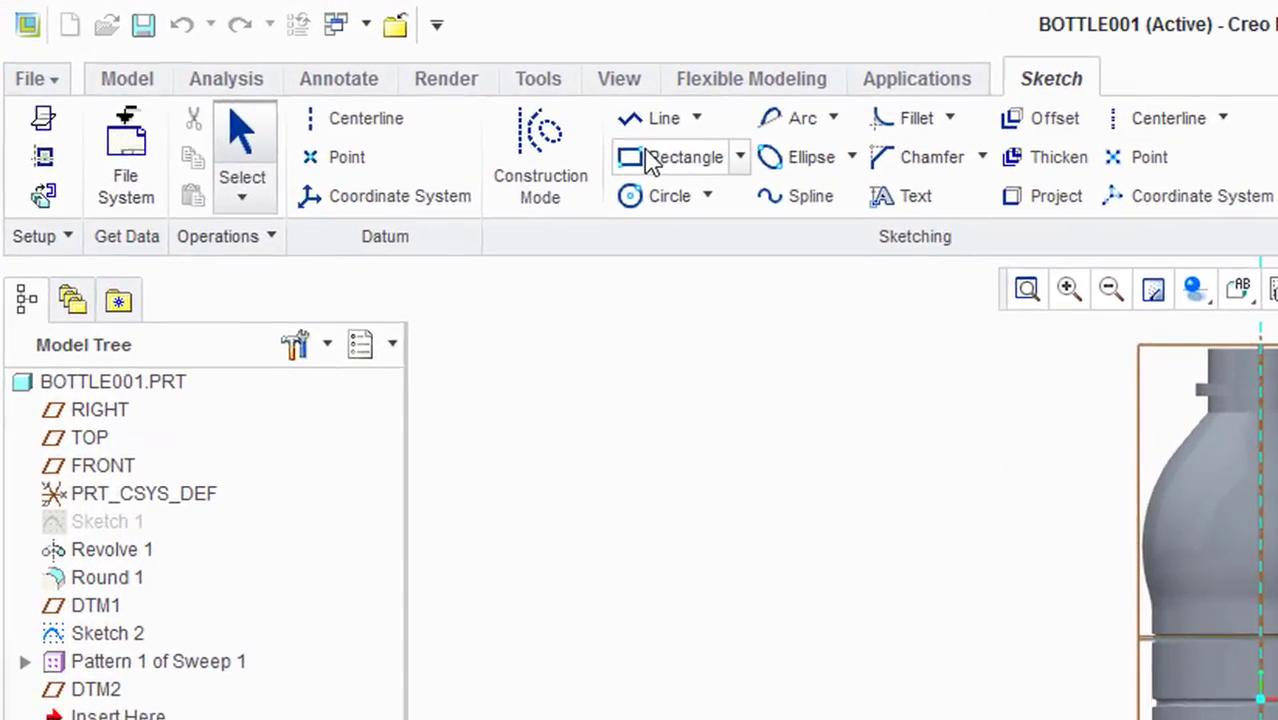
{"action": "left_click", "coordinate": [662, 122]}
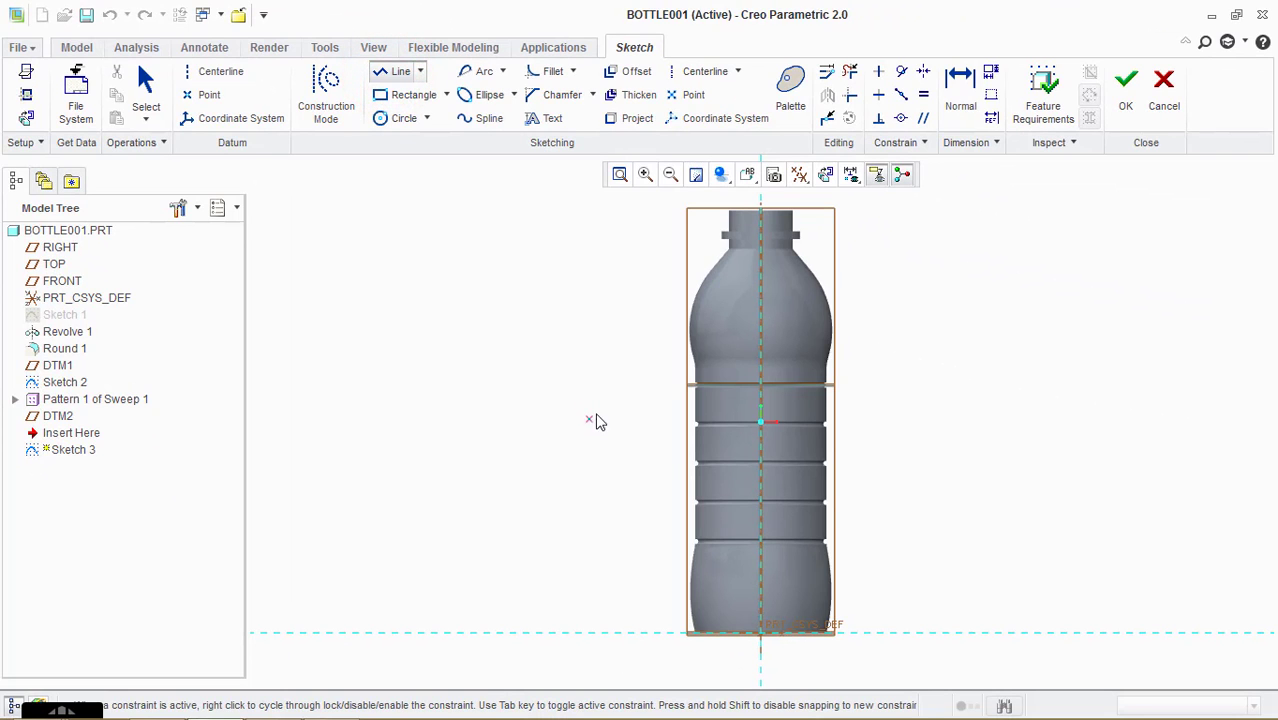
{"action": "left_click", "coordinate": [613, 368]}
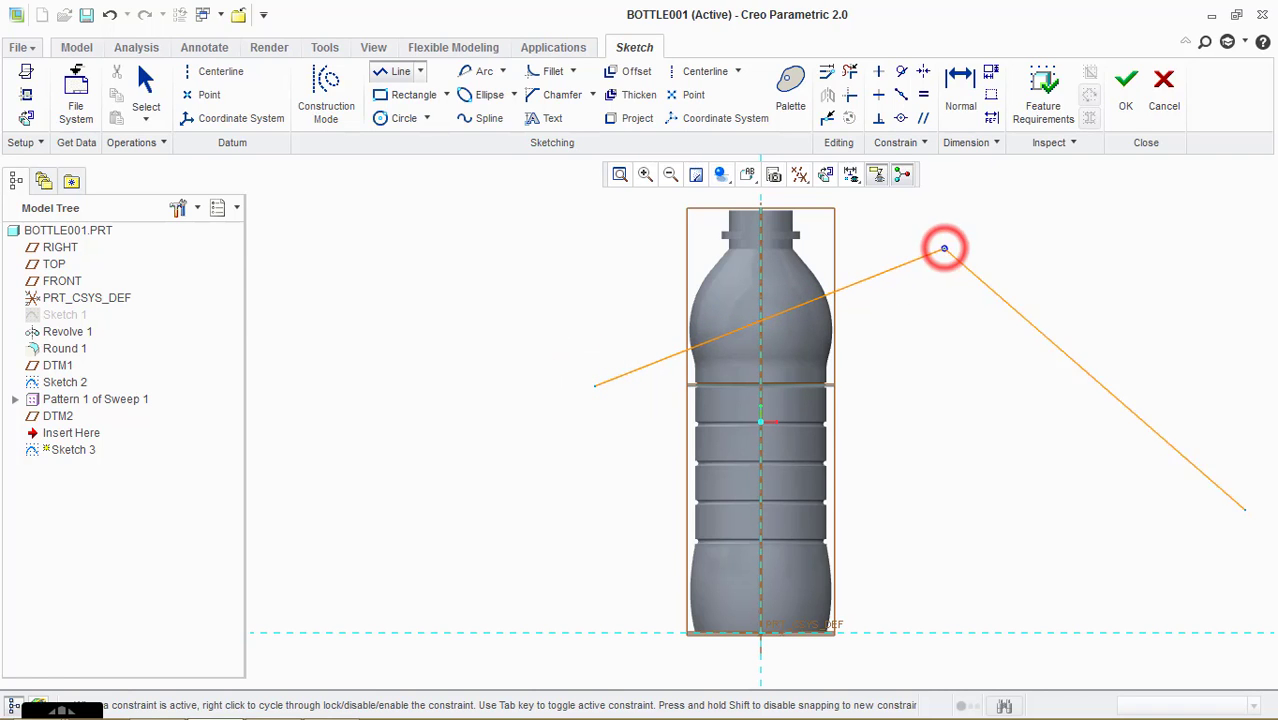
{"action": "middle_click", "coordinate": [1150, 478]}
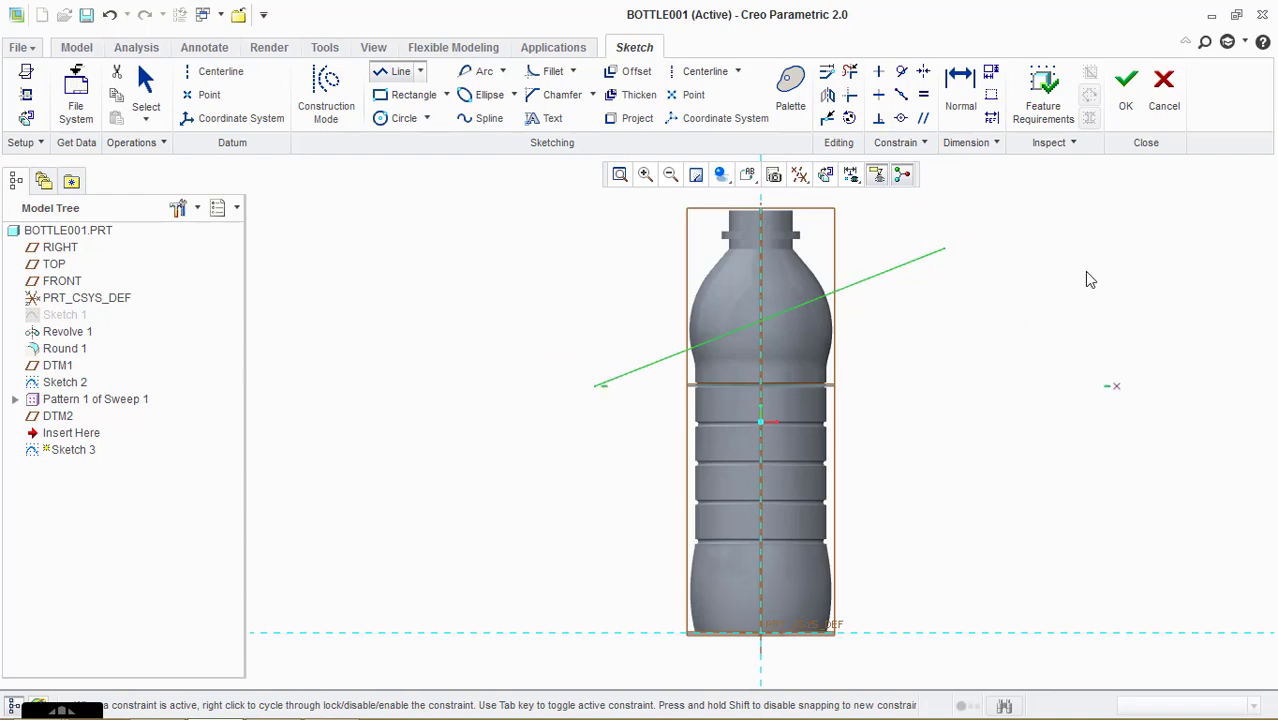
{"action": "left_click", "coordinate": [1128, 110]}
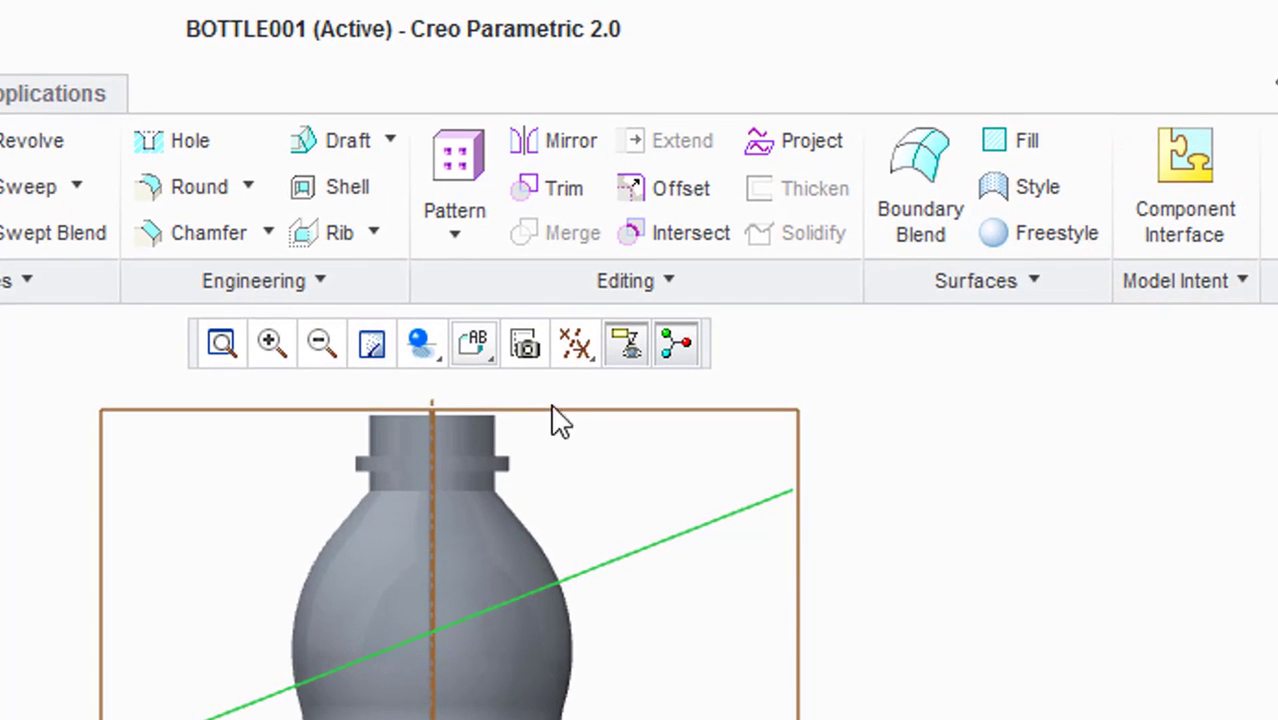
- Project the Sketch 3 line onto the bottle's upper shoulder surface
{"action": "left_click", "coordinate": [795, 148]}
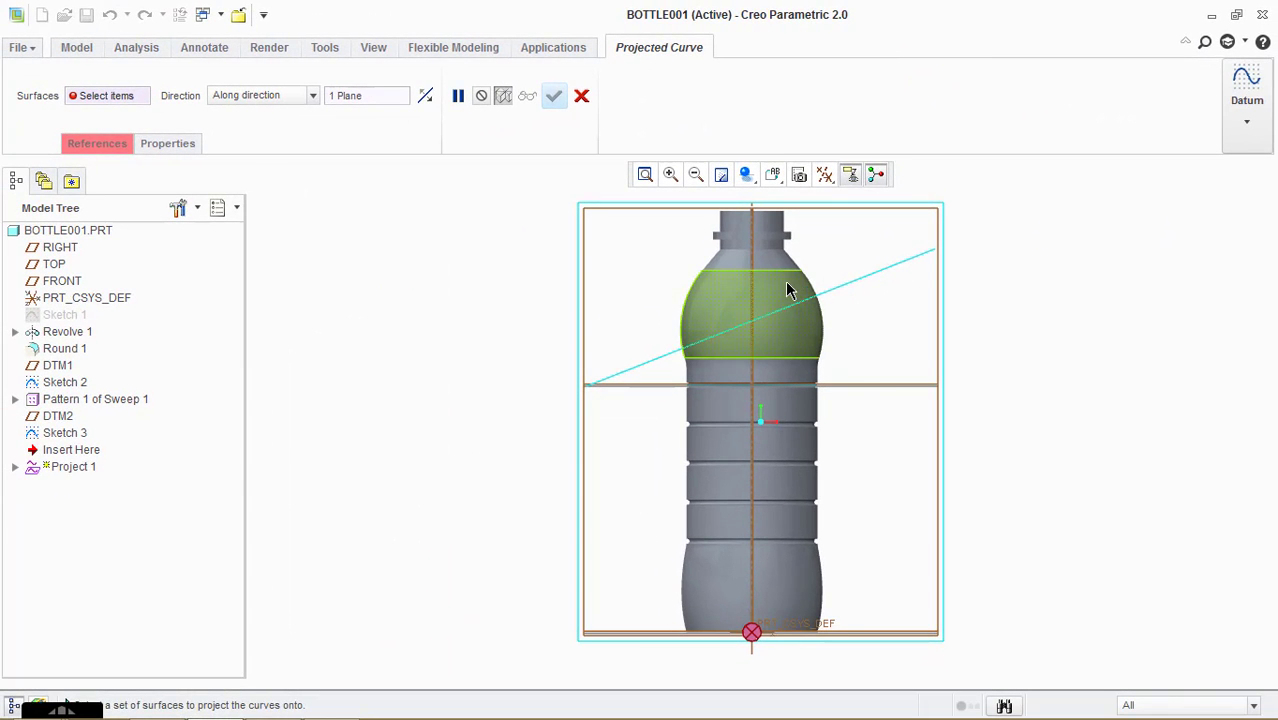
{"action": "left_click", "coordinate": [787, 288]}
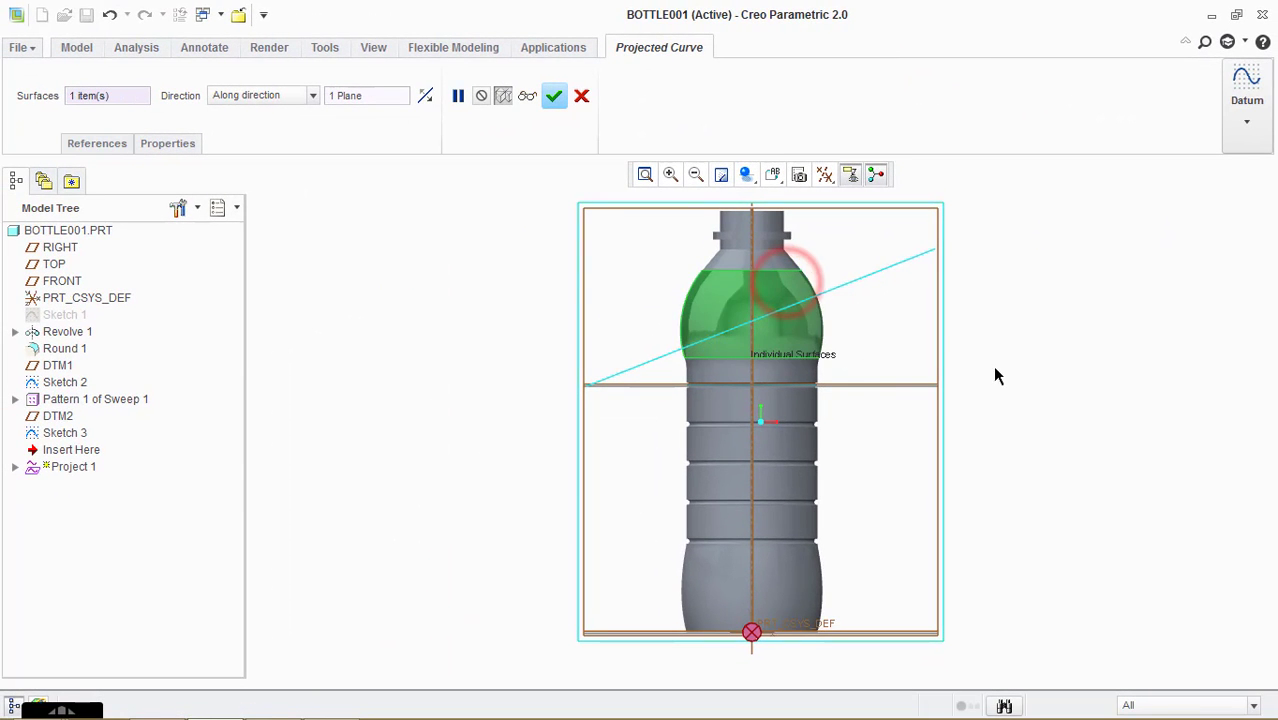
{"action": "middle_click_drag", "start_coordinate": [996, 371], "coordinate": [1027, 386]}
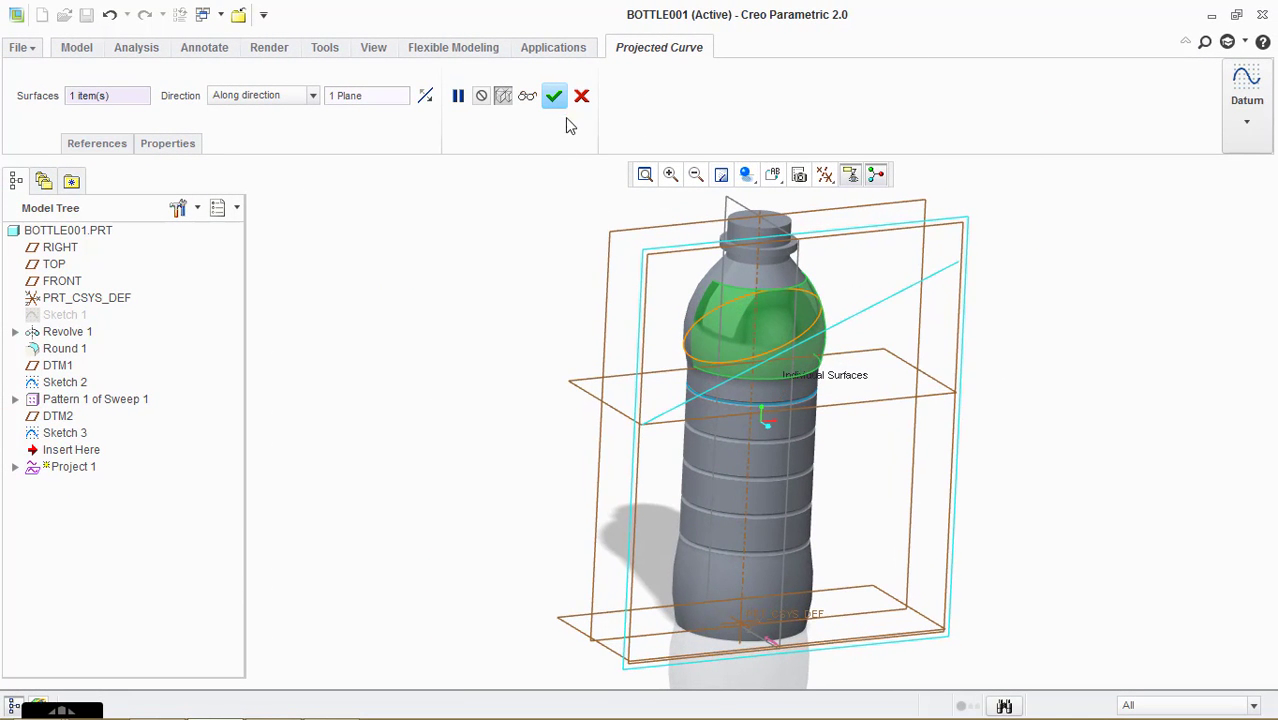
{"action": "left_click", "coordinate": [558, 100]}
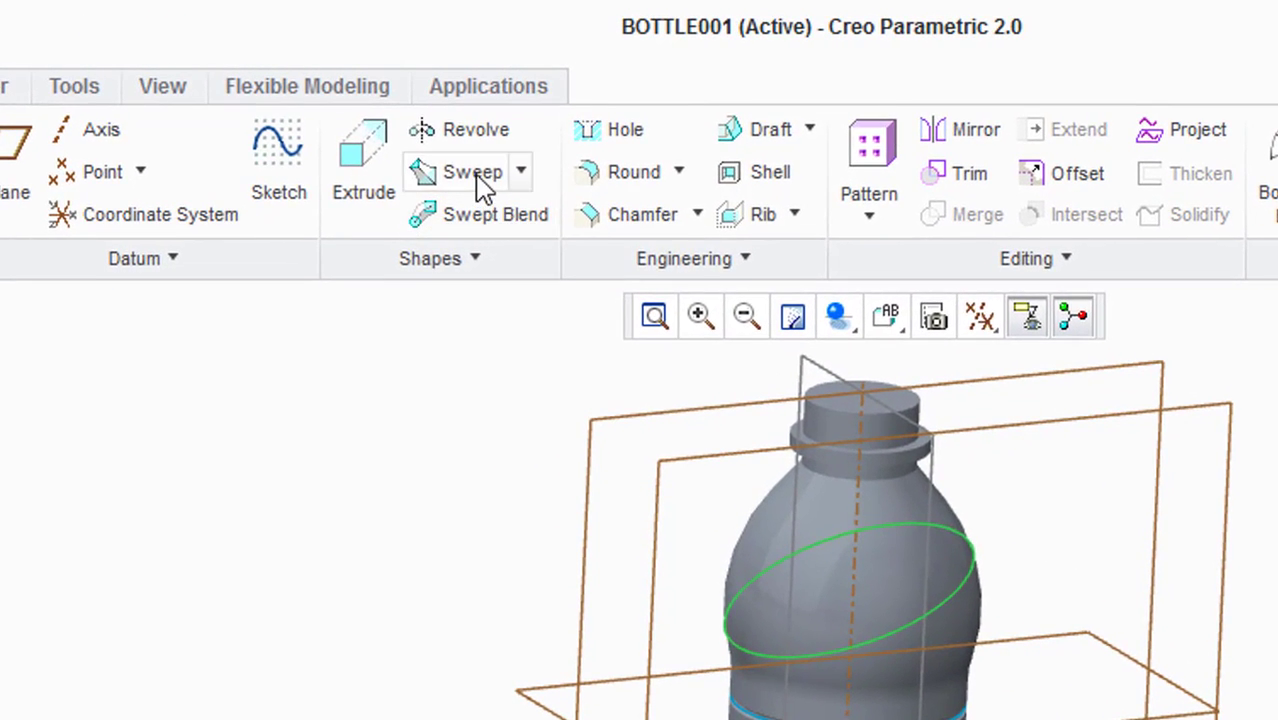
- Sweep a small circle section along the projected curve as a material-removing groove on the shoulder
{"action": "left_click", "coordinate": [479, 180]}
{"action": "scroll", "coordinate": [1005, 612], "scroll_direction": "down", "scroll_amount": 5}
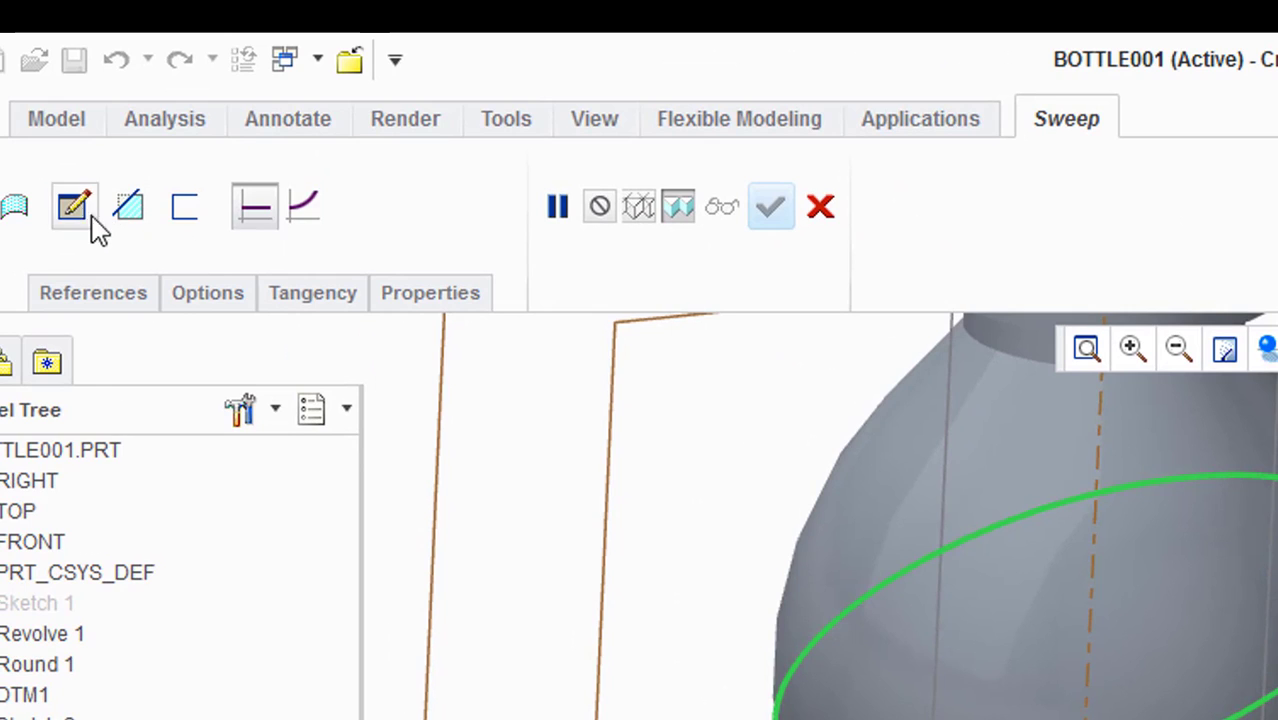
{"action": "left_click", "coordinate": [92, 222]}
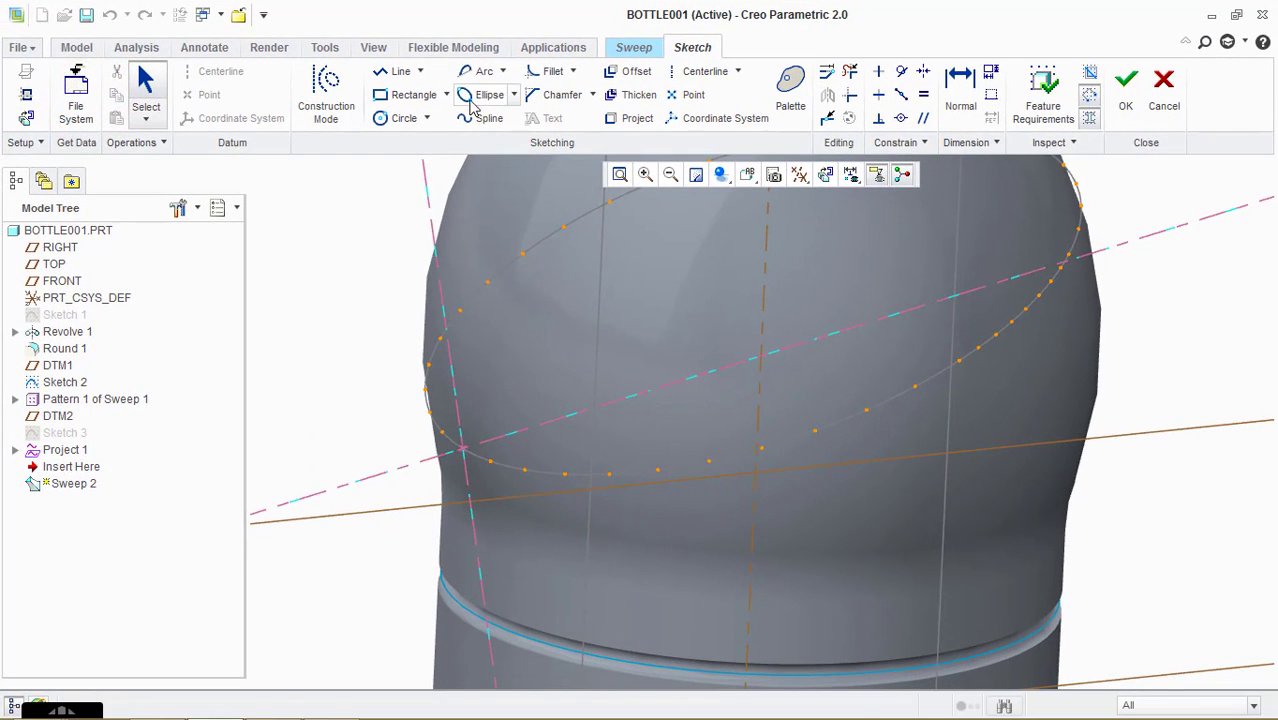
{"action": "left_click", "coordinate": [398, 119]}
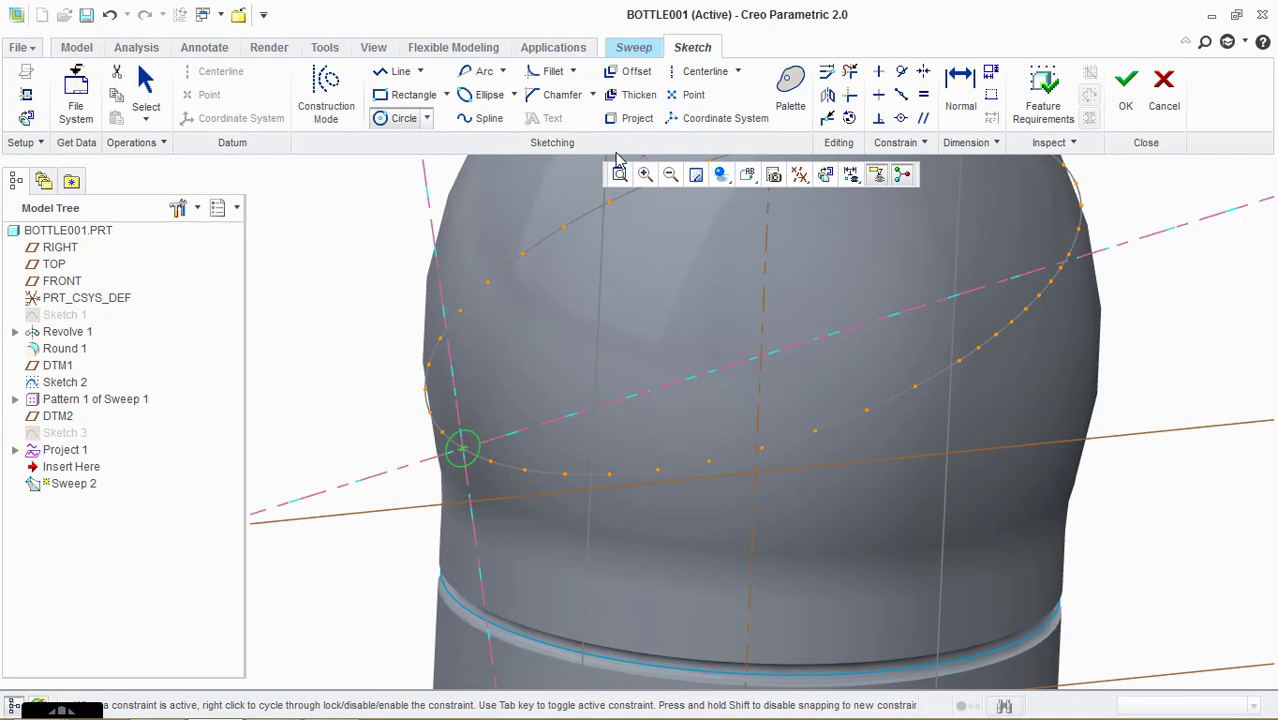
{"action": "left_click", "coordinate": [1136, 100]}
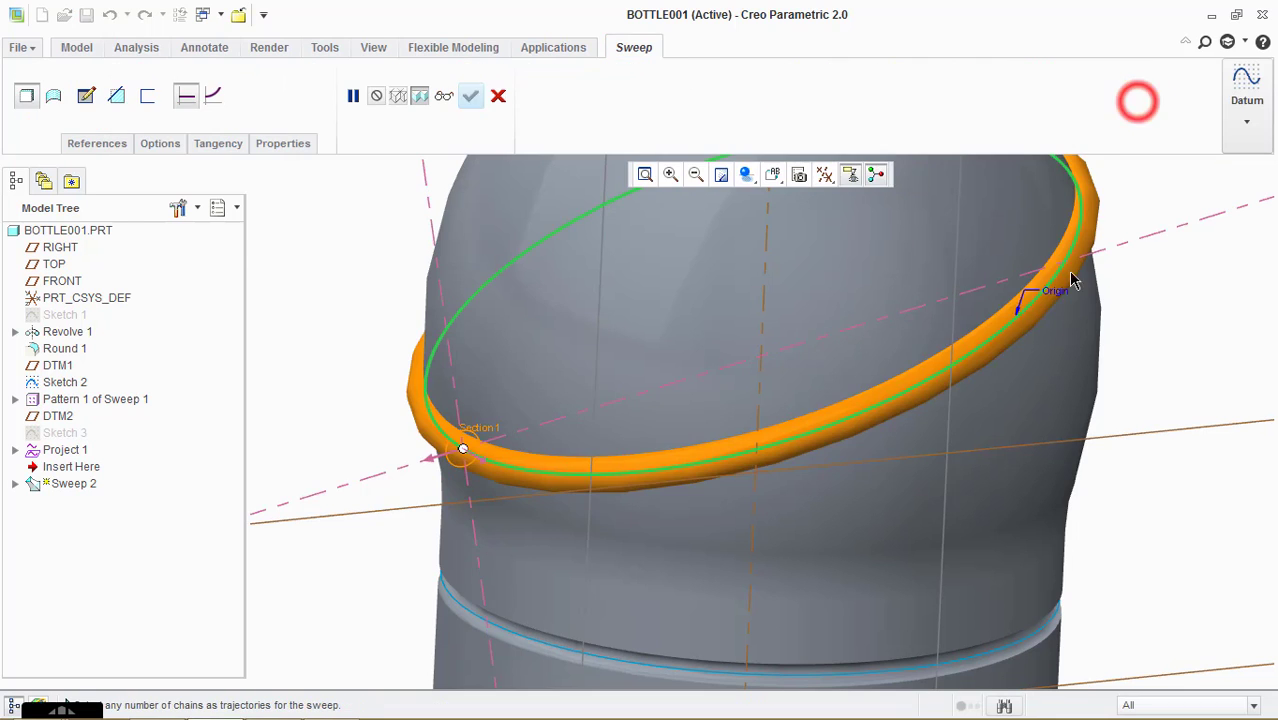
{"action": "left_click", "coordinate": [117, 97]}
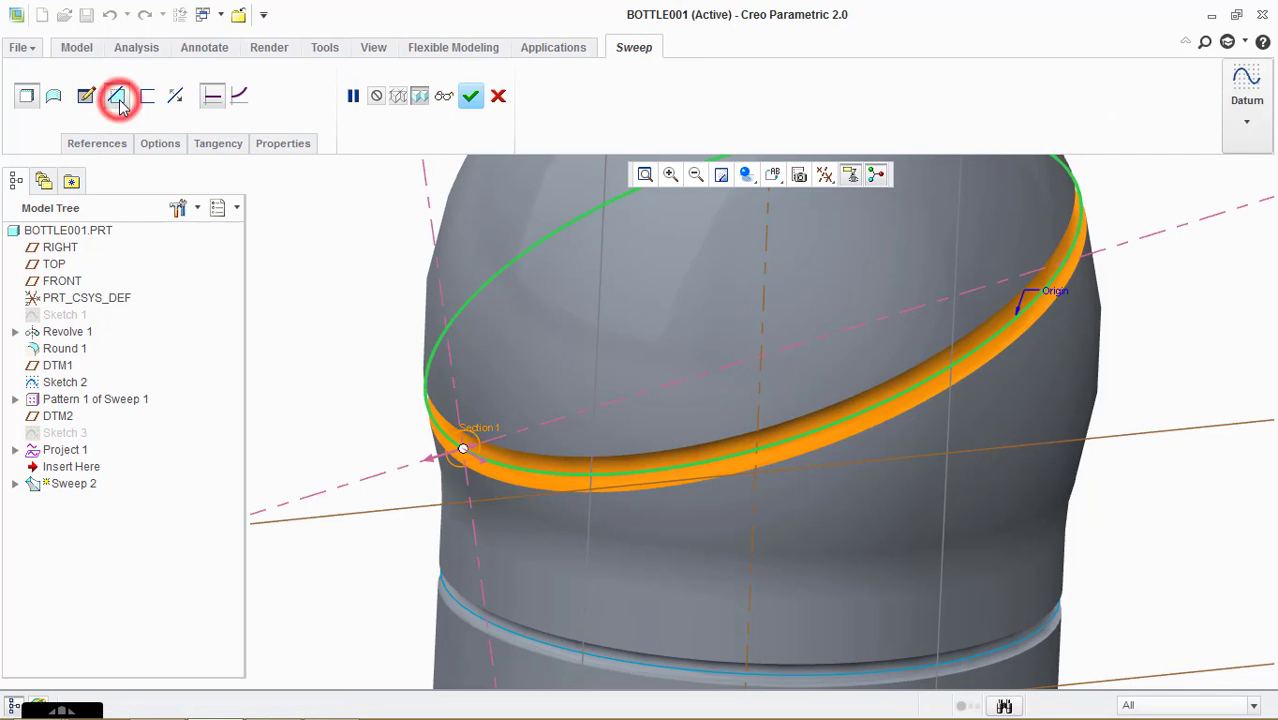
{"action": "left_click", "coordinate": [471, 96]}
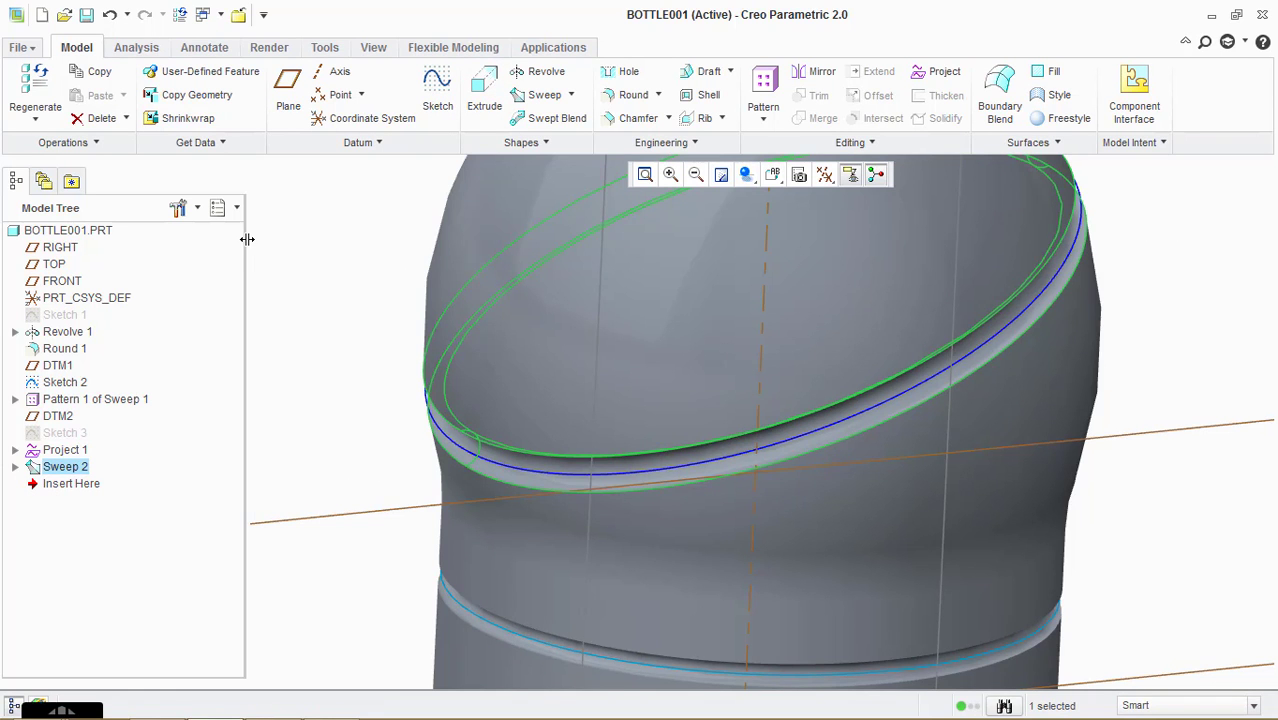
- Spin the bottle to inspect the new groove and turn off datum plane display
{"action": "scroll", "coordinate": [860, 358], "scroll_direction": "up", "scroll_amount": 3}
{"action": "scroll", "coordinate": [853, 360], "scroll_direction": "down", "scroll_amount": 8}
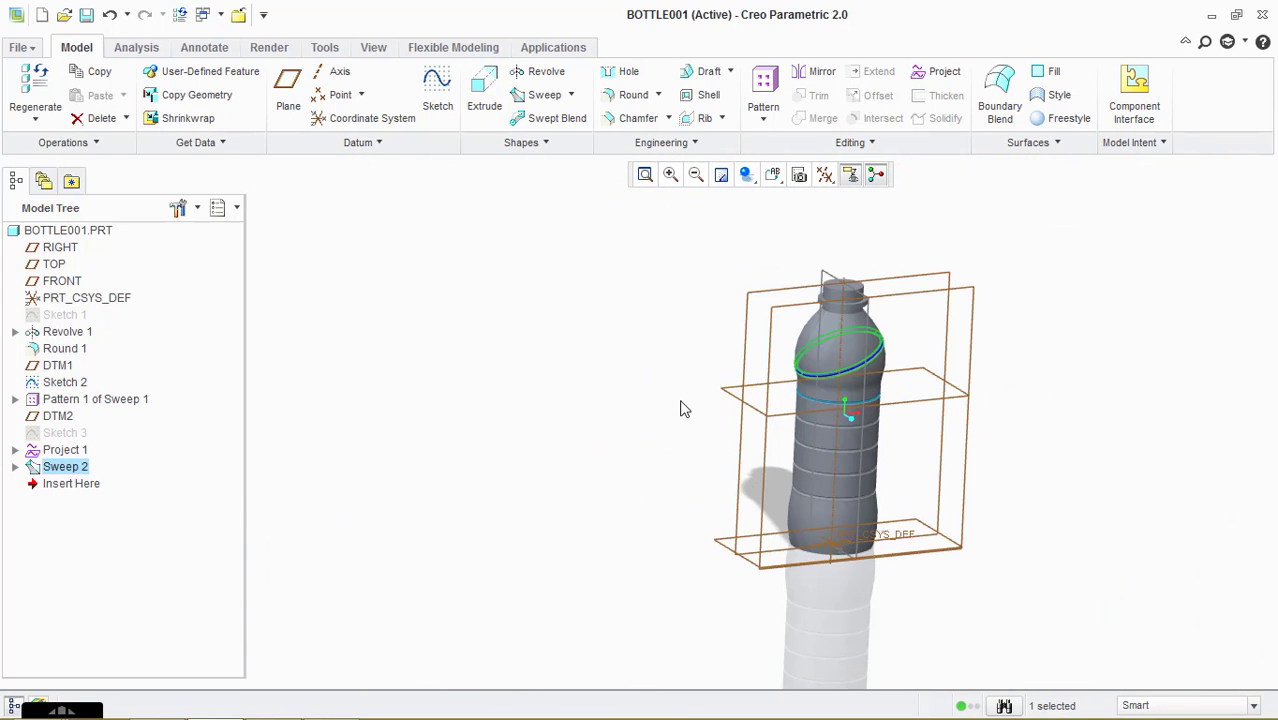
{"action": "mouse_move", "coordinate": [941, 397]}
{"action": "middle_mouse_down"}
{"action": "mouse_move", "coordinate": [990, 382]}
{"action": "mouse_move", "coordinate": [1038, 399]}
{"action": "mouse_move", "coordinate": [1013, 399]}
{"action": "mouse_move", "coordinate": [1007, 357]}
{"action": "mouse_move", "coordinate": [996, 374]}
{"action": "middle_mouse_up"}
{"action": "scroll", "coordinate": [979, 359], "scroll_direction": "up", "scroll_amount": 2}
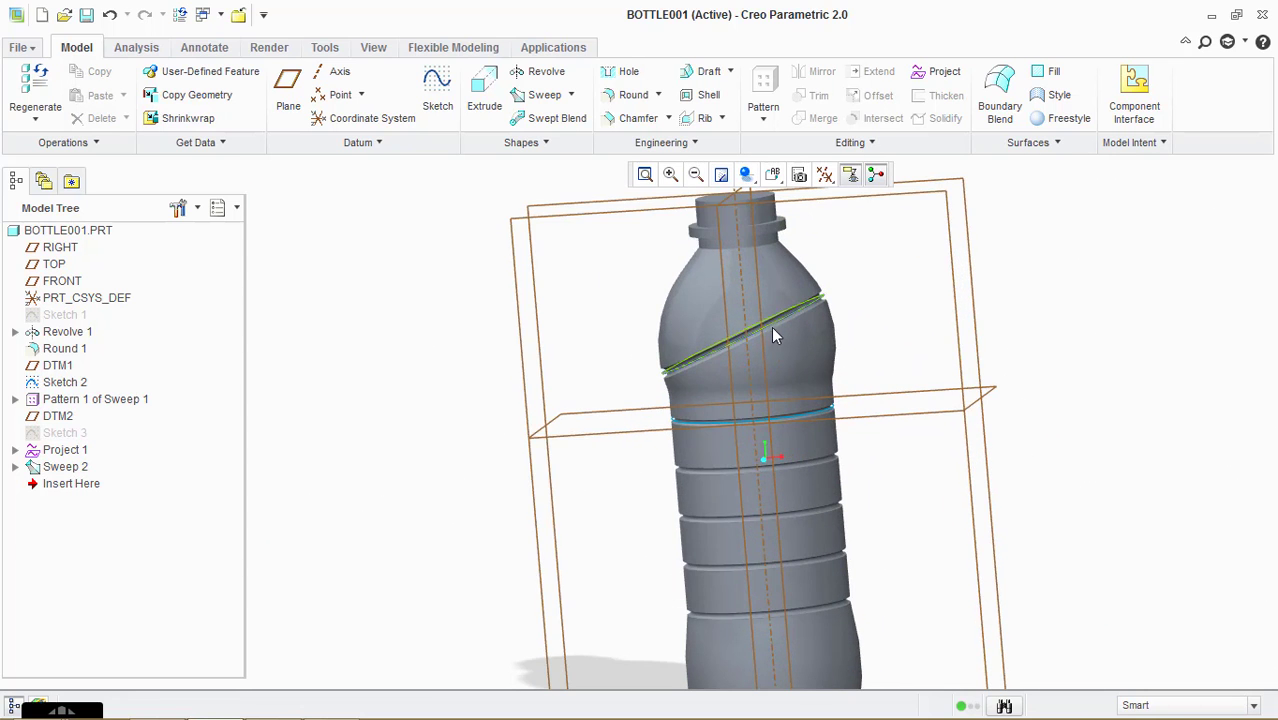
{"action": "left_click", "coordinate": [824, 175]}
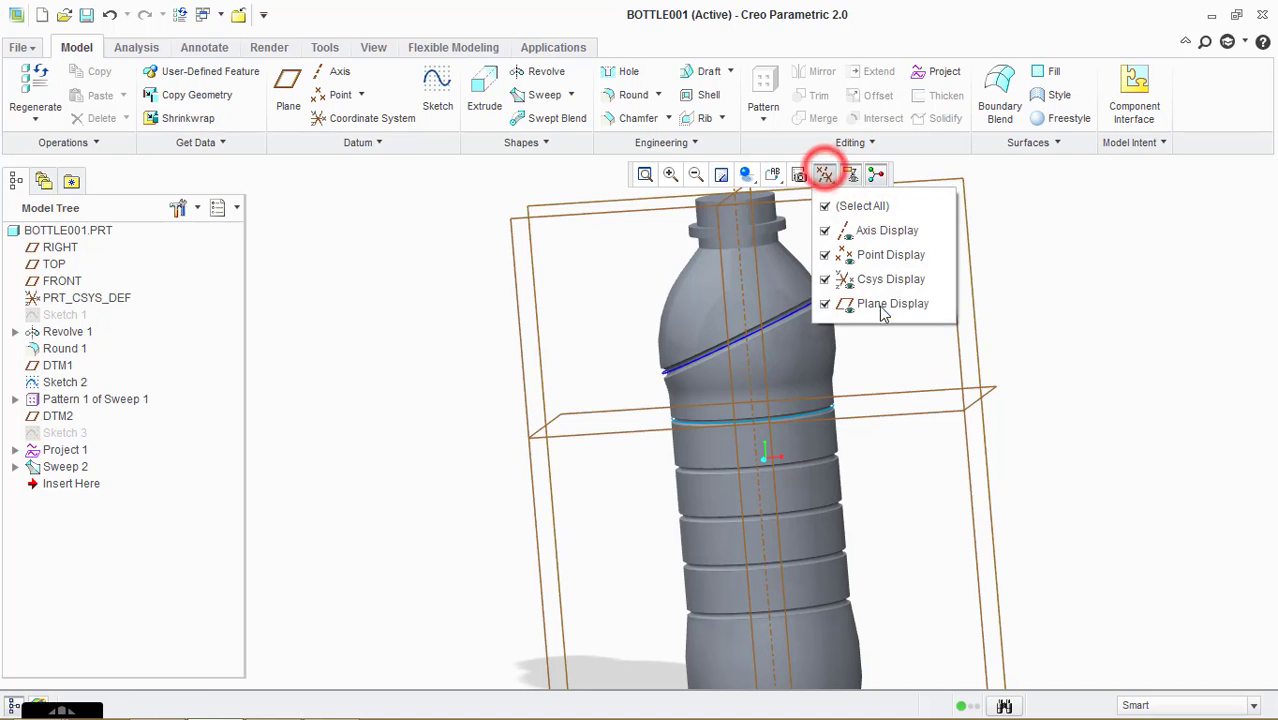
{"action": "left_click", "coordinate": [883, 302]}
{"action": "left_click", "coordinate": [1098, 432]}
- Switch to the FRONT saved orientation and start a new sketch on the FRONT plane
{"action": "left_click", "coordinate": [770, 176]}
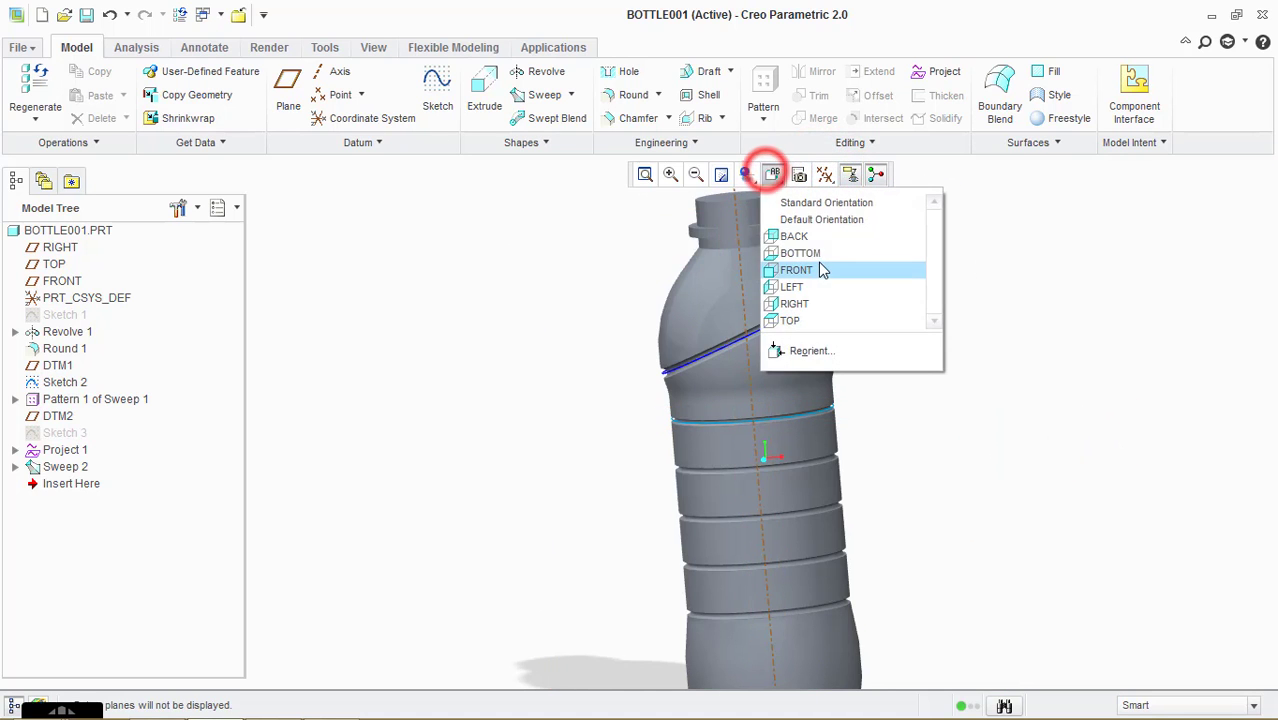
{"action": "left_click", "coordinate": [818, 268]}
{"action": "scroll", "coordinate": [881, 354], "scroll_direction": "up", "scroll_amount": 1}
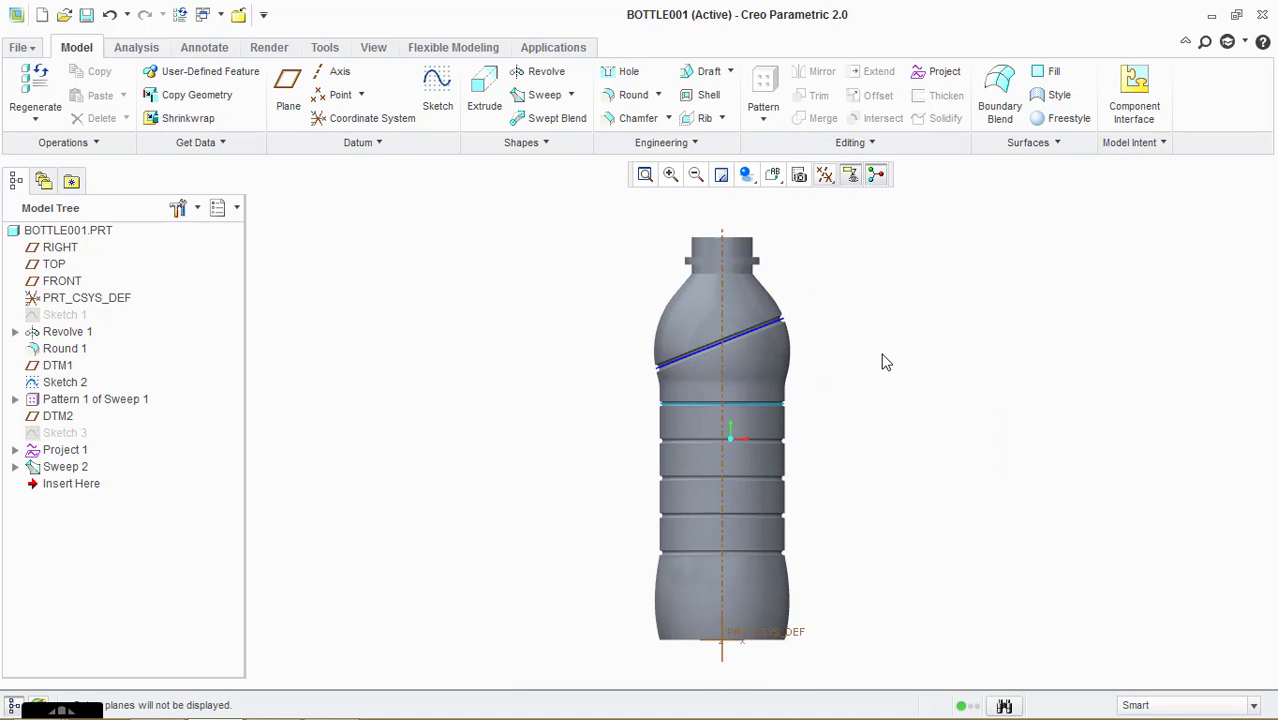
{"action": "scroll", "coordinate": [883, 357], "scroll_direction": "down", "scroll_amount": 1}
{"action": "left_click", "coordinate": [941, 365]}
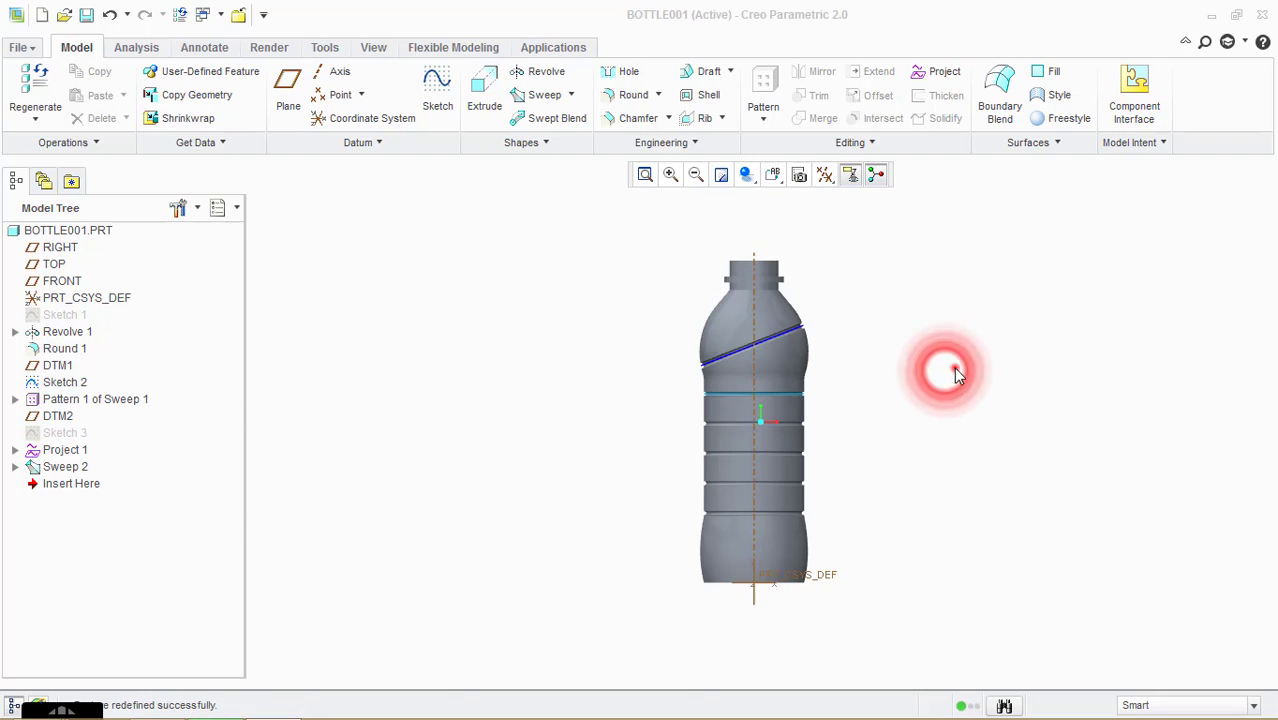
{"action": "left_click", "coordinate": [1013, 377]}
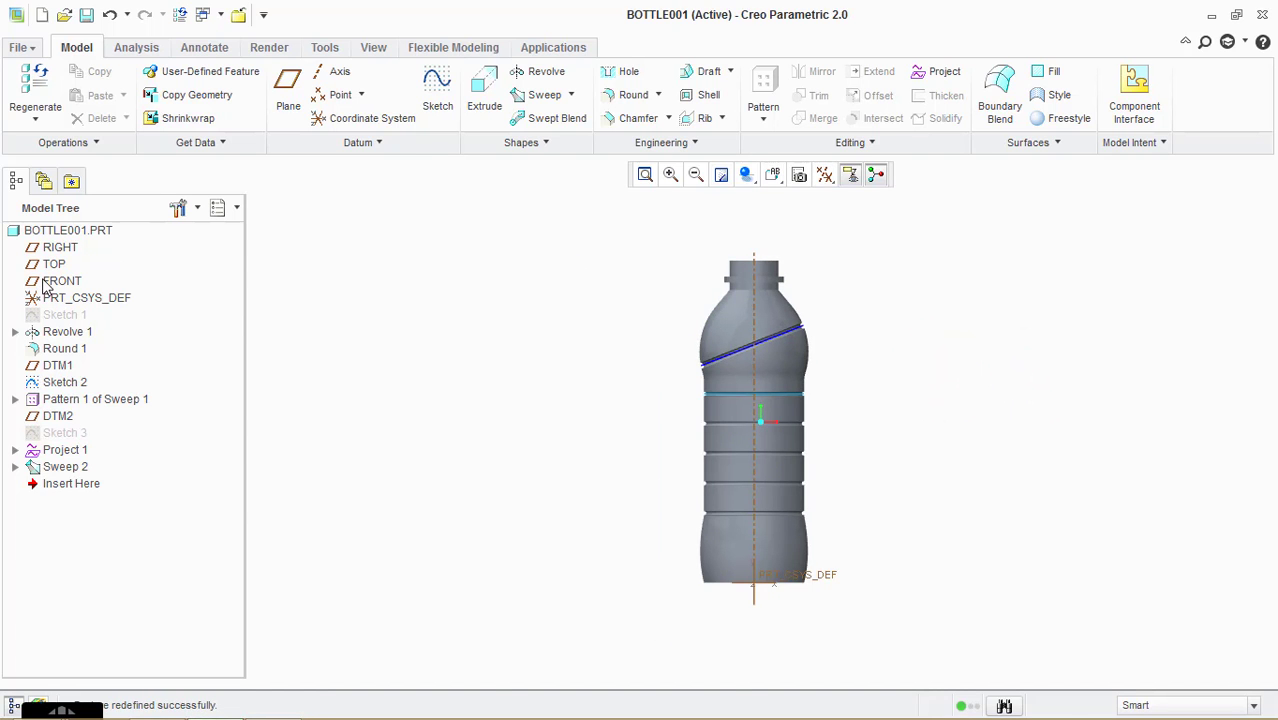
{"action": "left_click", "coordinate": [428, 112]}
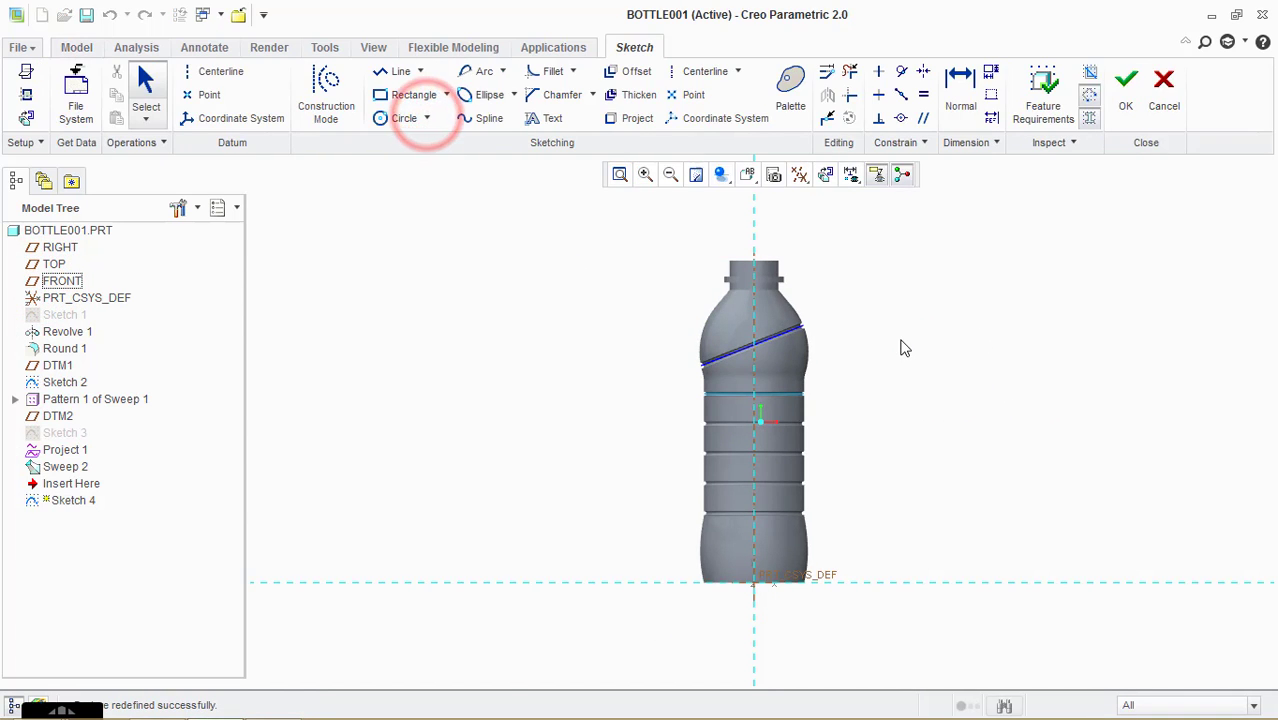
- Add the neck's outer surface and the bottle's central axis as sketch references
{"action": "scroll", "coordinate": [843, 291], "scroll_direction": "up", "scroll_amount": 3}
{"action": "scroll", "coordinate": [480, 180], "scroll_direction": "up", "scroll_amount": 2}
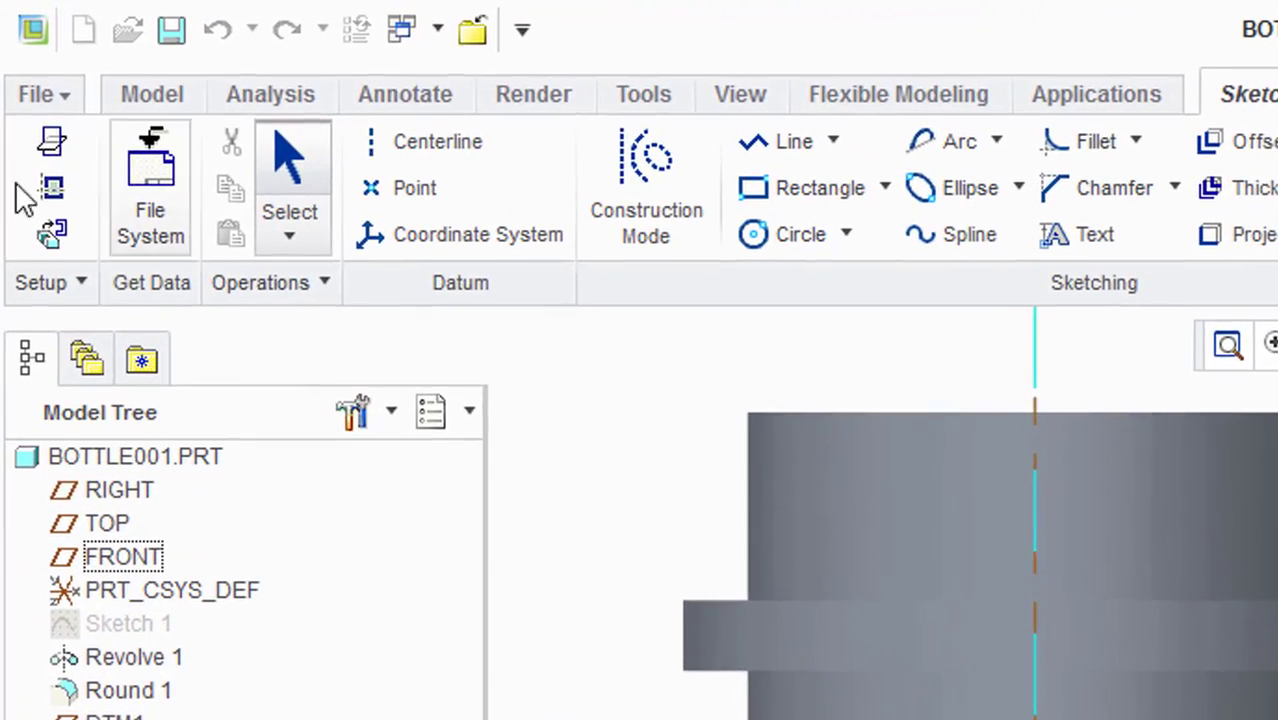
{"action": "left_click", "coordinate": [48, 187]}
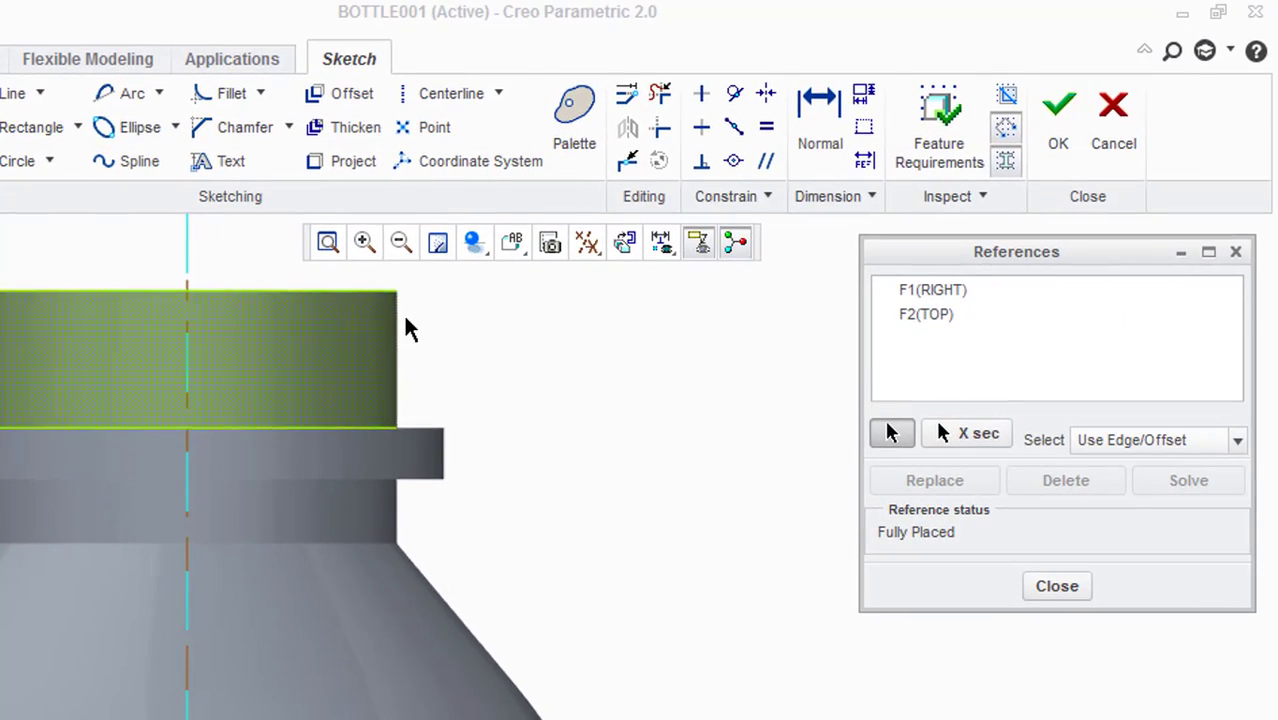
{"action": "left_click", "coordinate": [397, 320]}
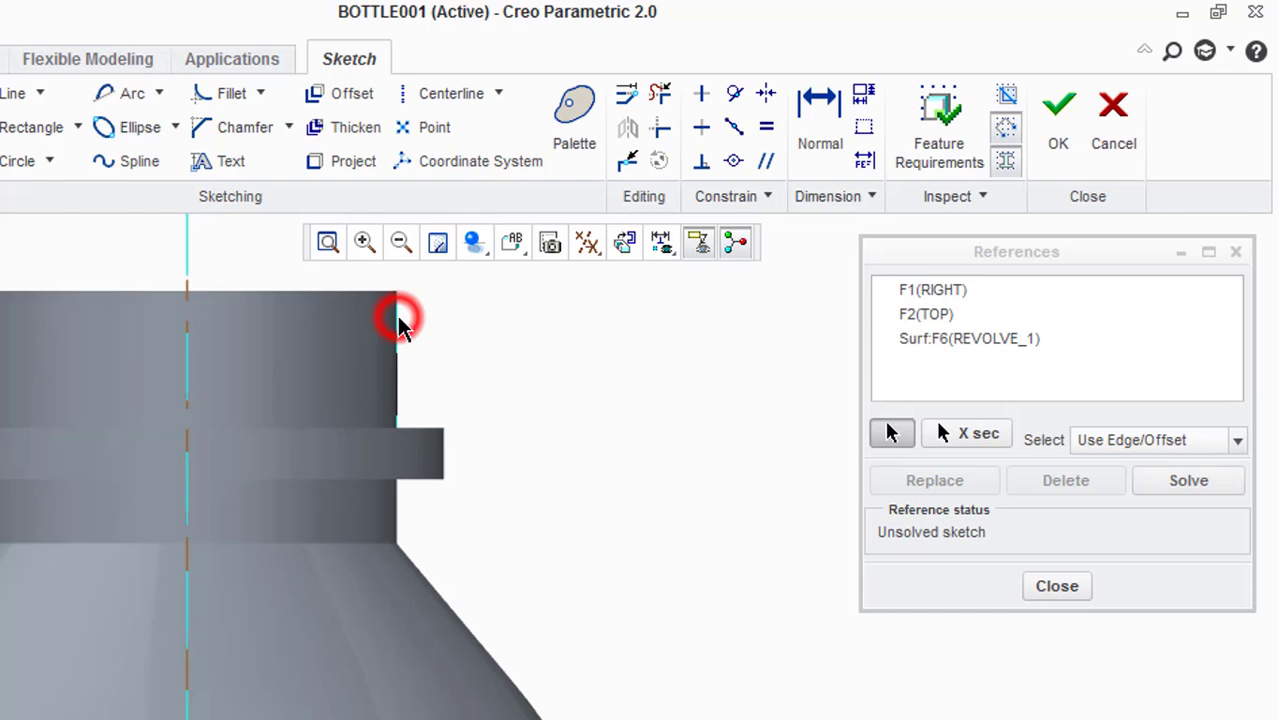
{"action": "left_click", "coordinate": [190, 378]}
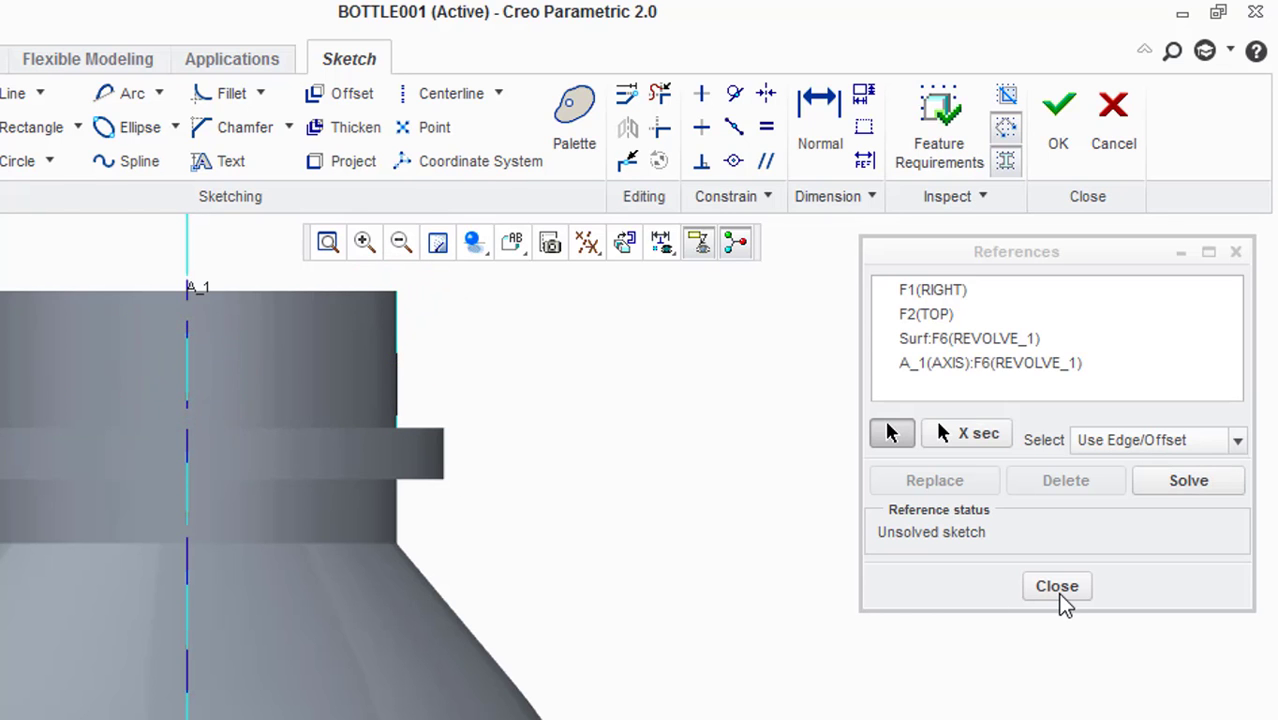
{"action": "left_click", "coordinate": [1060, 590]}
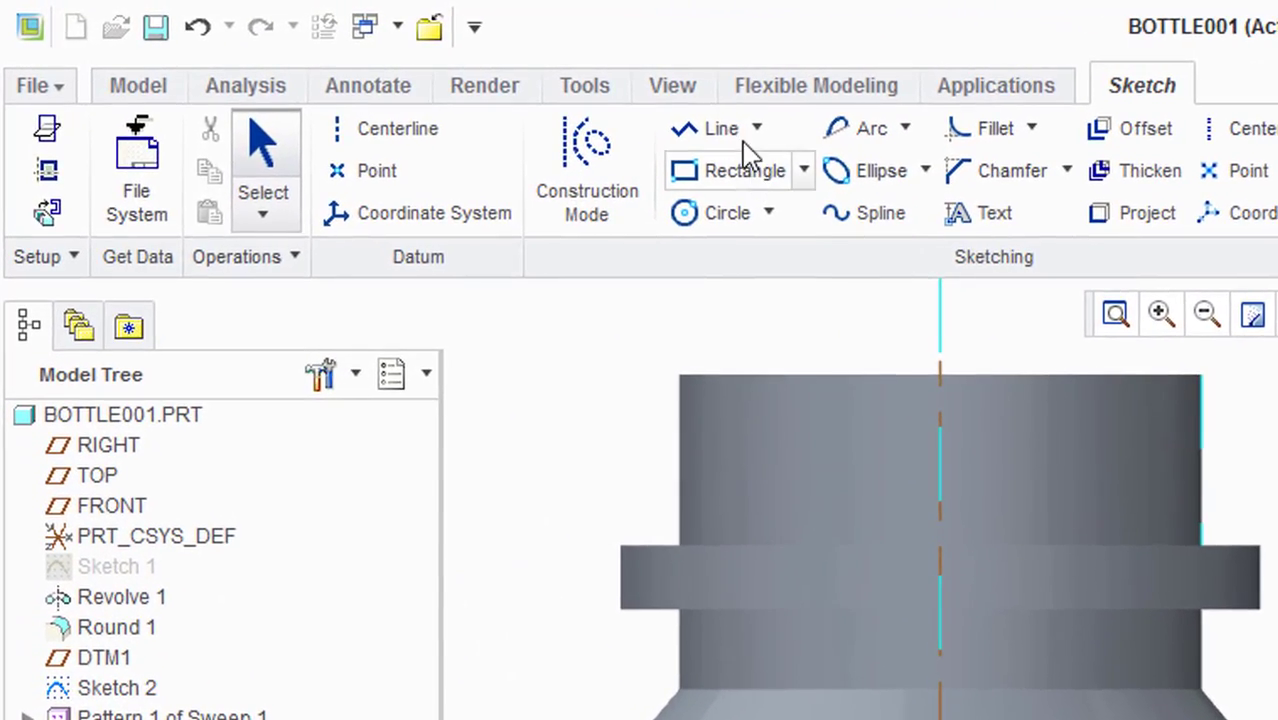
- Draw a vertical line along the neck edge from the flange to the top and finish Sketch 4
{"action": "left_click", "coordinate": [400, 71]}
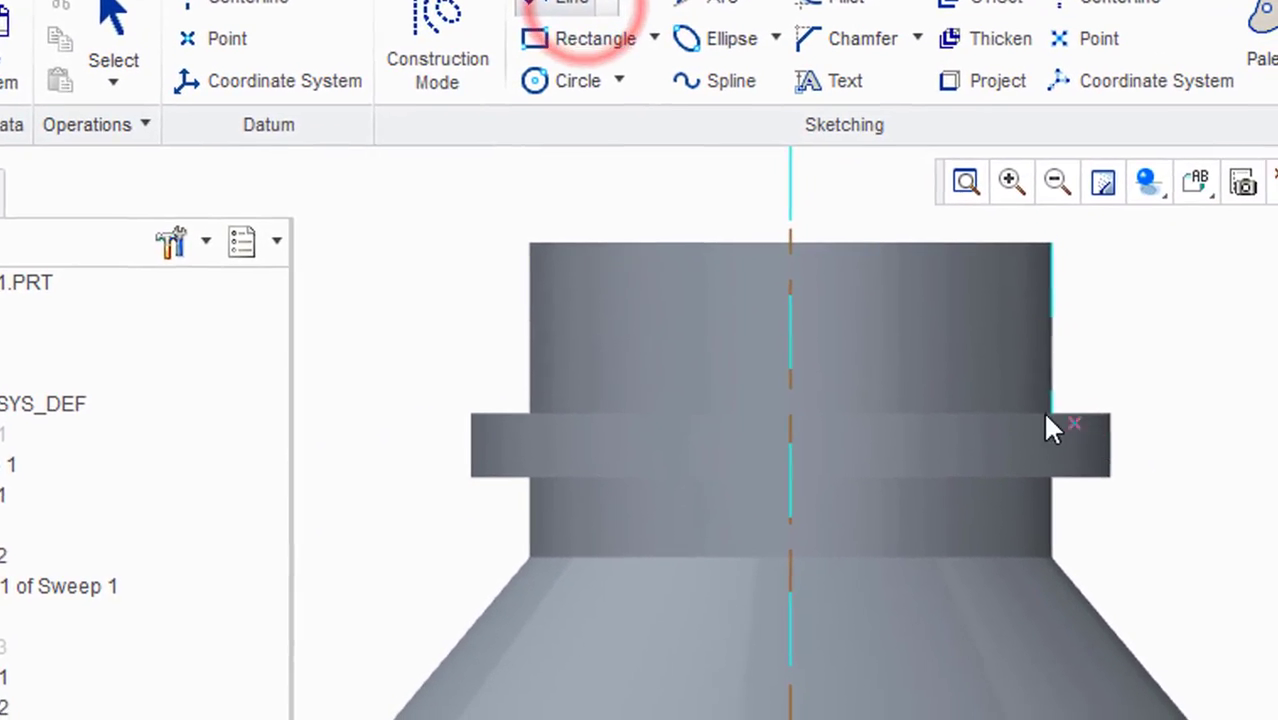
{"action": "left_click", "coordinate": [1159, 500]}
{"action": "left_click", "coordinate": [1046, 240]}
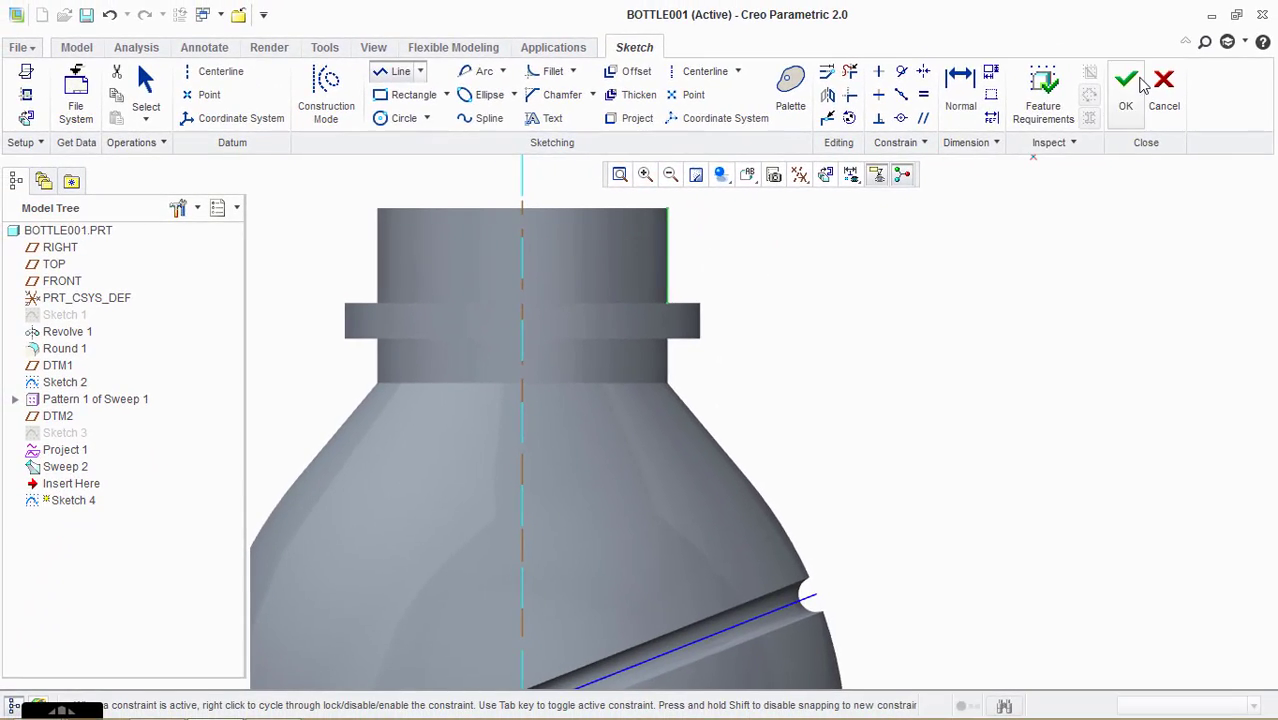
{"action": "left_click", "coordinate": [1127, 85]}
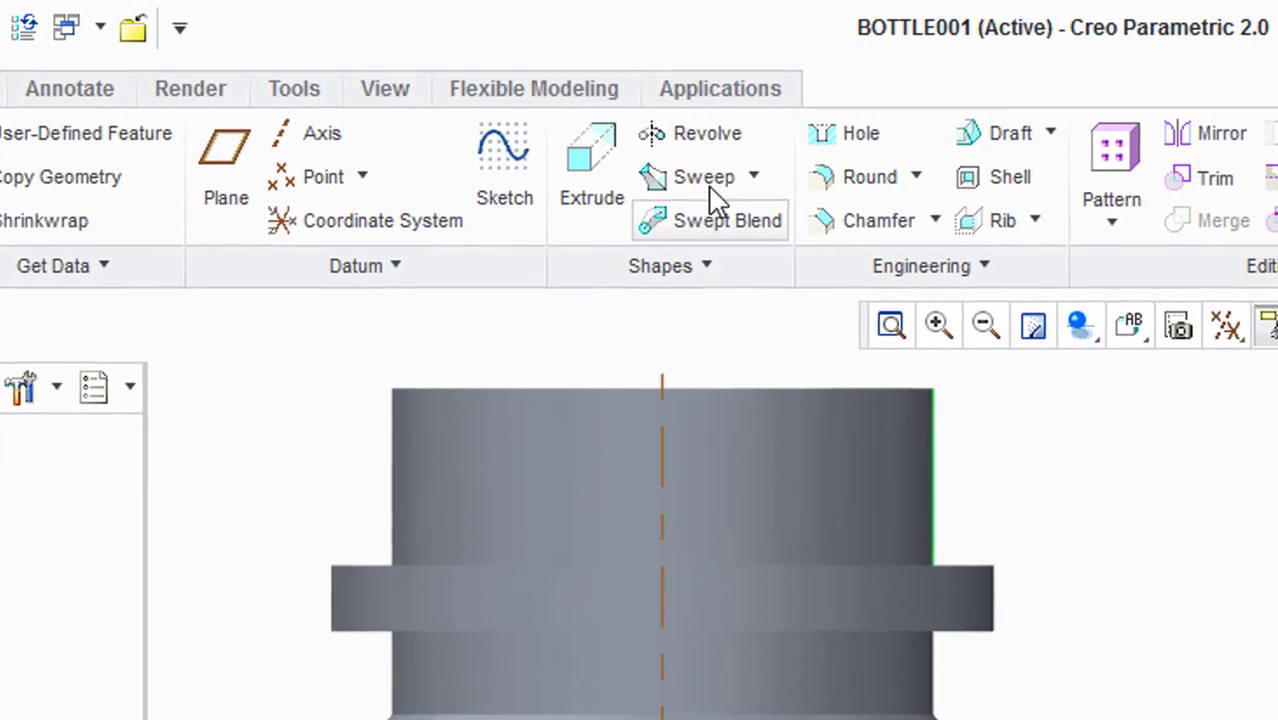
- Start a helical sweep on the neck-edge profile and sketch a small triangular thread section
{"action": "left_click", "coordinate": [755, 177]}
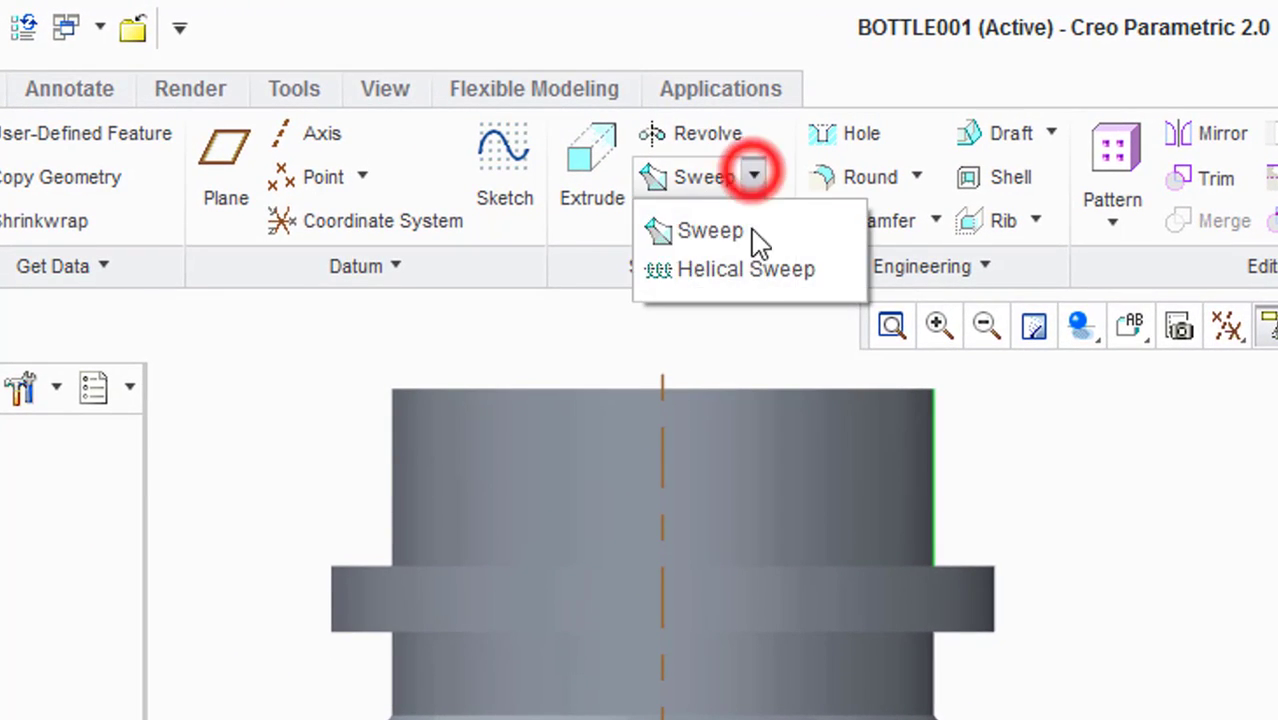
{"action": "left_click", "coordinate": [757, 268]}
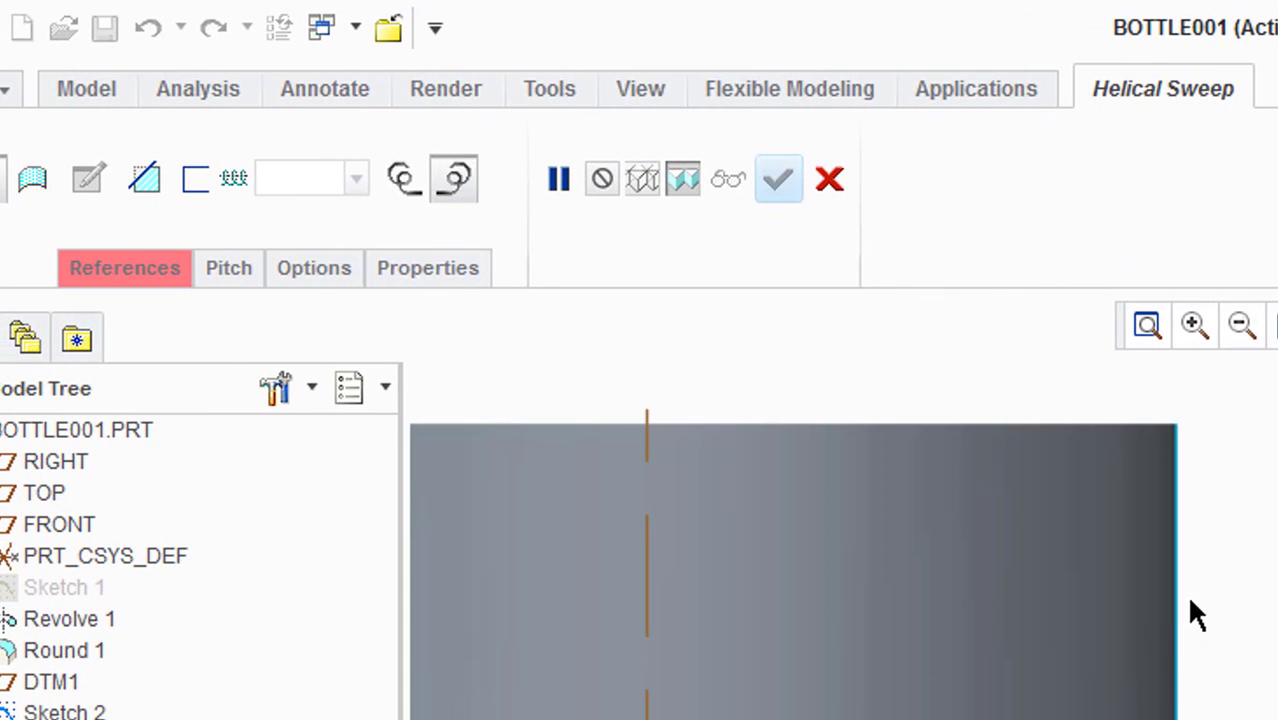
{"action": "left_click", "coordinate": [1175, 600]}
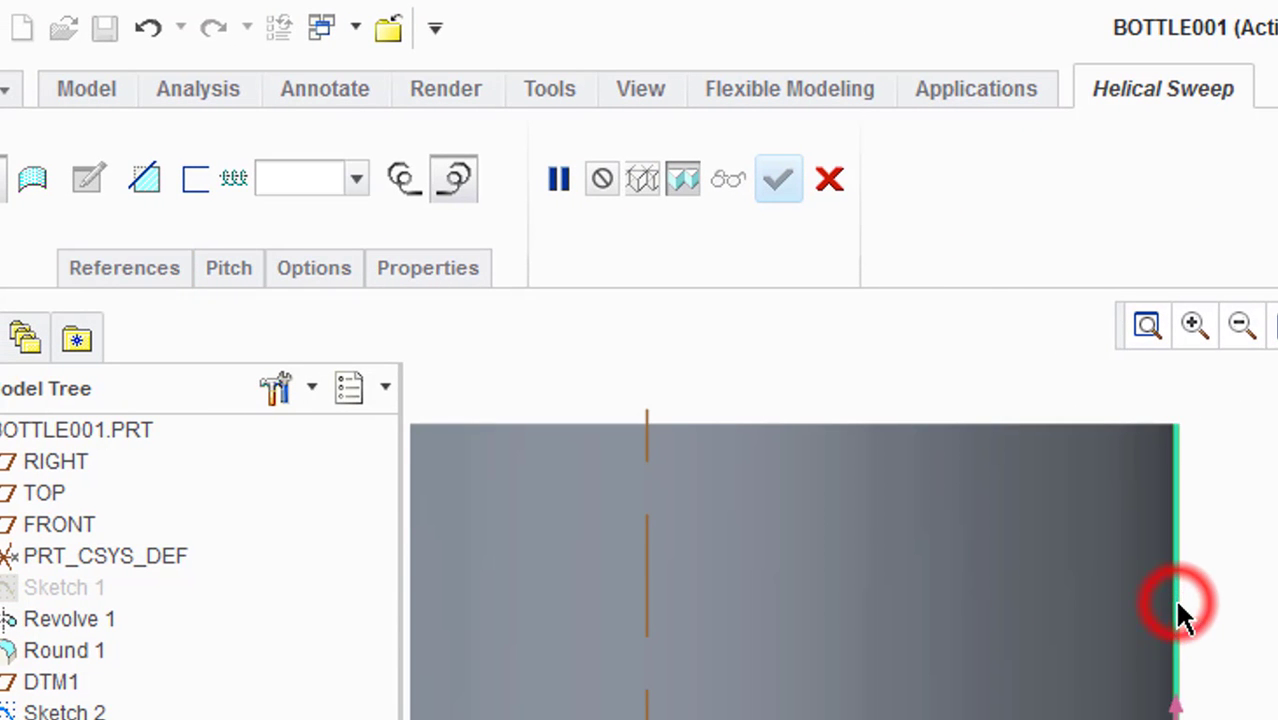
{"action": "left_click", "coordinate": [648, 532]}
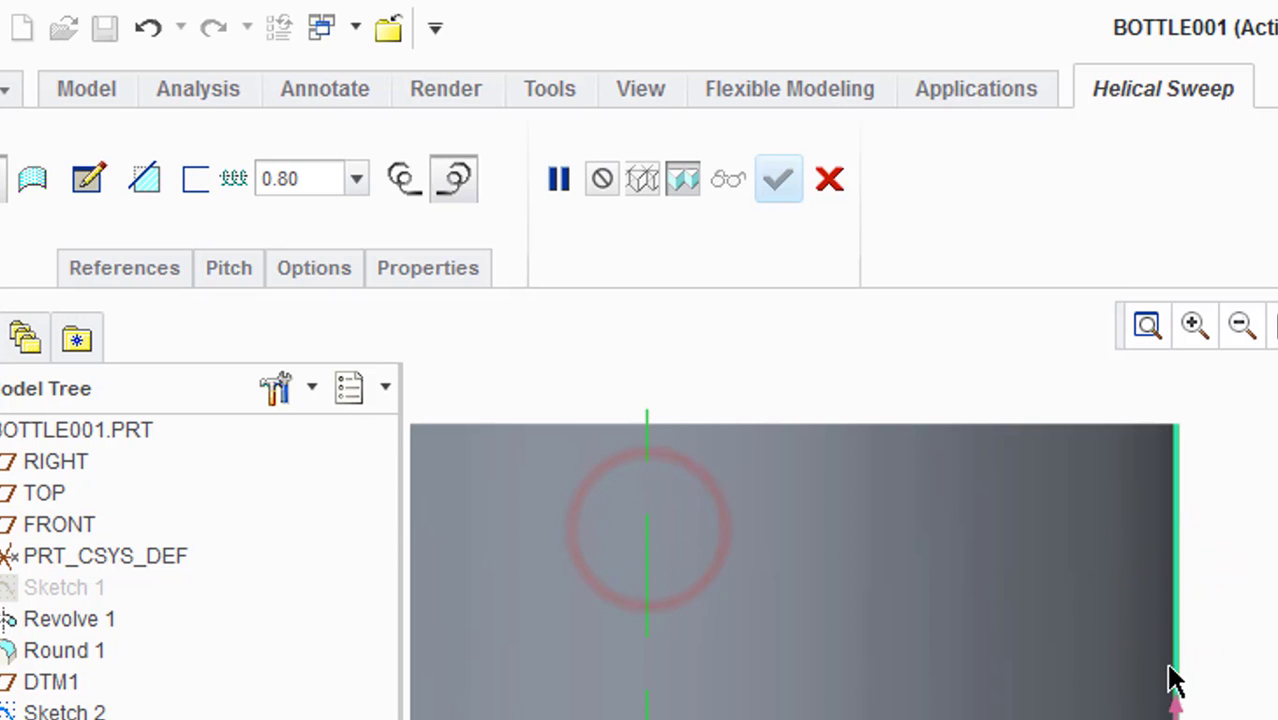
{"action": "left_click", "coordinate": [90, 176]}
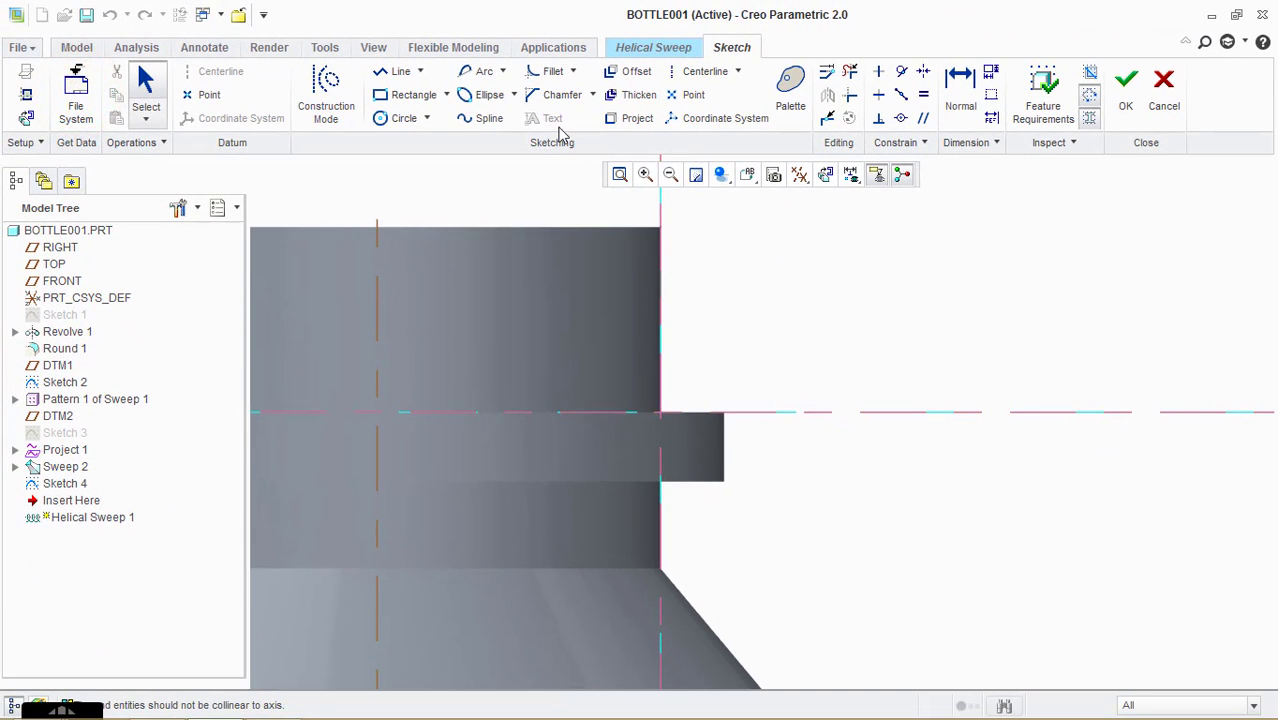
{"action": "left_click", "coordinate": [394, 71]}
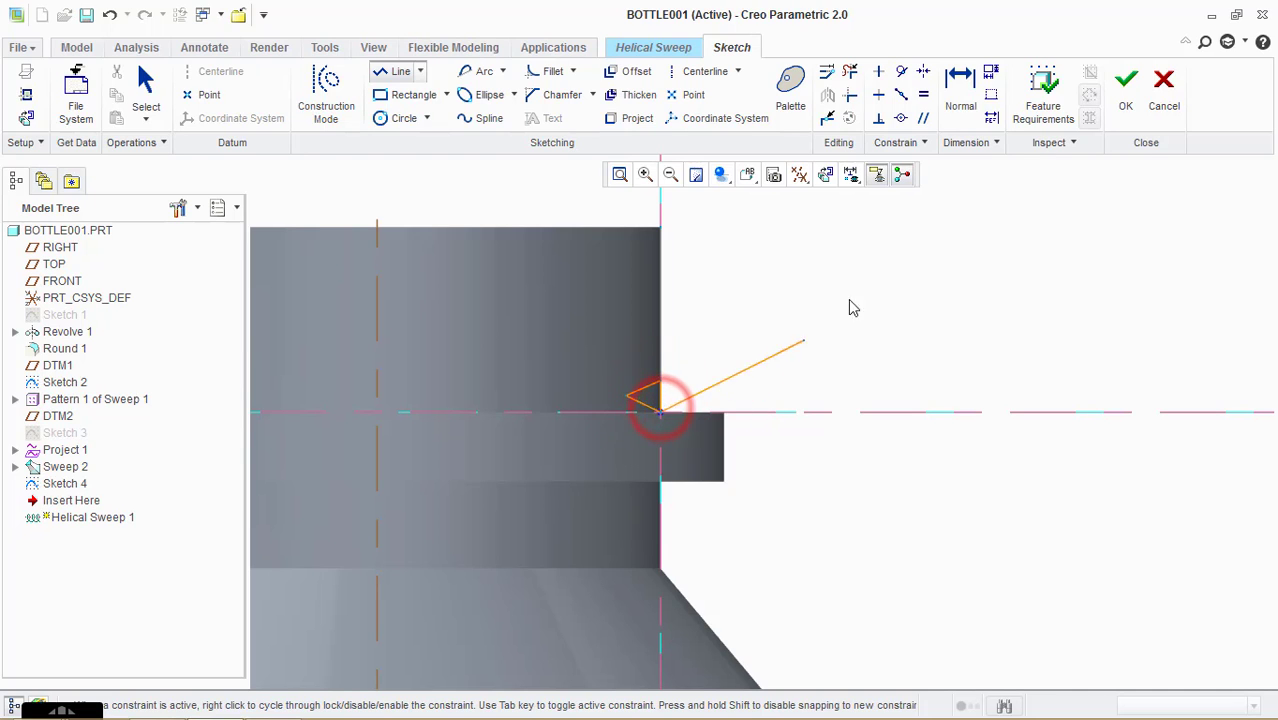
{"action": "left_click", "coordinate": [1124, 98]}
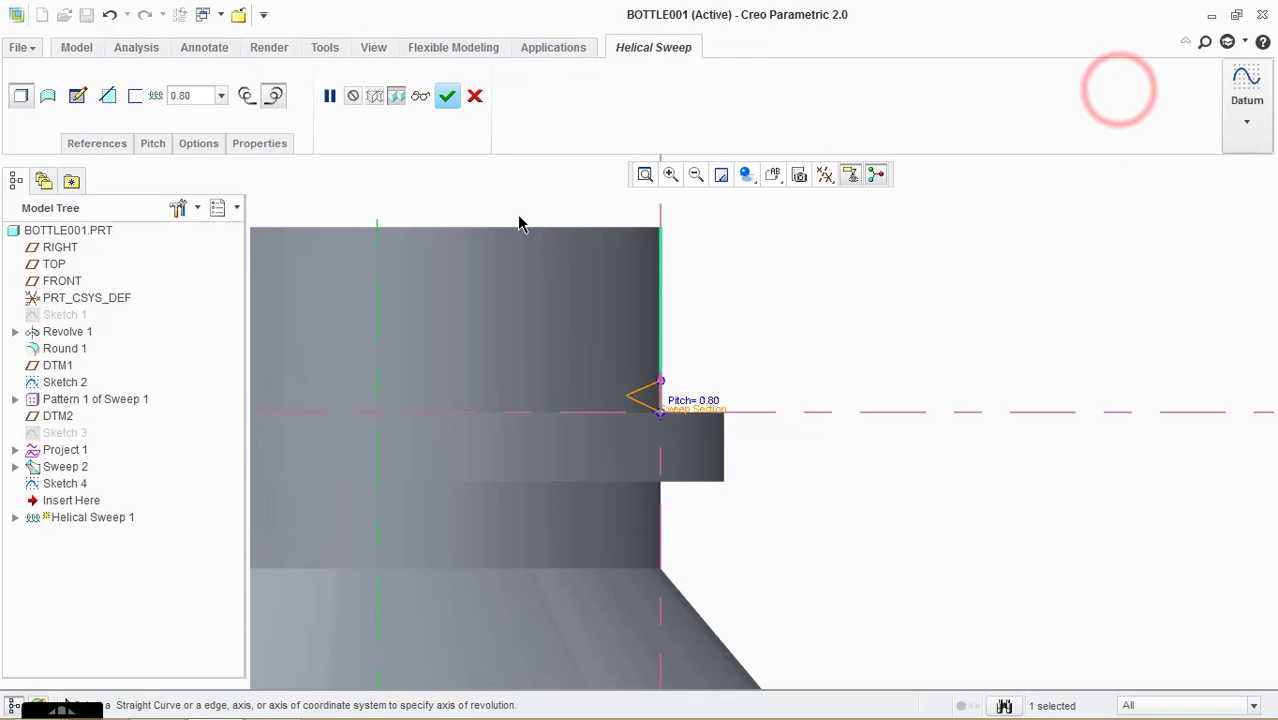
- Change the helical sweep pitch to 2, set it to Remove Material, and complete the thread
{"action": "double_click", "coordinate": [705, 401]}
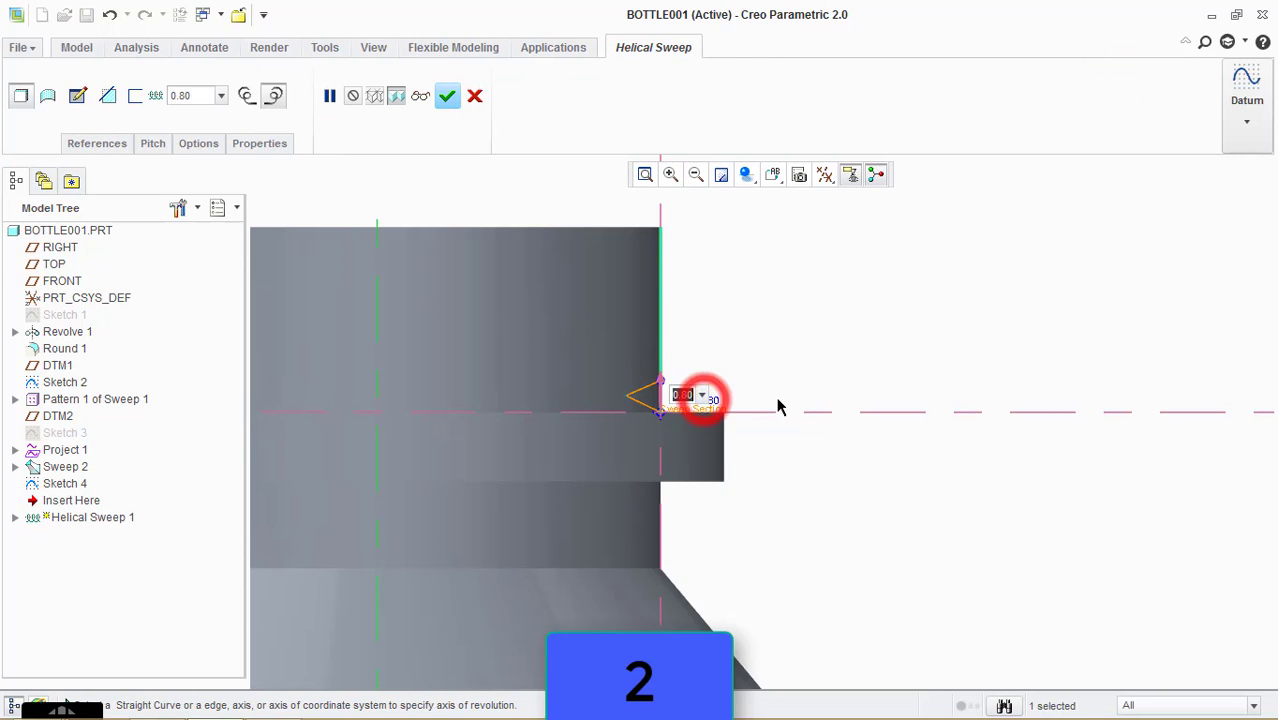
{"action": "type", "text": "2"}
{"action": "key", "text": "Return"}
{"action": "scroll", "coordinate": [479, 257], "scroll_direction": "up", "scroll_amount": 5}
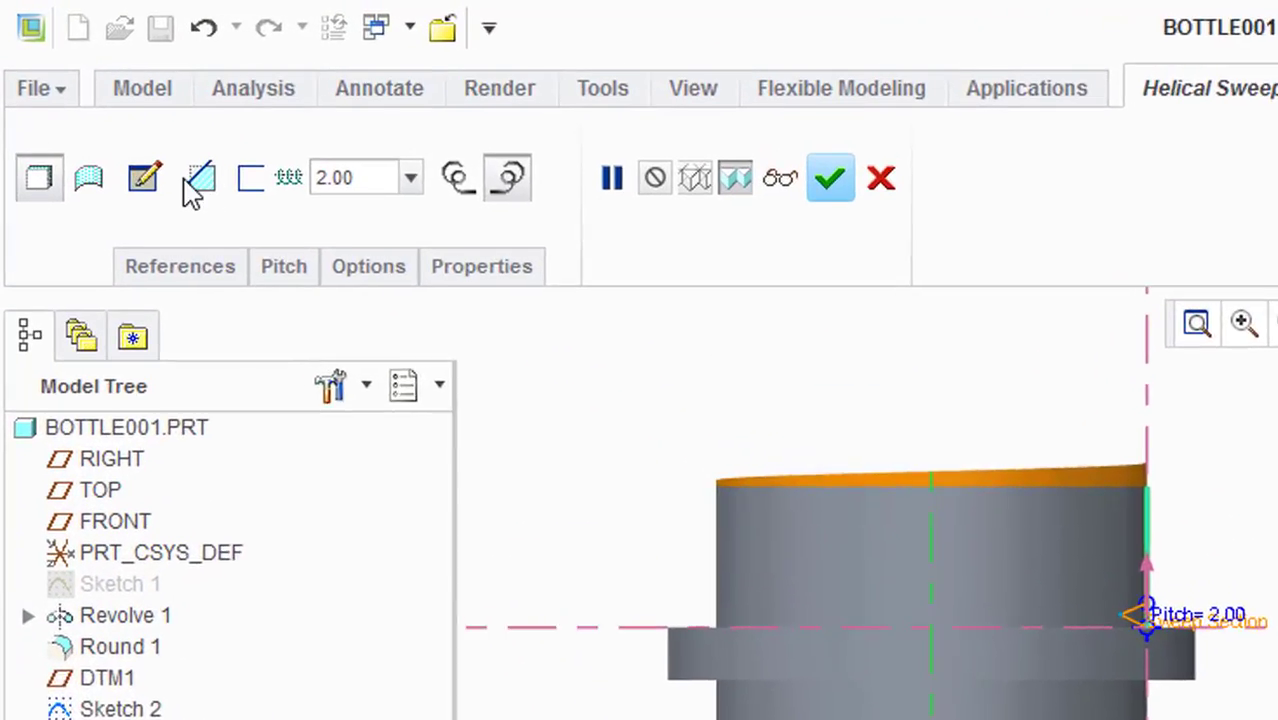
{"action": "left_click", "coordinate": [107, 97]}
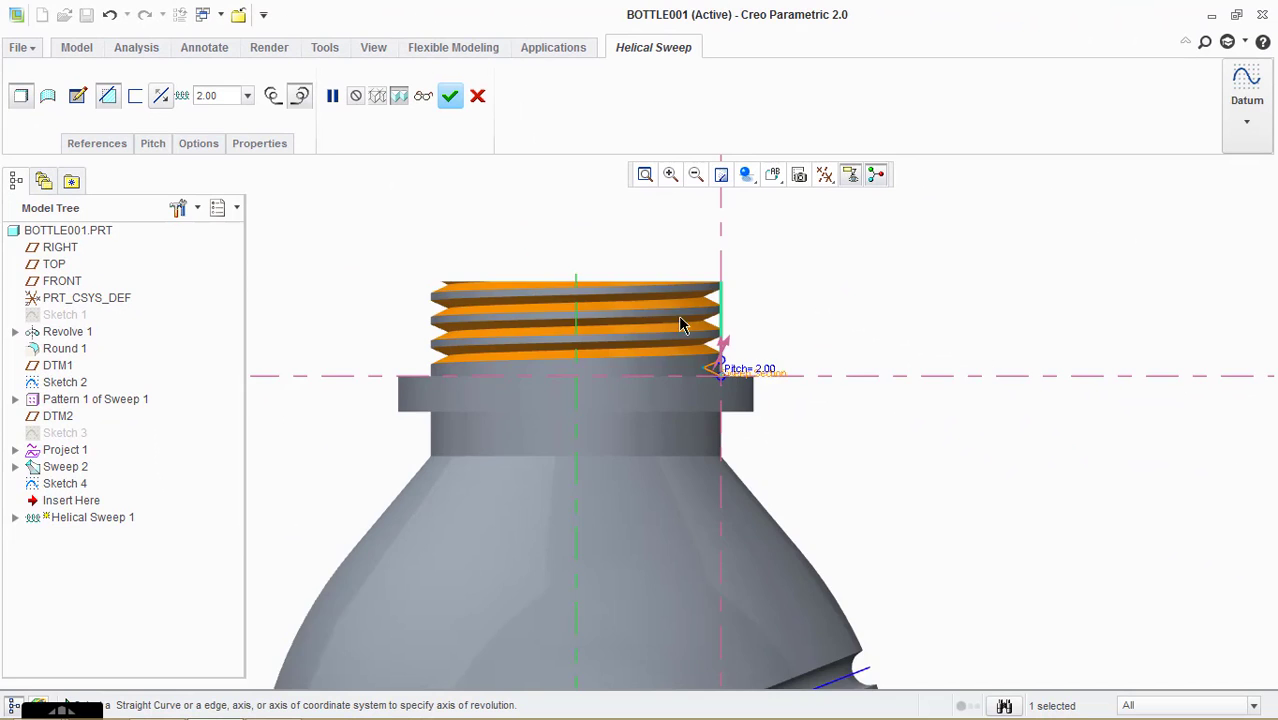
{"action": "scroll", "coordinate": [627, 262], "scroll_direction": "down", "scroll_amount": 2}
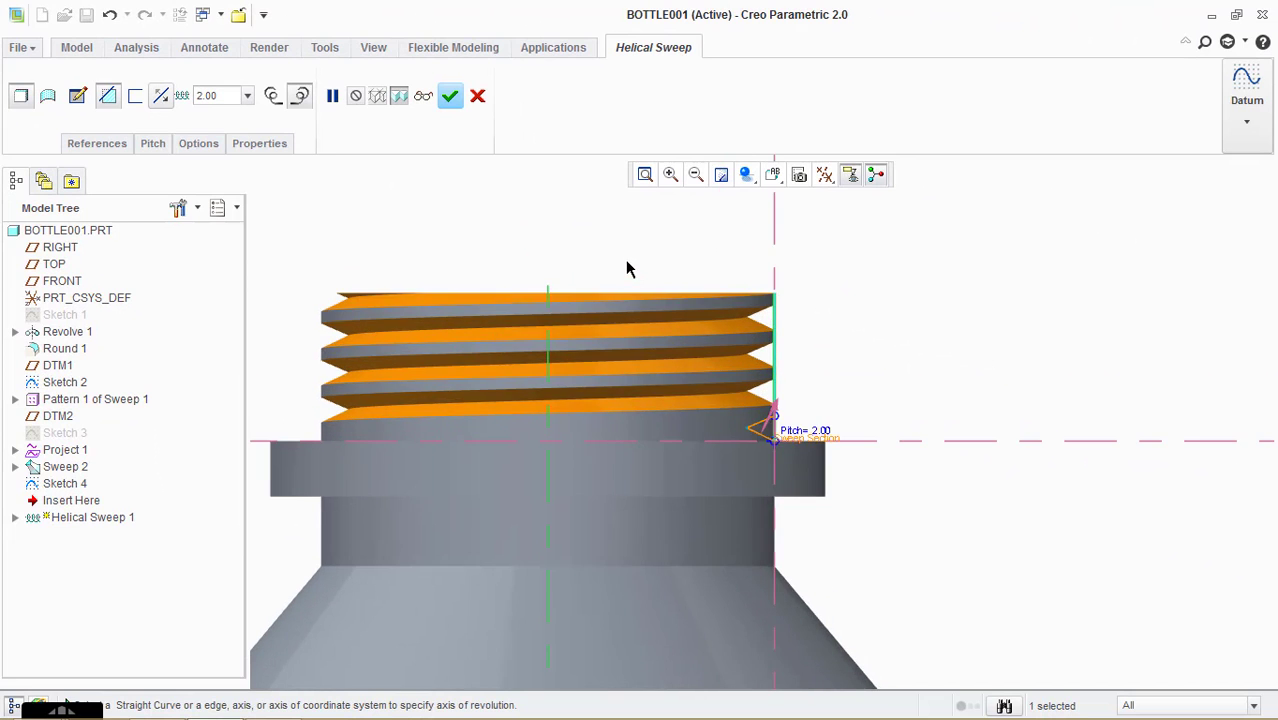
{"action": "scroll", "coordinate": [594, 270], "scroll_direction": "up", "scroll_amount": 1}
{"action": "left_click", "coordinate": [450, 96]}
{"action": "middle_click_drag", "start_coordinate": [967, 354], "coordinate": [951, 369]}
{"action": "scroll", "coordinate": [817, 379], "scroll_direction": "up", "scroll_amount": 1}
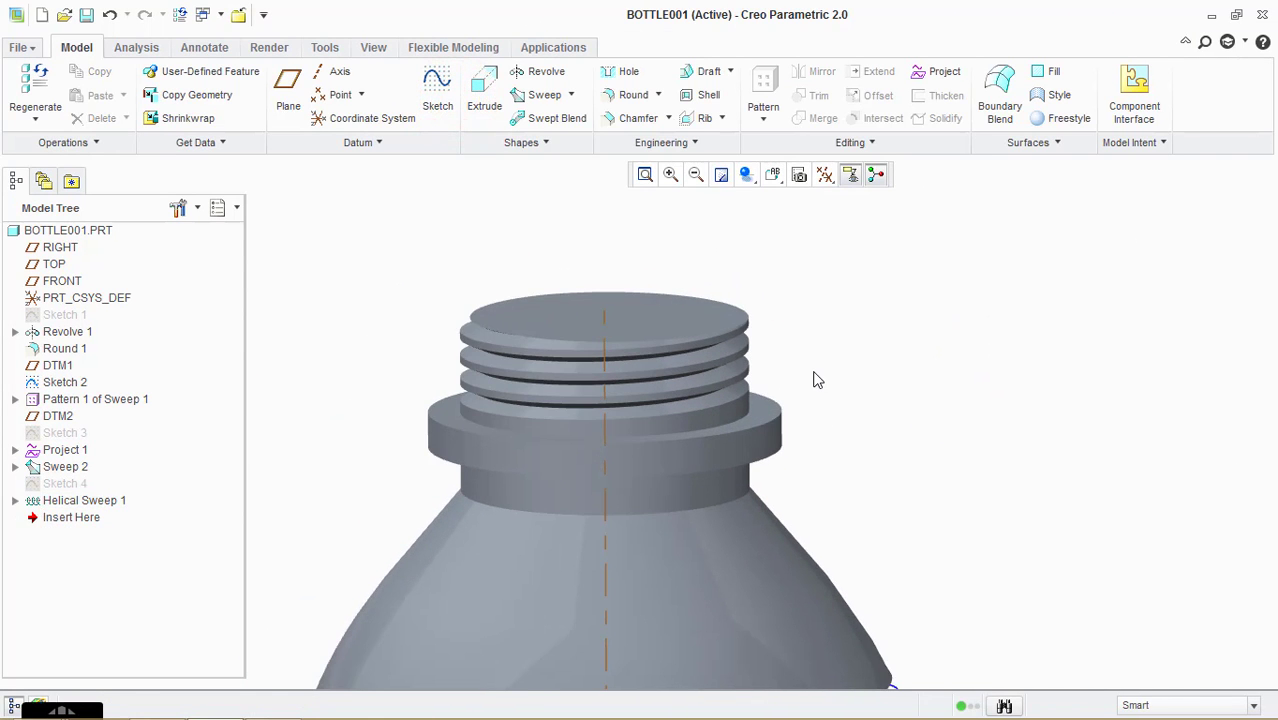
{"action": "middle_click_drag", "start_coordinate": [816, 377], "coordinate": [819, 359]}
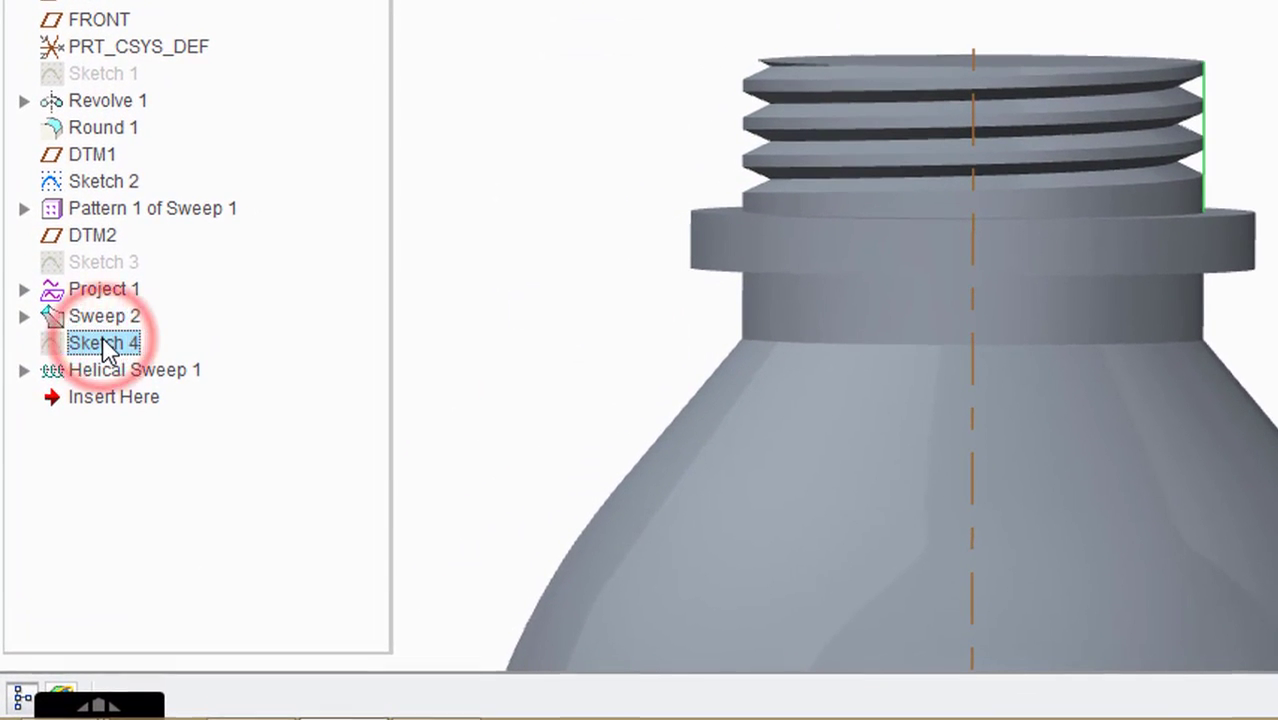
- Redefine Sketch 4, extending its neck line from the top-right corner past the neck's top
{"action": "right_click", "coordinate": [104, 343]}
{"action": "left_click", "coordinate": [214, 55]}
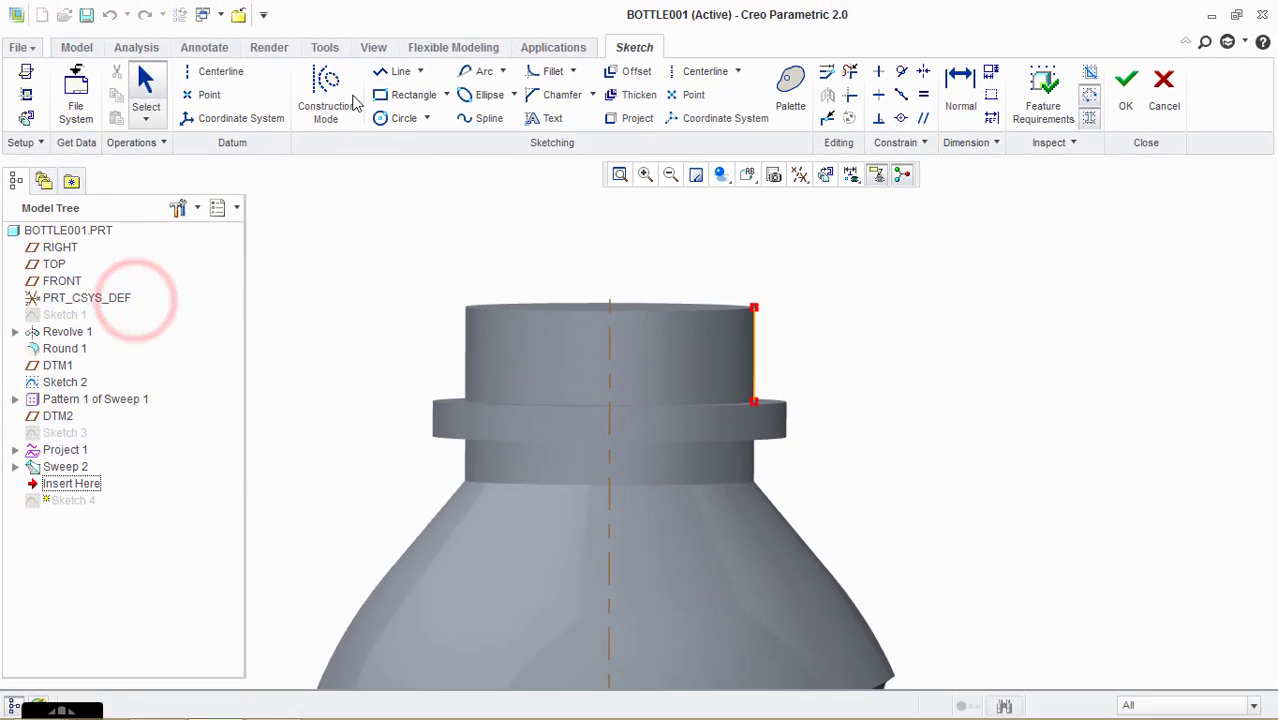
{"action": "left_click", "coordinate": [384, 77]}
{"action": "left_click", "coordinate": [755, 307]}
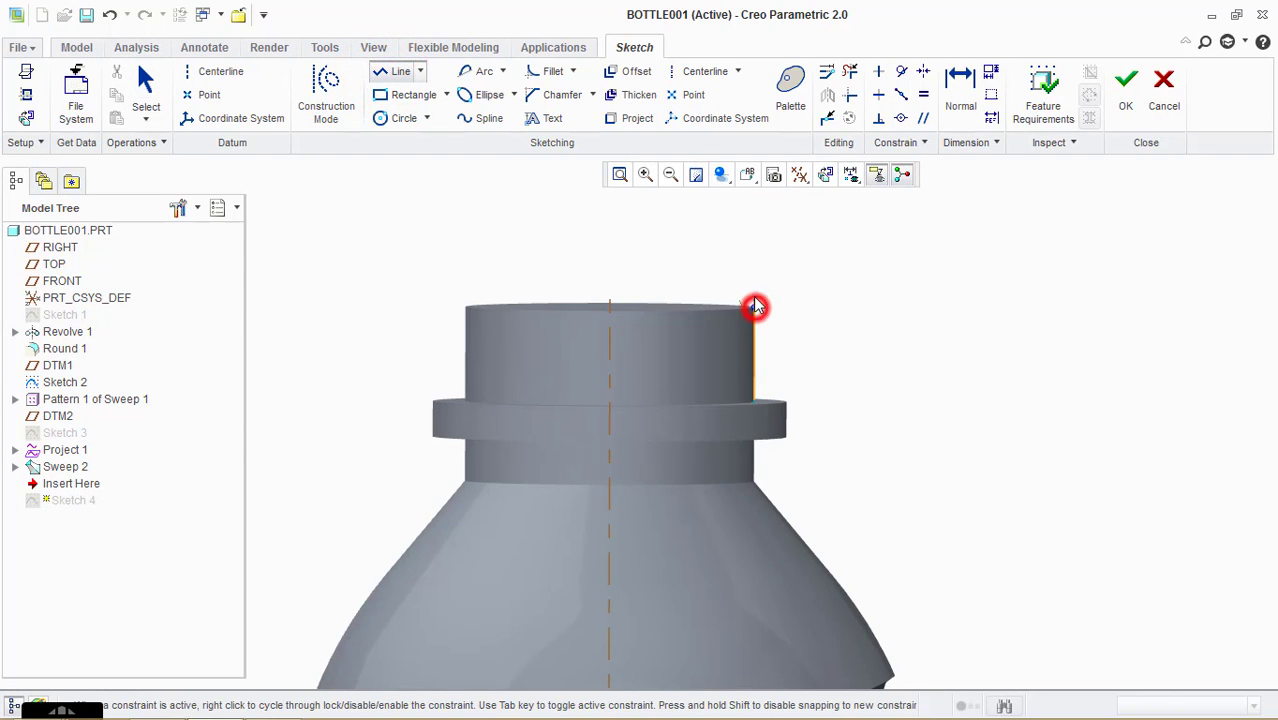
{"action": "middle_click", "coordinate": [799, 298]}
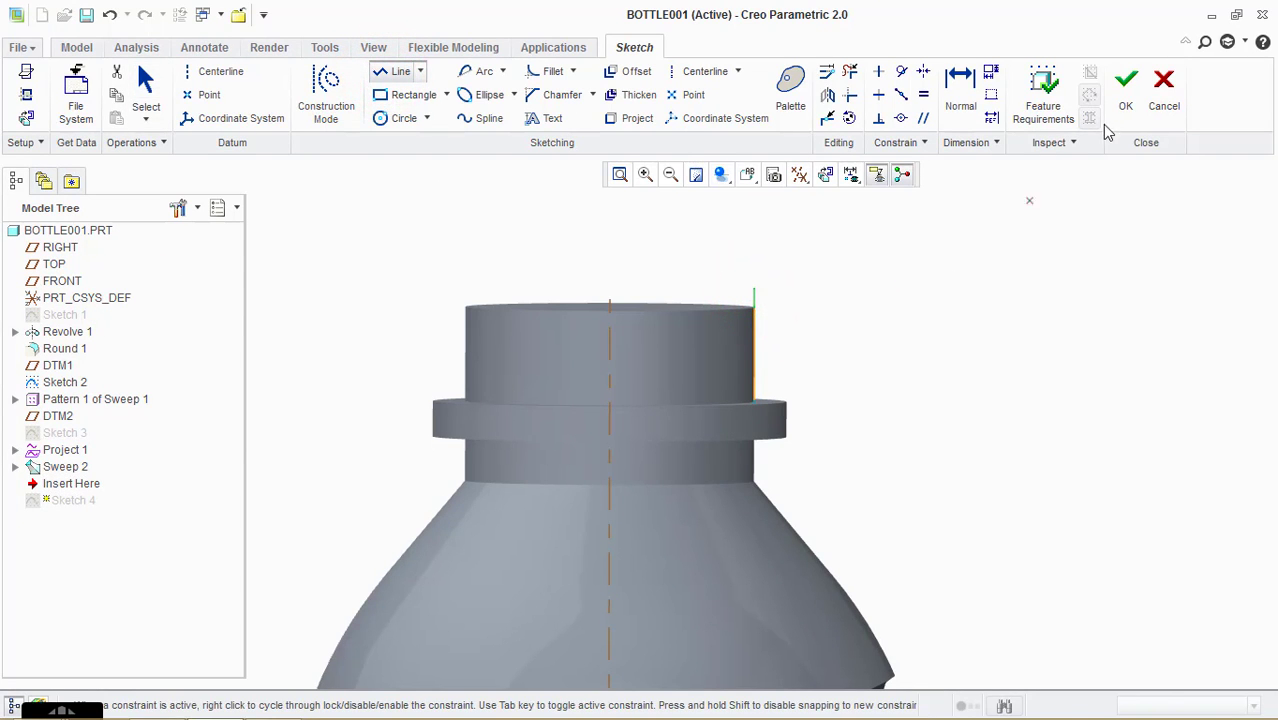
{"action": "left_click", "coordinate": [1126, 100]}
{"action": "left_click", "coordinate": [938, 265]}
{"action": "scroll", "coordinate": [915, 312], "scroll_direction": "up", "scroll_amount": 4}
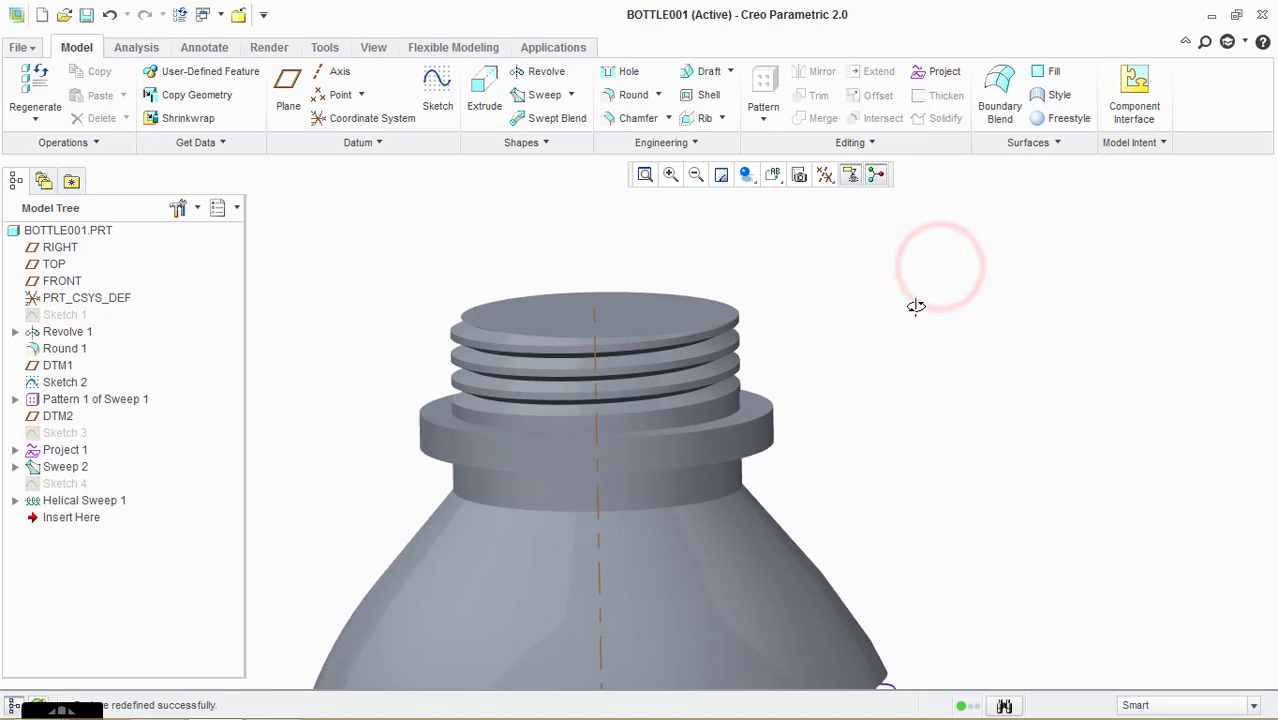
- Orbit the bottle upright, then start and cancel a first sketch attempt
{"action": "scroll", "coordinate": [1041, 499], "scroll_direction": "up", "scroll_amount": 3}
{"action": "middle_click_drag", "start_coordinate": [1041, 499], "coordinate": [1145, 511]}
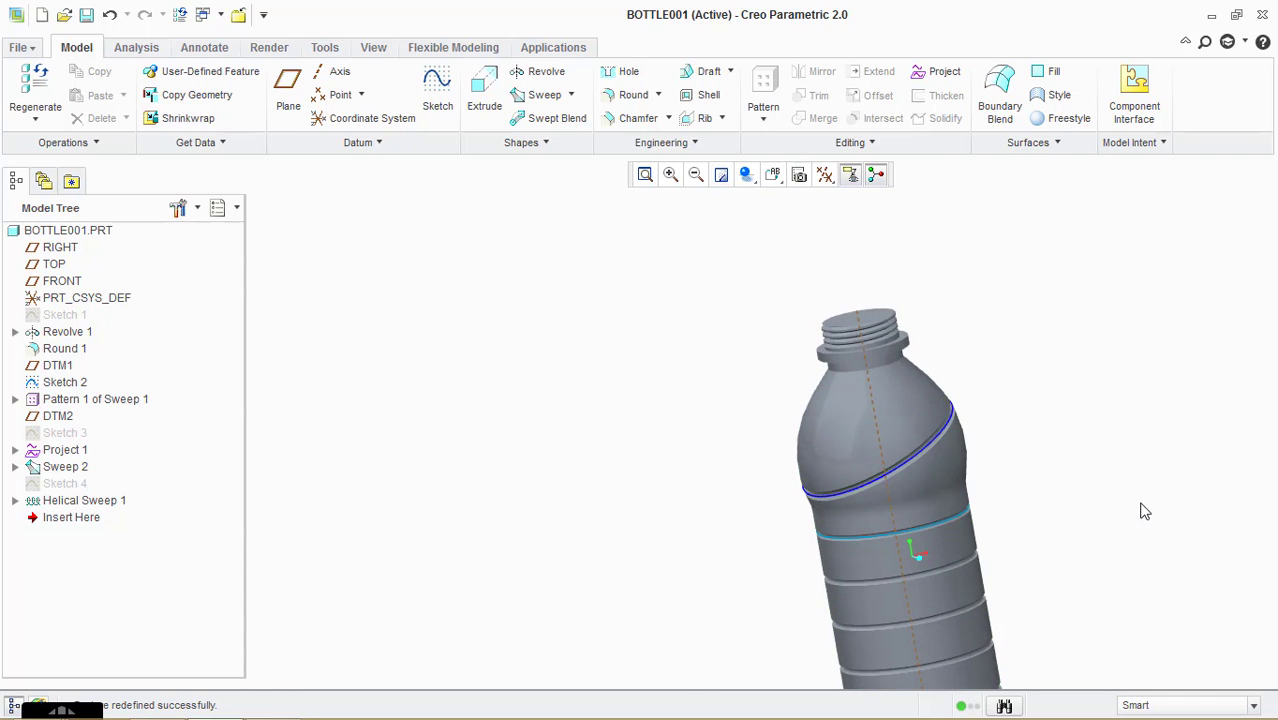
{"action": "middle_click_drag", "start_coordinate": [639, 489], "coordinate": [622, 486]}
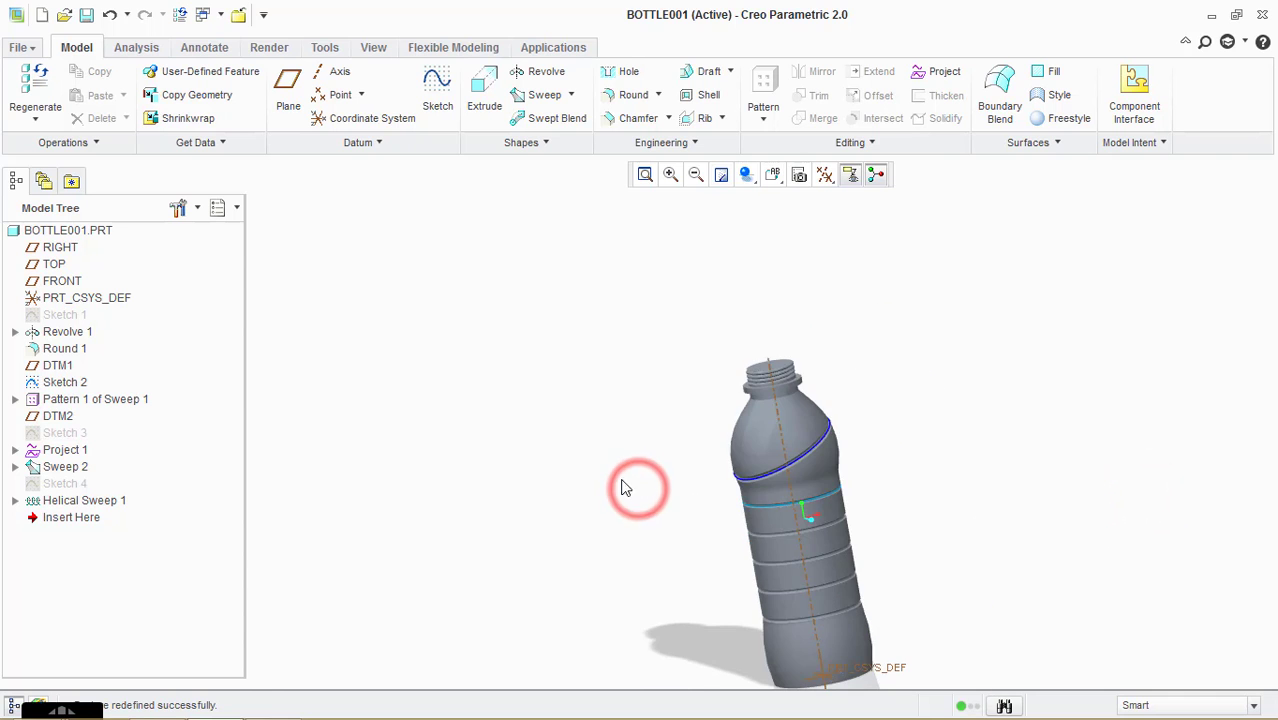
{"action": "left_click", "coordinate": [860, 653]}
{"action": "middle_click_drag", "start_coordinate": [876, 637], "coordinate": [724, 395]}
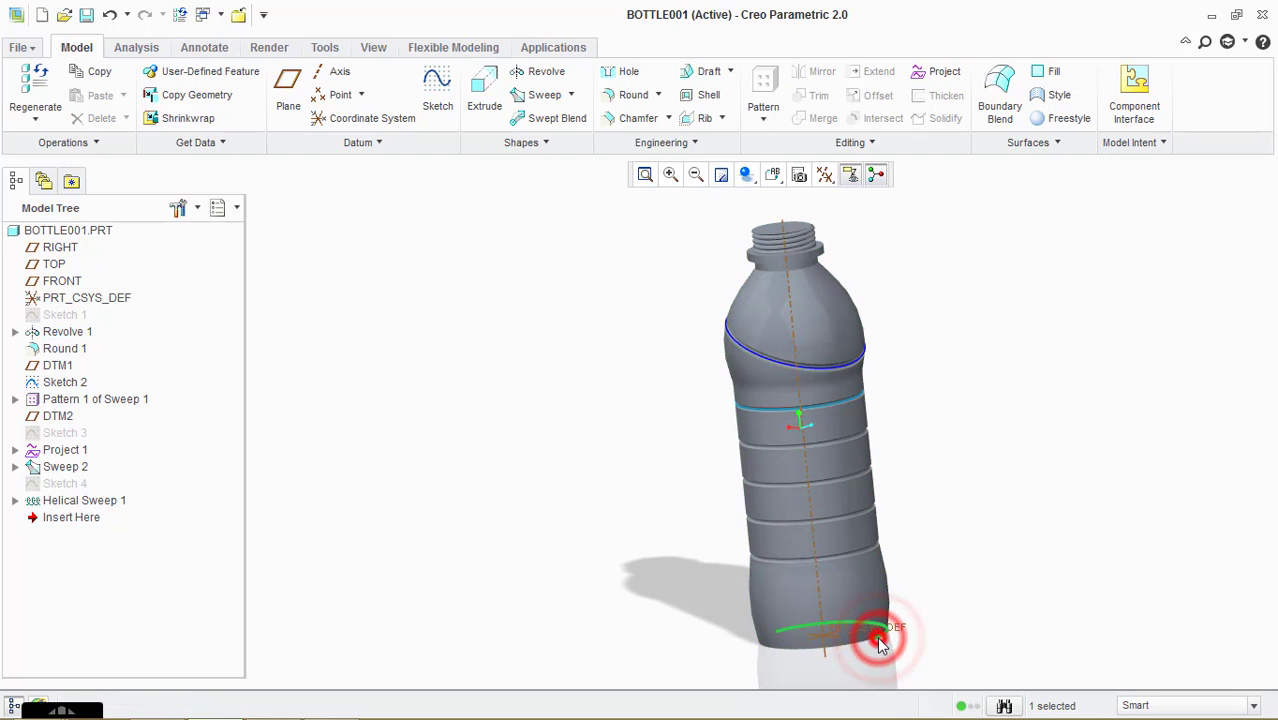
{"action": "middle_click_drag", "start_coordinate": [549, 388], "coordinate": [550, 390]}
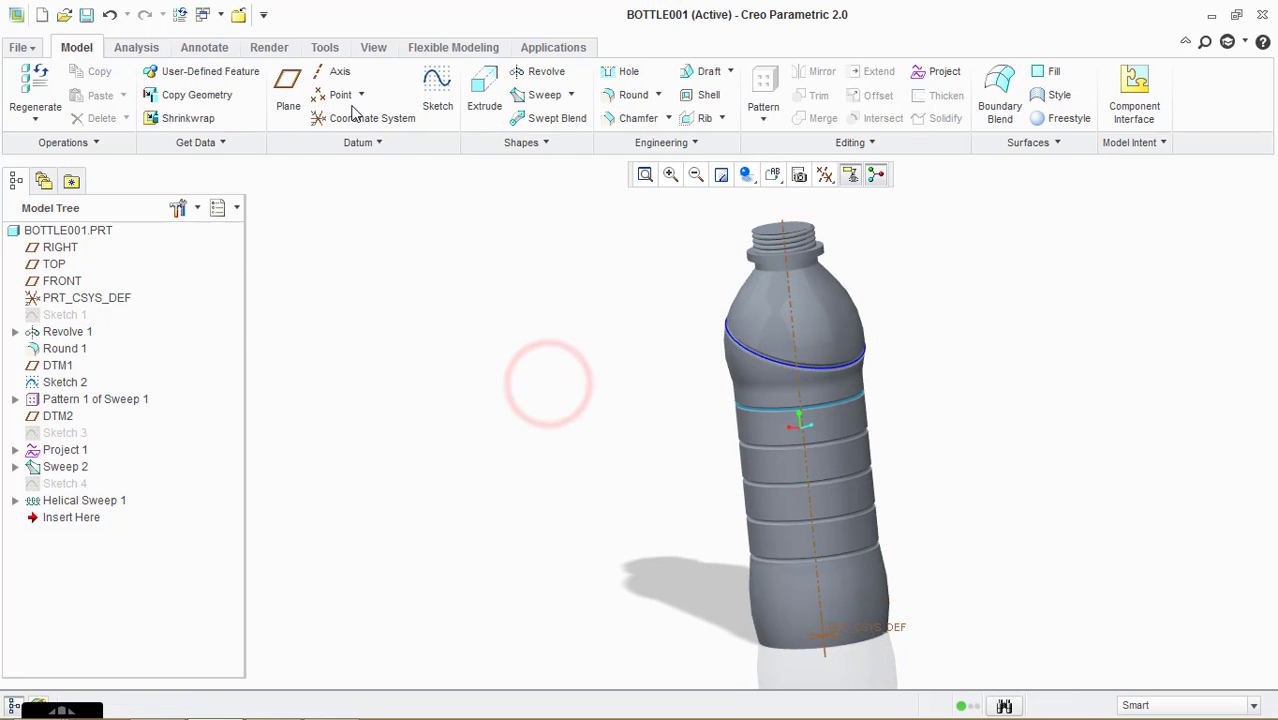
{"action": "left_click", "coordinate": [432, 92]}
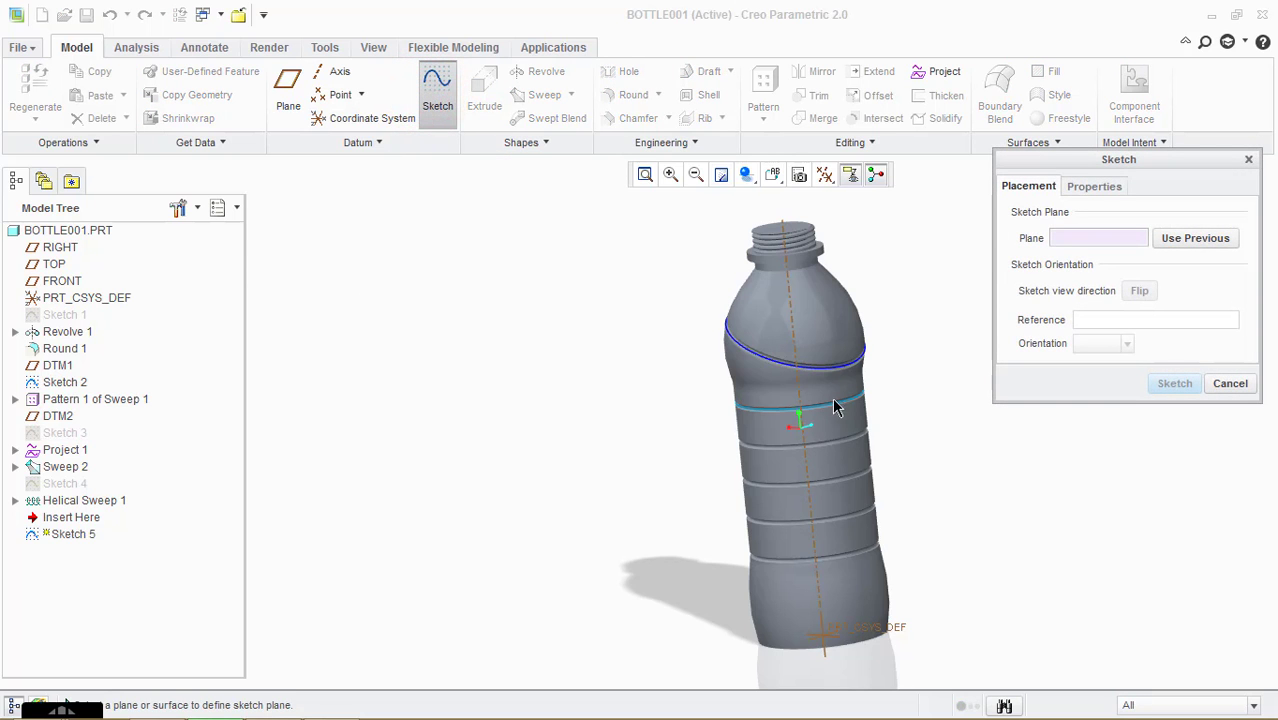
{"action": "left_click", "coordinate": [1221, 381]}
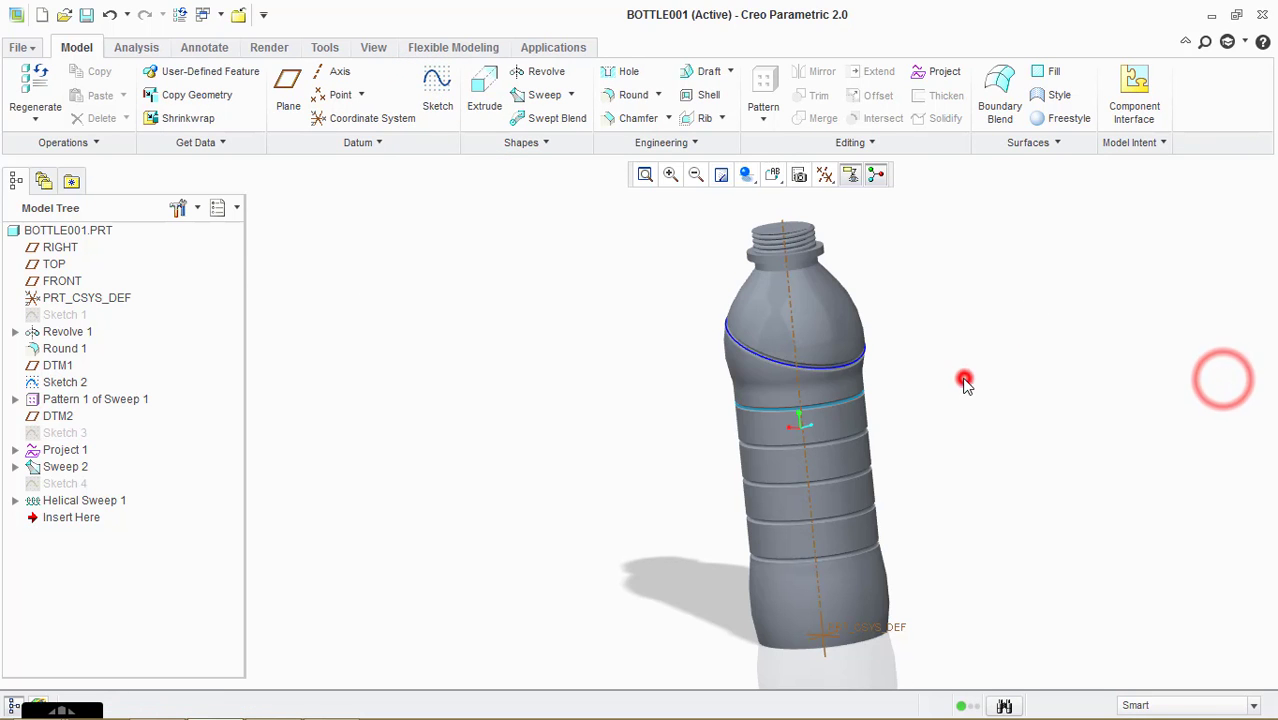
- Turn datum plane display back on and start Sketch 5 on the FRONT plane
{"action": "left_click", "coordinate": [825, 174]}
{"action": "left_click", "coordinate": [885, 303]}
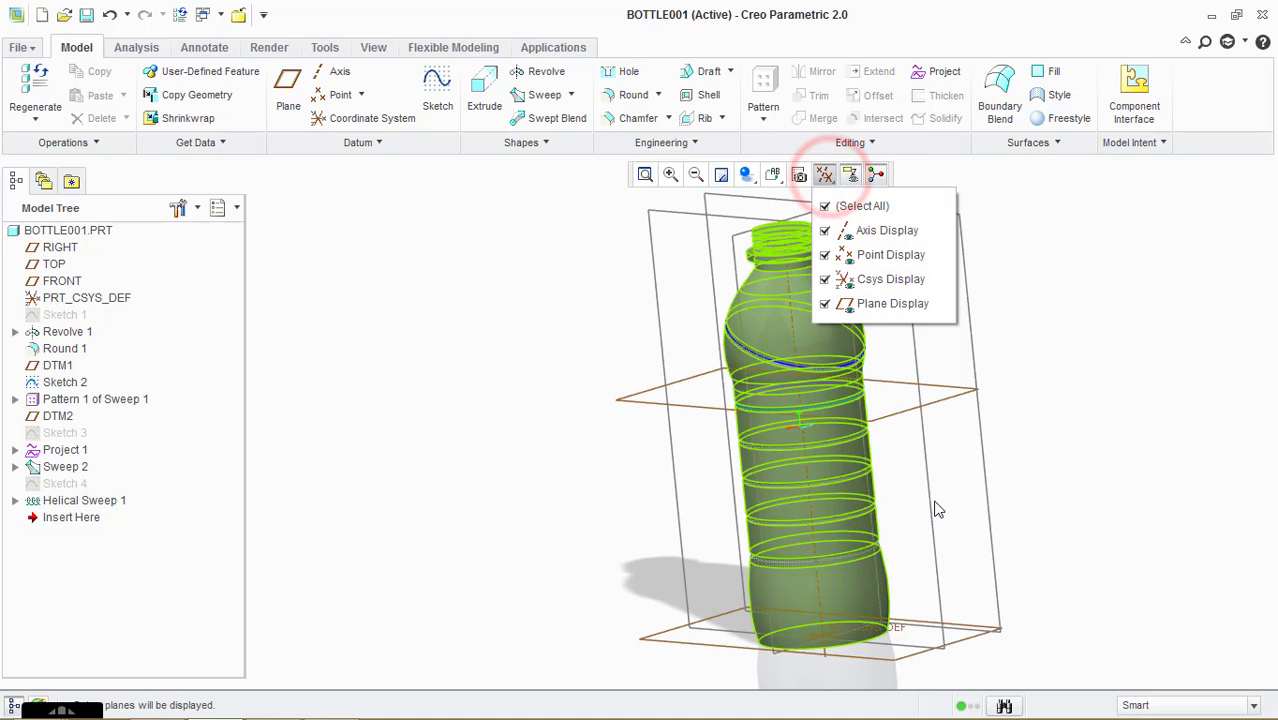
{"action": "left_click", "coordinate": [998, 519]}
{"action": "middle_click_drag", "start_coordinate": [1004, 522], "coordinate": [897, 316]}
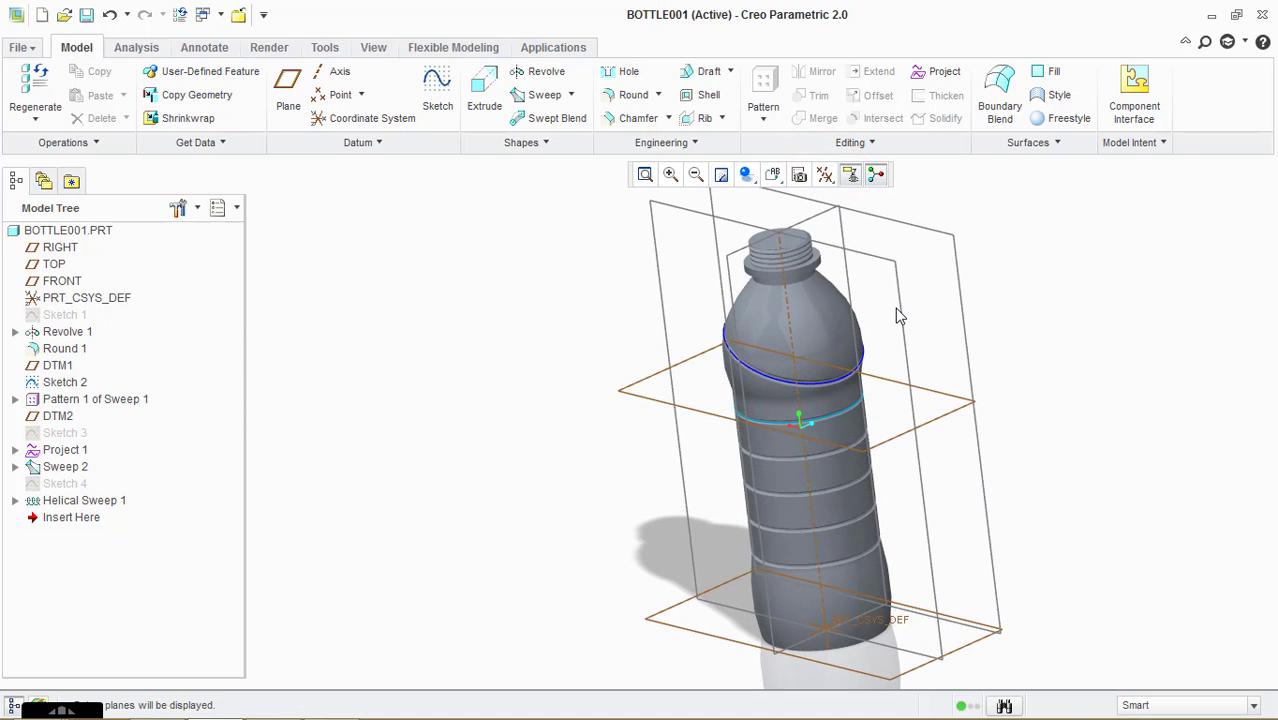
{"action": "left_click", "coordinate": [899, 307]}
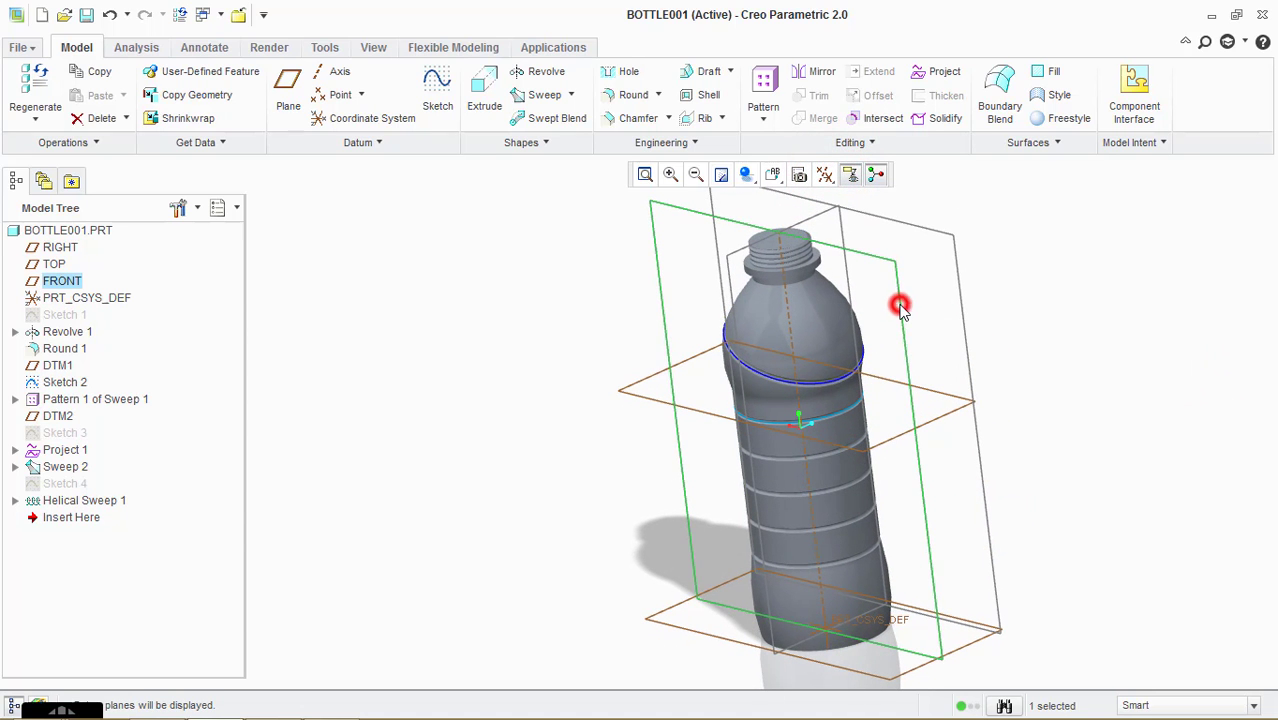
{"action": "left_click", "coordinate": [439, 90]}
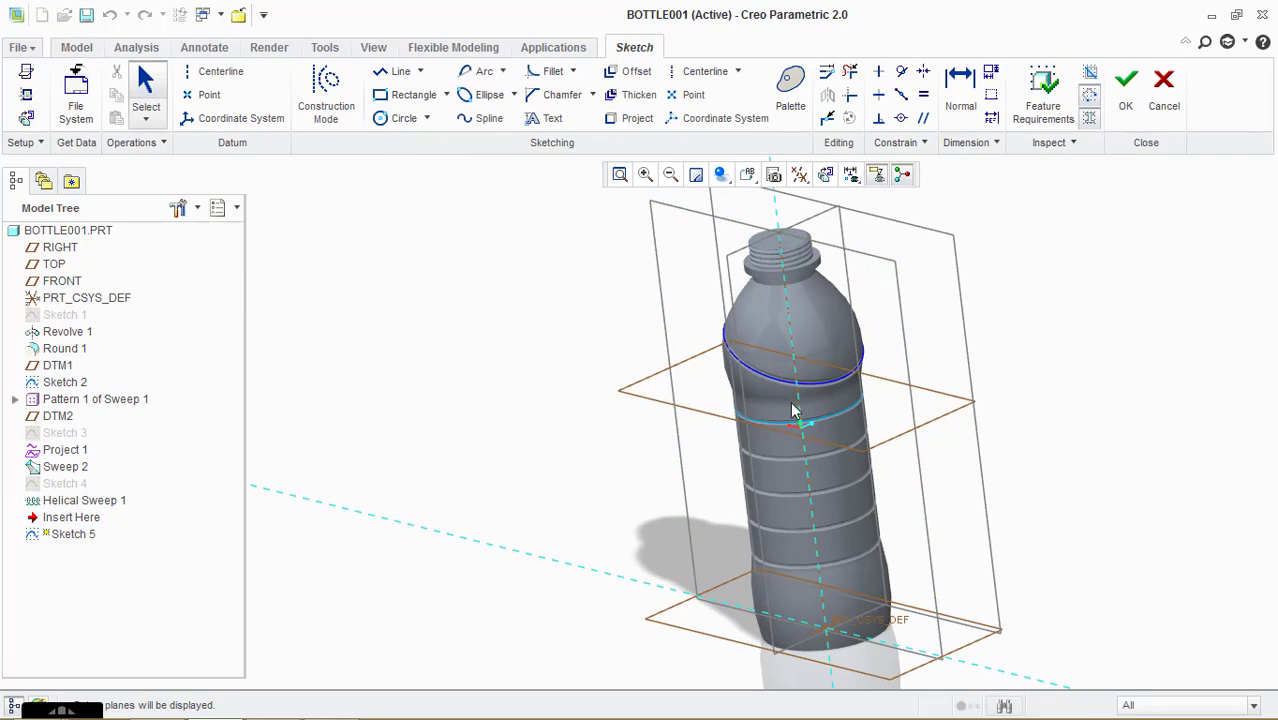
- Orient the bottle to a front view and set the display style to Hidden Line
{"action": "left_click", "coordinate": [826, 177]}
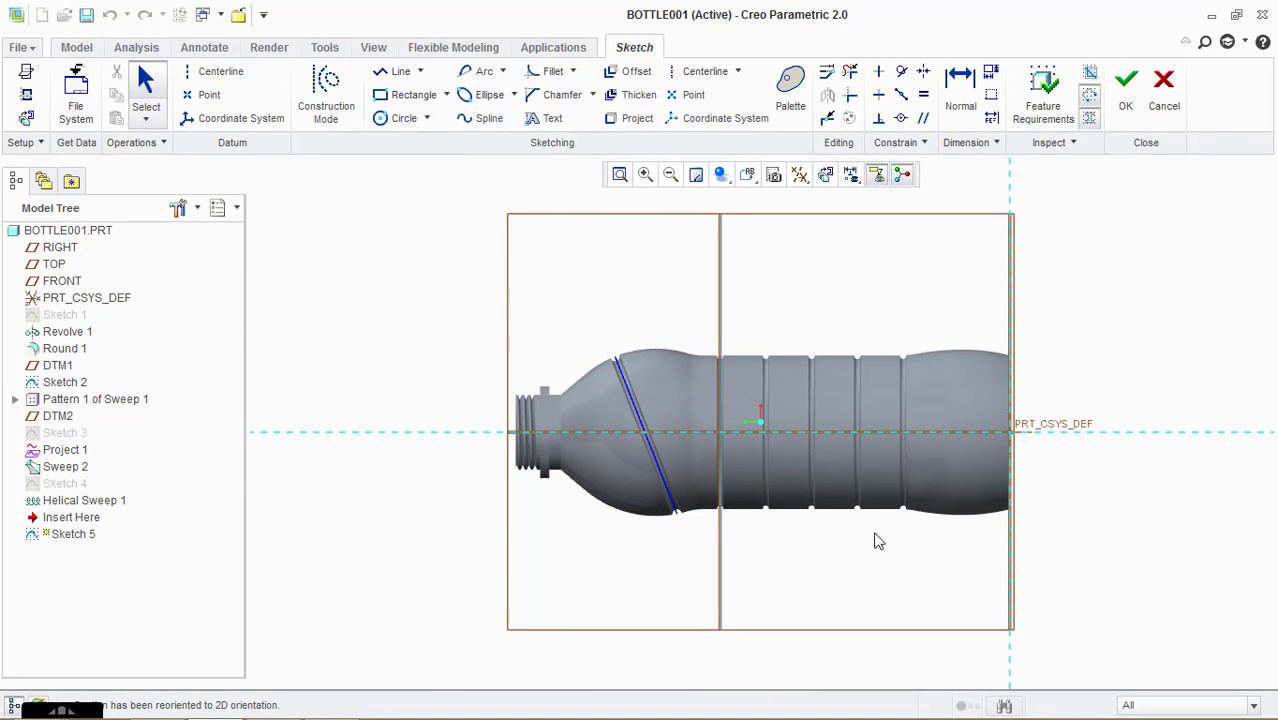
{"action": "mouse_move", "coordinate": [928, 511]}
{"action": "middle_mouse_down"}
{"action": "mouse_move", "coordinate": [956, 542]}
{"action": "mouse_move", "coordinate": [957, 580]}
{"action": "middle_mouse_up"}
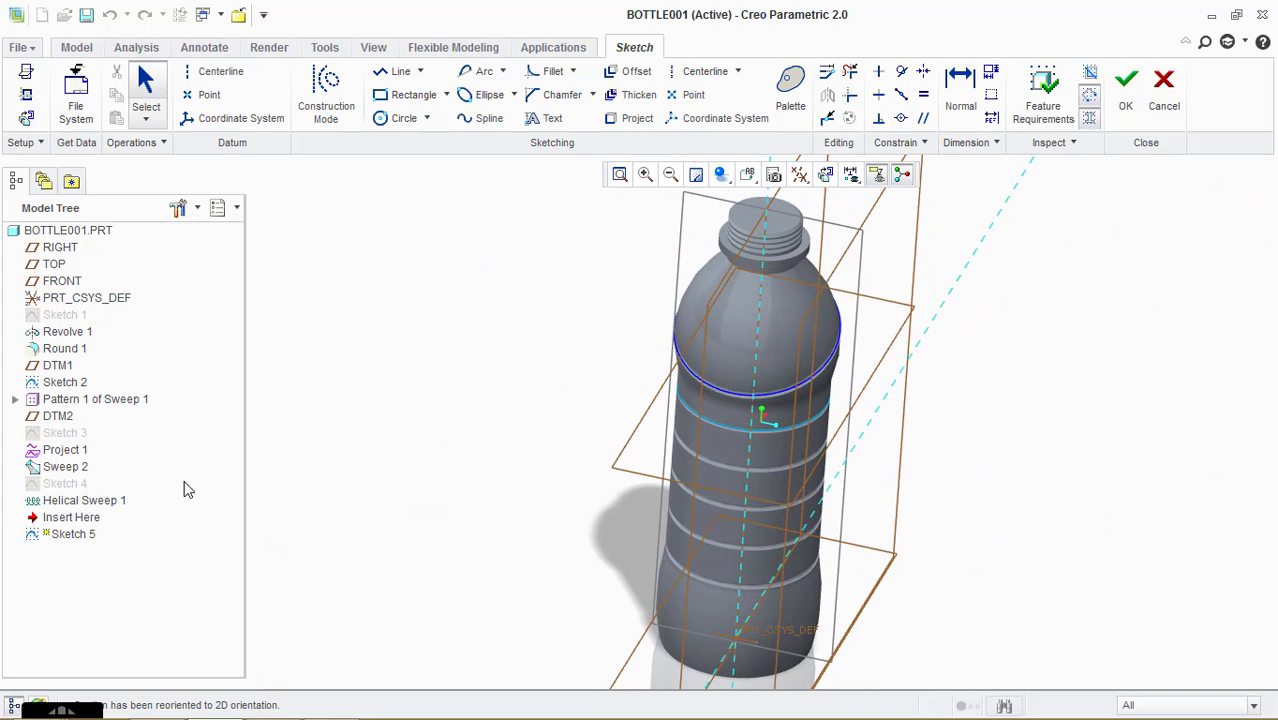
{"action": "scroll", "coordinate": [594, 488], "scroll_direction": "down", "scroll_amount": 2}
{"action": "mouse_move", "coordinate": [790, 557]}
{"action": "middle_mouse_down"}
{"action": "mouse_move", "coordinate": [776, 505]}
{"action": "mouse_move", "coordinate": [850, 533]}
{"action": "mouse_move", "coordinate": [926, 531]}
{"action": "mouse_move", "coordinate": [924, 562]}
{"action": "mouse_move", "coordinate": [900, 452]}
{"action": "middle_mouse_up"}
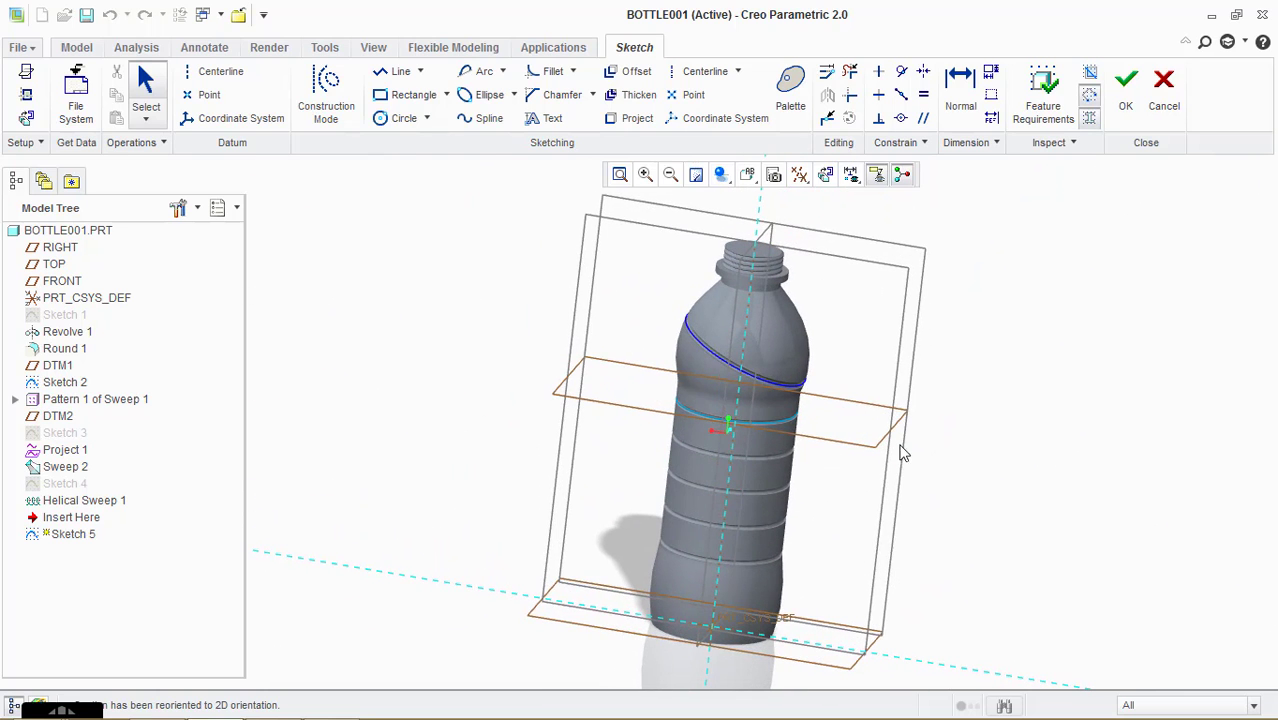
{"action": "left_click", "coordinate": [747, 175]}
{"action": "left_click", "coordinate": [779, 274]}
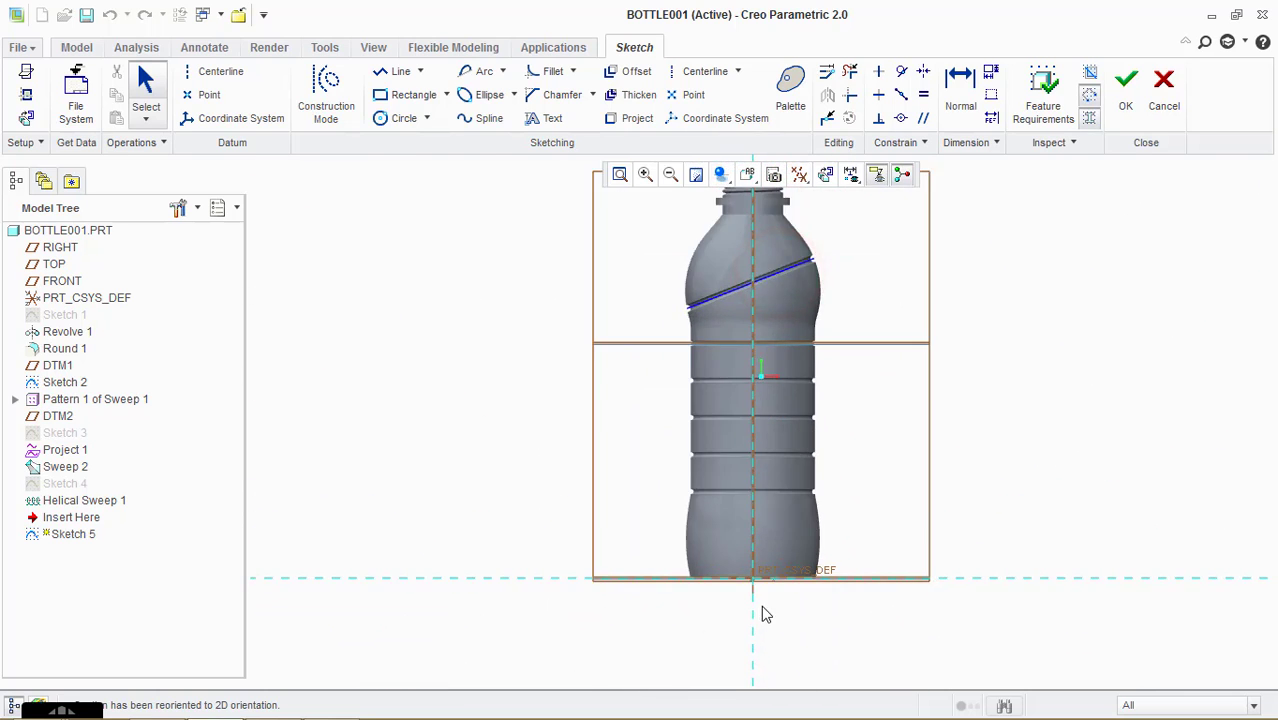
{"action": "scroll", "coordinate": [776, 538], "scroll_direction": "up", "scroll_amount": 5}
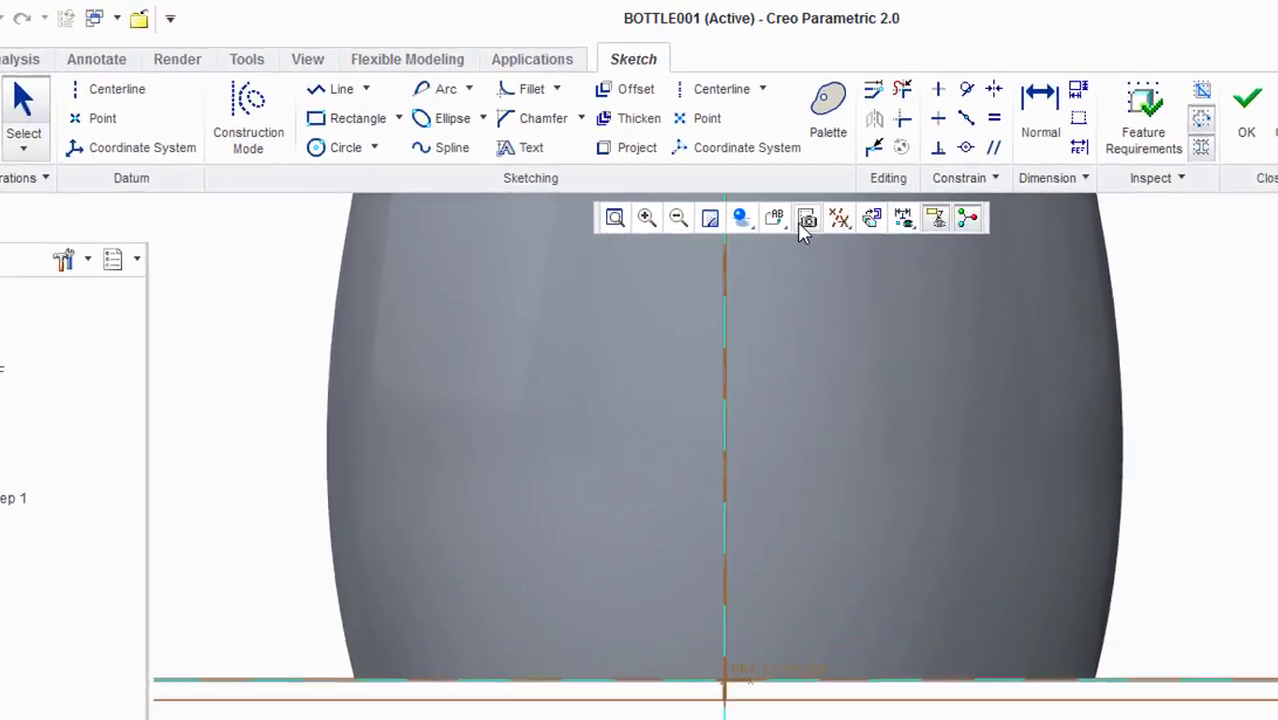
{"action": "left_click", "coordinate": [747, 175]}
{"action": "left_click", "coordinate": [785, 310]}
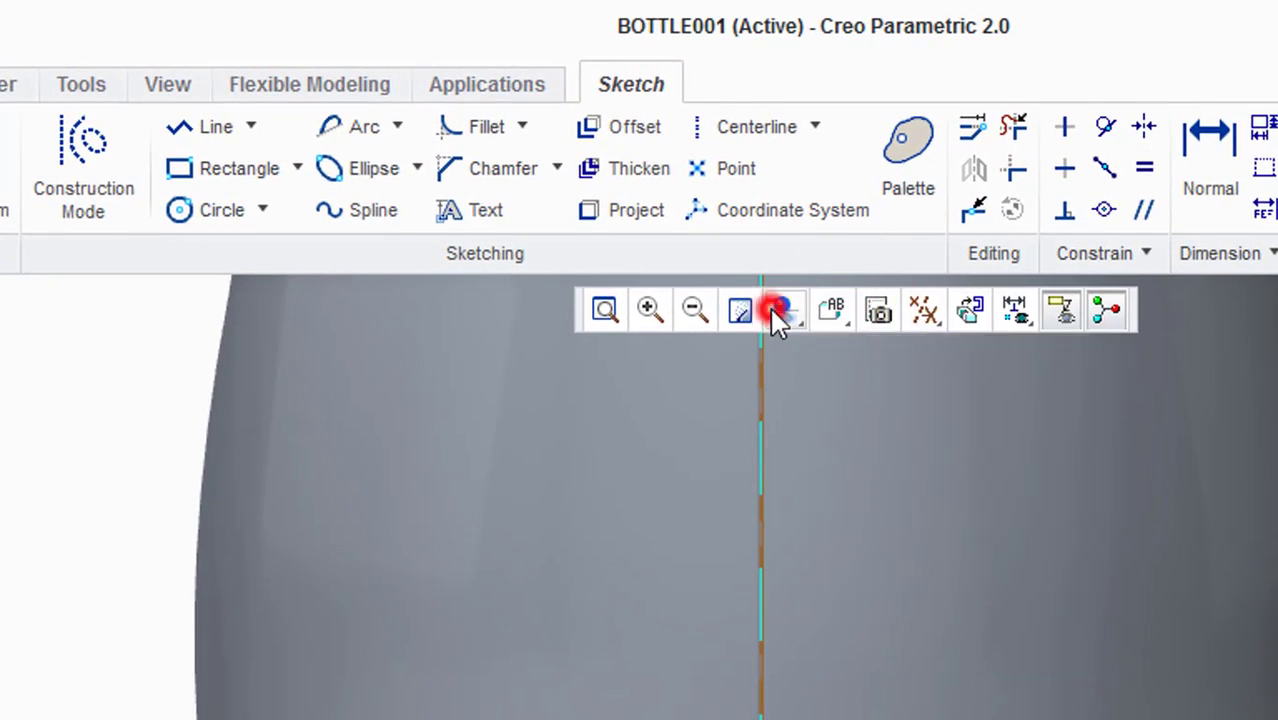
{"action": "left_click", "coordinate": [835, 503]}
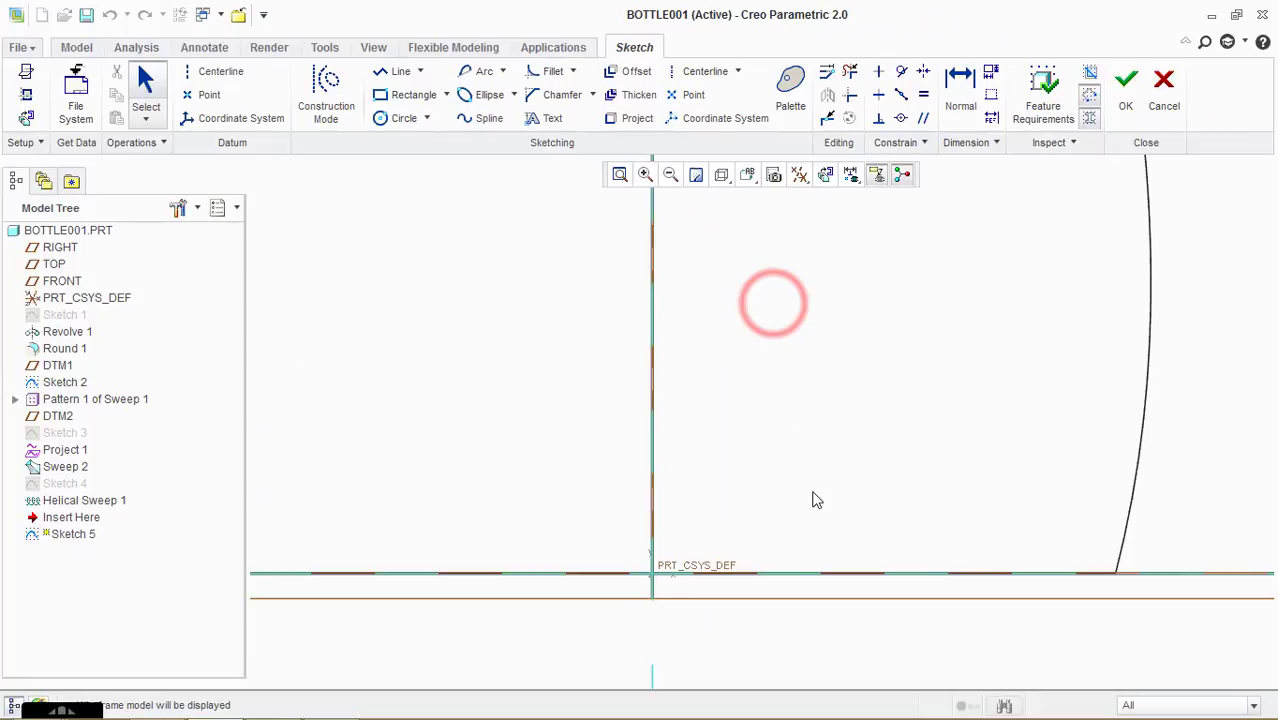
{"action": "scroll", "coordinate": [815, 500], "scroll_direction": "down", "scroll_amount": 3}
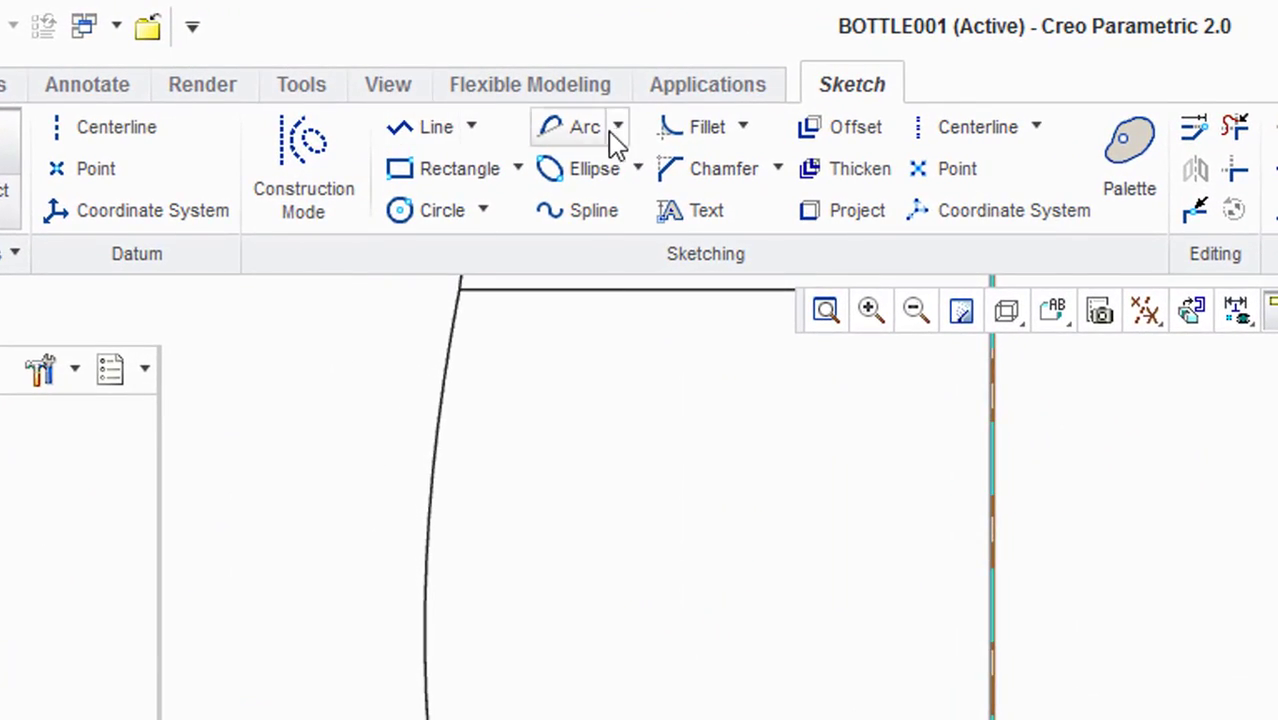
- Add the bottle's vertical axis, horizontal base reference and base surface as sketch references
{"action": "left_click", "coordinate": [582, 127]}
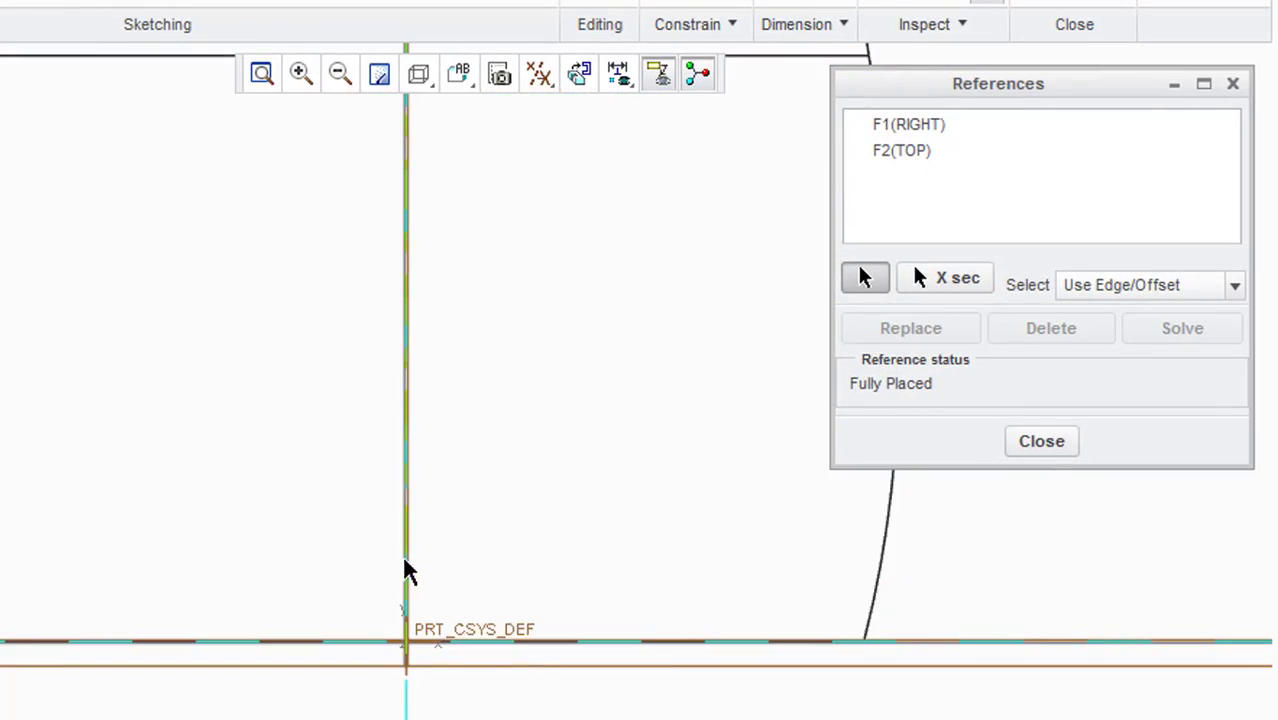
{"action": "left_click", "coordinate": [932, 715]}
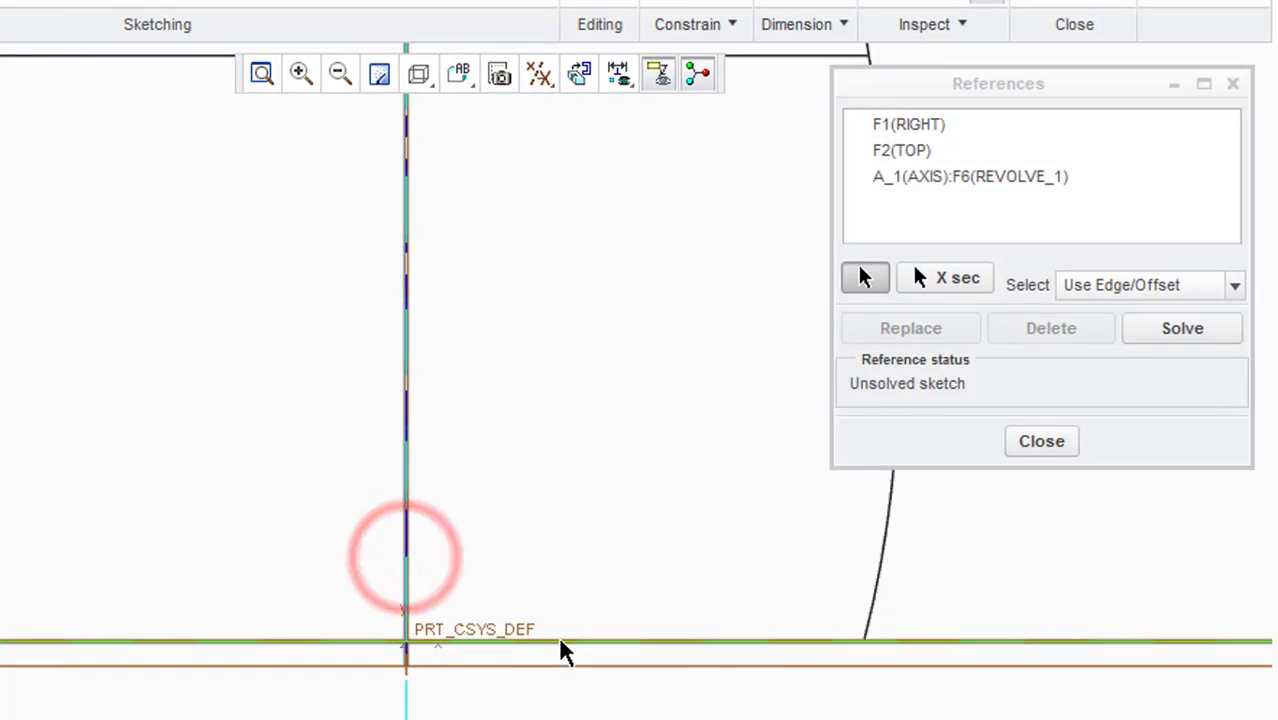
{"action": "left_click", "coordinate": [559, 637]}
{"action": "left_click", "coordinate": [875, 588]}
{"action": "left_click", "coordinate": [1050, 438]}
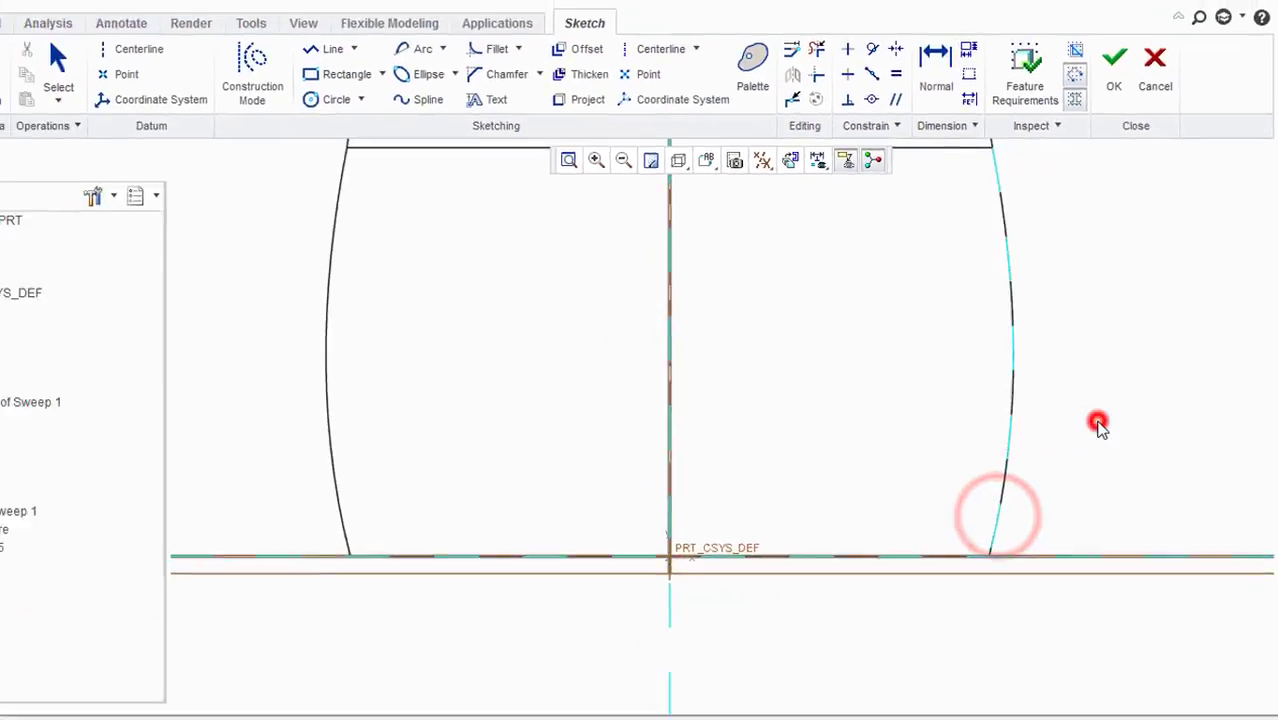
- Draw a long arc from the sketch origin up to the right near the bottle wall
{"action": "left_click", "coordinate": [99, 0]}
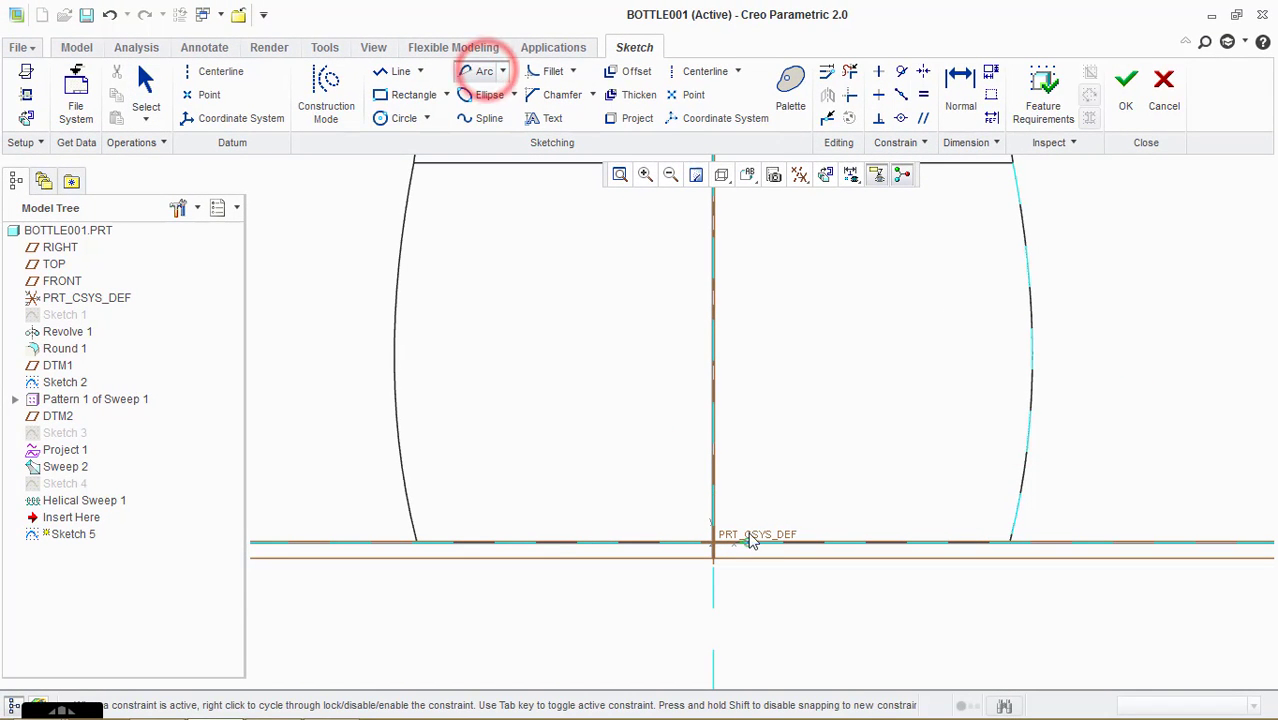
{"action": "left_click", "coordinate": [968, 500]}
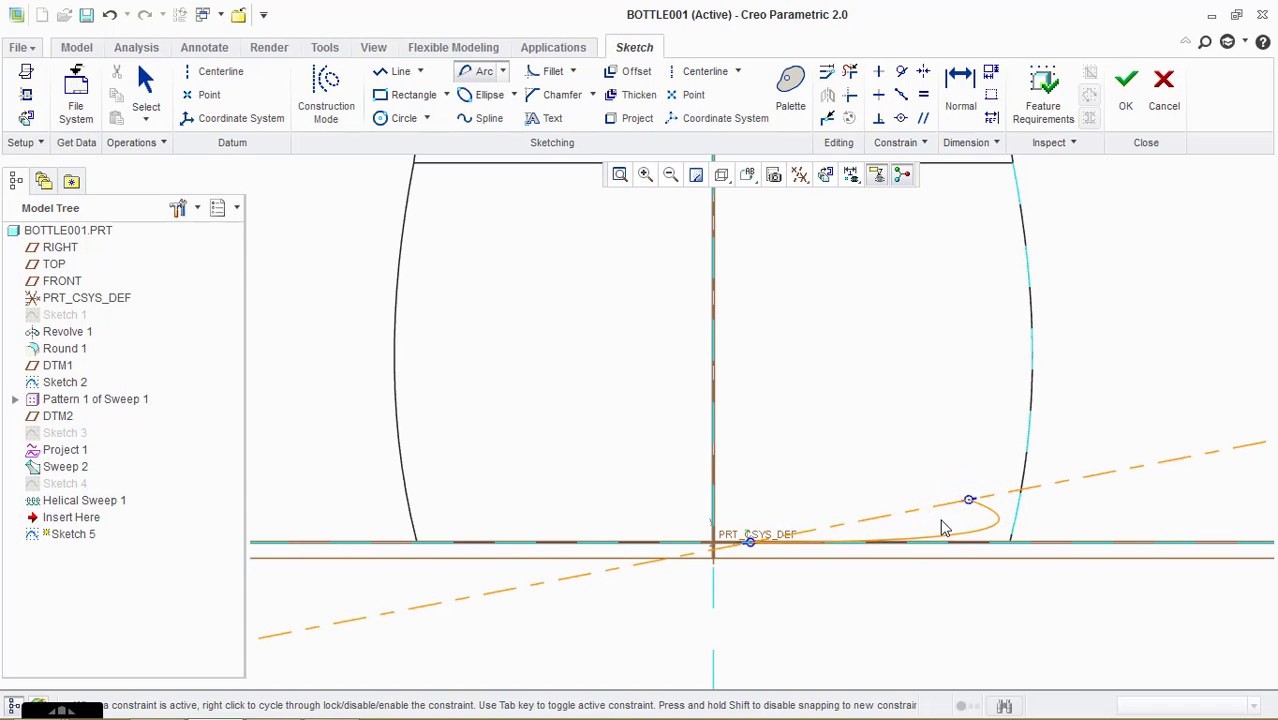
{"action": "middle_click", "coordinate": [945, 528]}
{"action": "left_click", "coordinate": [482, 71]}
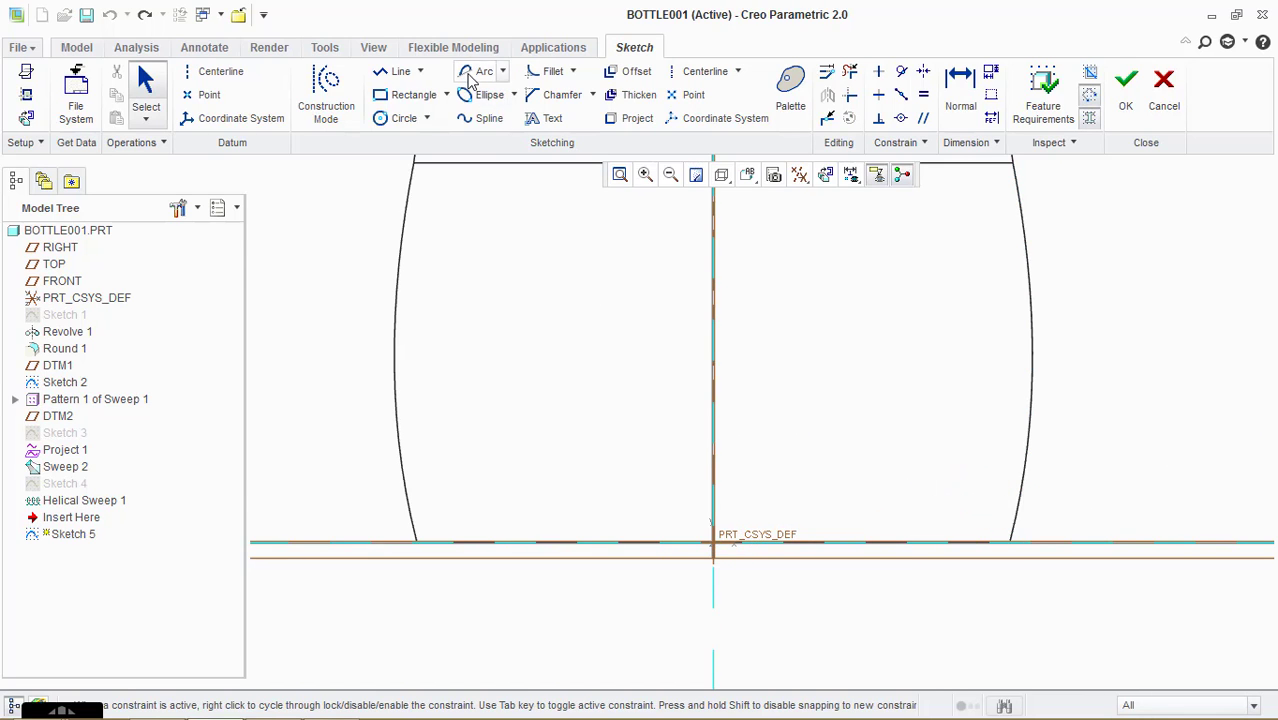
{"action": "left_click", "coordinate": [750, 541]}
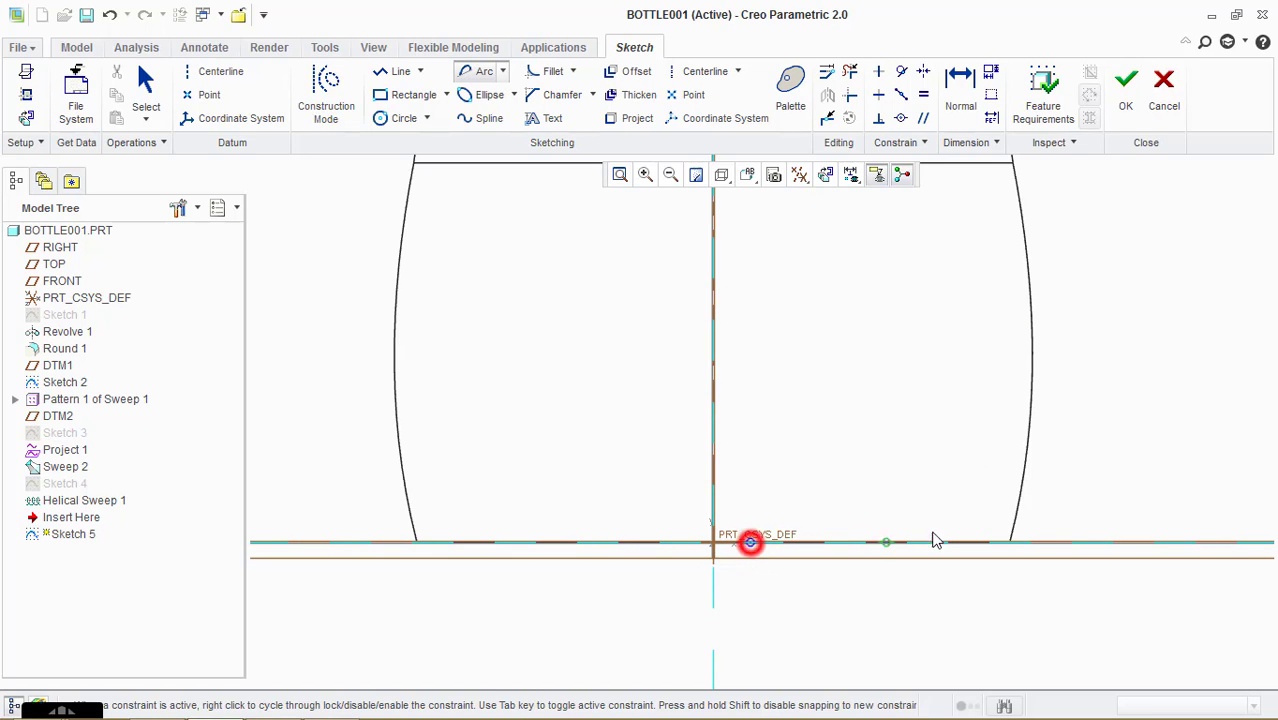
{"action": "left_click", "coordinate": [971, 498]}
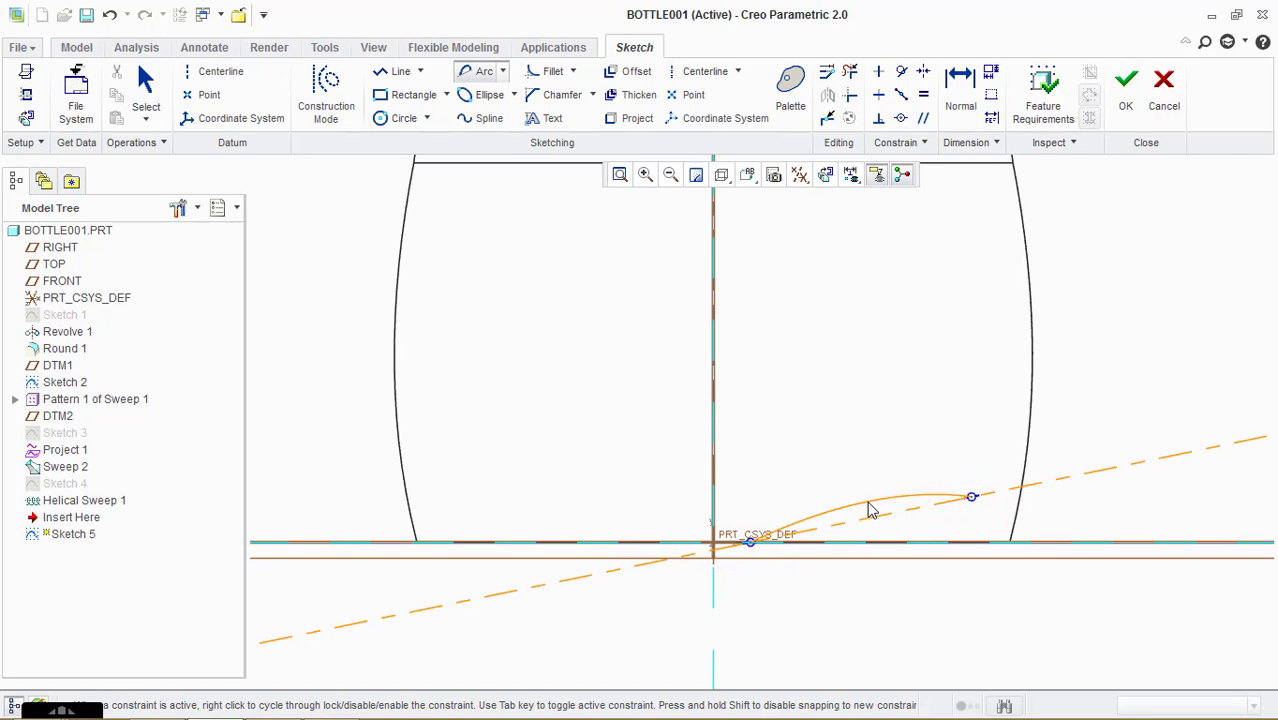
{"action": "left_click", "coordinate": [860, 510]}
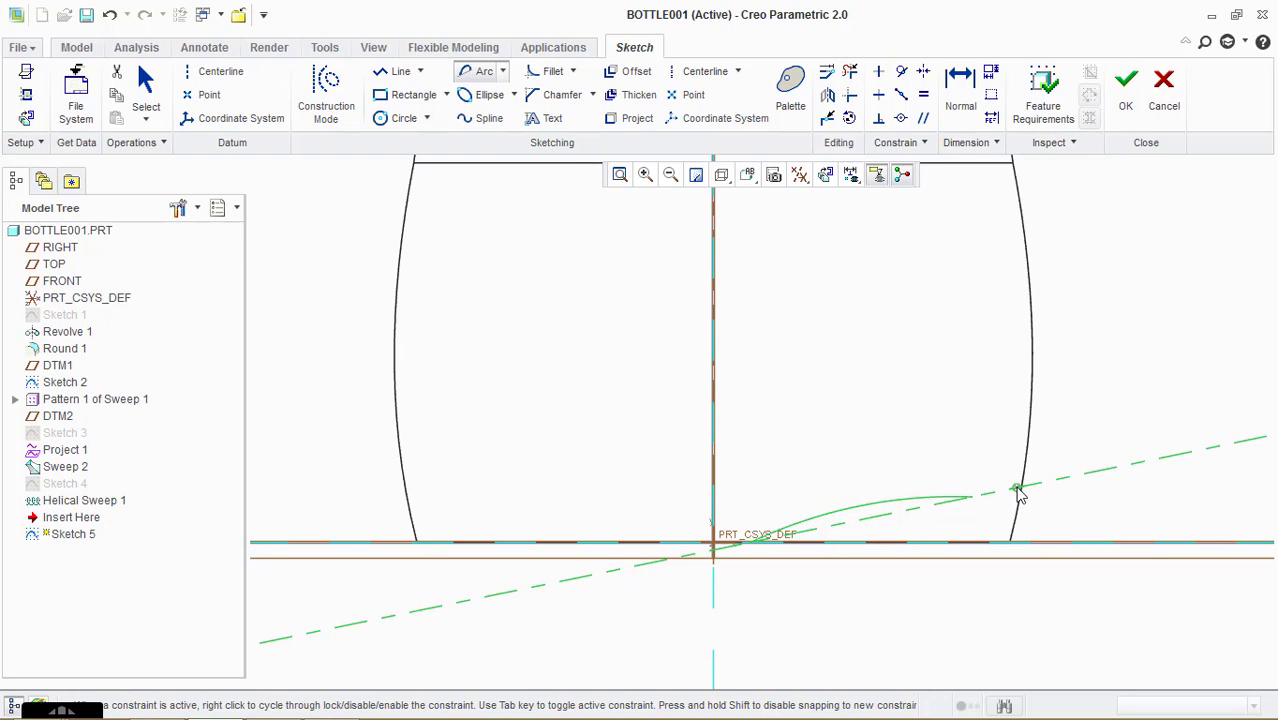
- Add a short arc from the first arc's end down to the baseline
{"action": "left_click", "coordinate": [971, 497]}
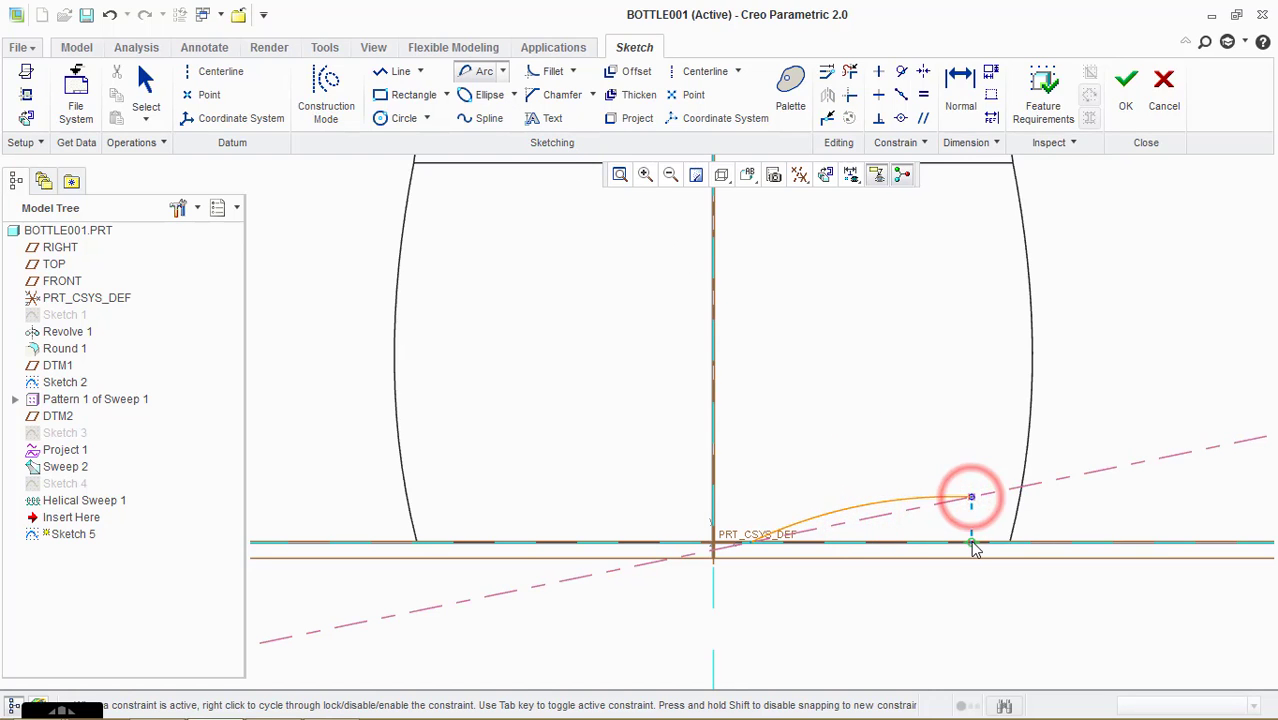
{"action": "left_click", "coordinate": [971, 541]}
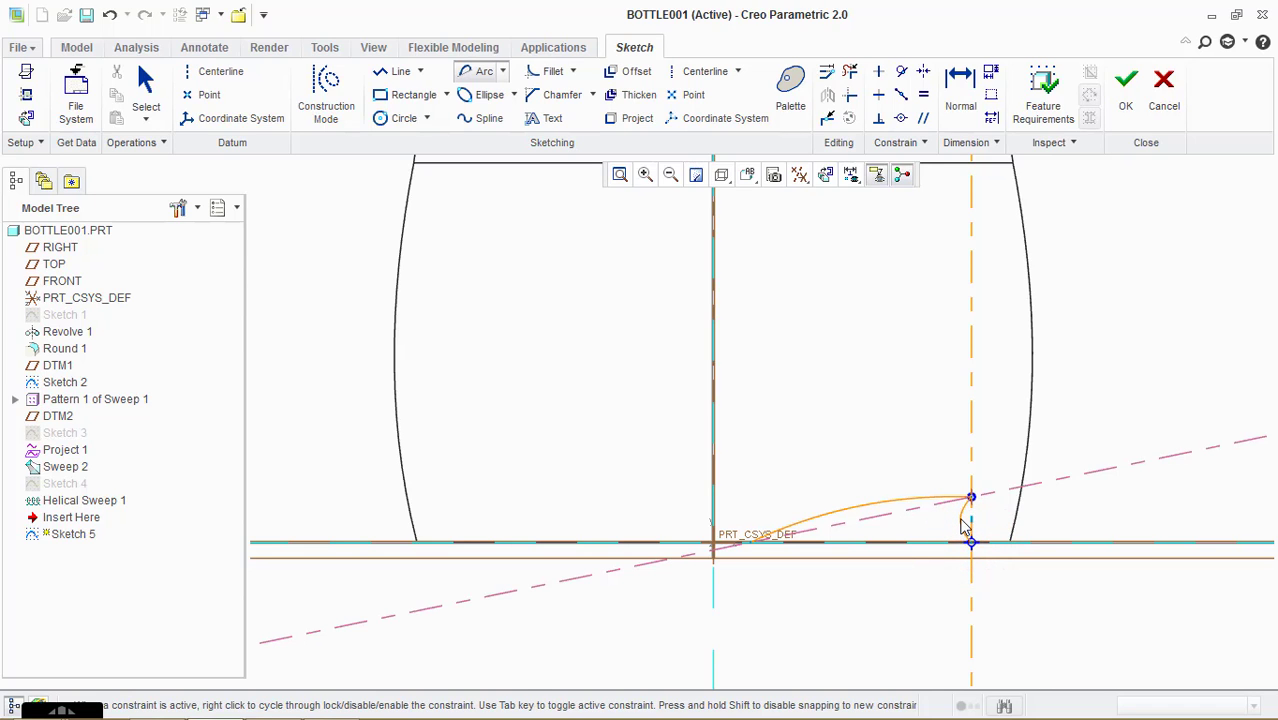
{"action": "left_click", "coordinate": [964, 519]}
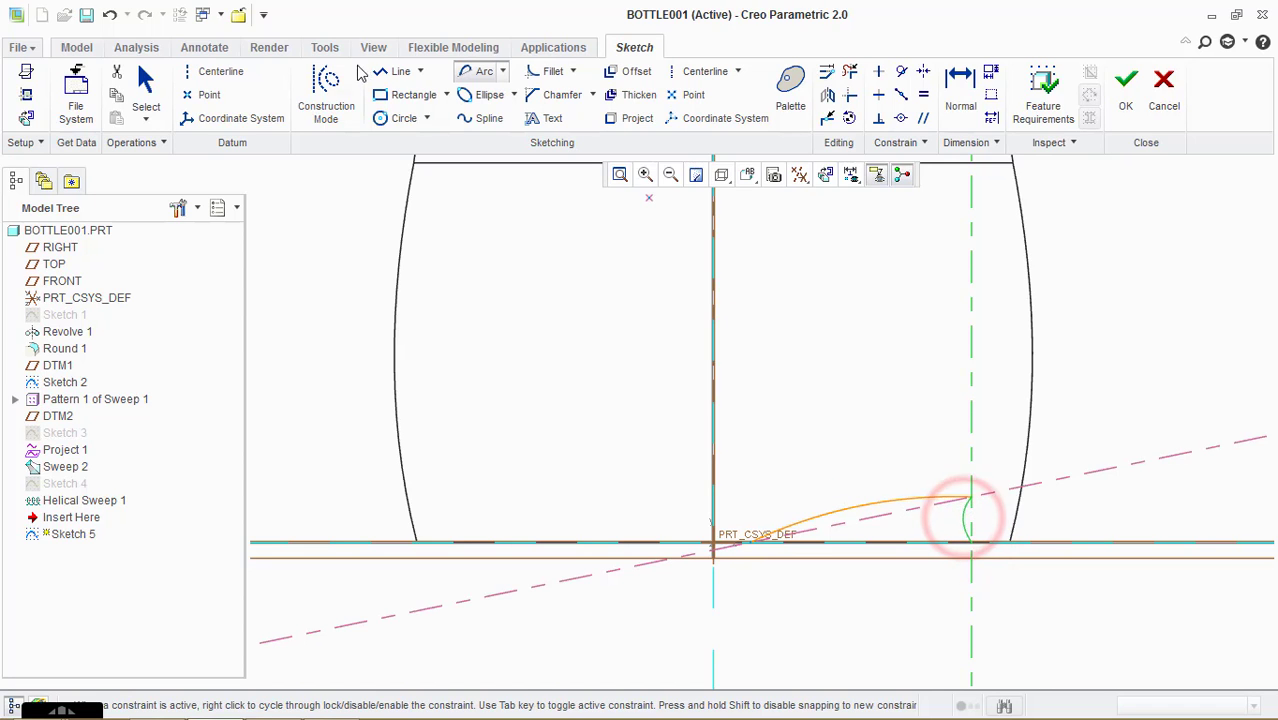
{"action": "left_click", "coordinate": [397, 74]}
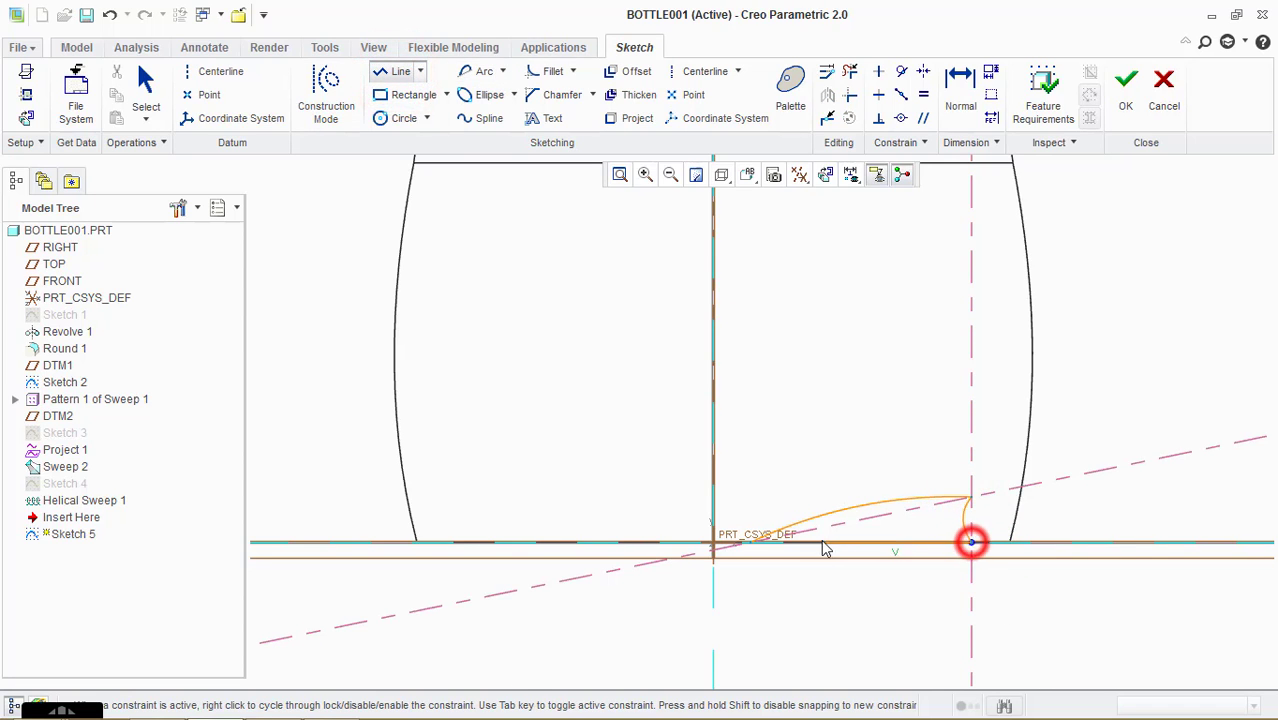
{"action": "middle_click", "coordinate": [878, 610]}
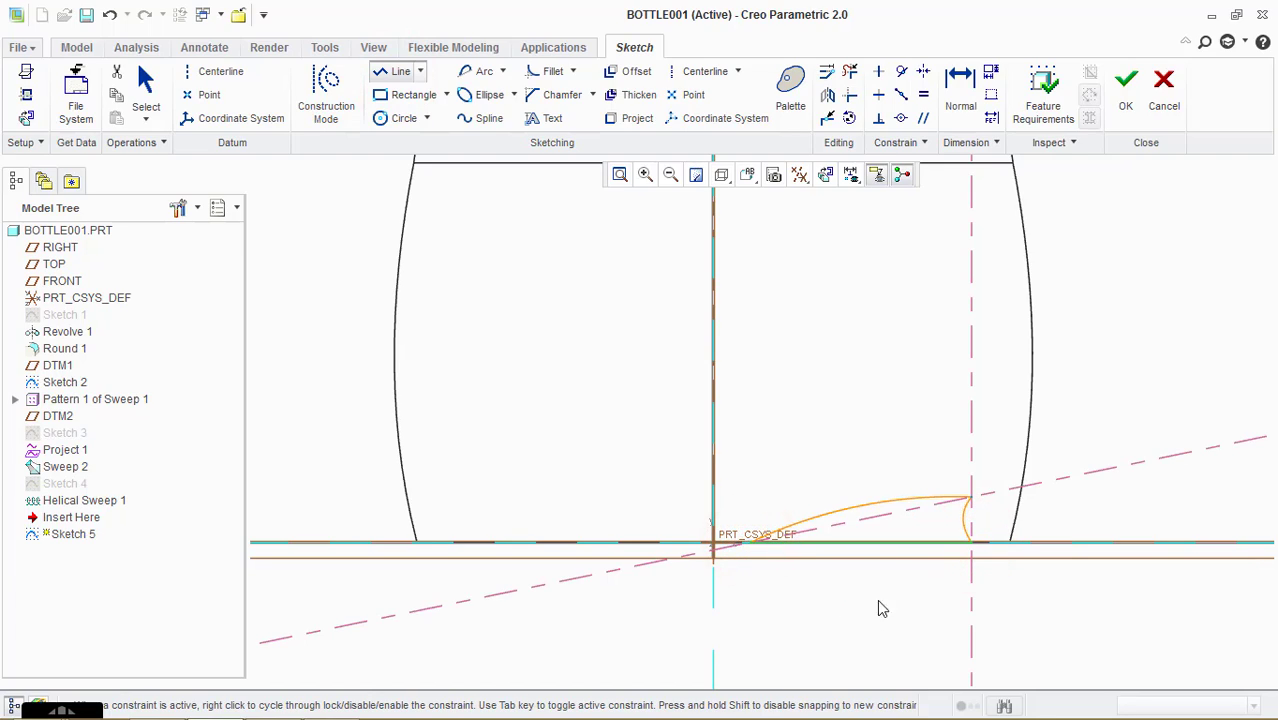
- Finish Sketch 5 and revolve it around the bottle axis as Revolve 2
{"action": "left_click", "coordinate": [1124, 88]}
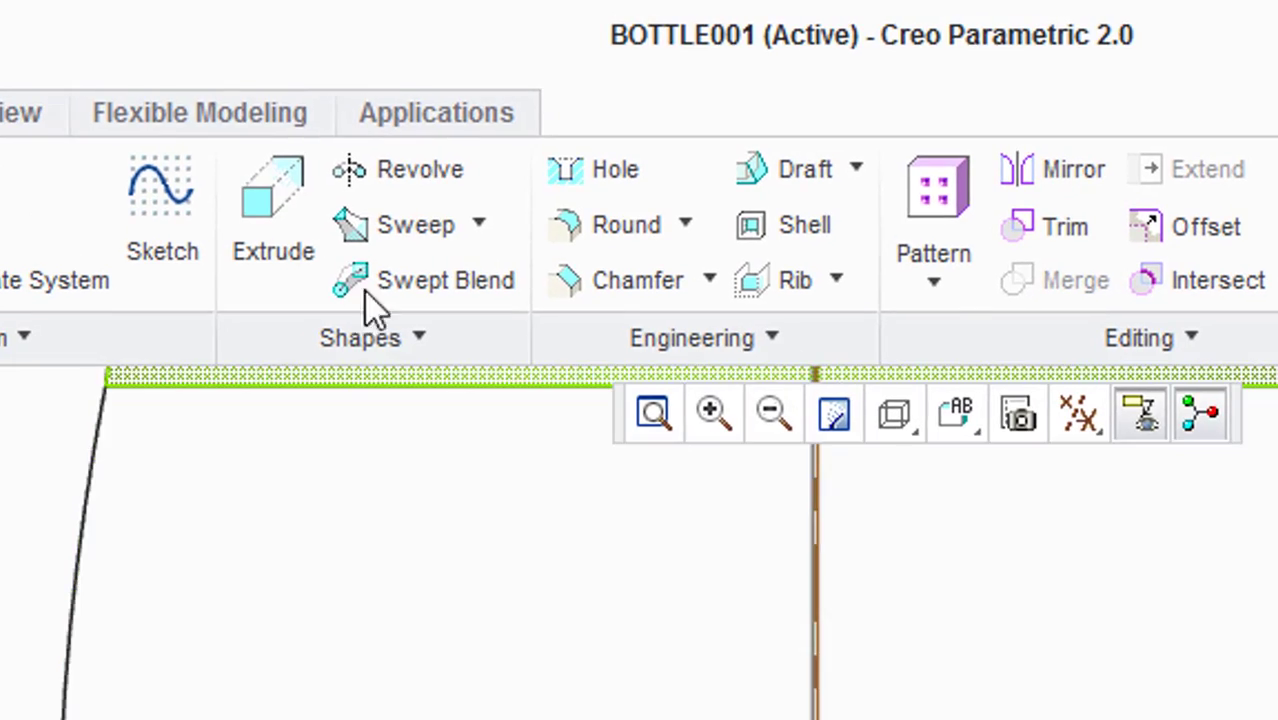
{"action": "left_click", "coordinate": [420, 170]}
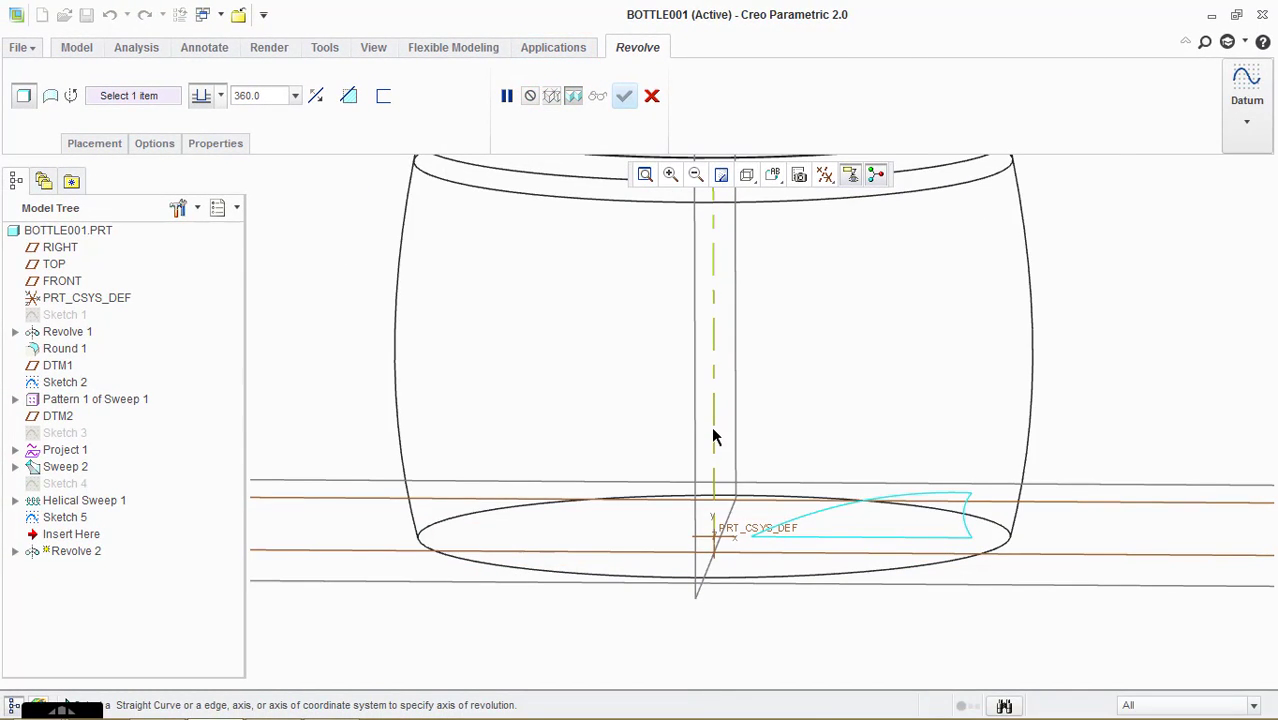
{"action": "left_click", "coordinate": [713, 410]}
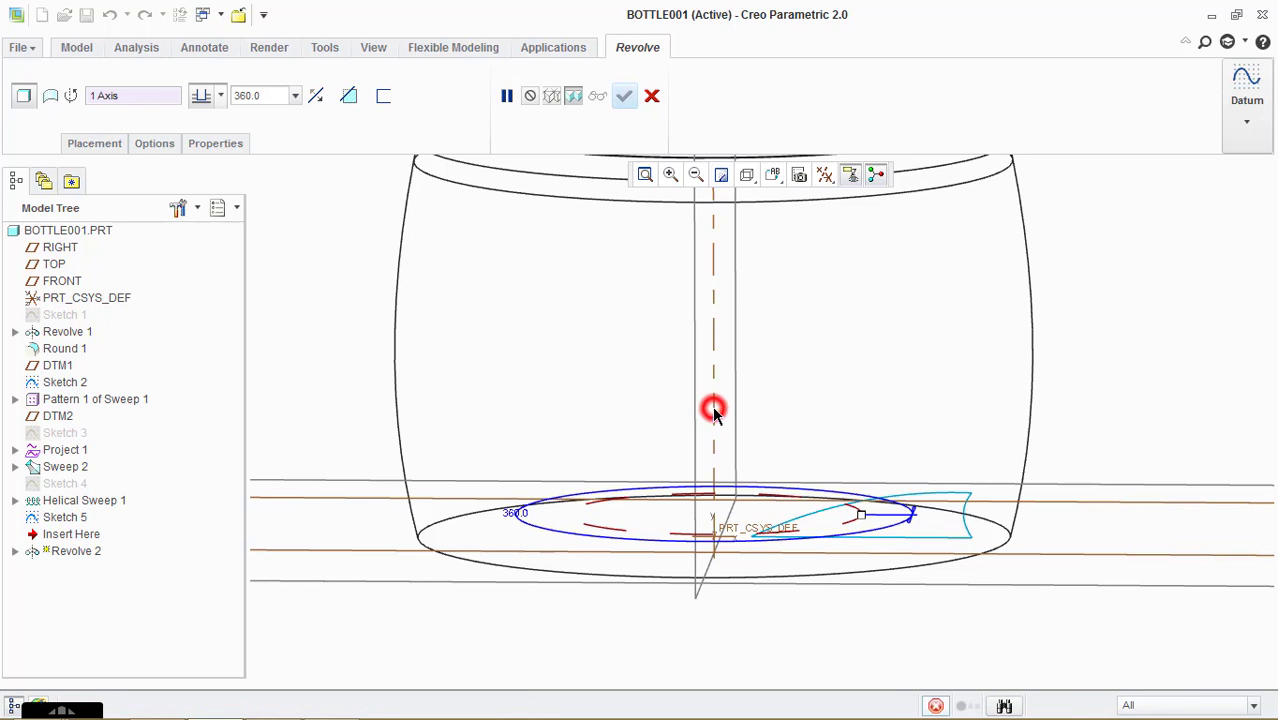
{"action": "middle_click_drag", "start_coordinate": [782, 460], "coordinate": [776, 440]}
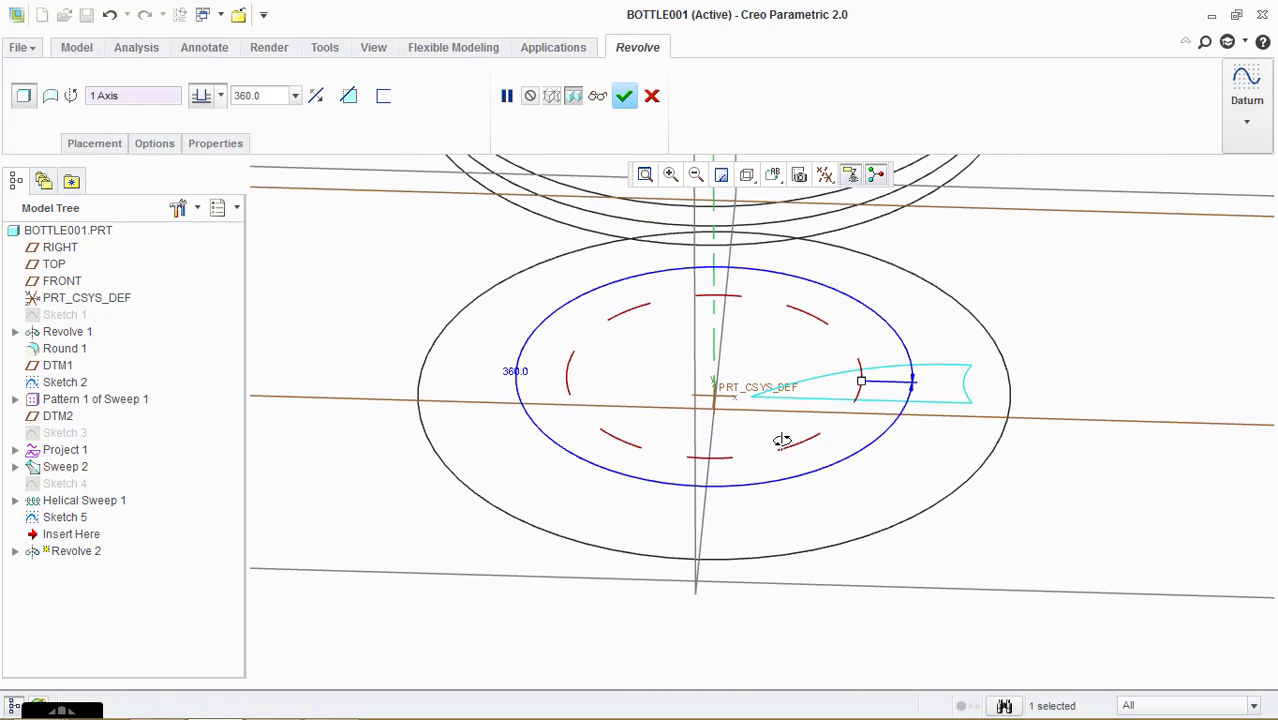
{"action": "left_click", "coordinate": [746, 175]}
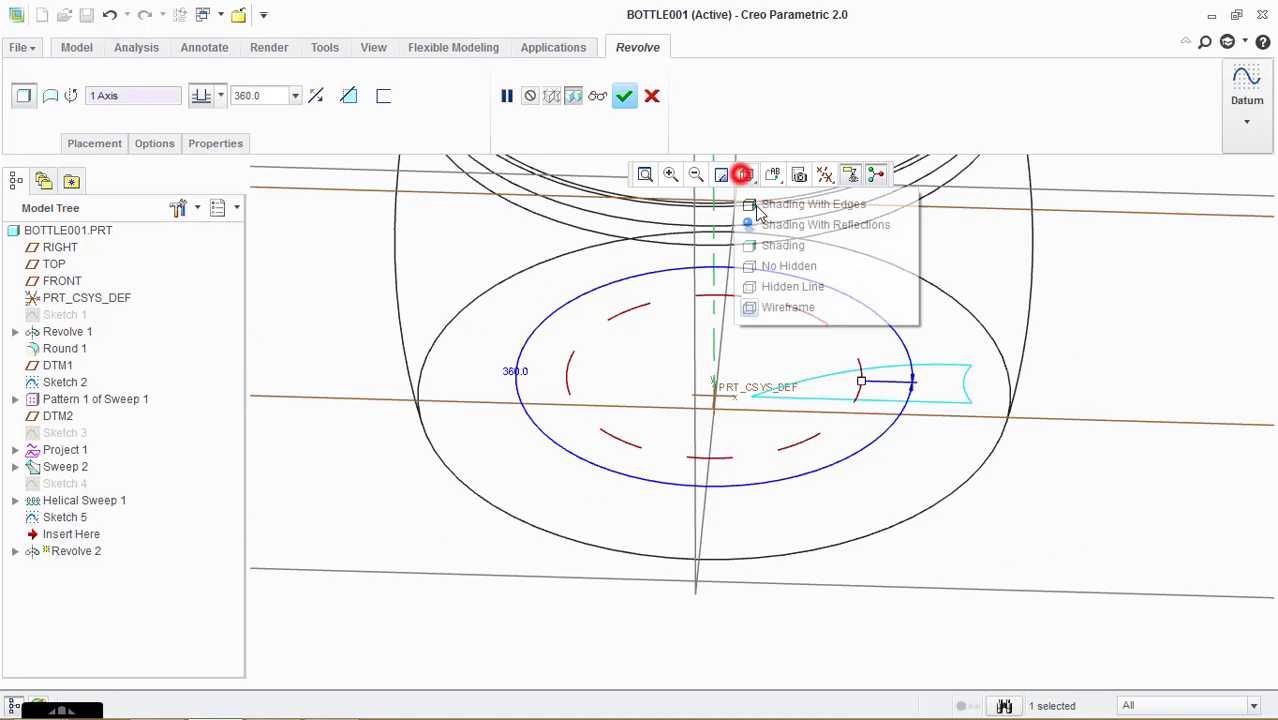
{"action": "left_click", "coordinate": [805, 224]}
{"action": "middle_click", "coordinate": [1016, 553]}
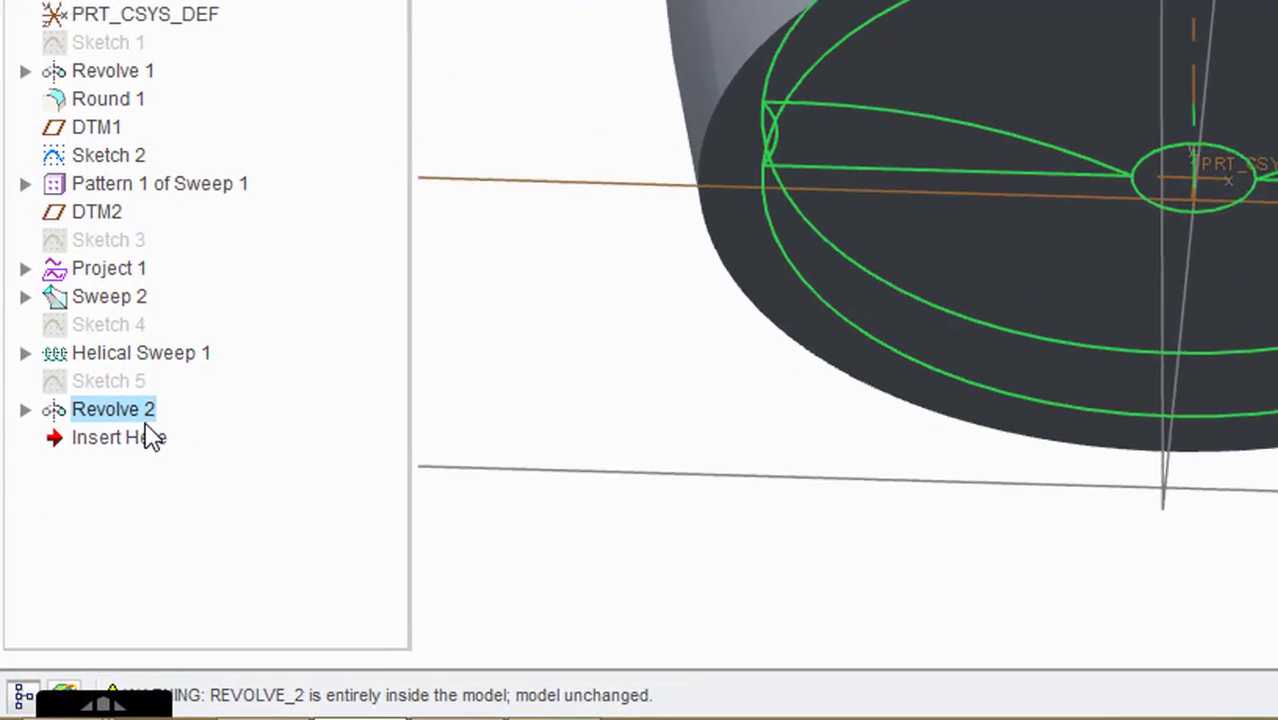
- Redefine Revolve 2 as a material-removing cut that recesses the bottle base
{"action": "right_click", "coordinate": [75, 513]}
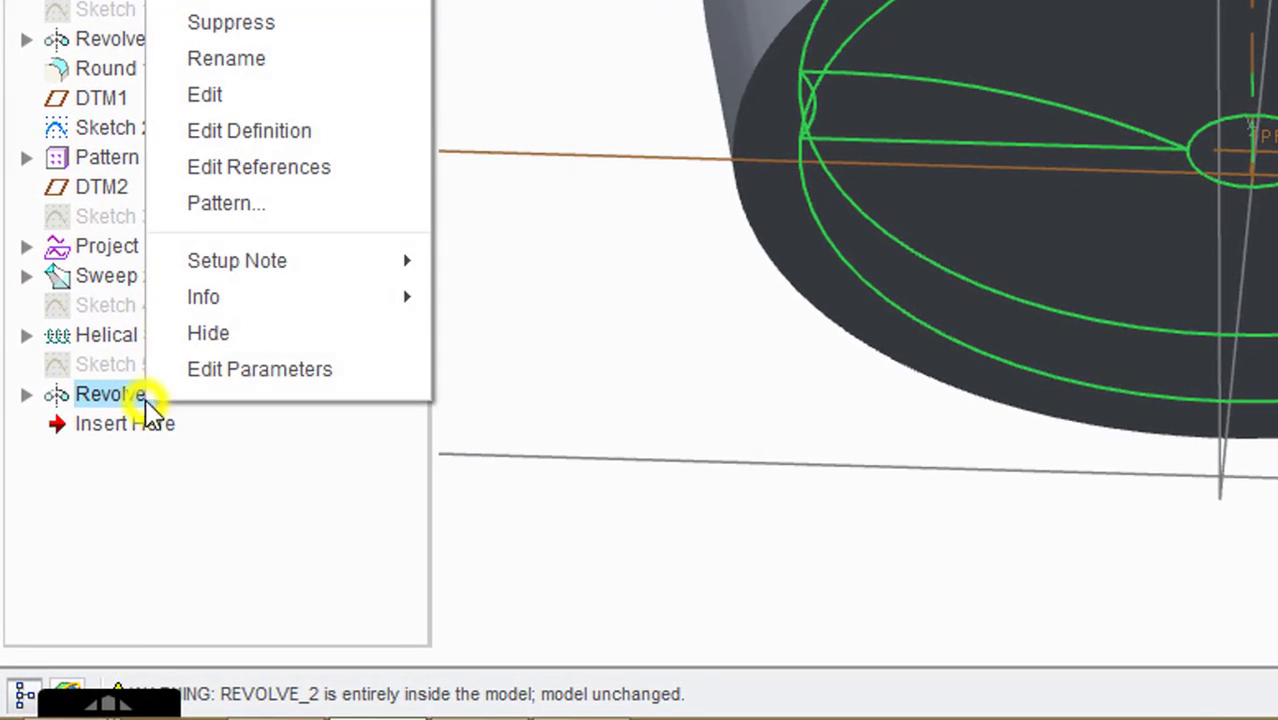
{"action": "left_click", "coordinate": [173, 348]}
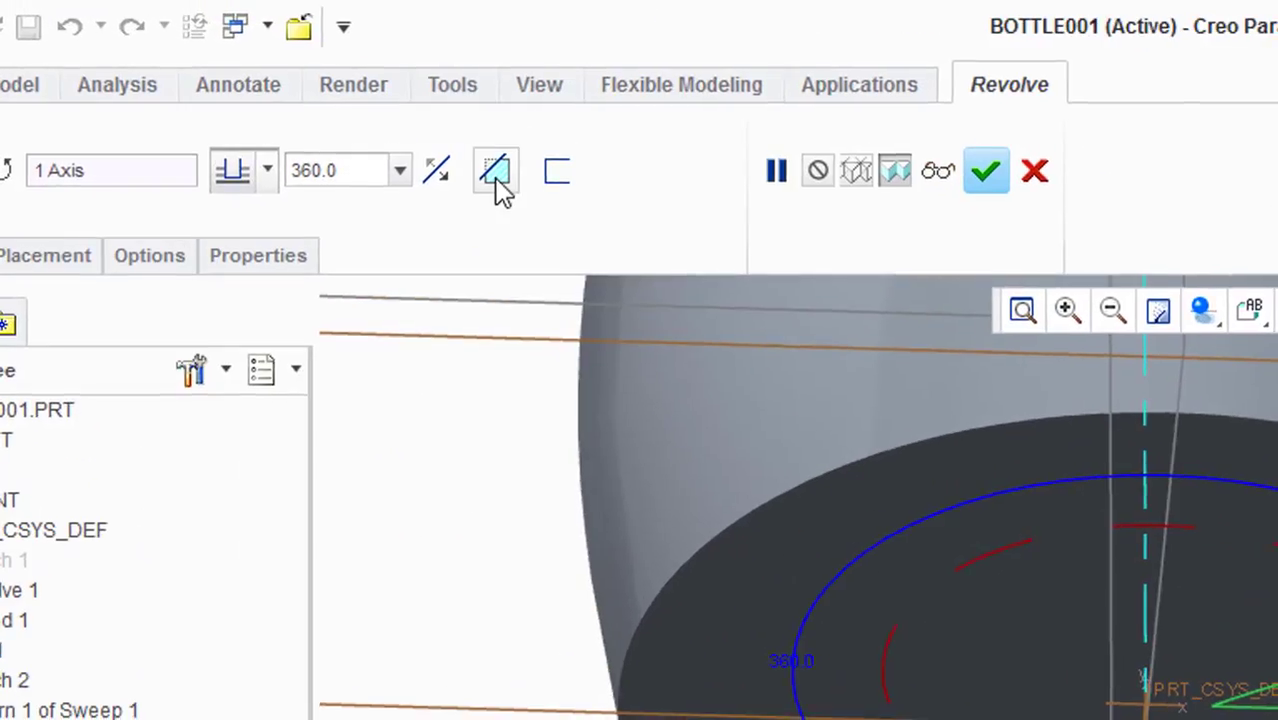
{"action": "left_click", "coordinate": [348, 95]}
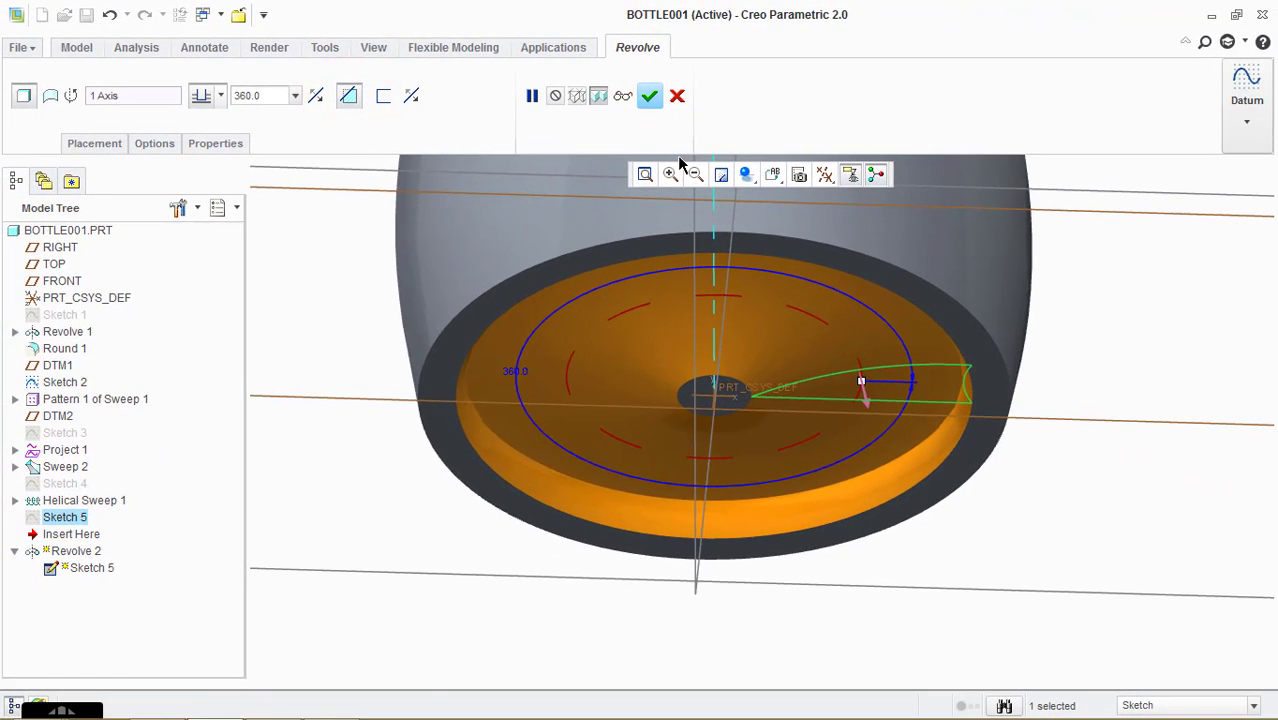
{"action": "left_click", "coordinate": [650, 95]}
{"action": "left_click", "coordinate": [1107, 528]}
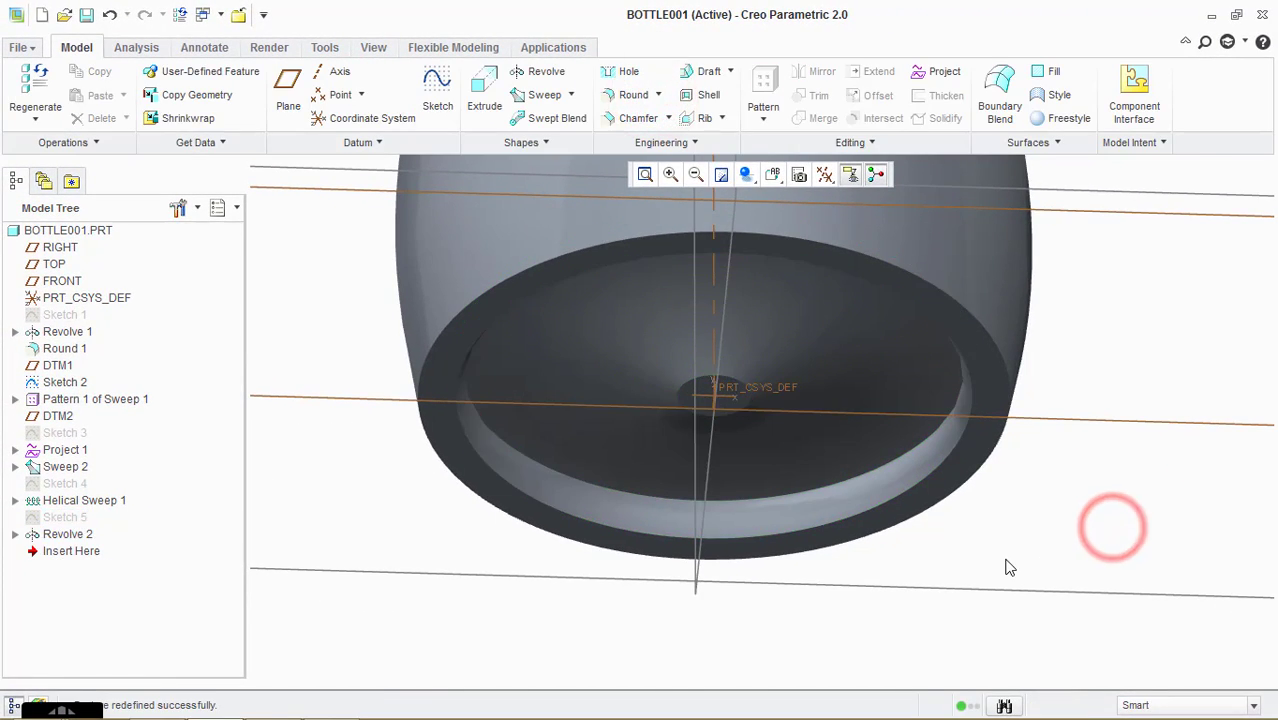
{"action": "mouse_move", "coordinate": [1004, 565]}
{"action": "middle_mouse_down"}
{"action": "mouse_move", "coordinate": [1061, 429]}
{"action": "mouse_move", "coordinate": [1036, 288]}
{"action": "mouse_move", "coordinate": [1086, 528]}
{"action": "middle_mouse_up"}
- Orient the view to BOTTOM, pick the plane at the base centre and start Sketch 6
{"action": "scroll", "coordinate": [1034, 282], "scroll_direction": "up", "scroll_amount": 4}
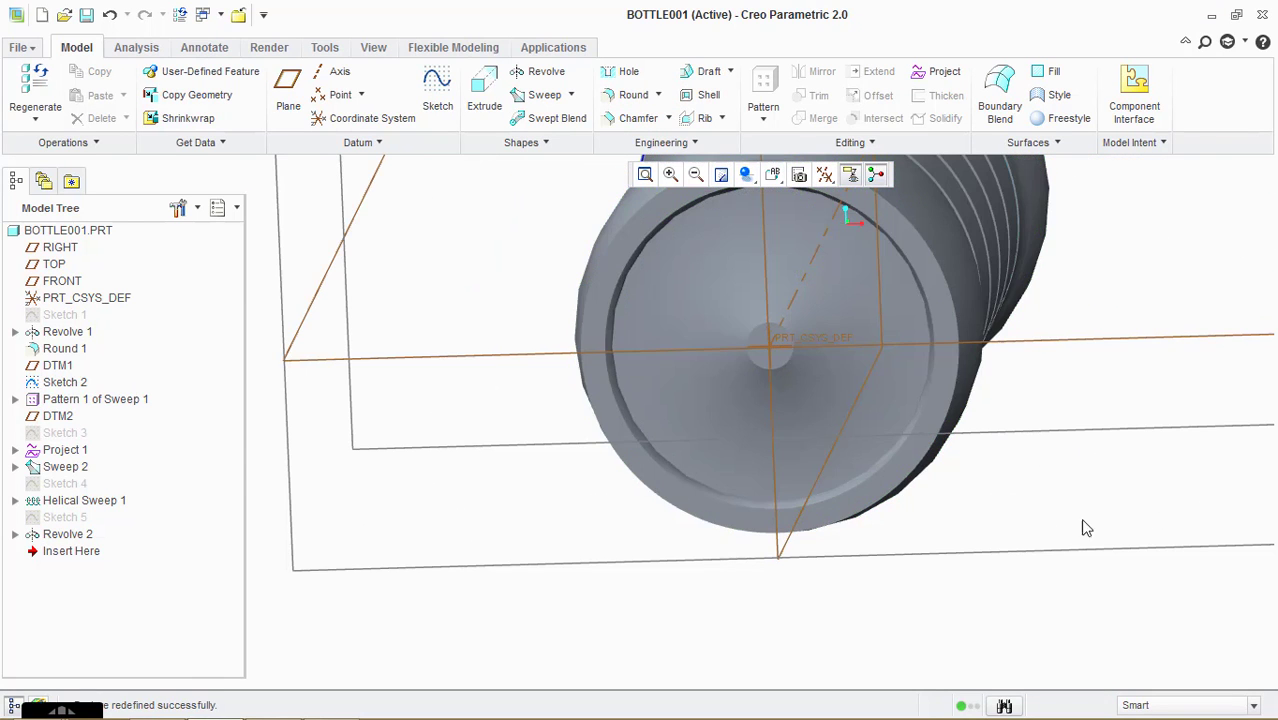
{"action": "middle_click_drag", "start_coordinate": [826, 582], "coordinate": [1006, 528]}
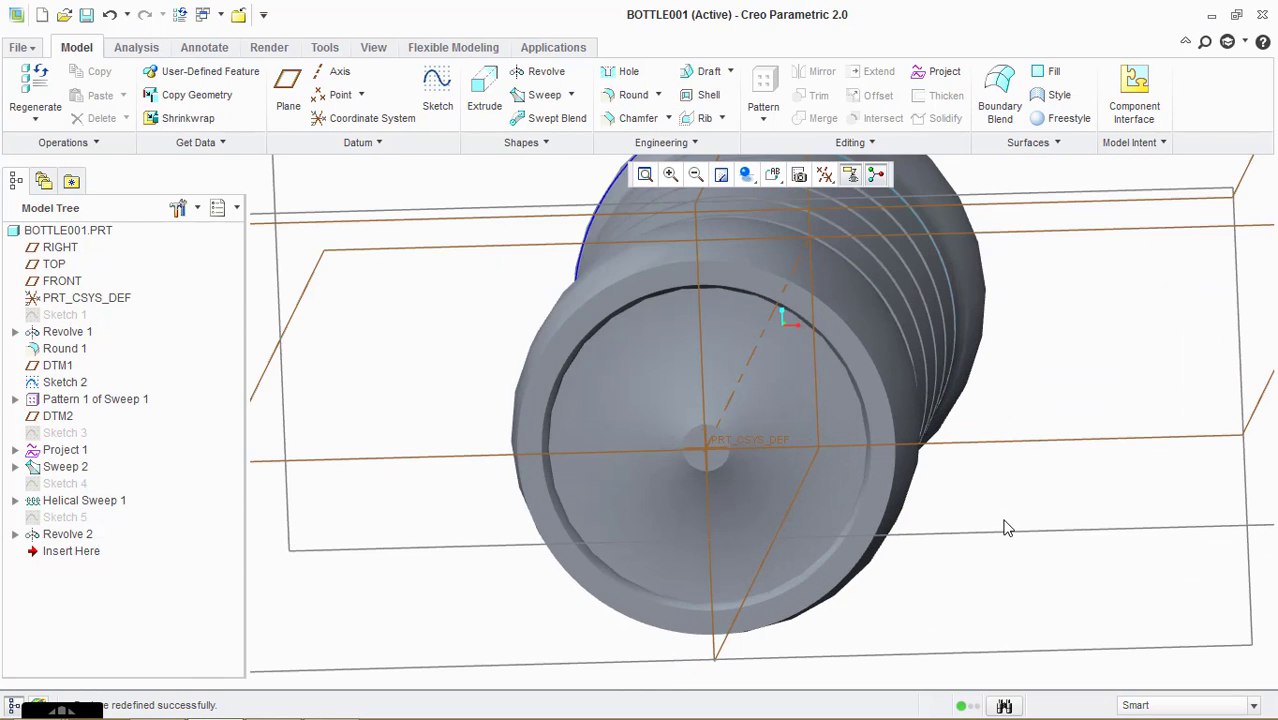
{"action": "scroll", "coordinate": [1006, 528], "scroll_direction": "up", "scroll_amount": 1}
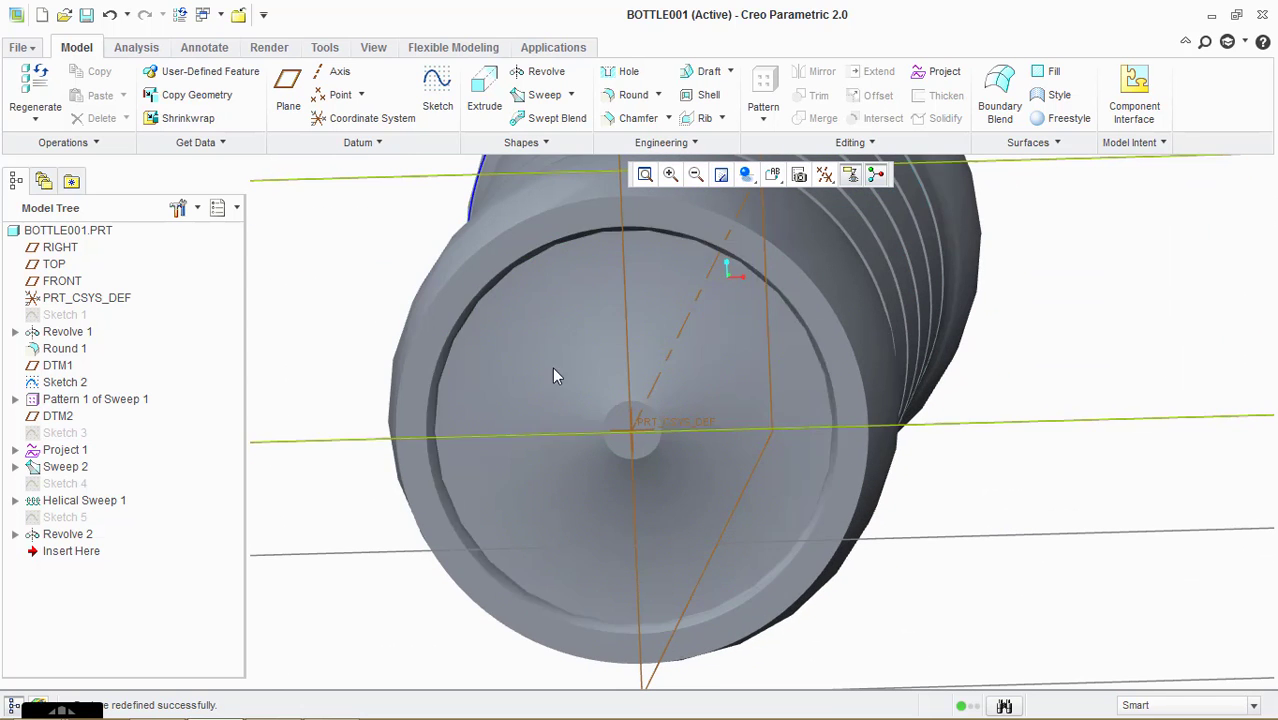
{"action": "left_click", "coordinate": [550, 308]}
{"action": "left_click", "coordinate": [780, 180]}
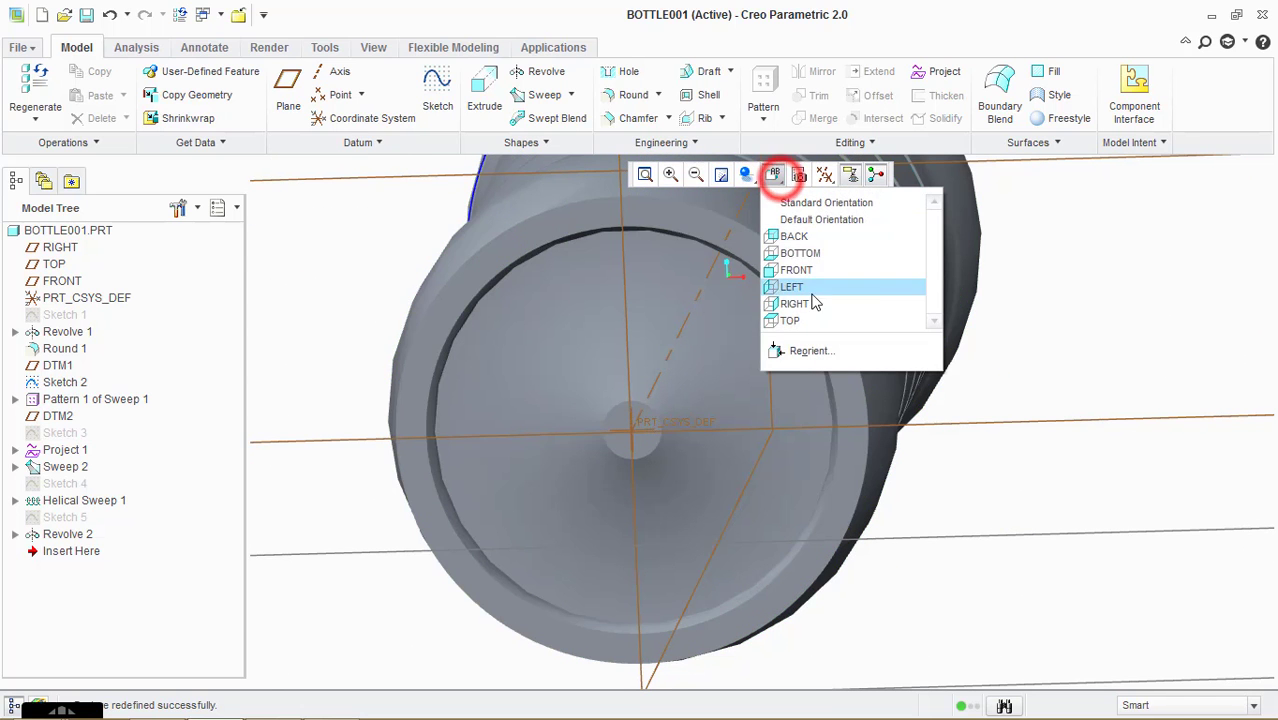
{"action": "left_click", "coordinate": [806, 252]}
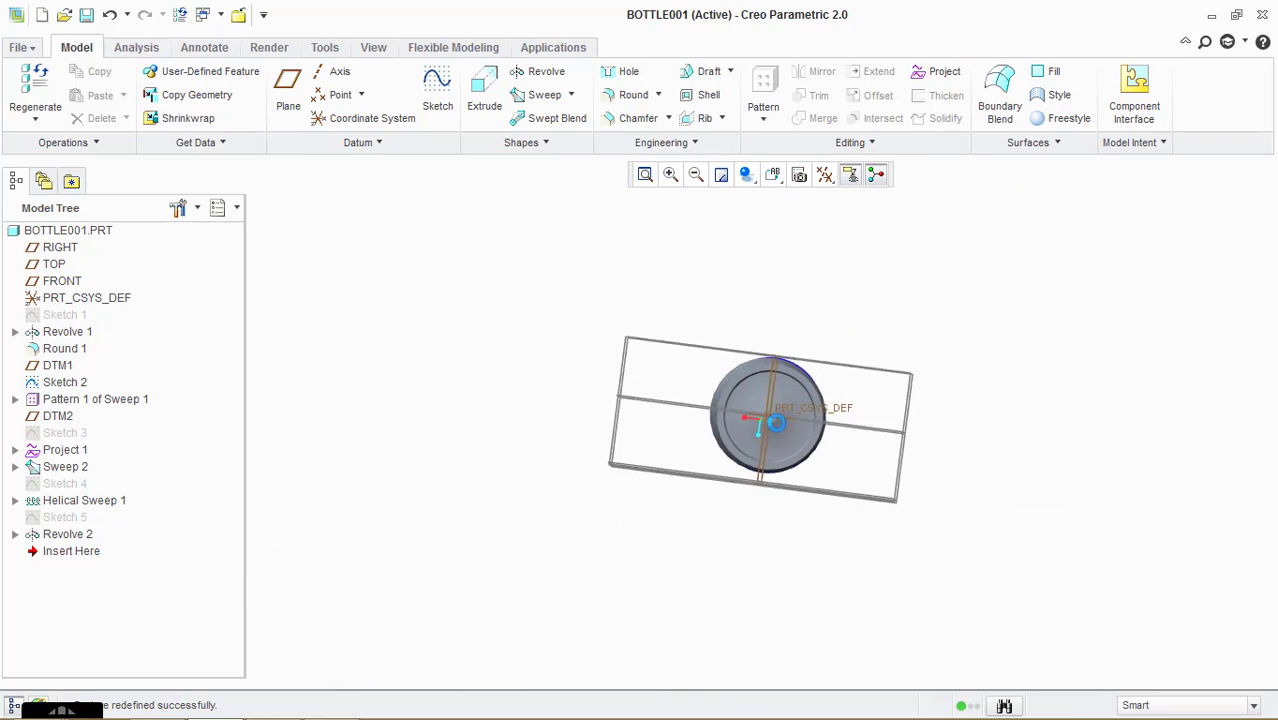
{"action": "left_click", "coordinate": [765, 422]}
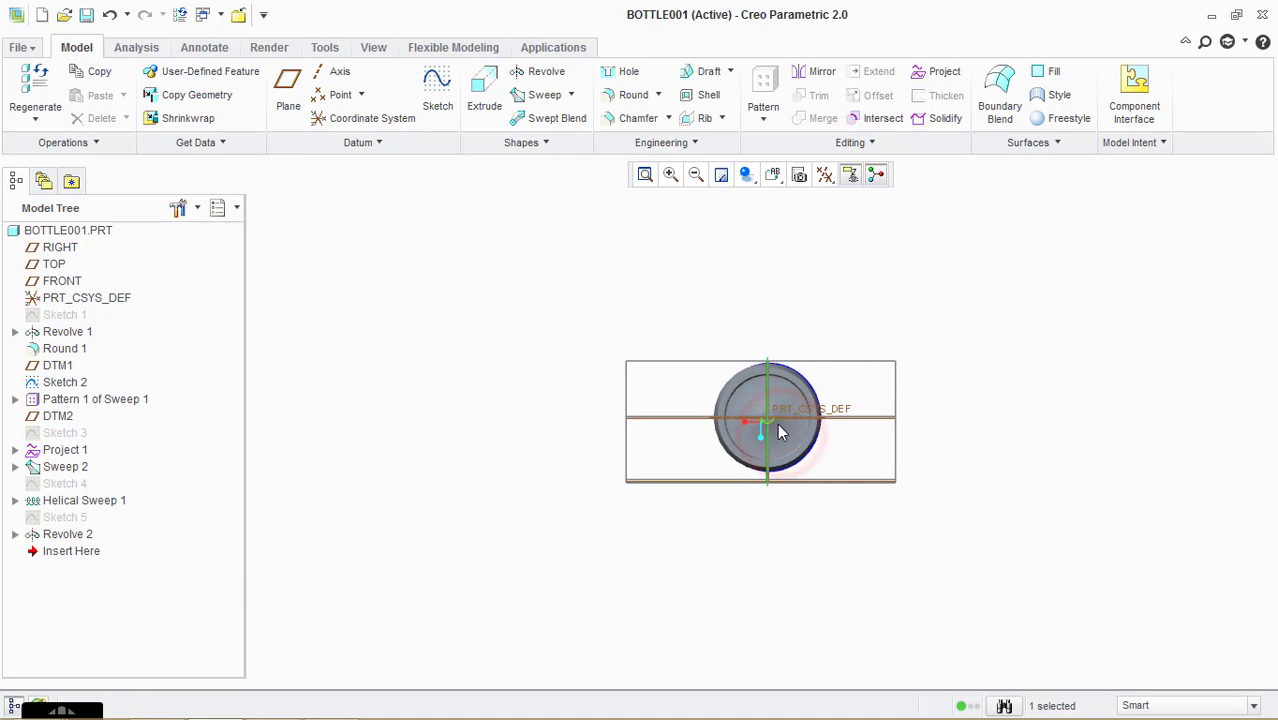
{"action": "middle_click_drag", "start_coordinate": [777, 423], "coordinate": [876, 416]}
{"action": "scroll", "coordinate": [864, 417], "scroll_direction": "up", "scroll_amount": 5}
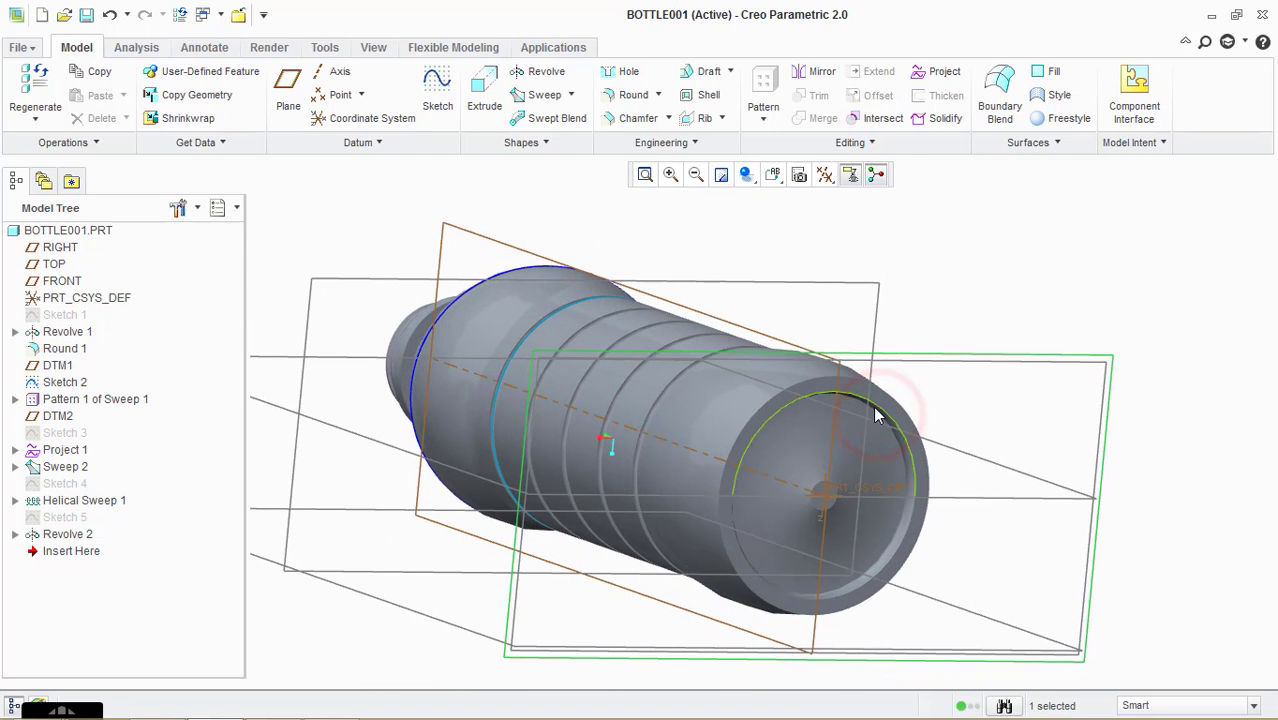
{"action": "left_click", "coordinate": [445, 97]}
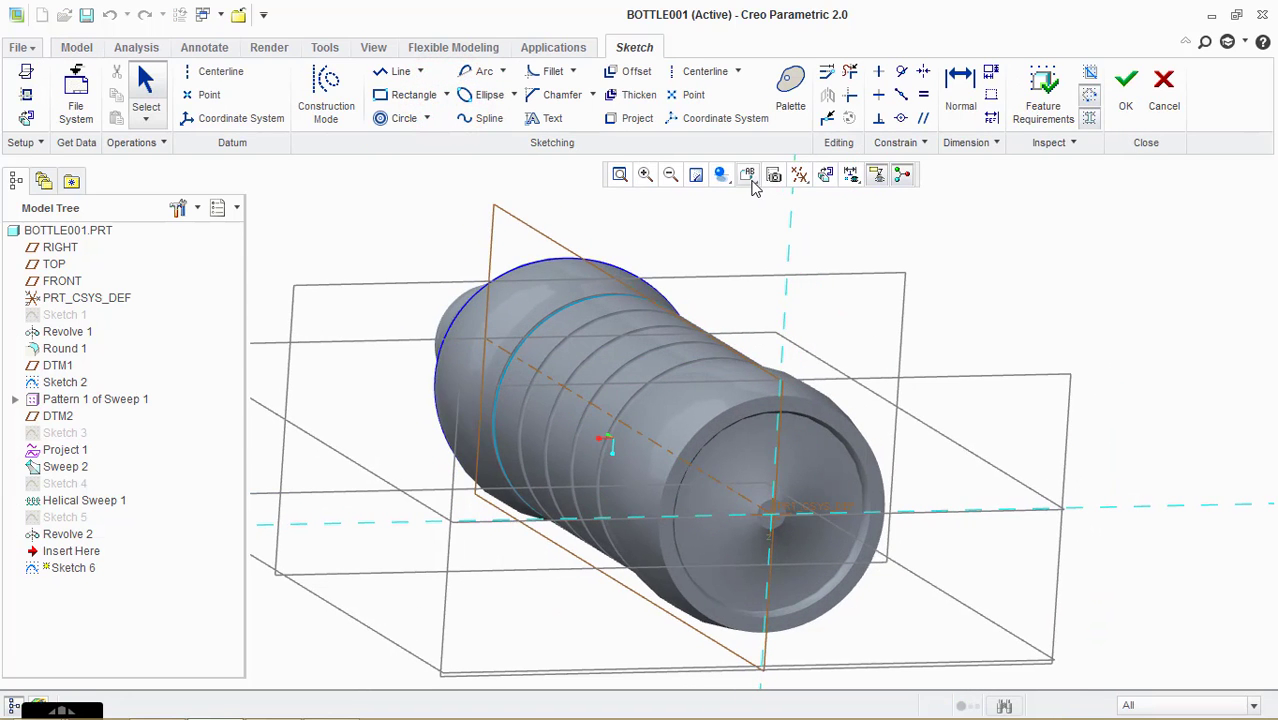
- Face the sketch plane and add the outer rim and centre circle edge as references
{"action": "left_click", "coordinate": [749, 177]}
{"action": "left_click", "coordinate": [764, 250]}
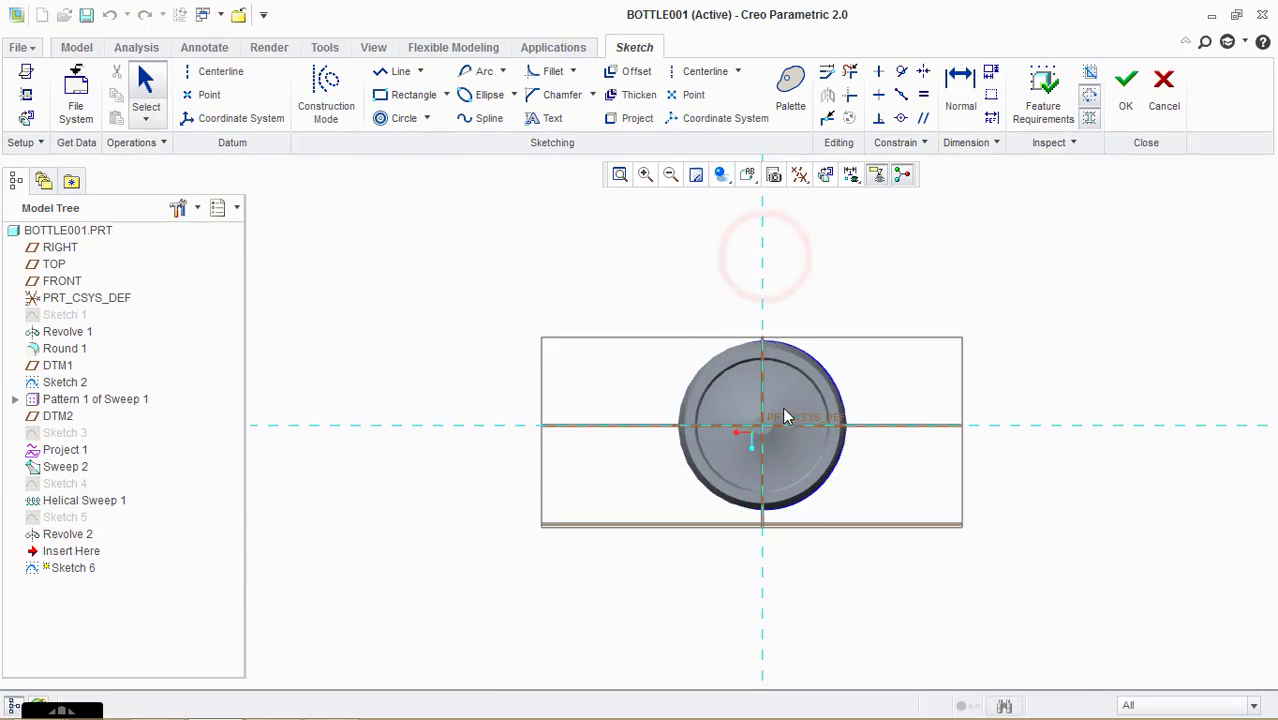
{"action": "scroll", "coordinate": [821, 389], "scroll_direction": "down", "scroll_amount": 4}
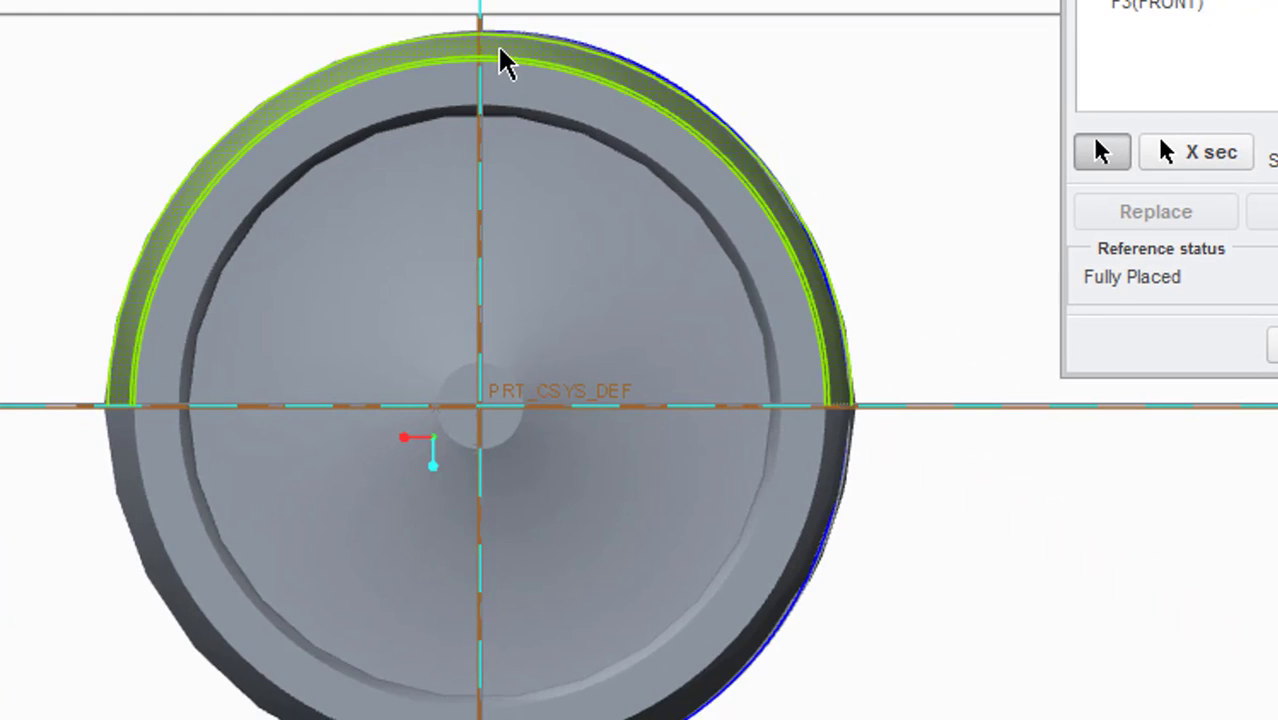
{"action": "left_click", "coordinate": [501, 60]}
{"action": "left_click", "coordinate": [499, 62]}
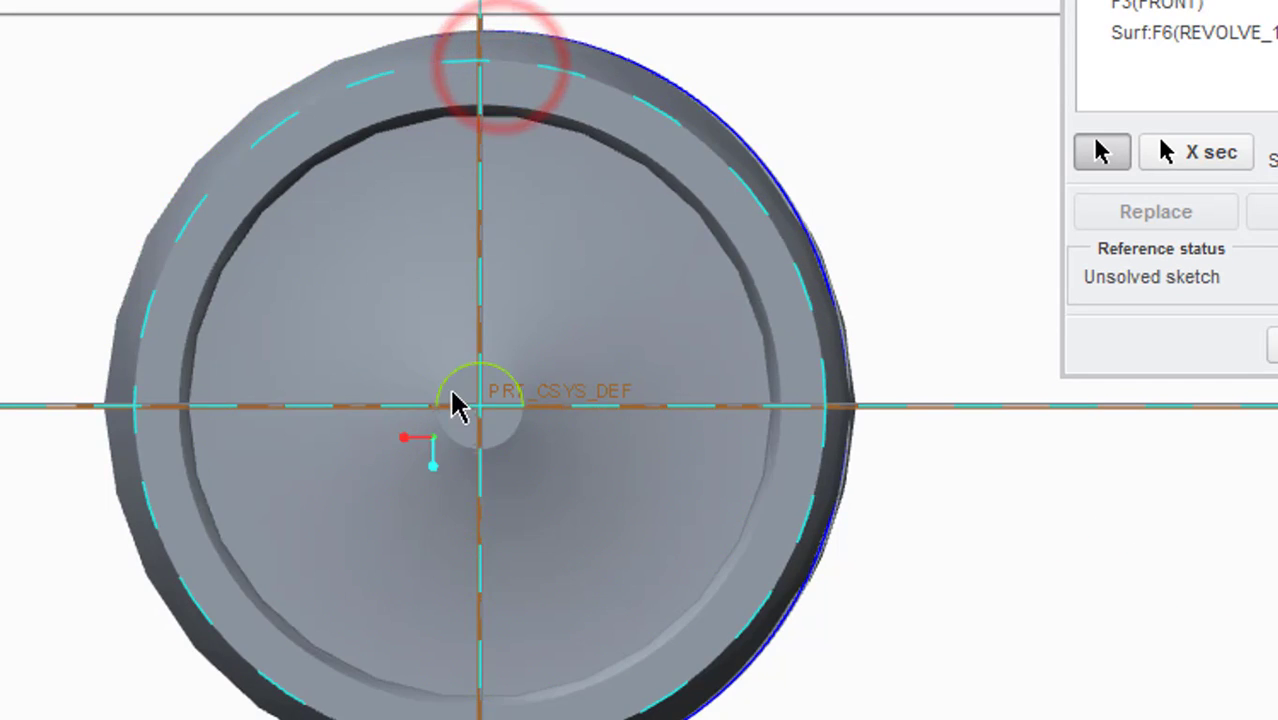
{"action": "left_click", "coordinate": [485, 388]}
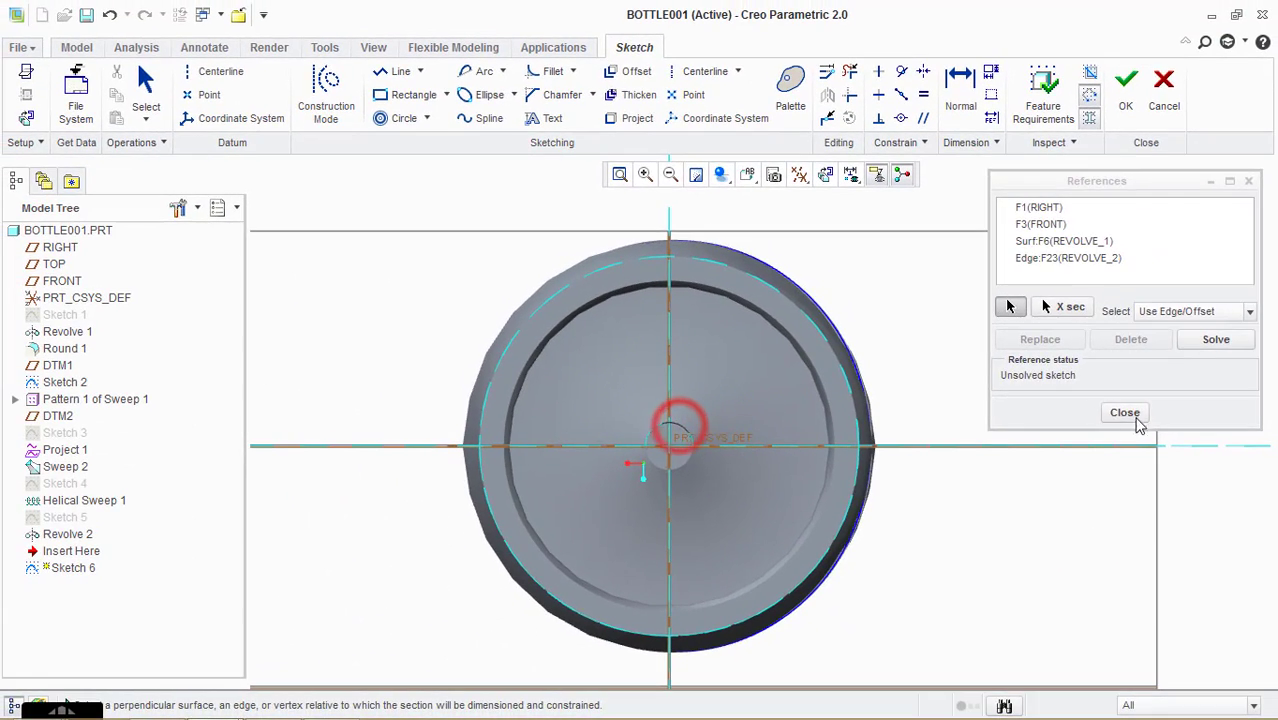
{"action": "left_click", "coordinate": [1139, 412]}
- Draw concentric circles at the base centre, including a small one and one on the inner edge
{"action": "left_click", "coordinate": [407, 120]}
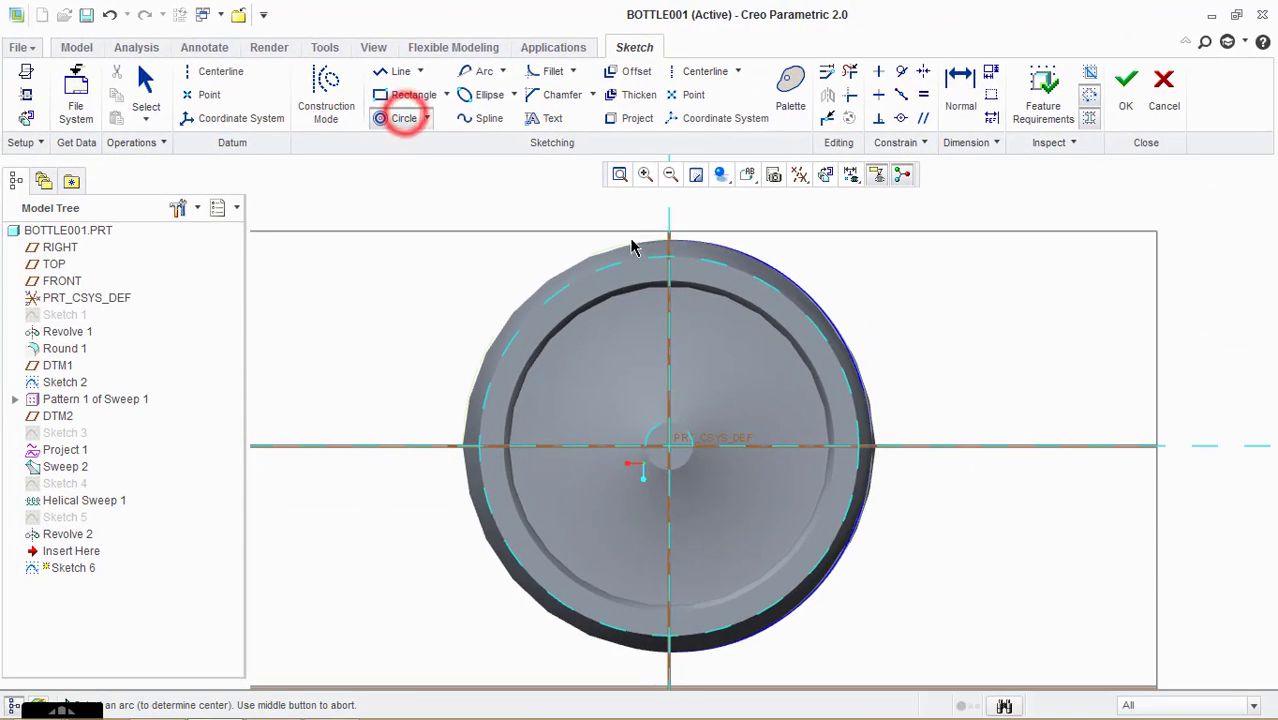
{"action": "left_click", "coordinate": [668, 445]}
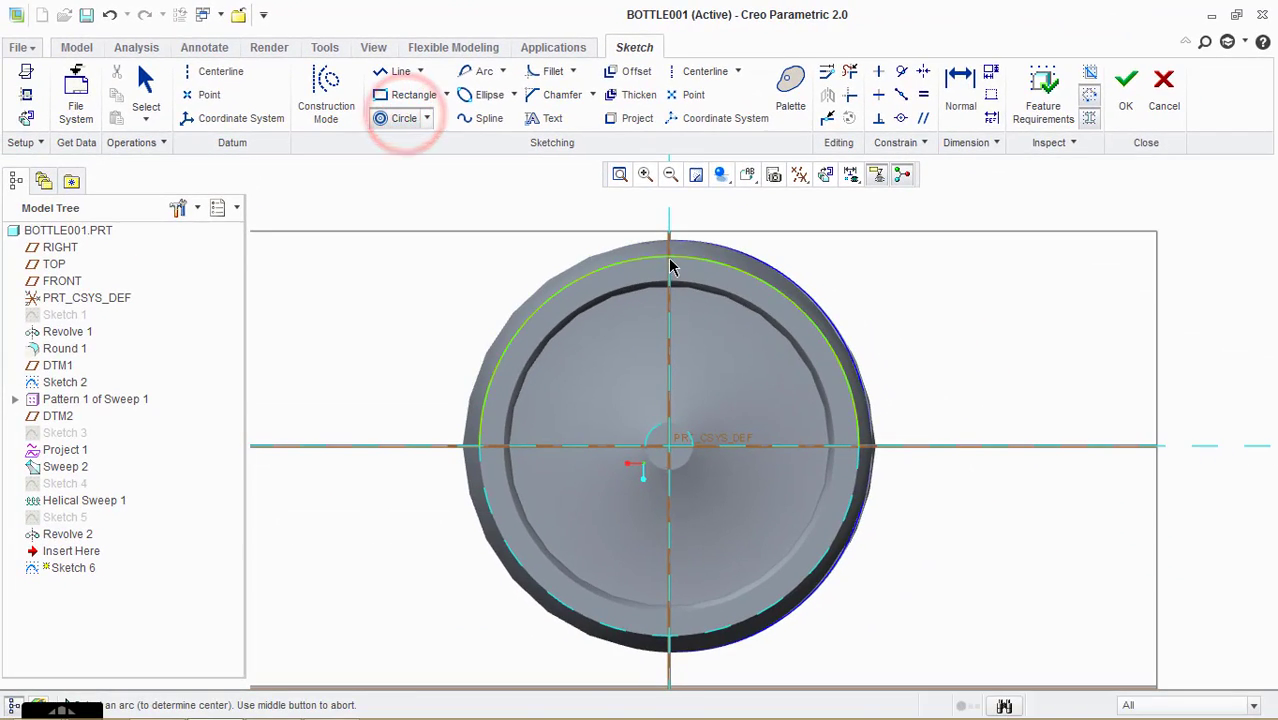
{"action": "left_click", "coordinate": [668, 262]}
{"action": "left_click_drag", "start_coordinate": [670, 272], "coordinate": [670, 287]}
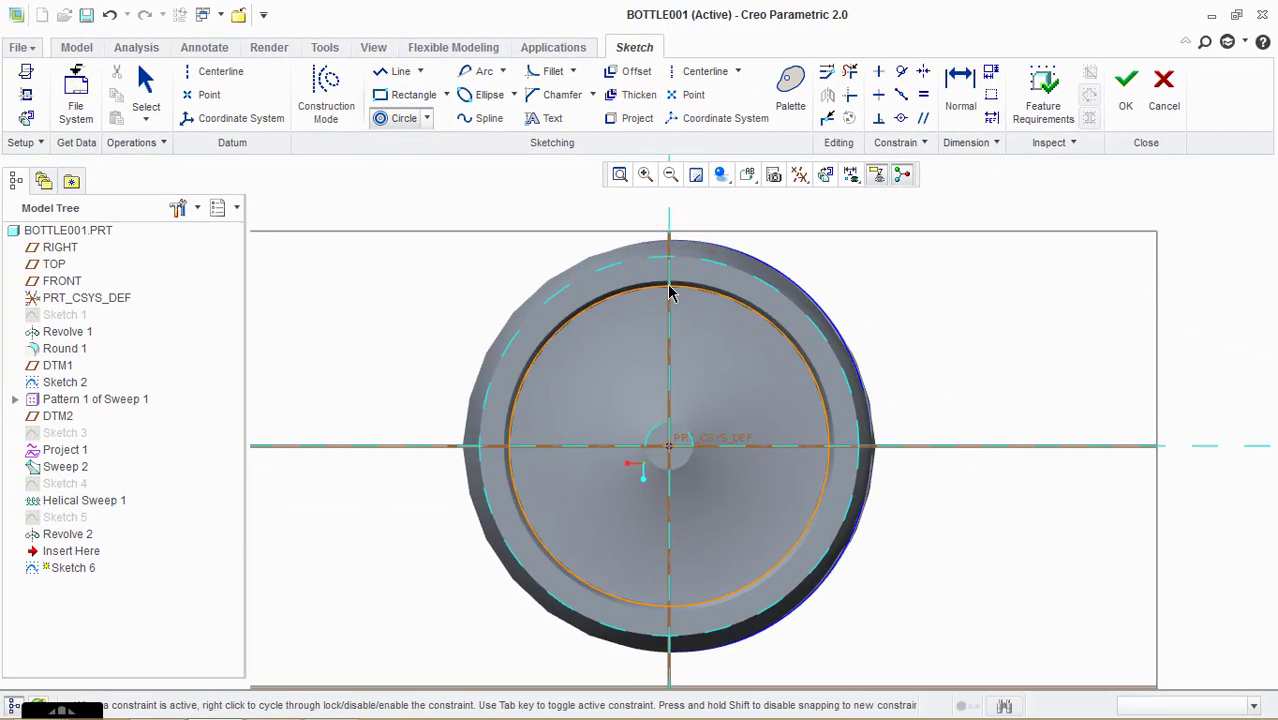
{"action": "left_click", "coordinate": [670, 290]}
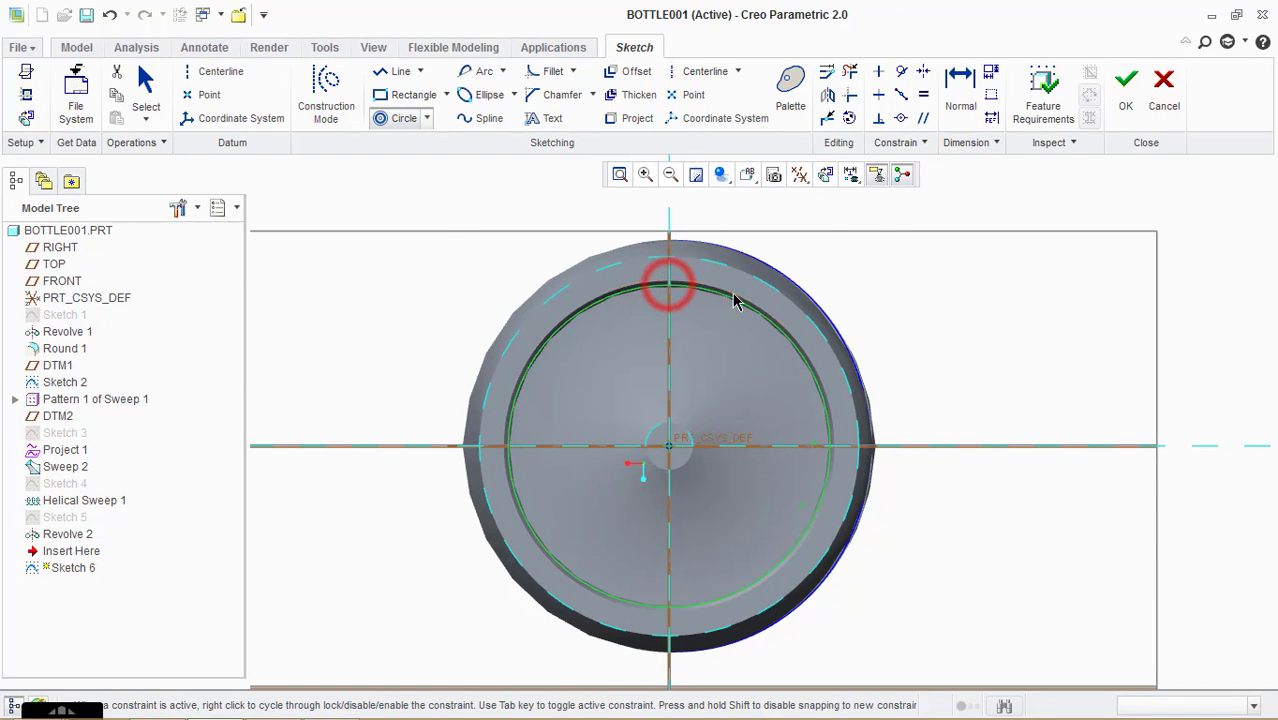
{"action": "left_click", "coordinate": [668, 445]}
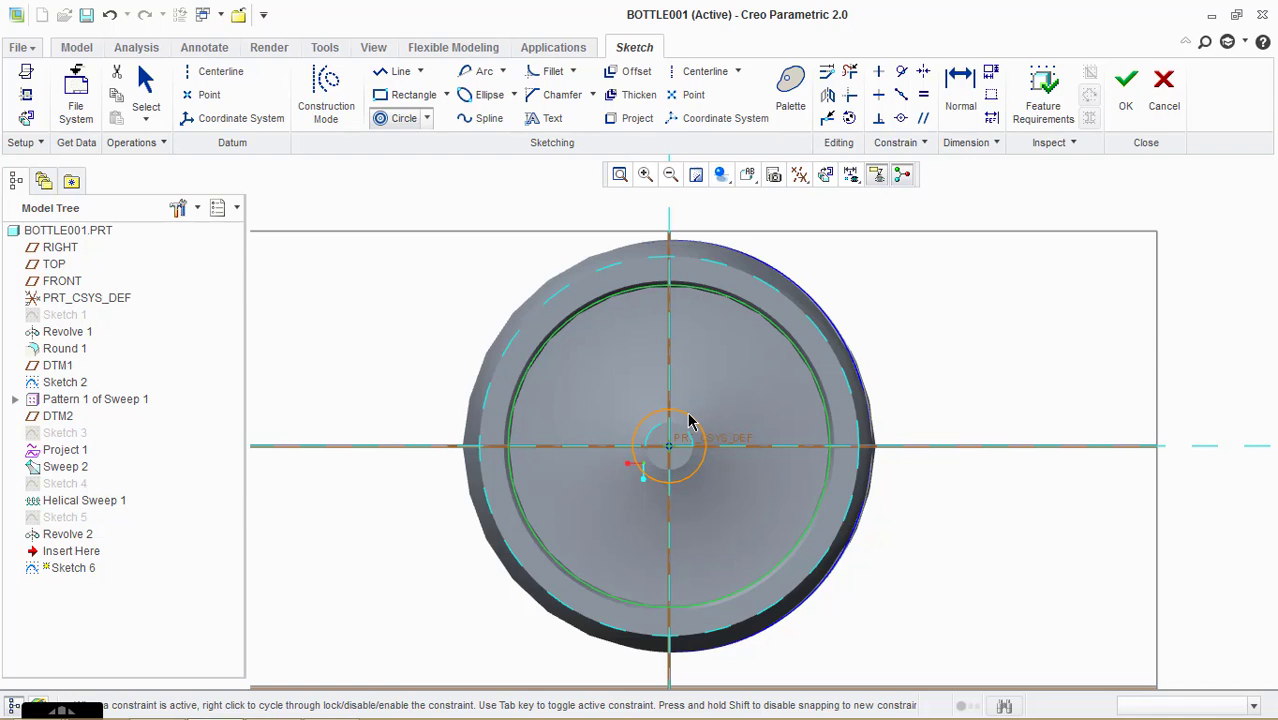
{"action": "left_click", "coordinate": [688, 420]}
{"action": "left_click", "coordinate": [668, 445]}
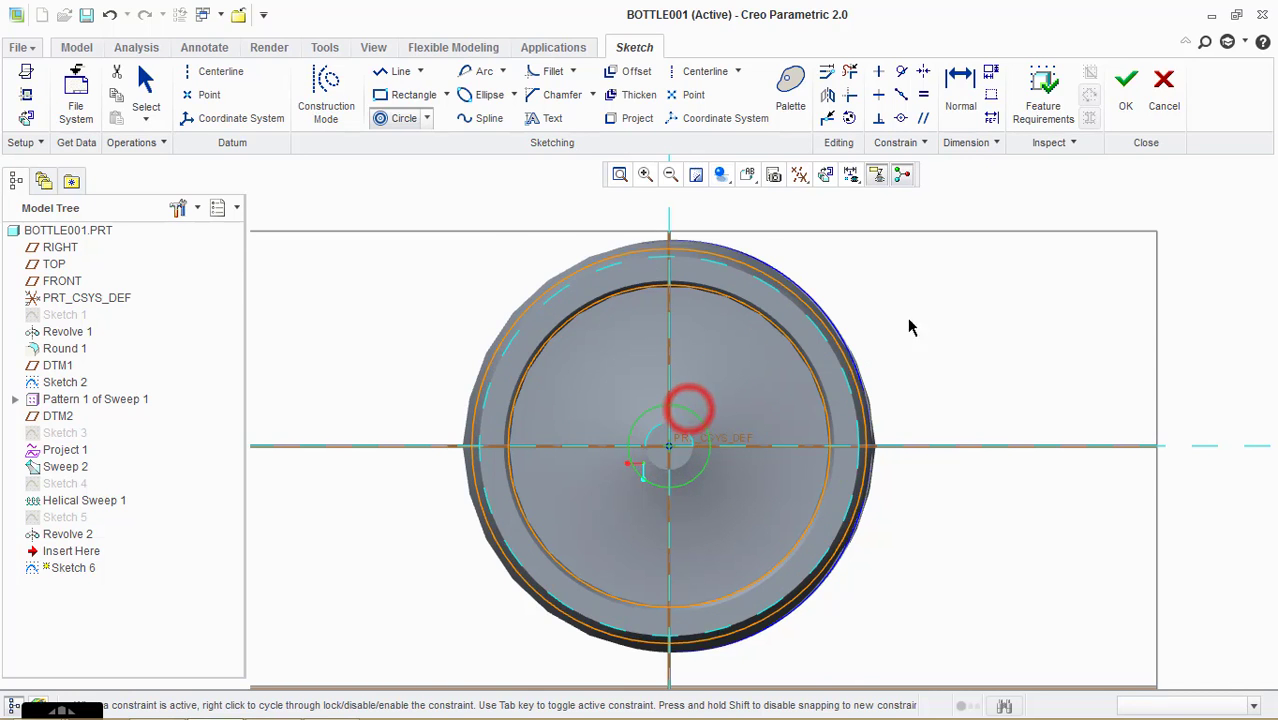
{"action": "left_click", "coordinate": [812, 402]}
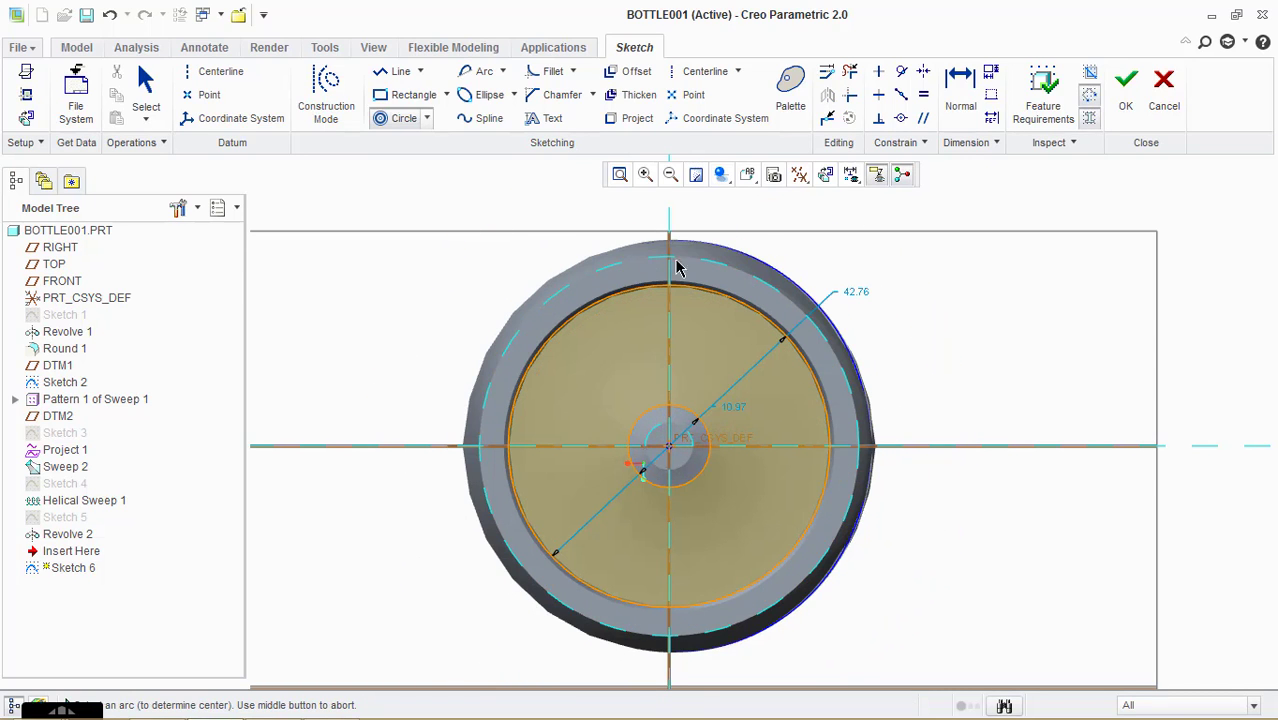
- Draw a slanted rib side line and mirror it about a vertical centerline
{"action": "left_click", "coordinate": [401, 73]}
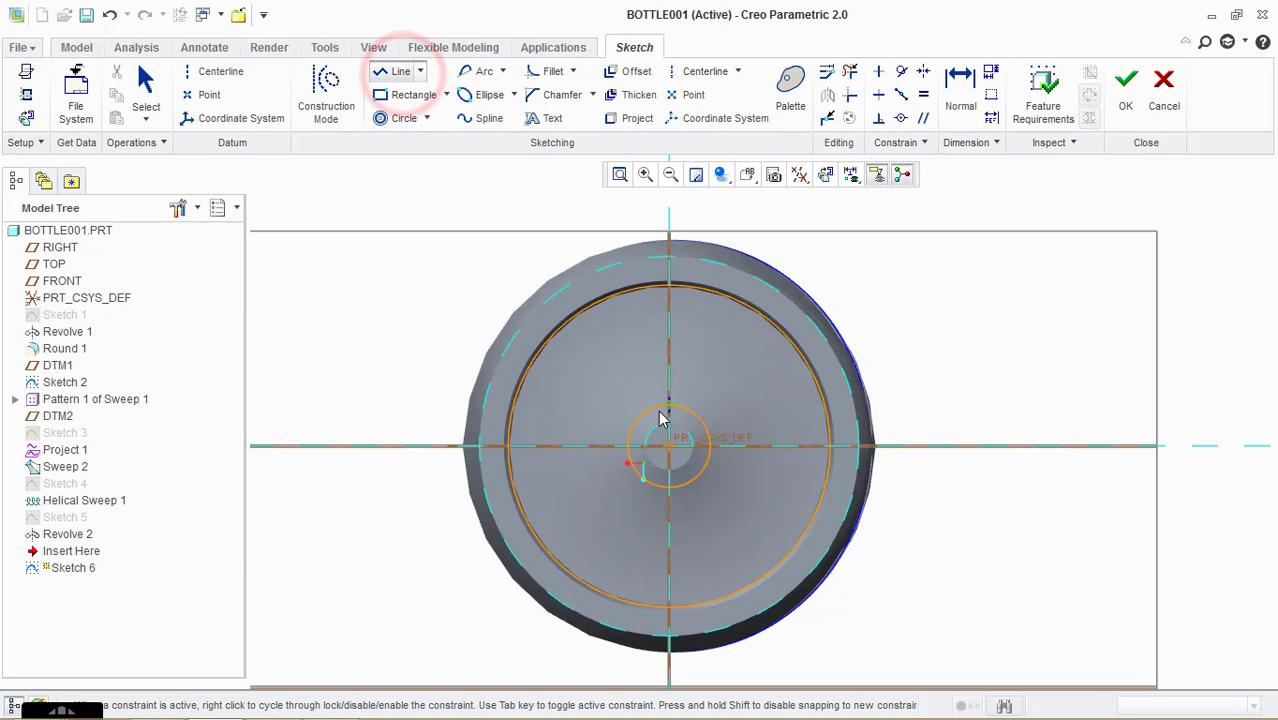
{"action": "left_click", "coordinate": [650, 410]}
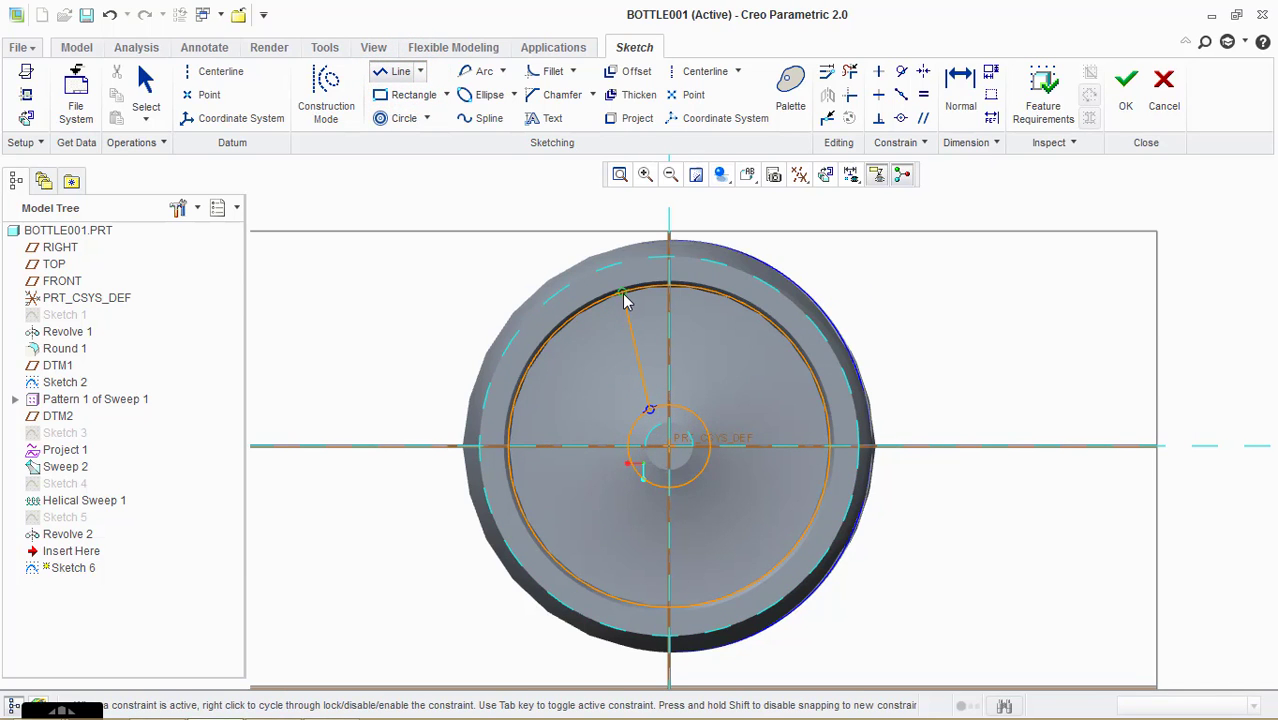
{"action": "left_click", "coordinate": [622, 293]}
{"action": "scroll", "coordinate": [668, 322], "scroll_direction": "up", "scroll_amount": 2}
{"action": "left_click", "coordinate": [220, 71]}
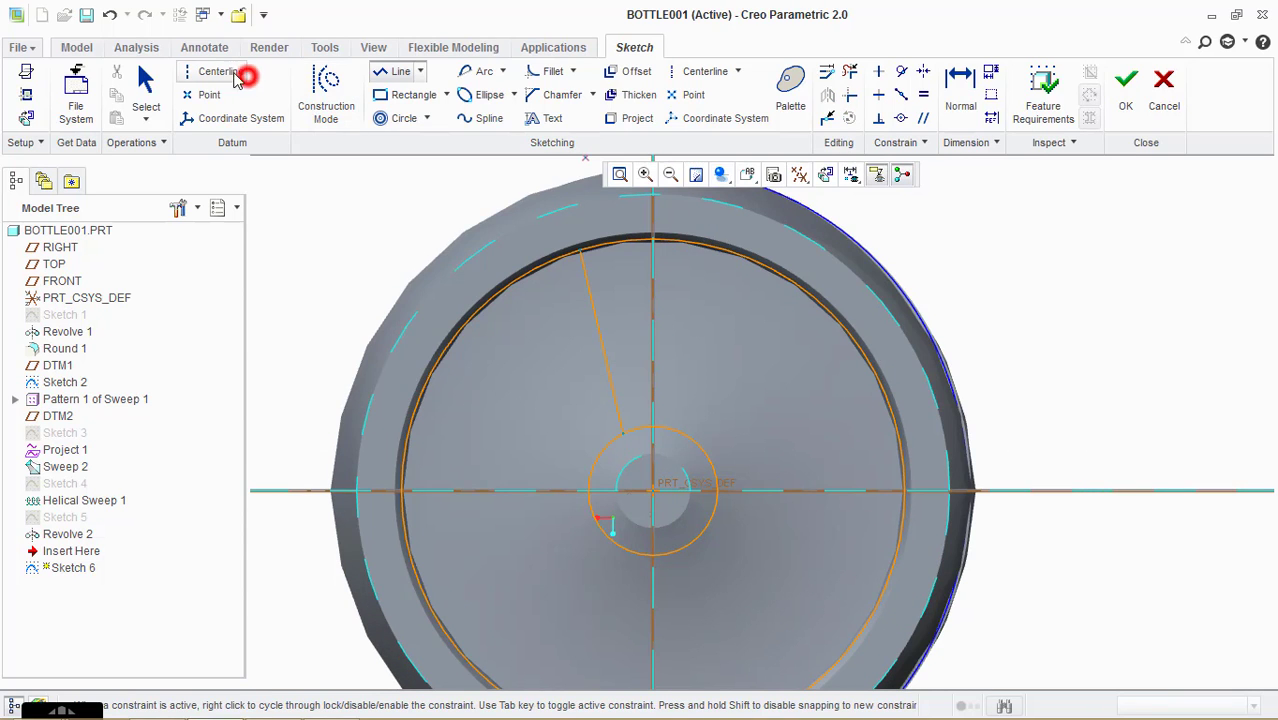
{"action": "left_click", "coordinate": [653, 217]}
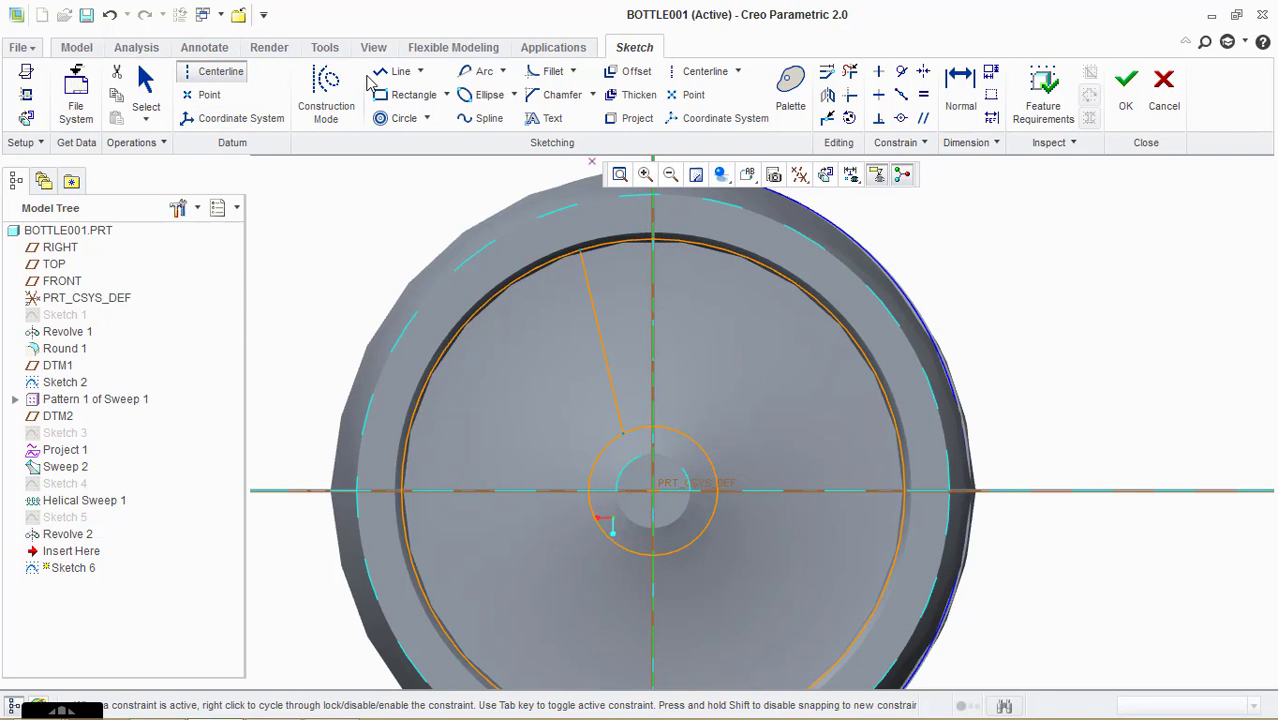
{"action": "left_click", "coordinate": [385, 74]}
{"action": "left_click", "coordinate": [147, 80]}
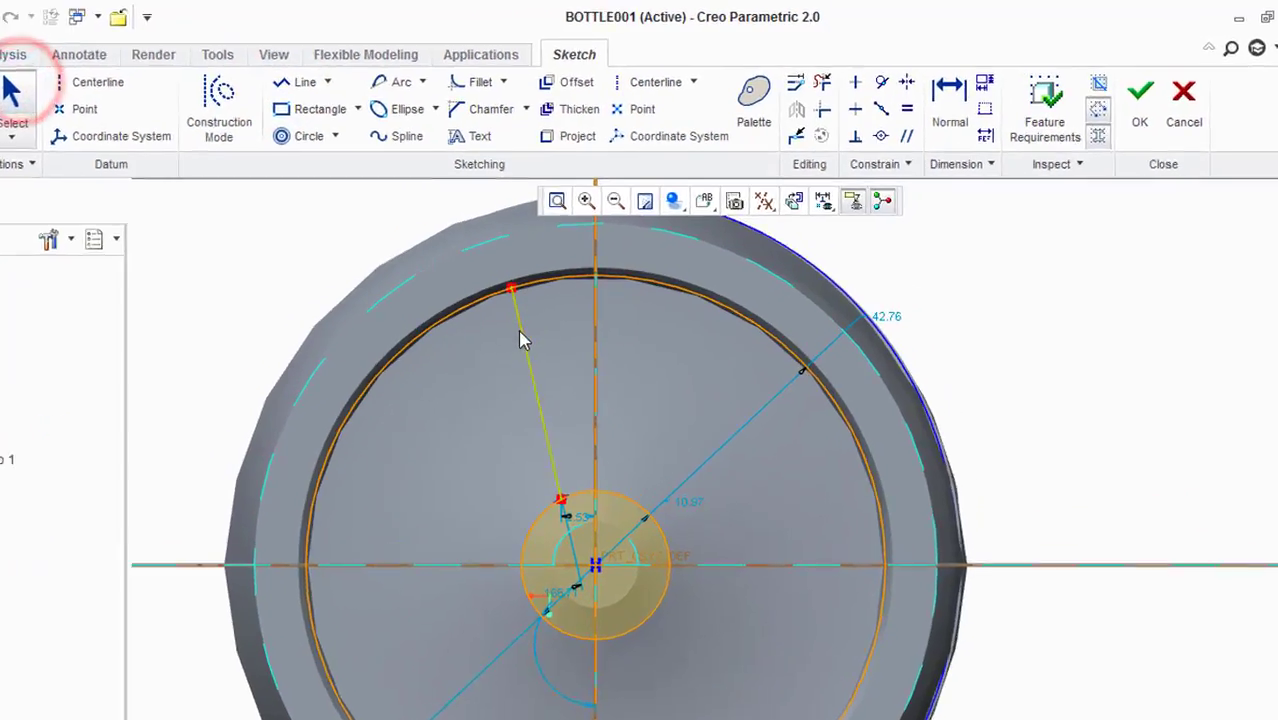
{"action": "left_click", "coordinate": [521, 332]}
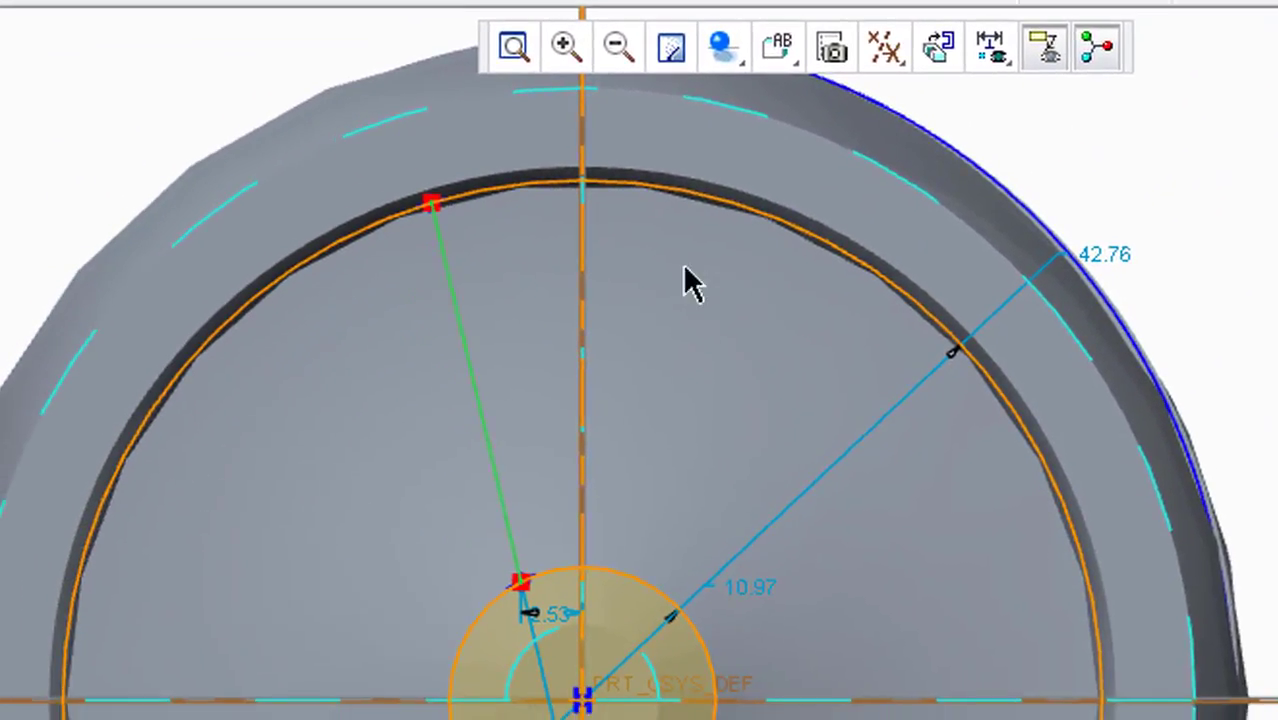
{"action": "left_click", "coordinate": [583, 317]}
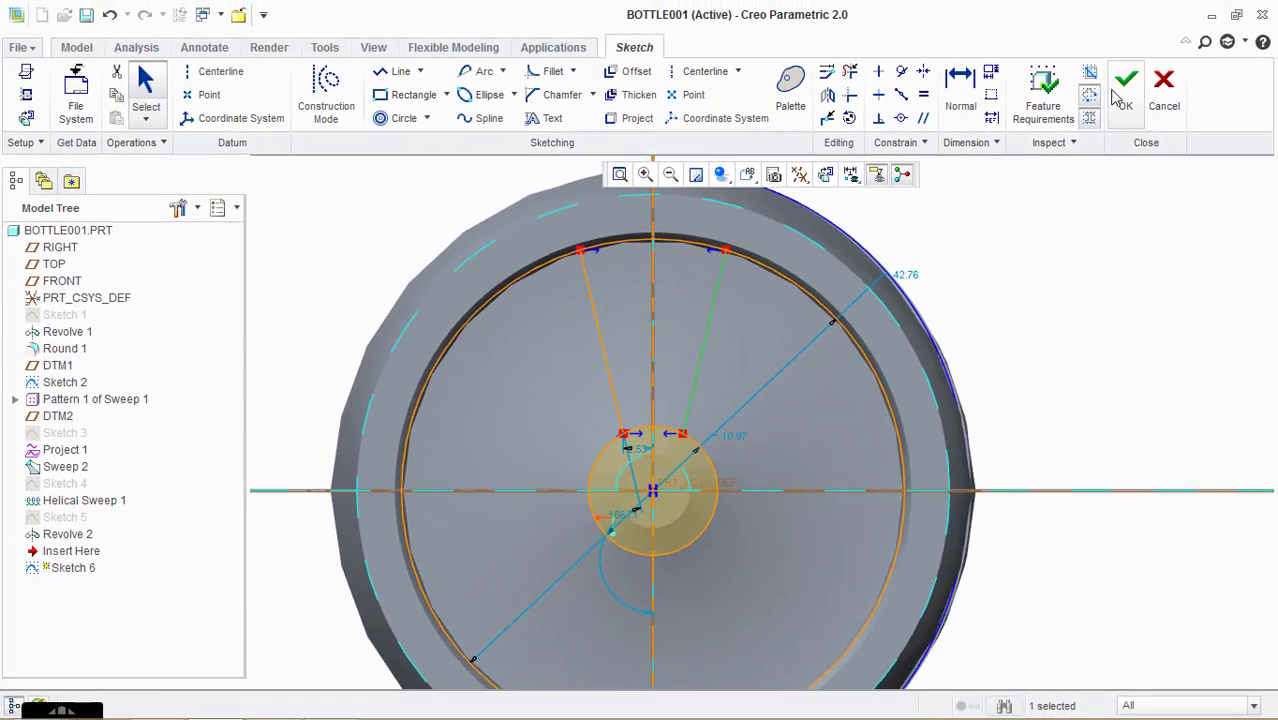
{"action": "left_click", "coordinate": [771, 349]}
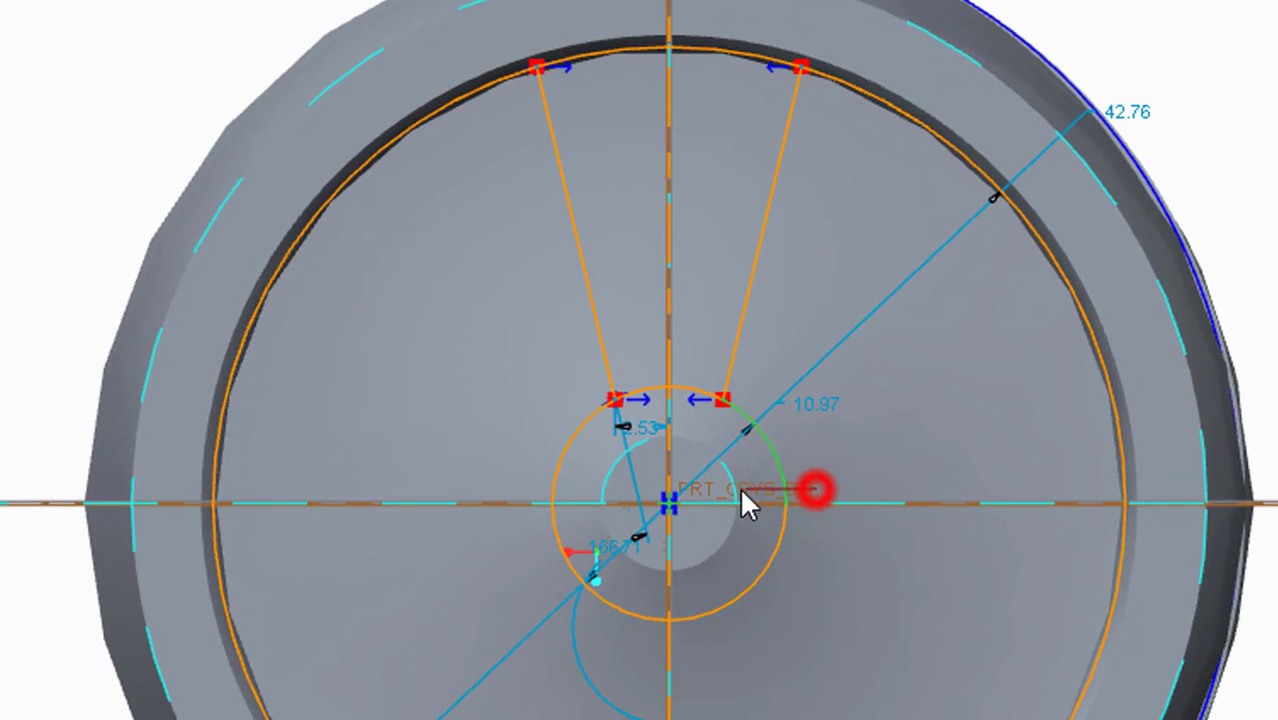
- Trim the circle arcs down to the tapered wedge outline and finish Sketch 6
{"action": "mouse_move", "coordinate": [745, 505]}
{"action": "left_mouse_down"}
{"action": "mouse_move", "coordinate": [746, 555]}
{"action": "mouse_move", "coordinate": [776, 556]}
{"action": "left_mouse_up"}
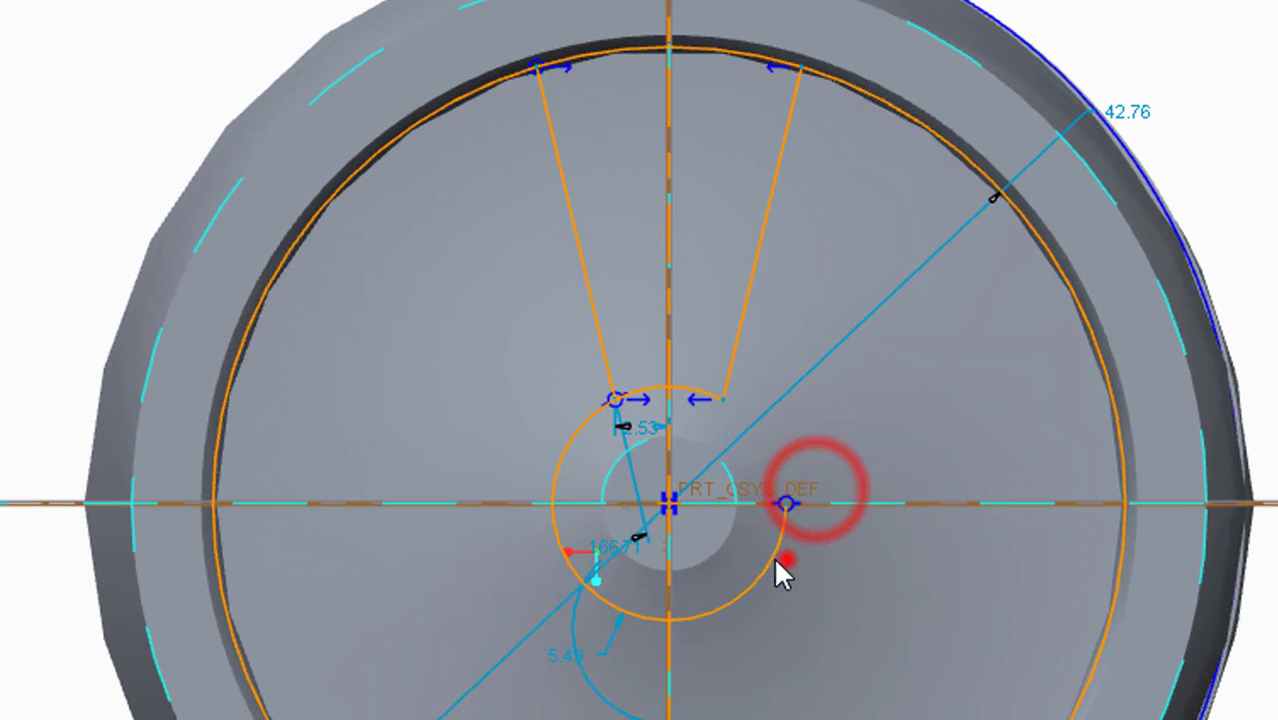
{"action": "left_click", "coordinate": [518, 530]}
{"action": "mouse_move", "coordinate": [537, 443]}
{"action": "left_mouse_down"}
{"action": "mouse_move", "coordinate": [655, 520]}
{"action": "mouse_move", "coordinate": [653, 542]}
{"action": "left_mouse_up"}
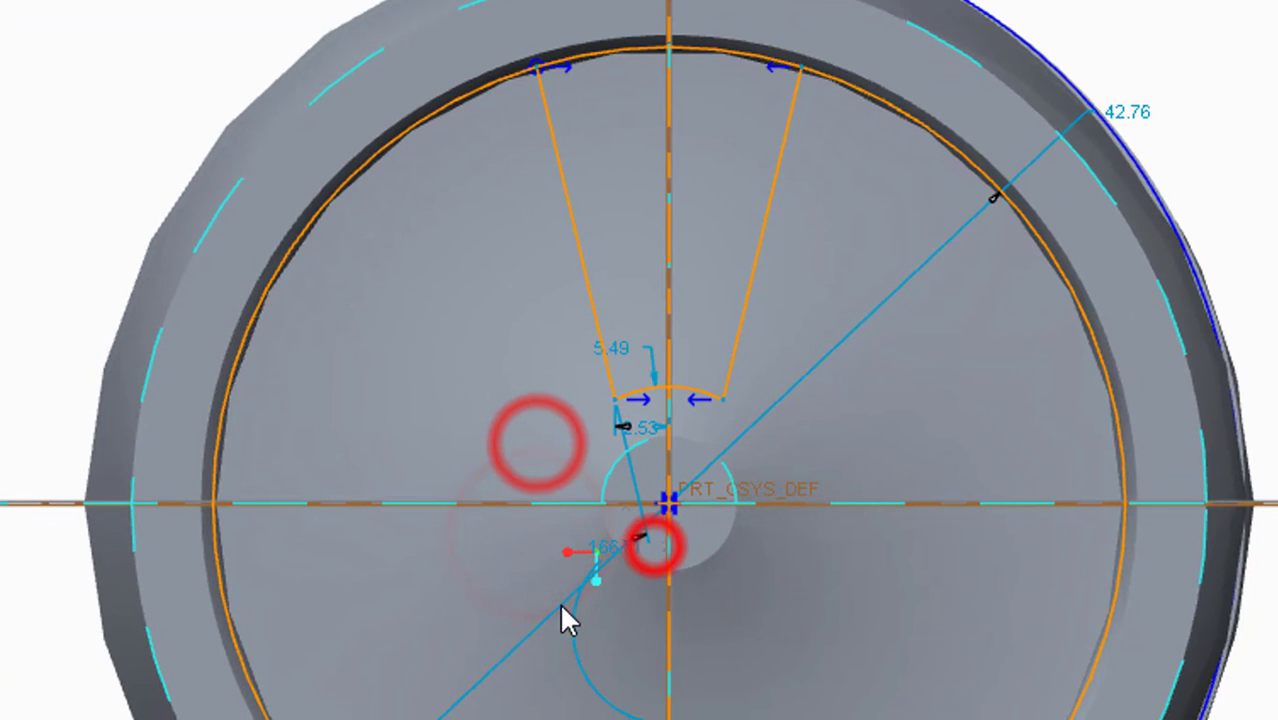
{"action": "left_click", "coordinate": [690, 662]}
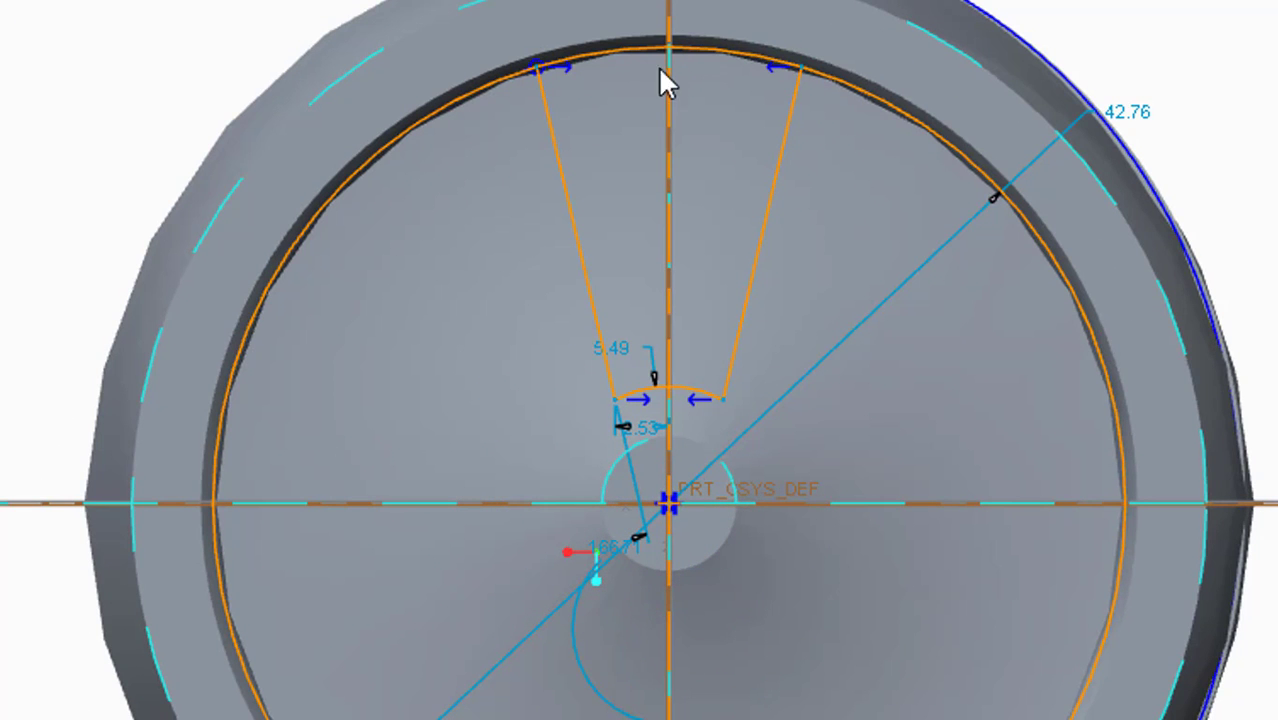
{"action": "left_click", "coordinate": [426, 92]}
{"action": "left_click", "coordinate": [290, 675]}
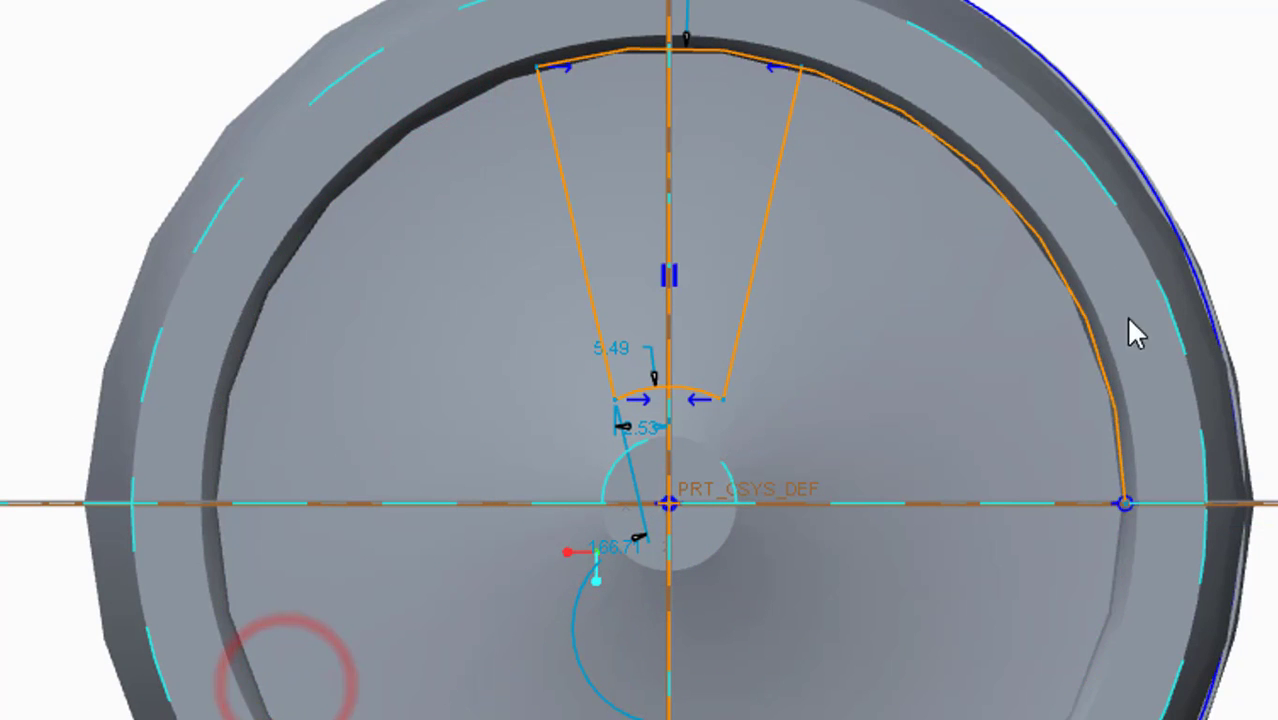
{"action": "left_click", "coordinate": [1075, 271]}
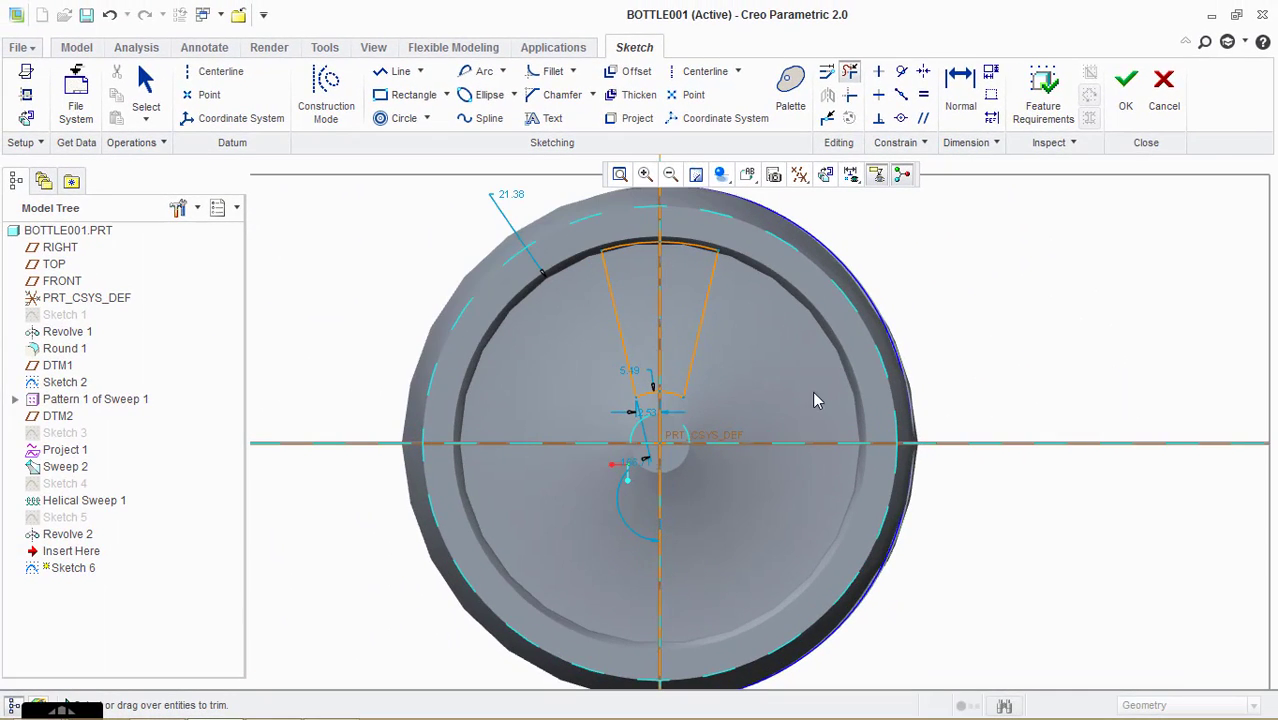
{"action": "left_click", "coordinate": [688, 555]}
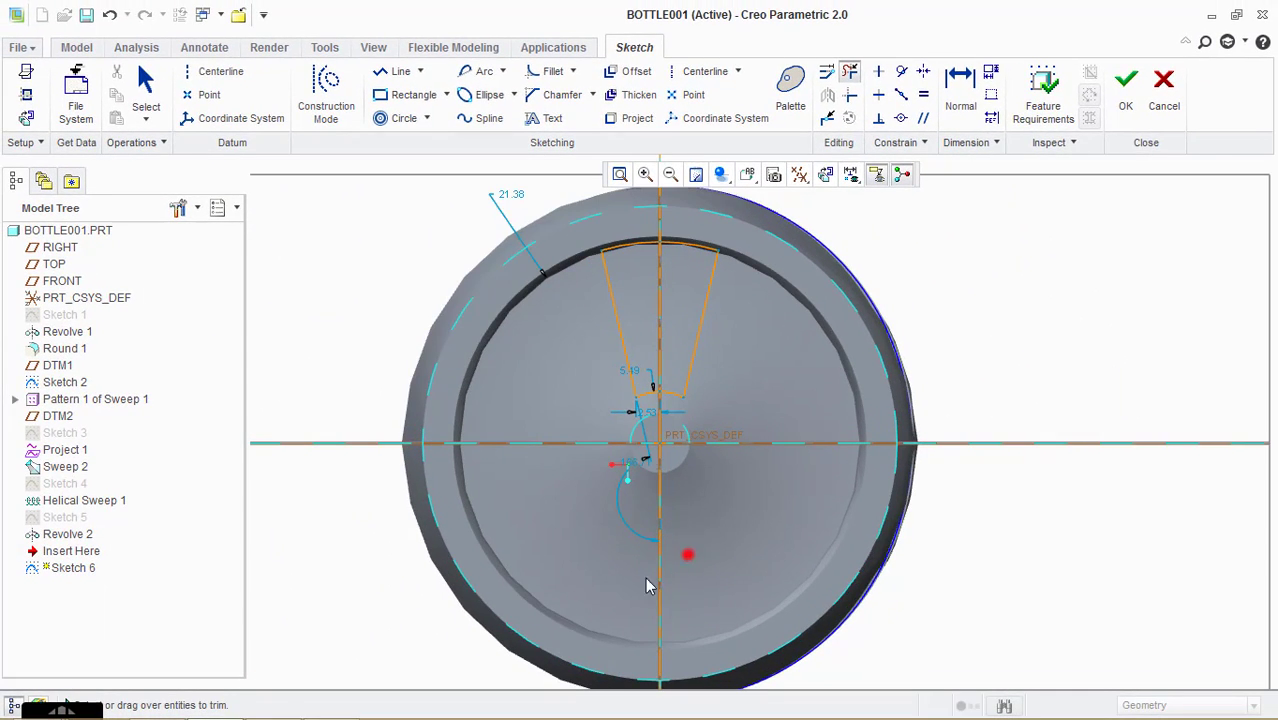
{"action": "left_click", "coordinate": [1127, 103]}
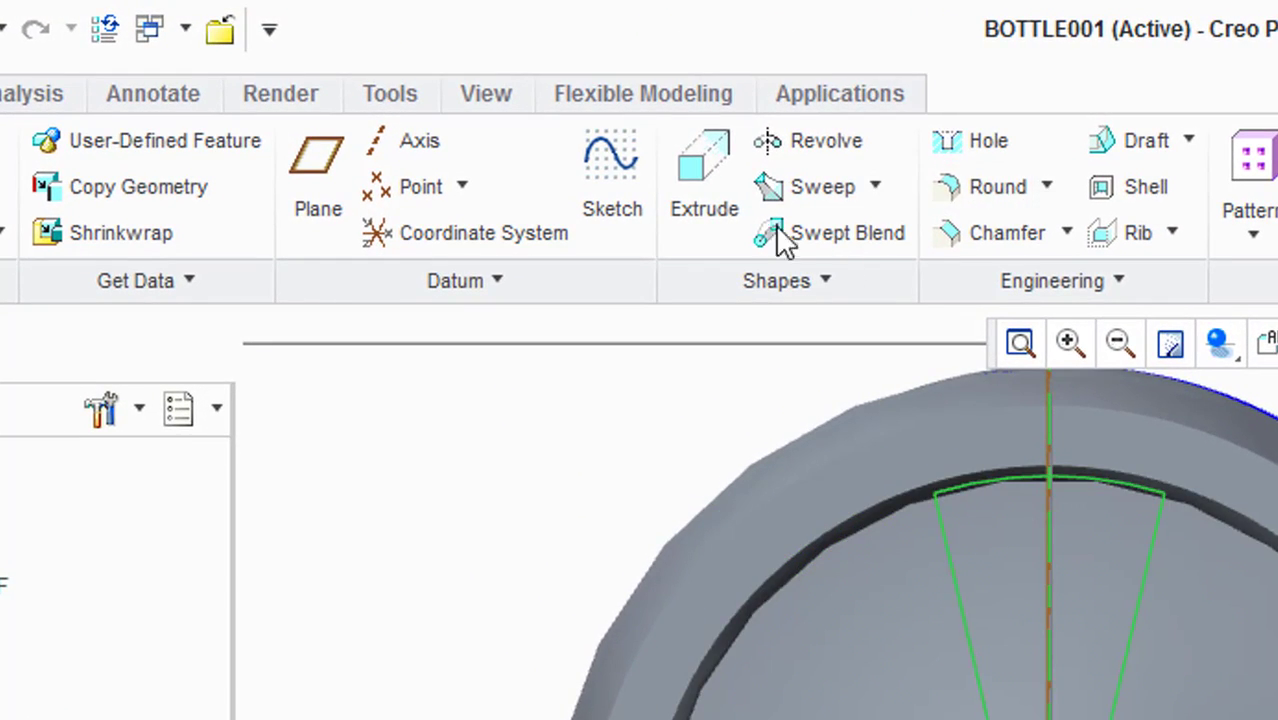
- Extrude the wedge sketch as a Remove Material cut 8.00 deep, completing Extrude 1
{"action": "left_click", "coordinate": [736, 209]}
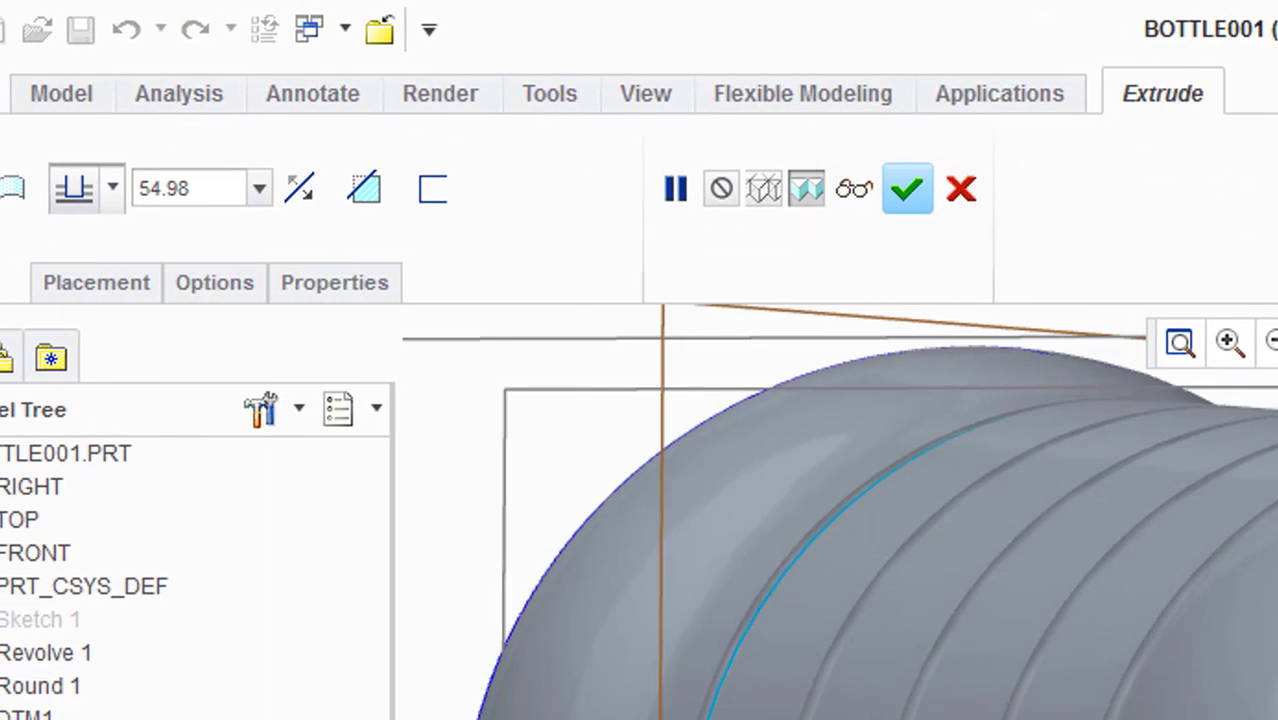
{"action": "left_click", "coordinate": [364, 188]}
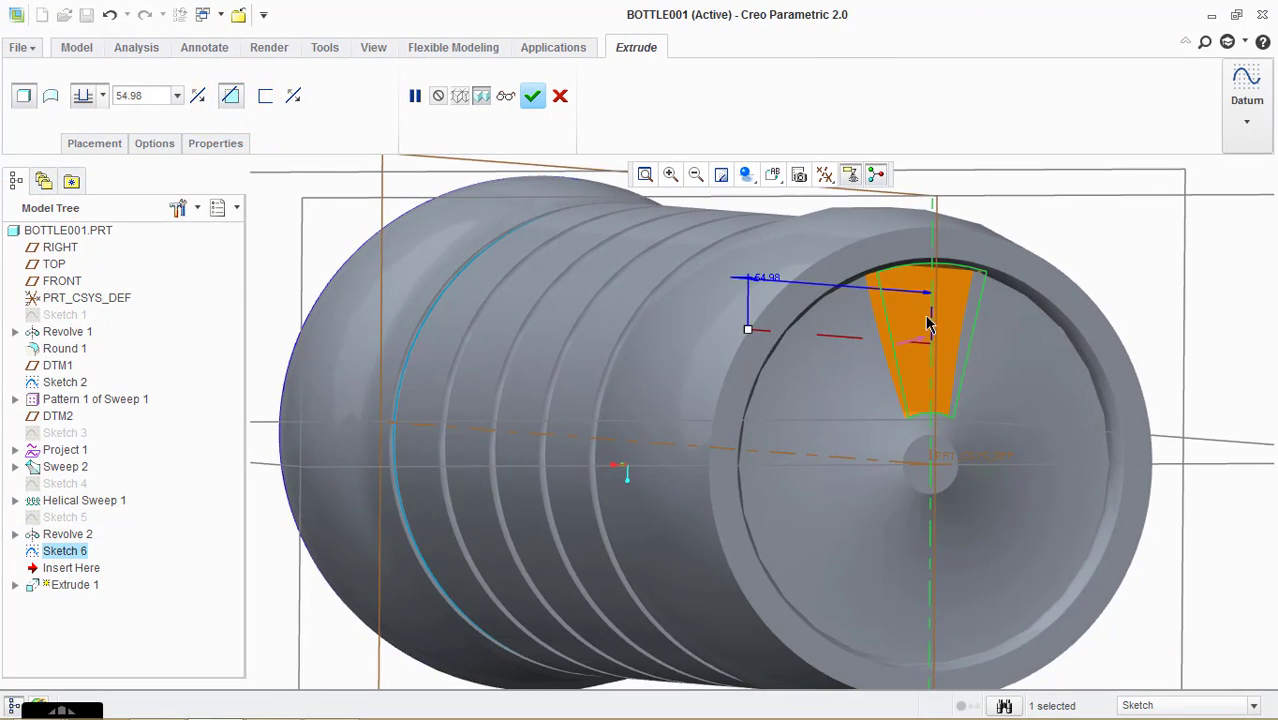
{"action": "middle_click_drag", "start_coordinate": [928, 323], "coordinate": [930, 329]}
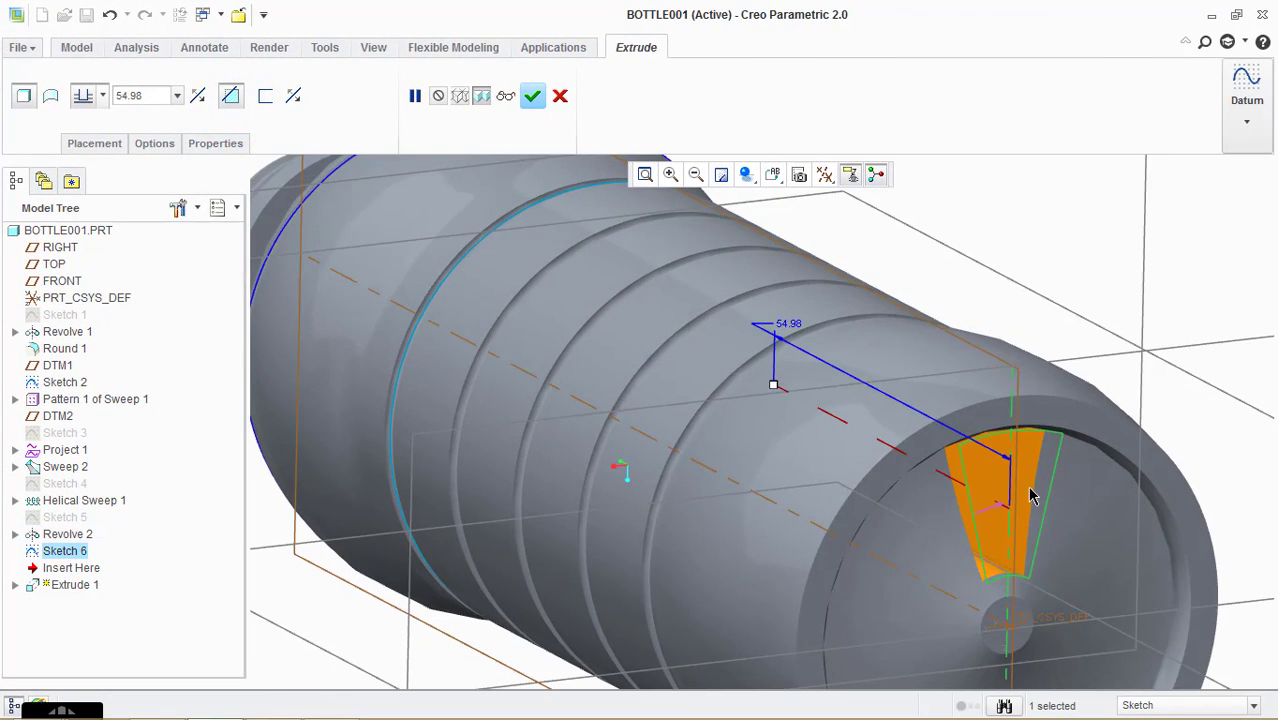
{"action": "middle_click_drag", "start_coordinate": [1033, 497], "coordinate": [712, 342]}
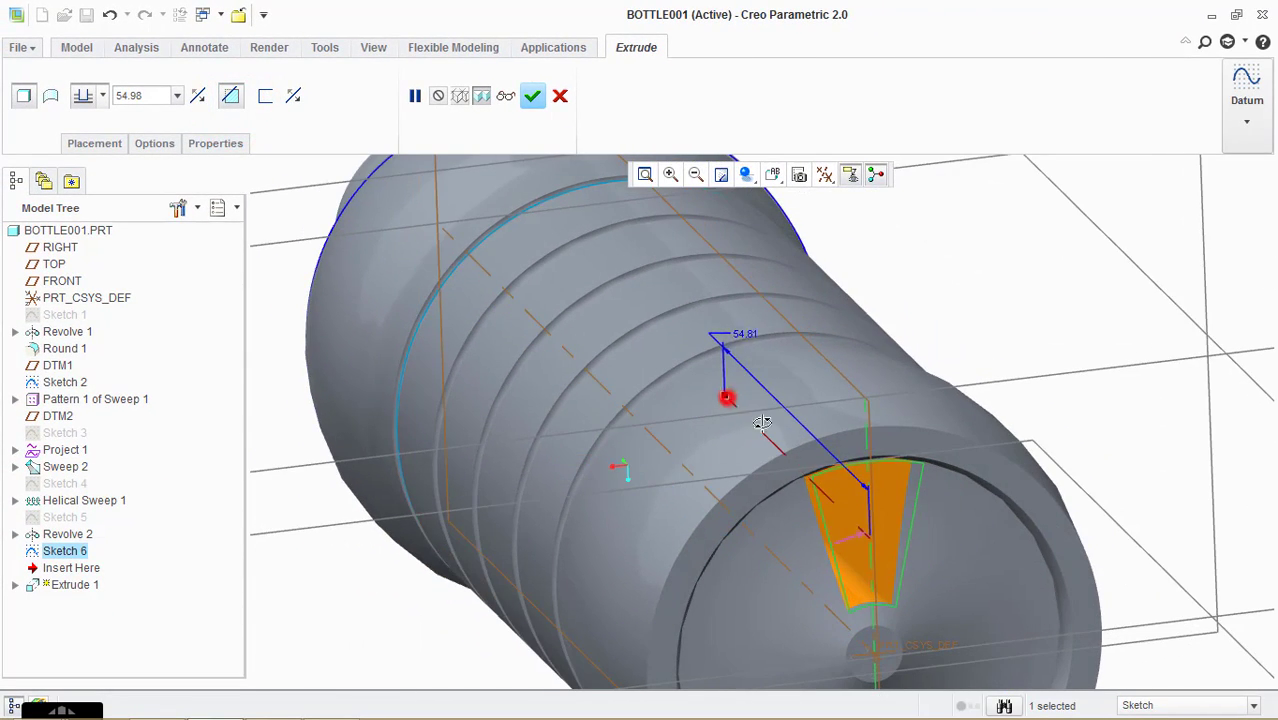
{"action": "left_click_drag", "start_coordinate": [762, 422], "coordinate": [868, 518]}
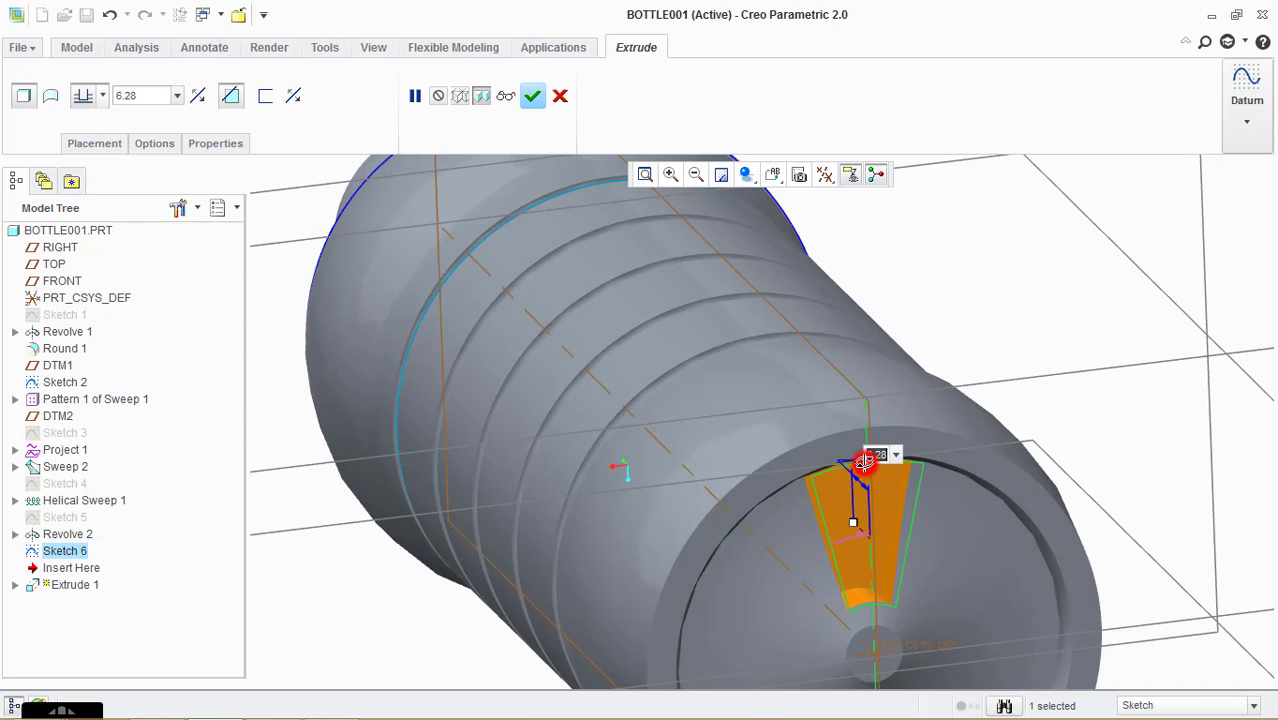
{"action": "double_click", "coordinate": [874, 455]}
{"action": "type", "text": "8"}
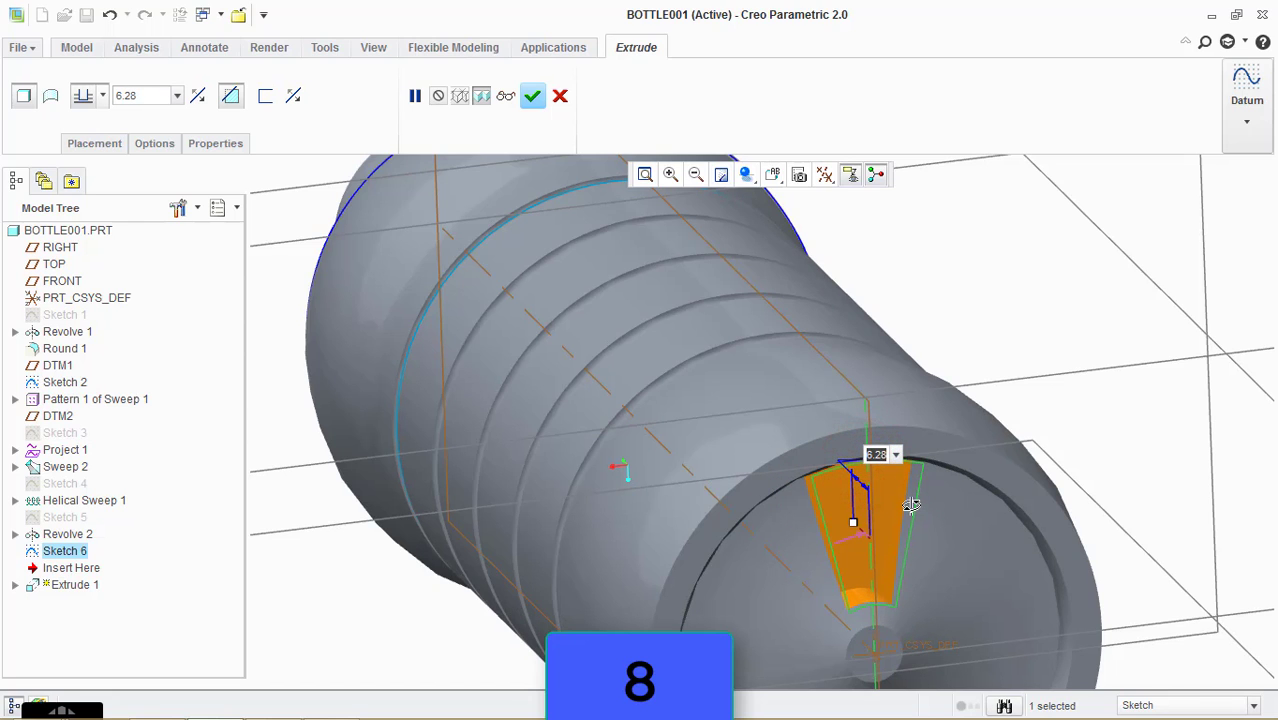
{"action": "left_click", "coordinate": [911, 505]}
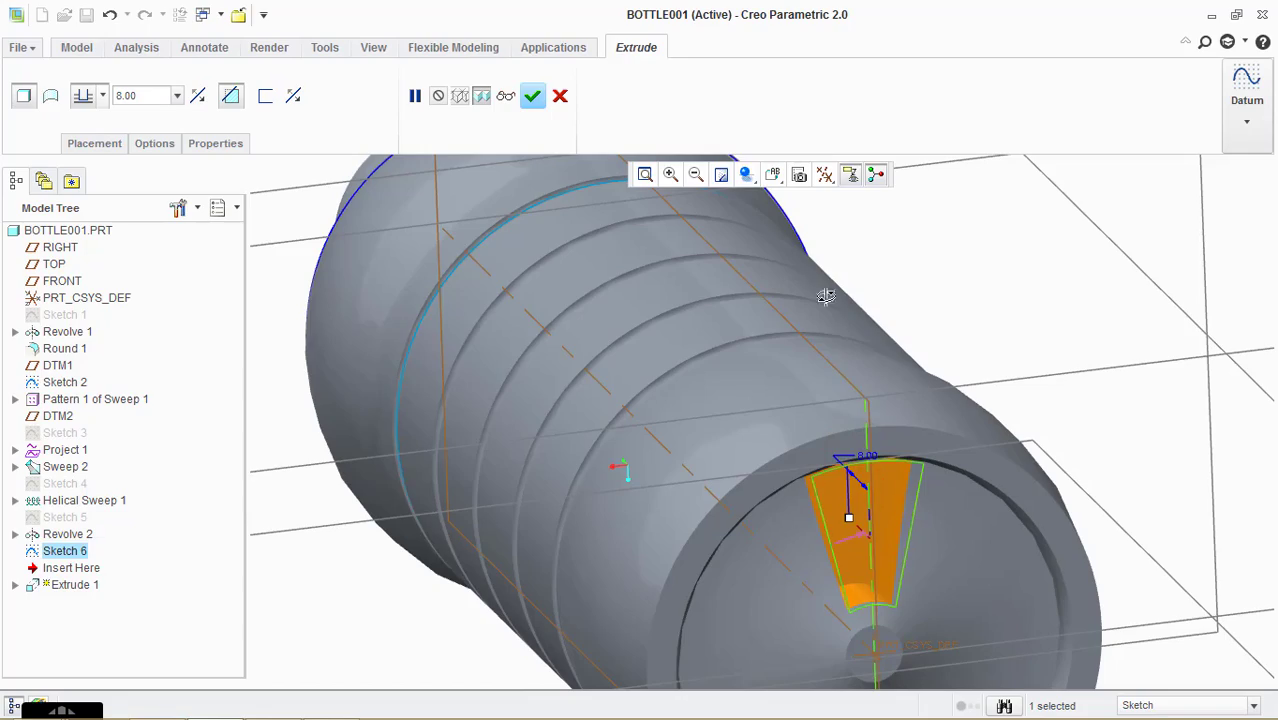
{"action": "left_click", "coordinate": [530, 95]}
{"action": "middle_click_drag", "start_coordinate": [700, 420], "coordinate": [748, 289]}
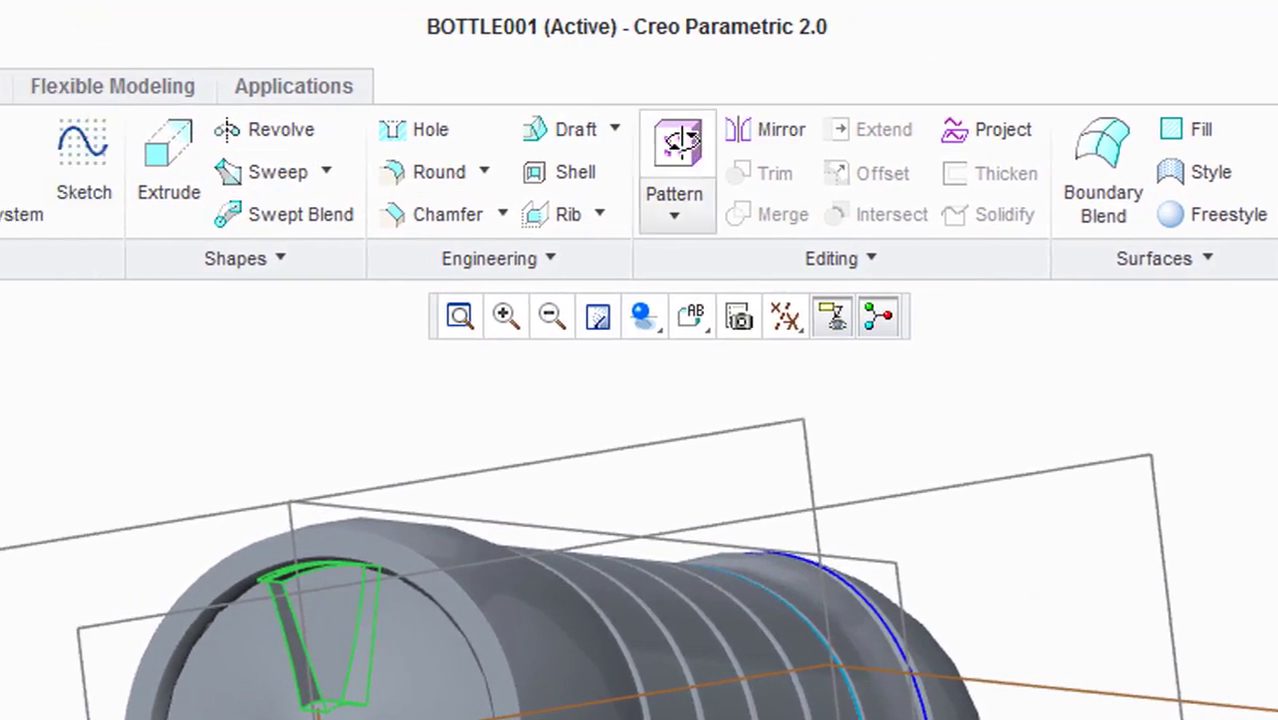
- Axis-pattern Extrude 1 around the bottle's central axis with 5 members spaced 360/5 (72°)
{"action": "left_click", "coordinate": [678, 143]}
{"action": "scroll", "coordinate": [904, 650], "scroll_direction": "down", "scroll_amount": 2}
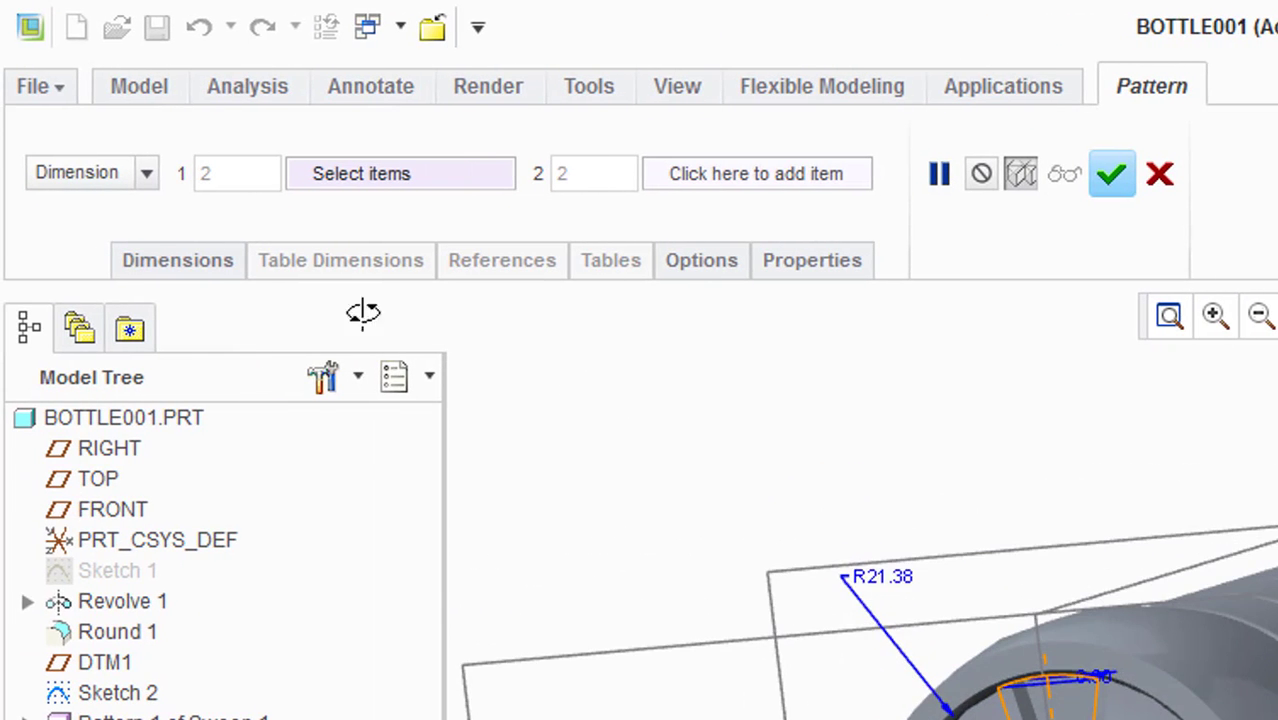
{"action": "left_click", "coordinate": [108, 173]}
{"action": "left_click", "coordinate": [74, 205]}
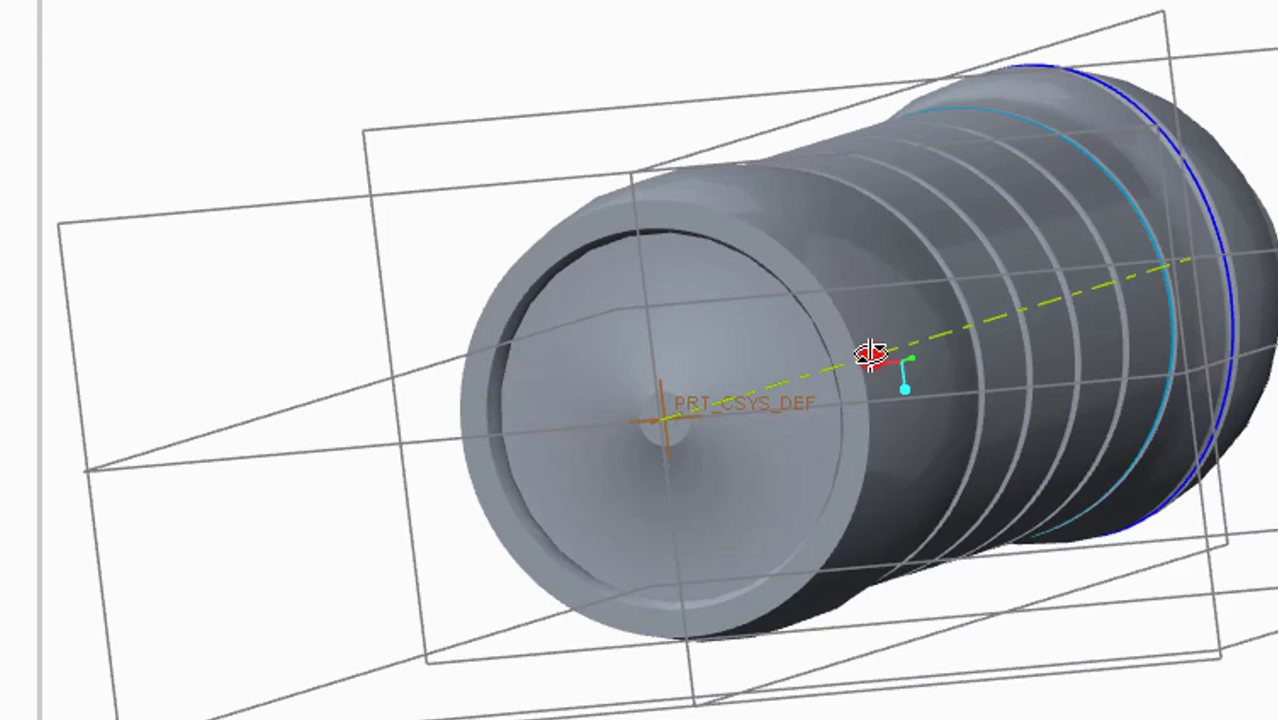
{"action": "left_click", "coordinate": [871, 355]}
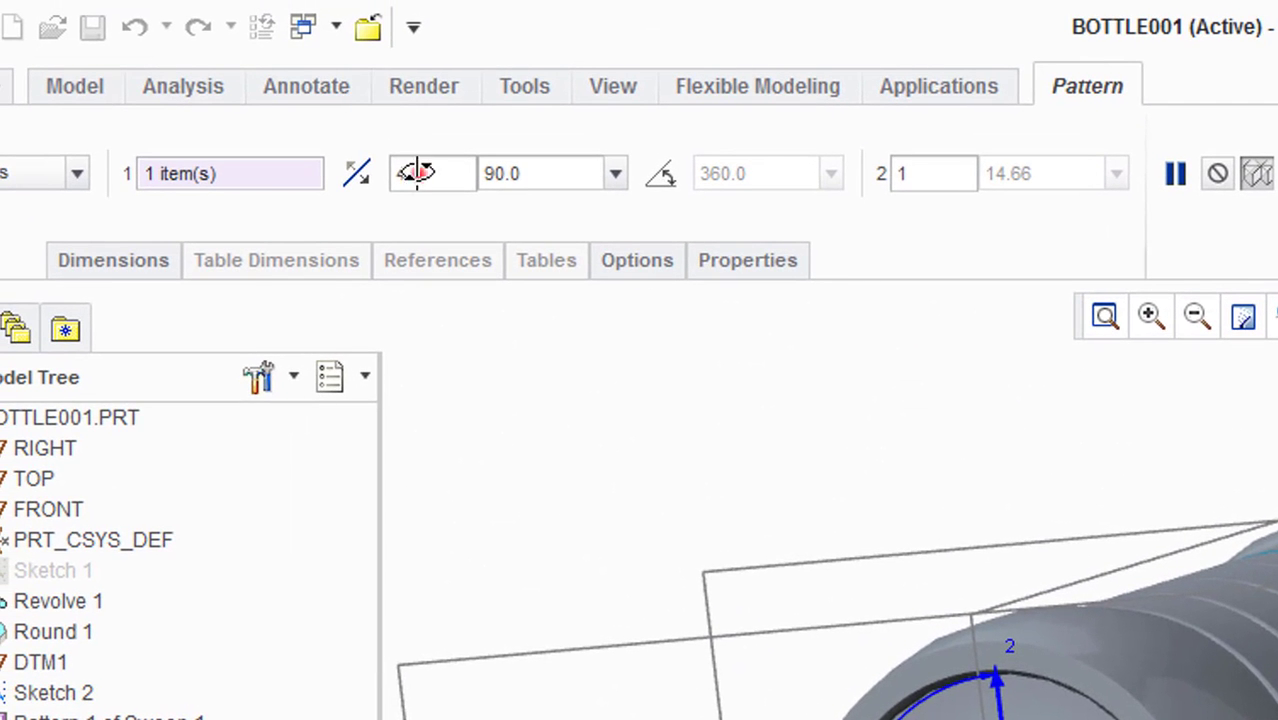
{"action": "double_click", "coordinate": [417, 173]}
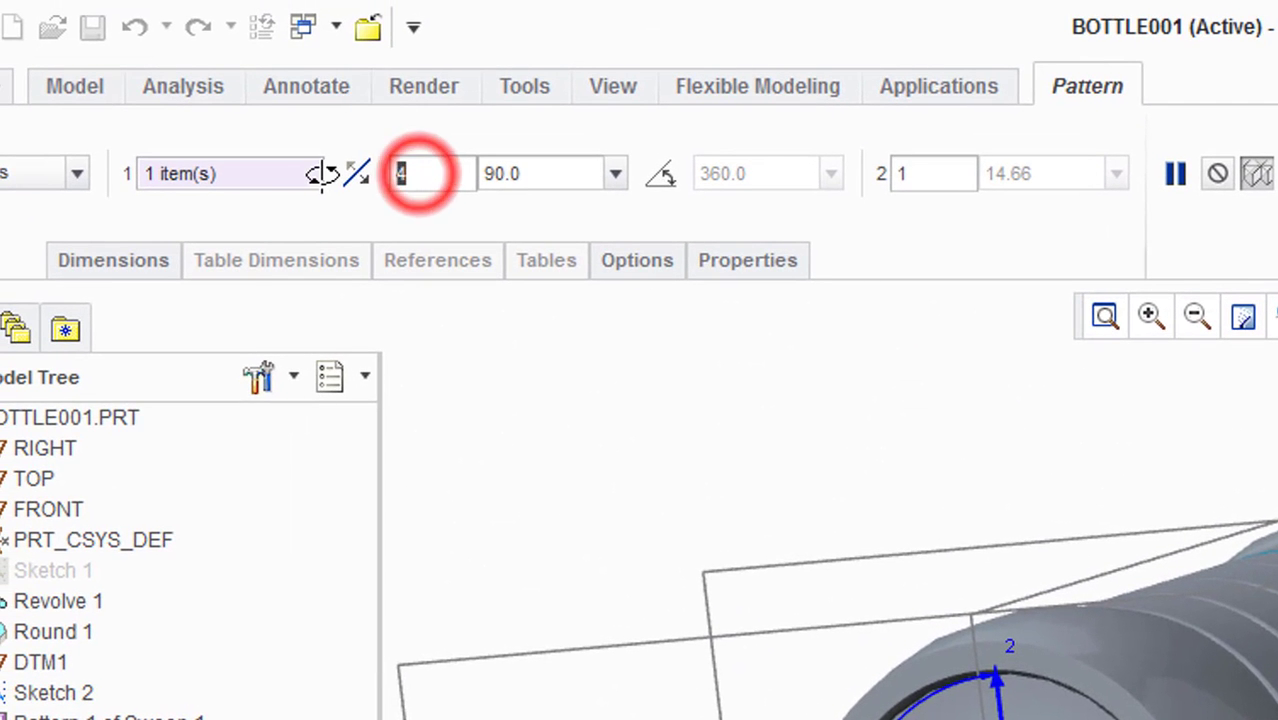
{"action": "type", "text": "5"}
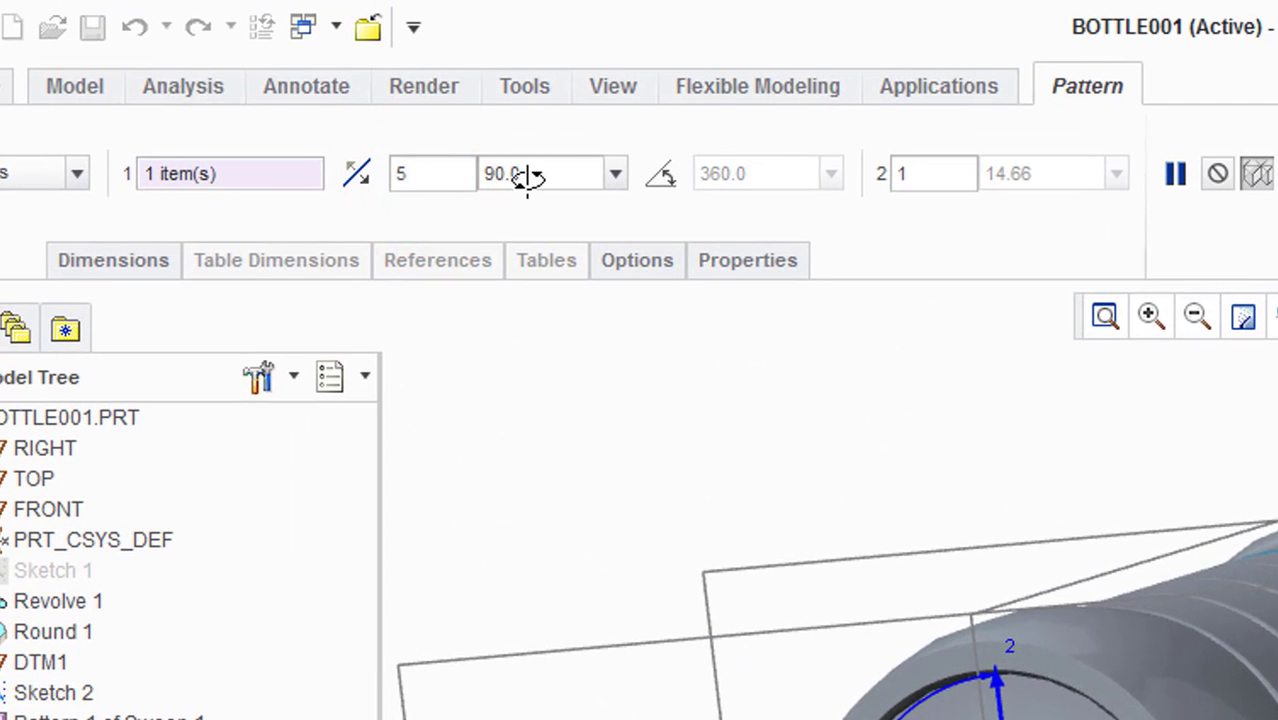
{"action": "type", "text": "360"}
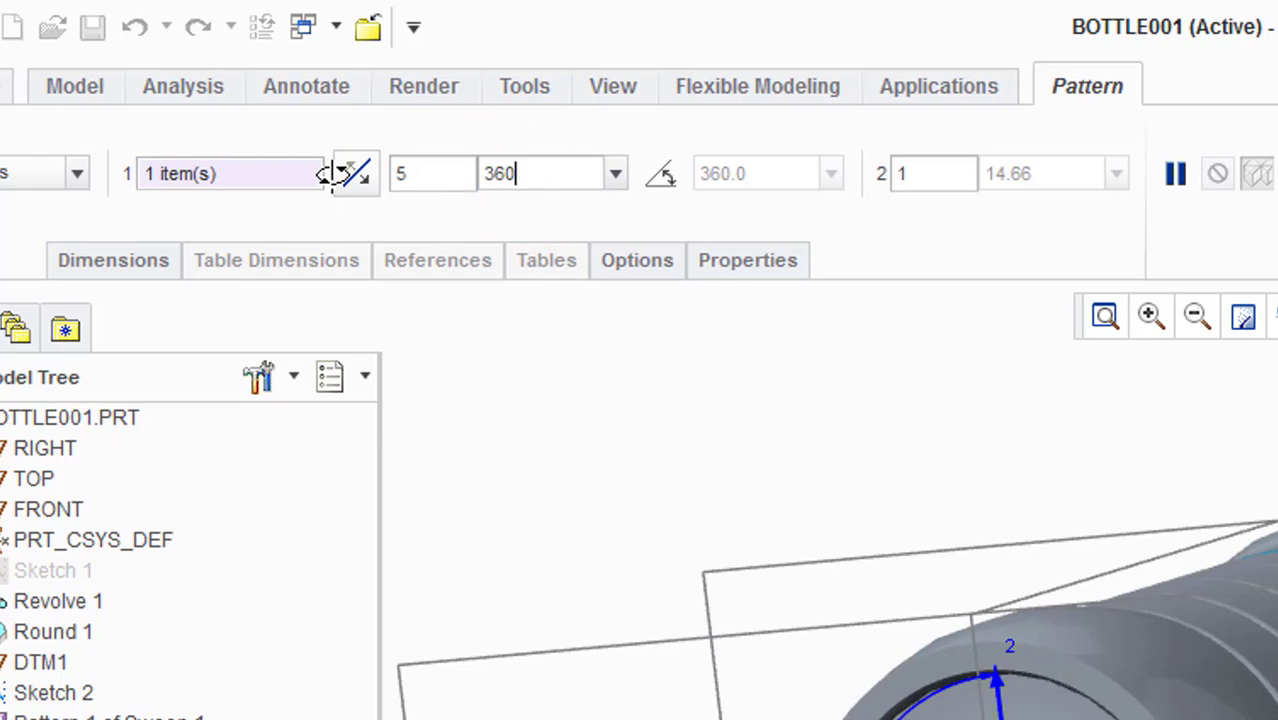
{"action": "type", "text": "/5"}
{"action": "key", "text": "Return"}
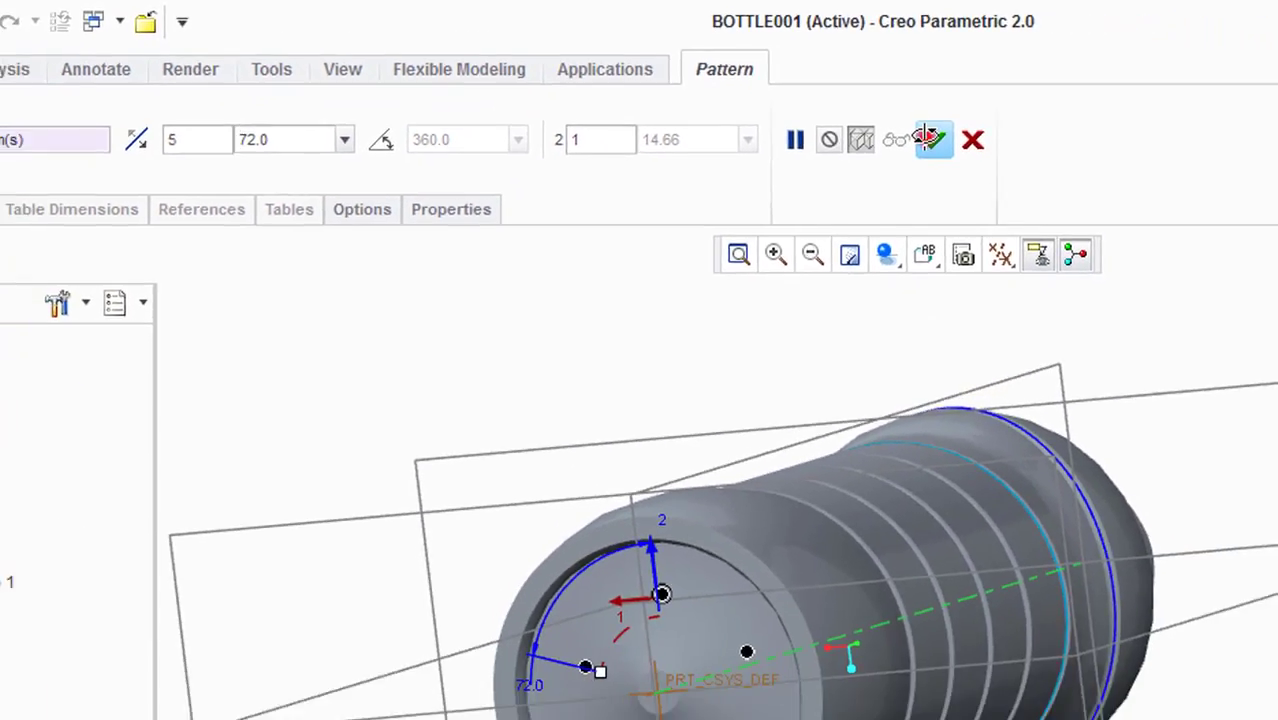
{"action": "left_click", "coordinate": [930, 139]}
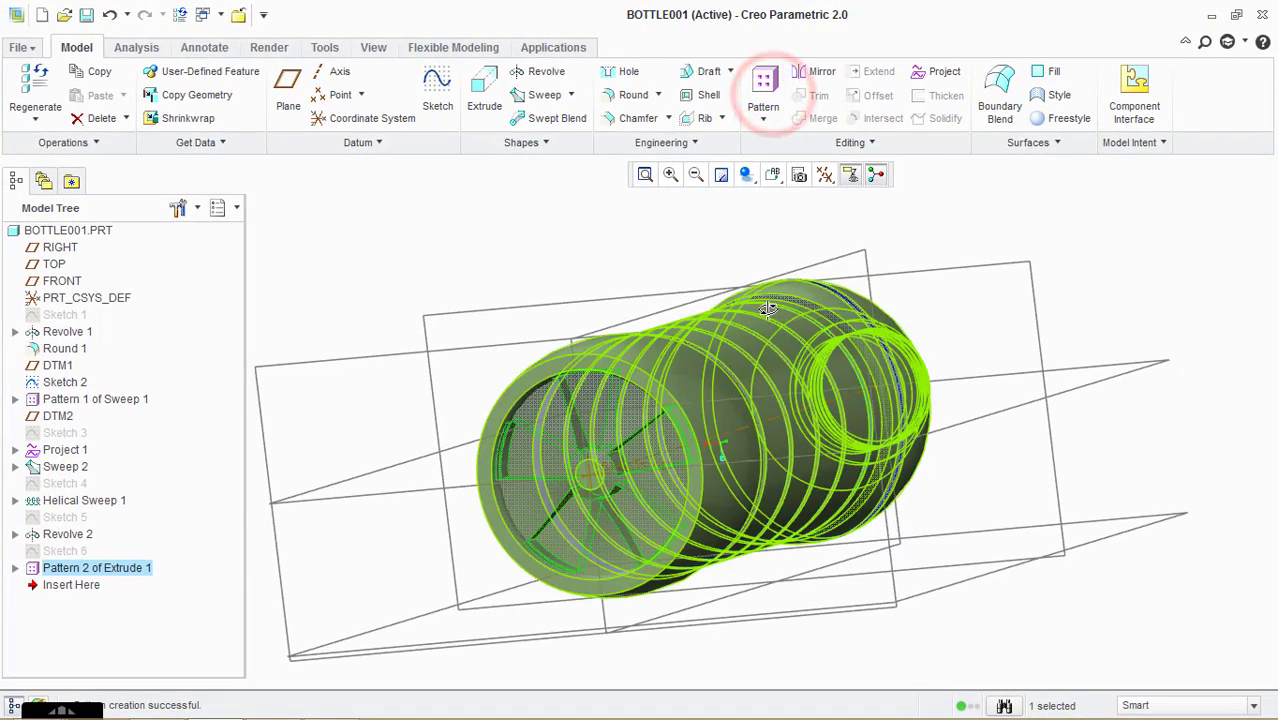
{"action": "middle_click_drag", "start_coordinate": [900, 470], "coordinate": [480, 379]}
{"action": "left_click", "coordinate": [475, 256]}
{"action": "middle_click_drag", "start_coordinate": [474, 254], "coordinate": [456, 285]}
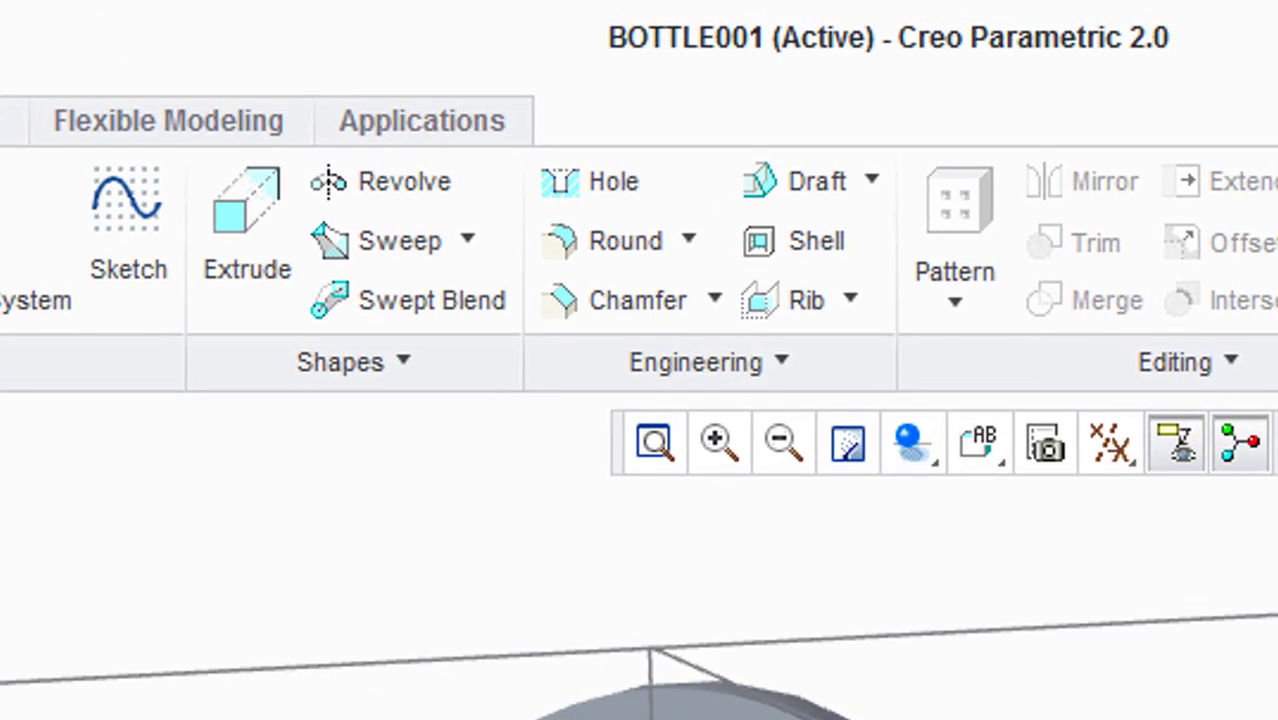
{"action": "middle_click_drag", "start_coordinate": [681, 719], "coordinate": [681, 670]}
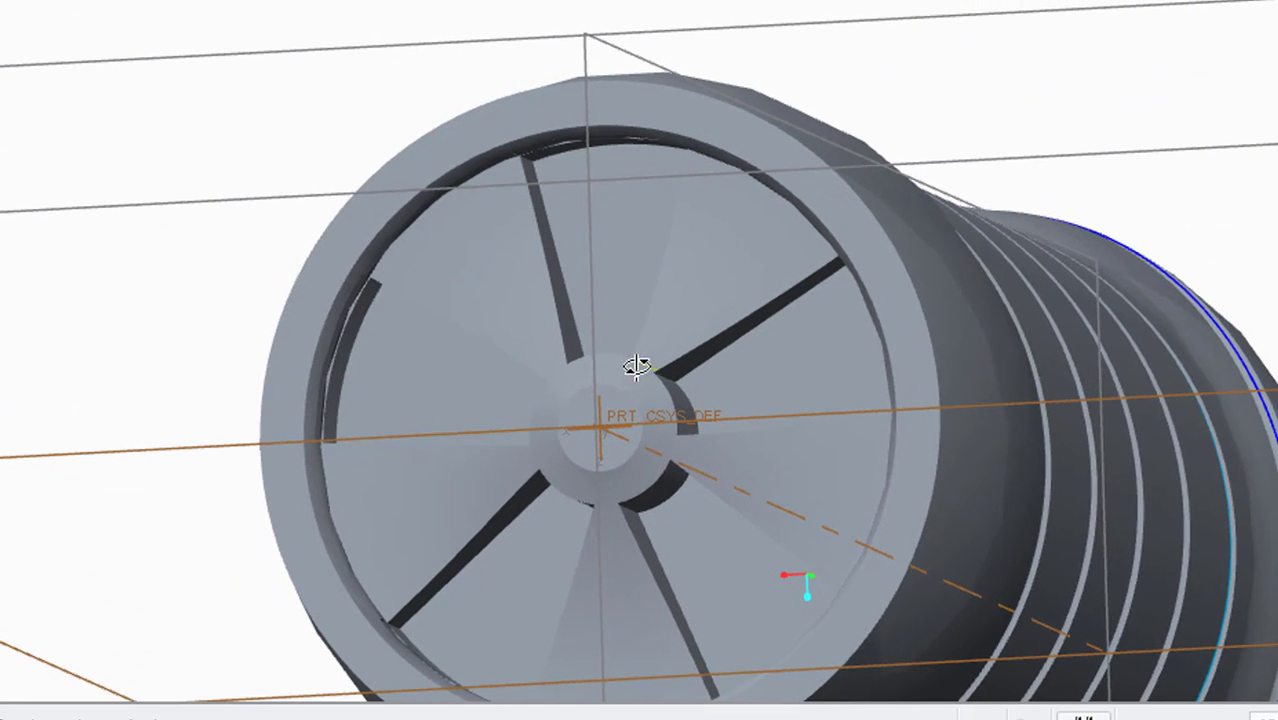
- Start a rib on a base cut's edge, changing its thickness from 5 to 2, then 1
{"action": "left_click", "coordinate": [560, 320]}
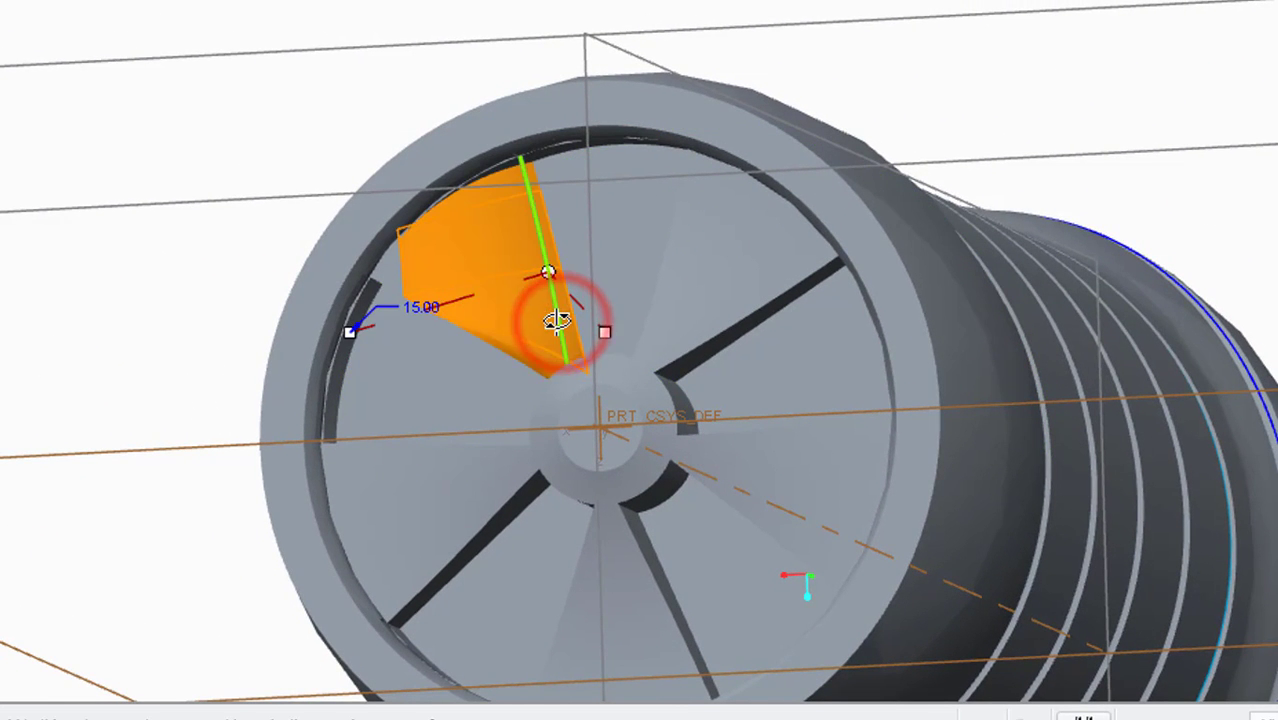
{"action": "double_click", "coordinate": [414, 305]}
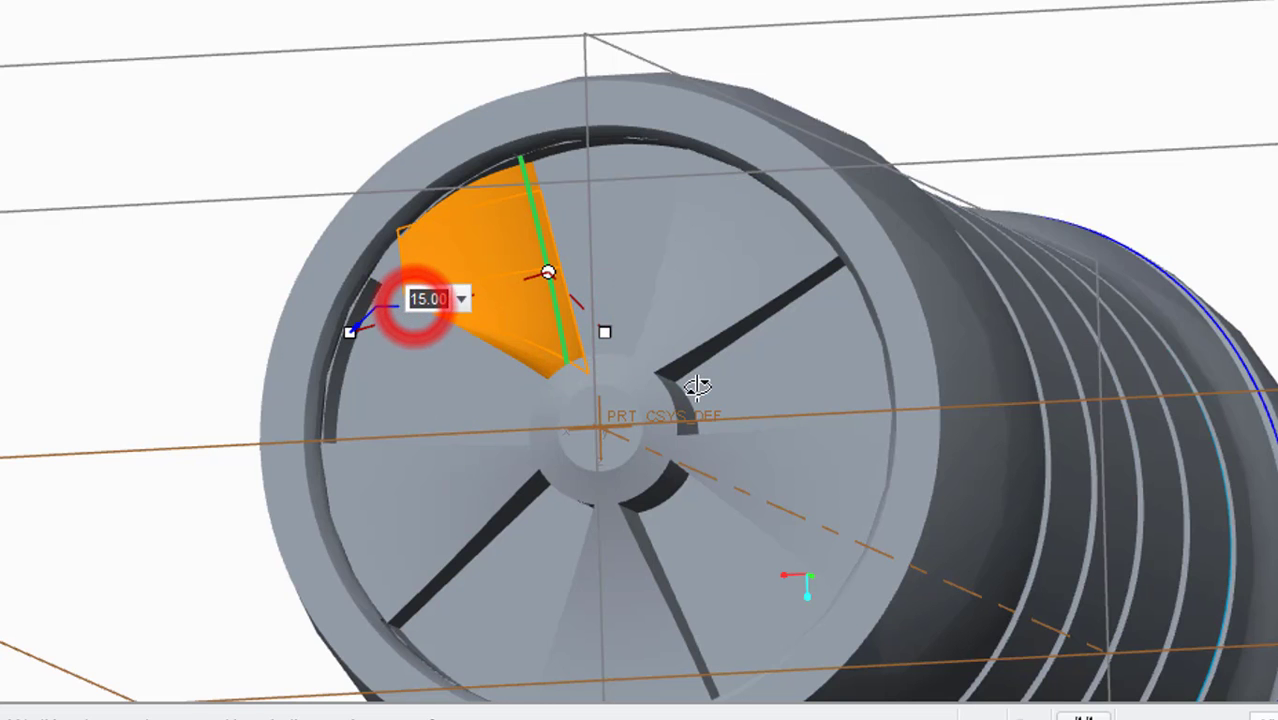
{"action": "type", "text": "5"}
{"action": "key", "text": "Return"}
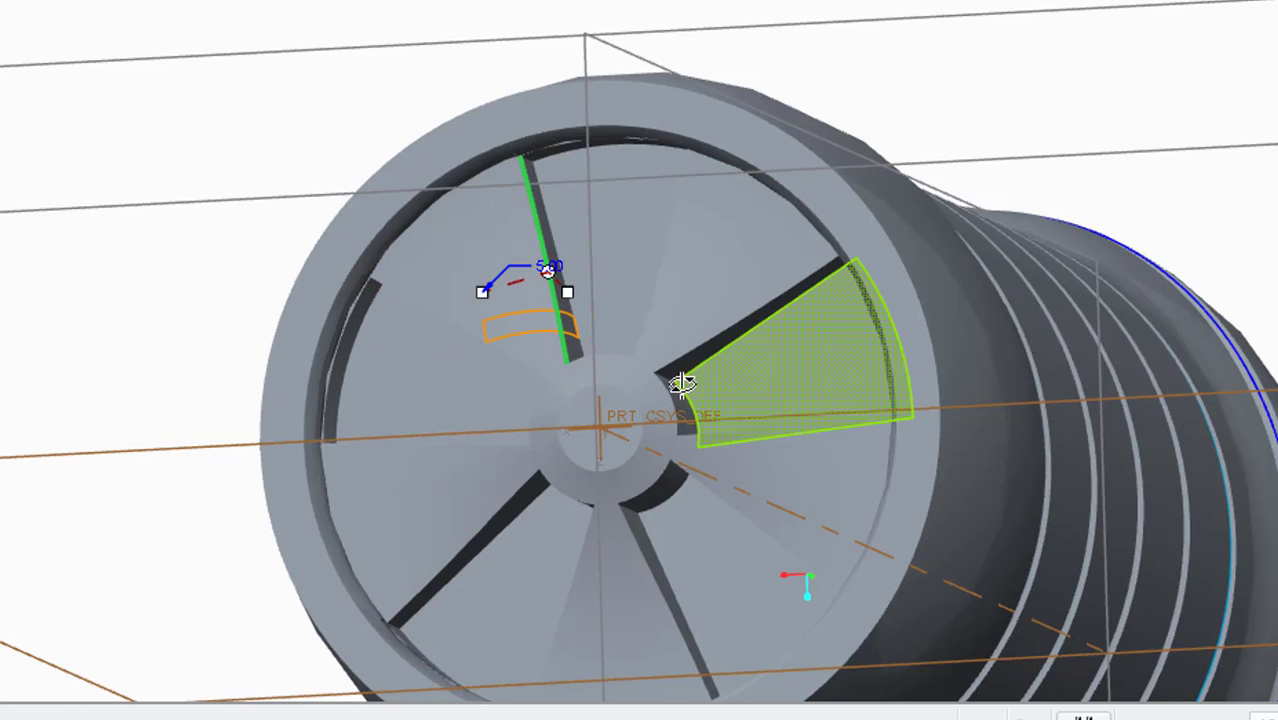
{"action": "scroll", "coordinate": [571, 291], "scroll_direction": "up", "scroll_amount": 5}
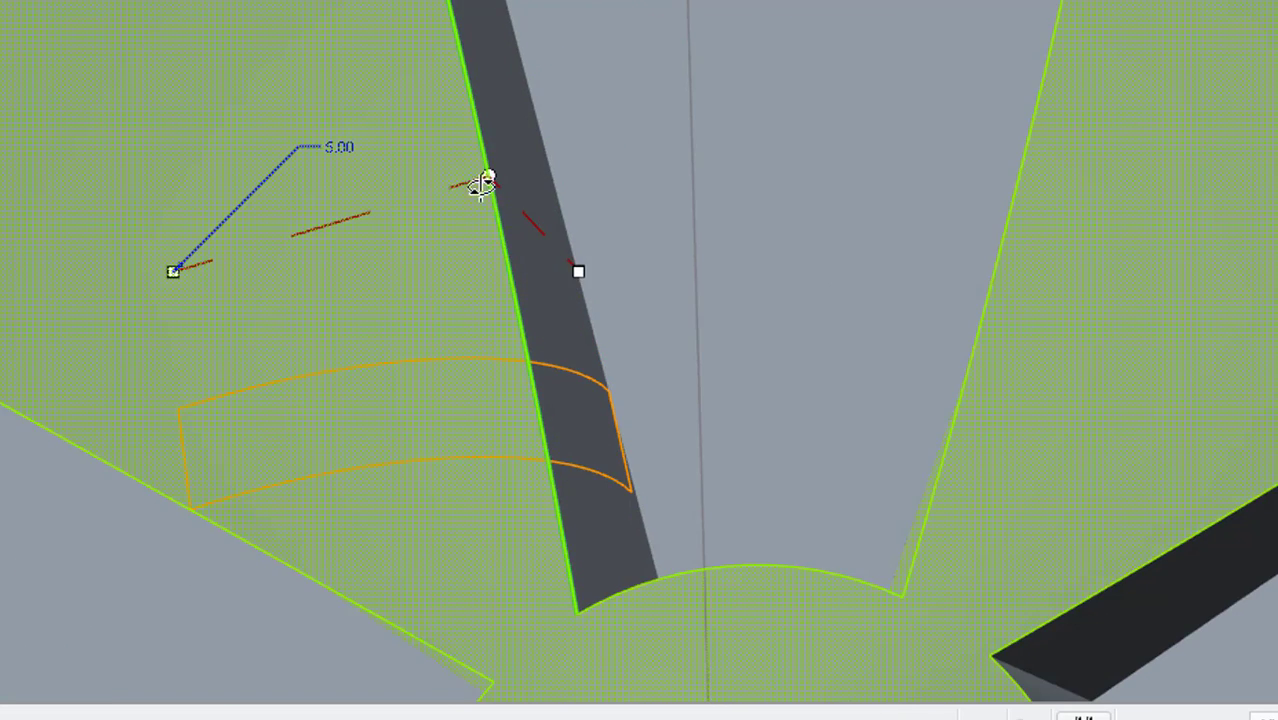
{"action": "scroll", "coordinate": [488, 177], "scroll_direction": "down", "scroll_amount": 2}
{"action": "double_click", "coordinate": [379, 149]}
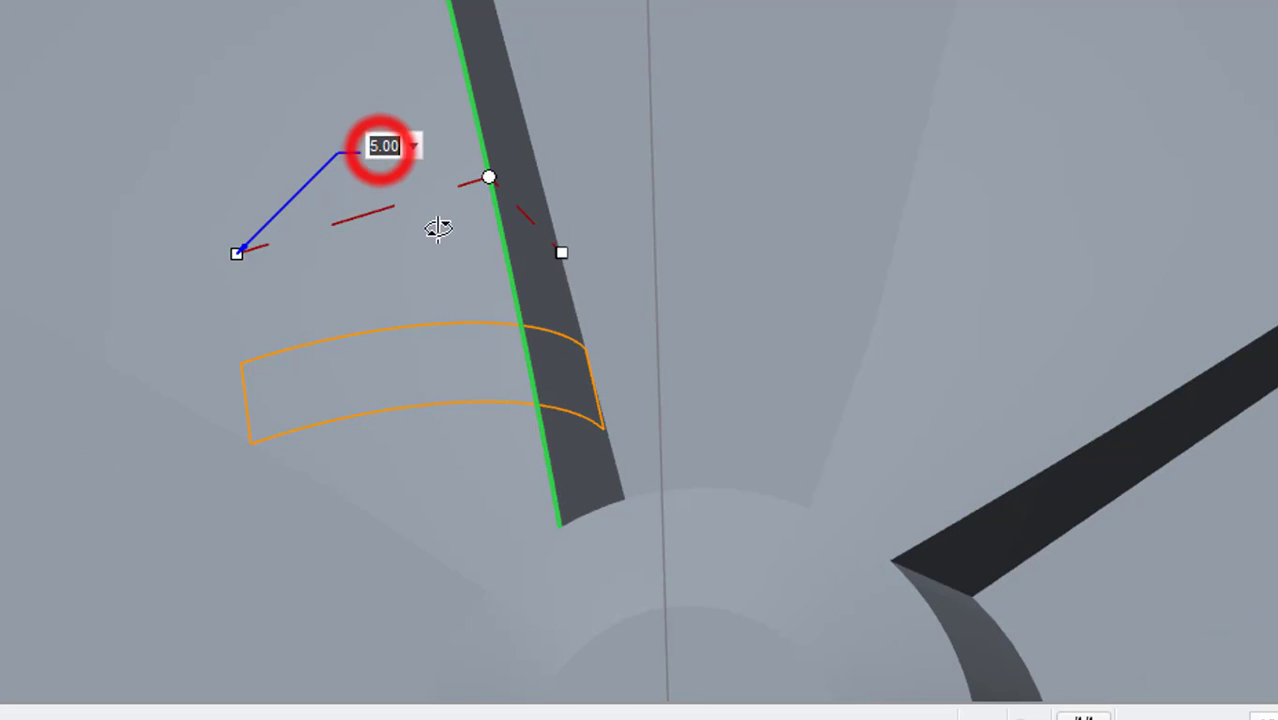
{"action": "type", "text": "2"}
{"action": "key", "text": "Return"}
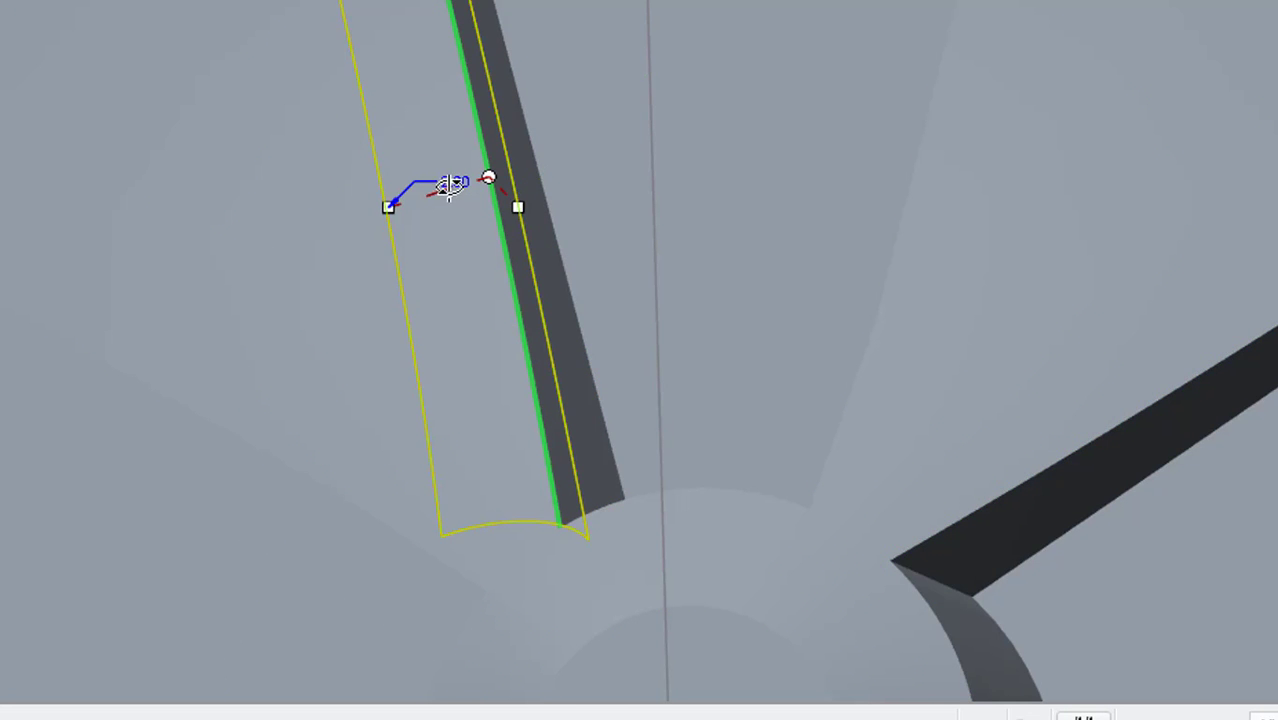
{"action": "left_click_drag", "start_coordinate": [388, 208], "coordinate": [441, 189]}
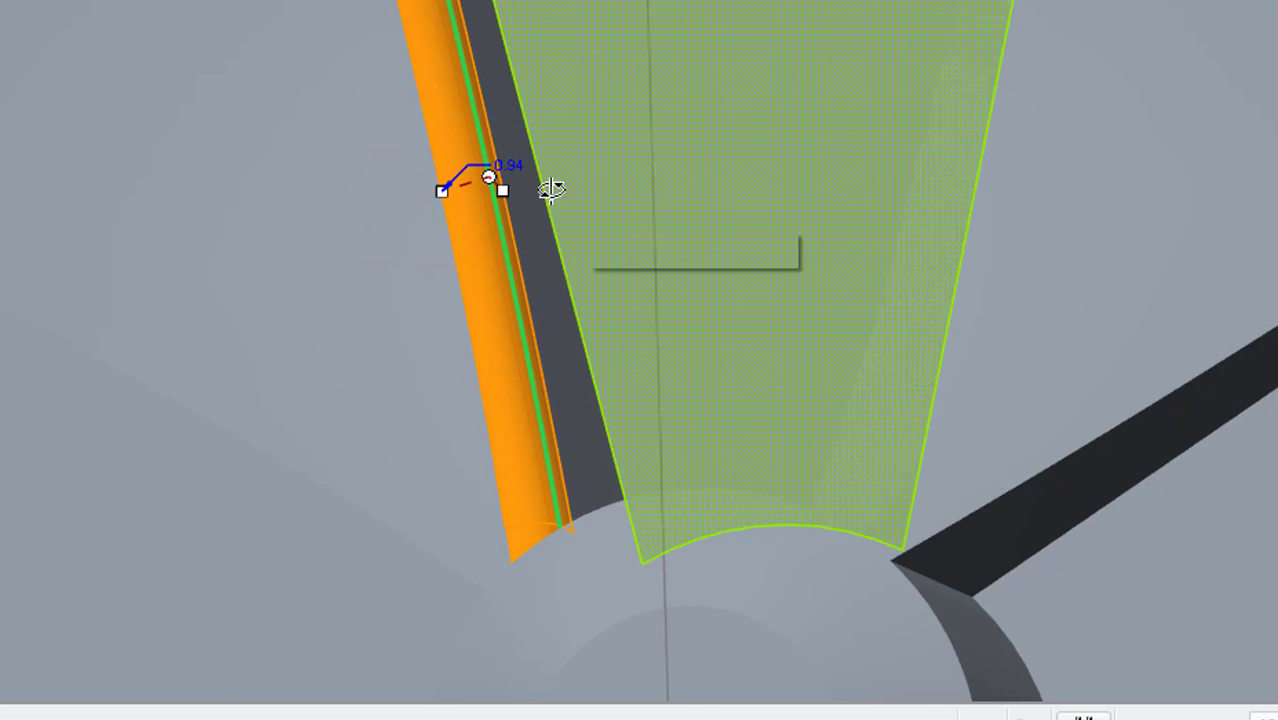
{"action": "type", "text": "1"}
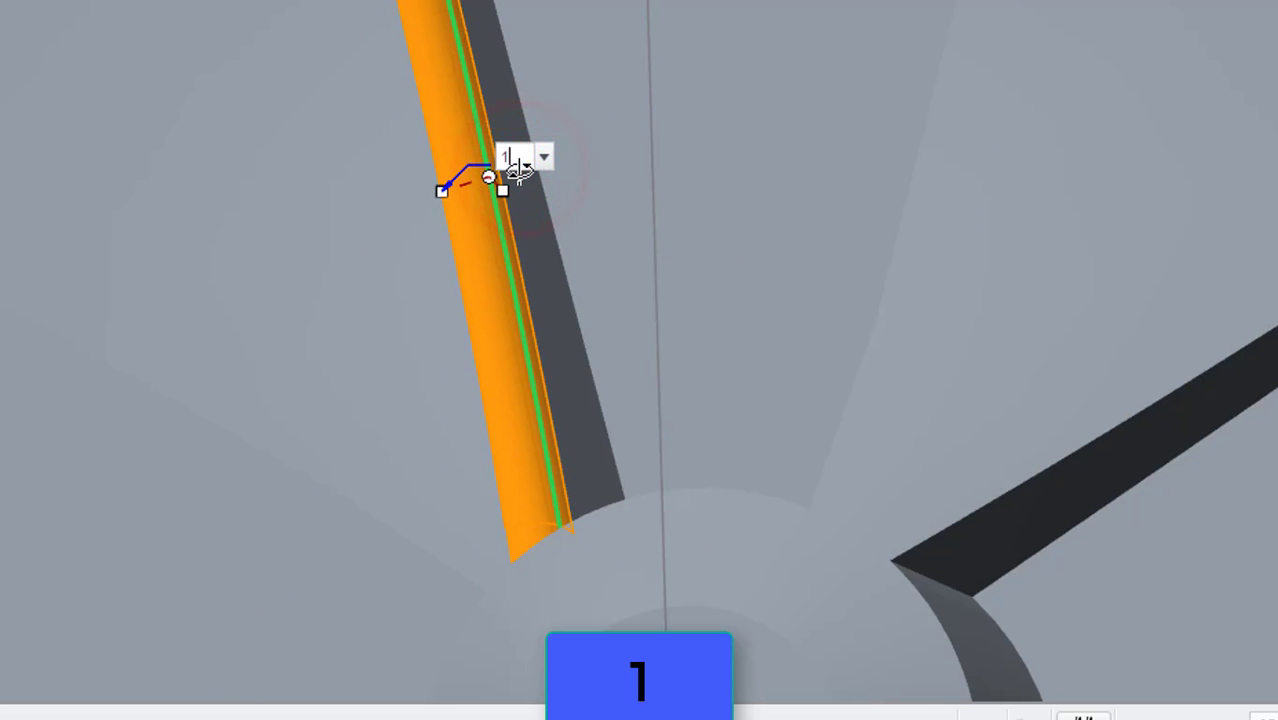
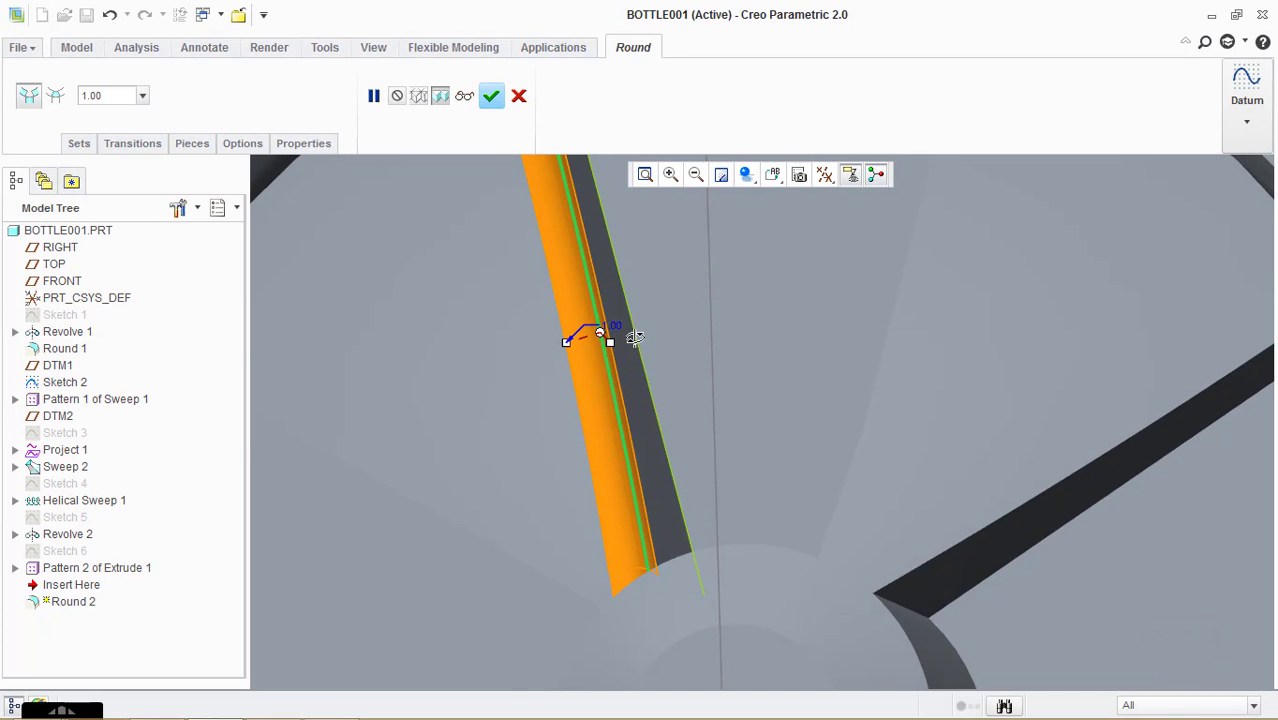
- Add the upper, left and right spoke edges to the 1.00-radius round
{"action": "left_click", "coordinate": [636, 337]}
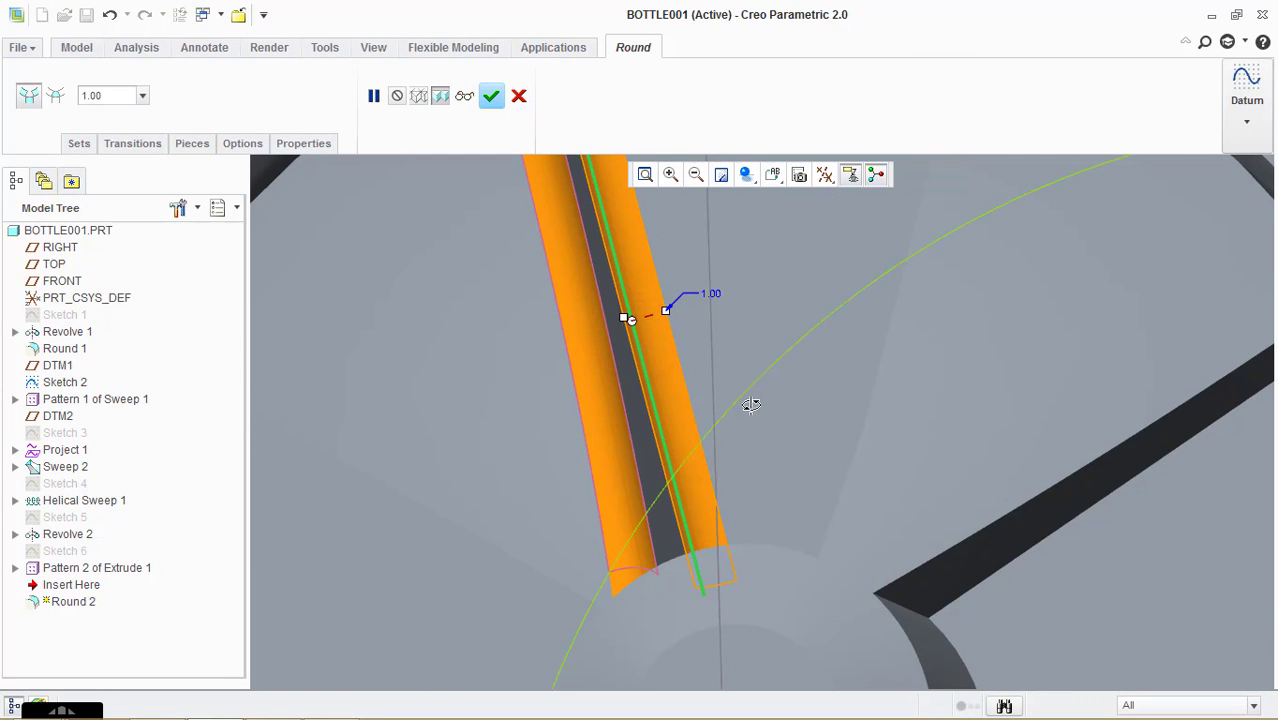
{"action": "middle_click_drag", "start_coordinate": [751, 404], "coordinate": [770, 404]}
{"action": "middle_click_drag", "start_coordinate": [645, 392], "coordinate": [941, 442]}
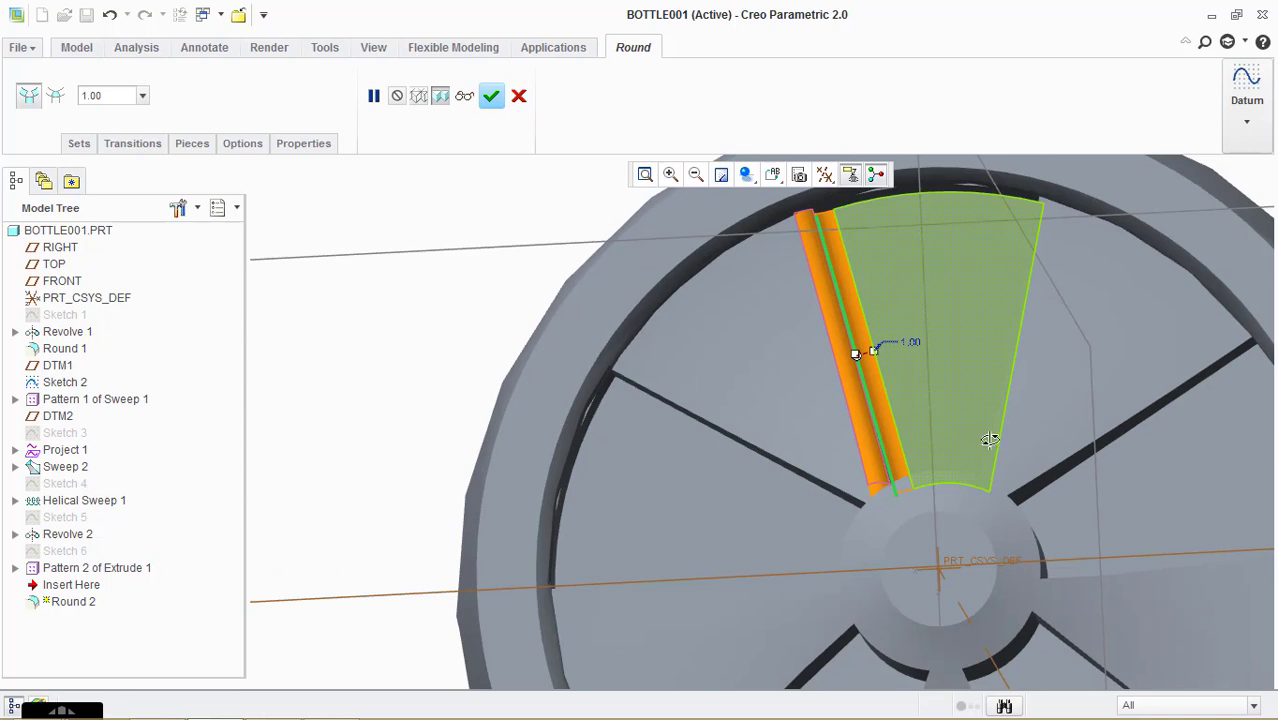
{"action": "left_click", "coordinate": [997, 414], "text": "ctrl"}
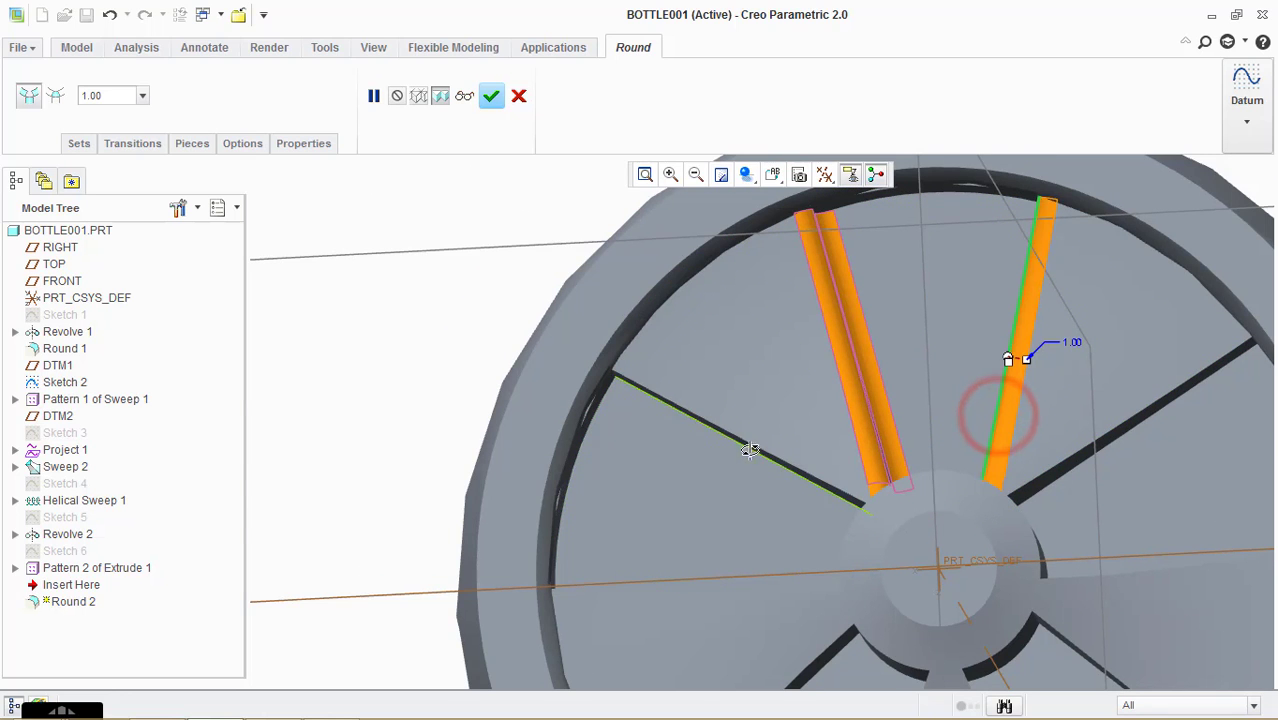
{"action": "left_click", "coordinate": [755, 445], "text": "ctrl"}
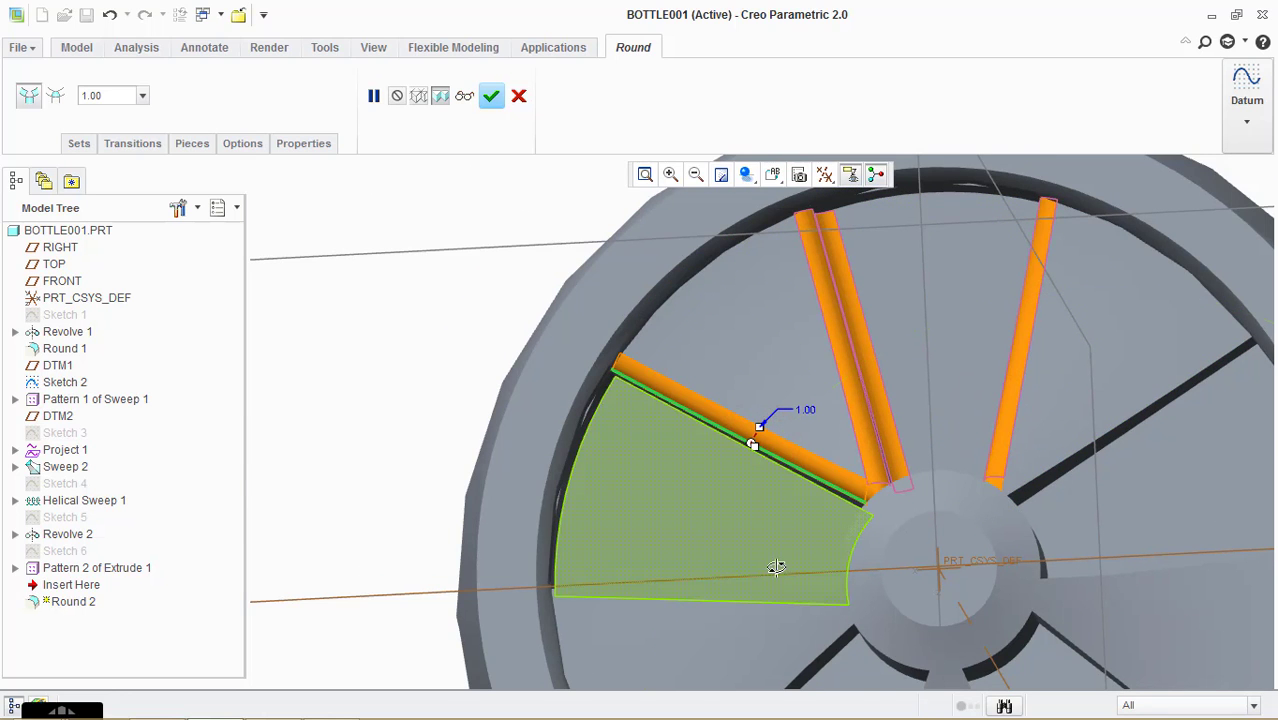
{"action": "left_click", "coordinate": [1080, 449], "text": "ctrl"}
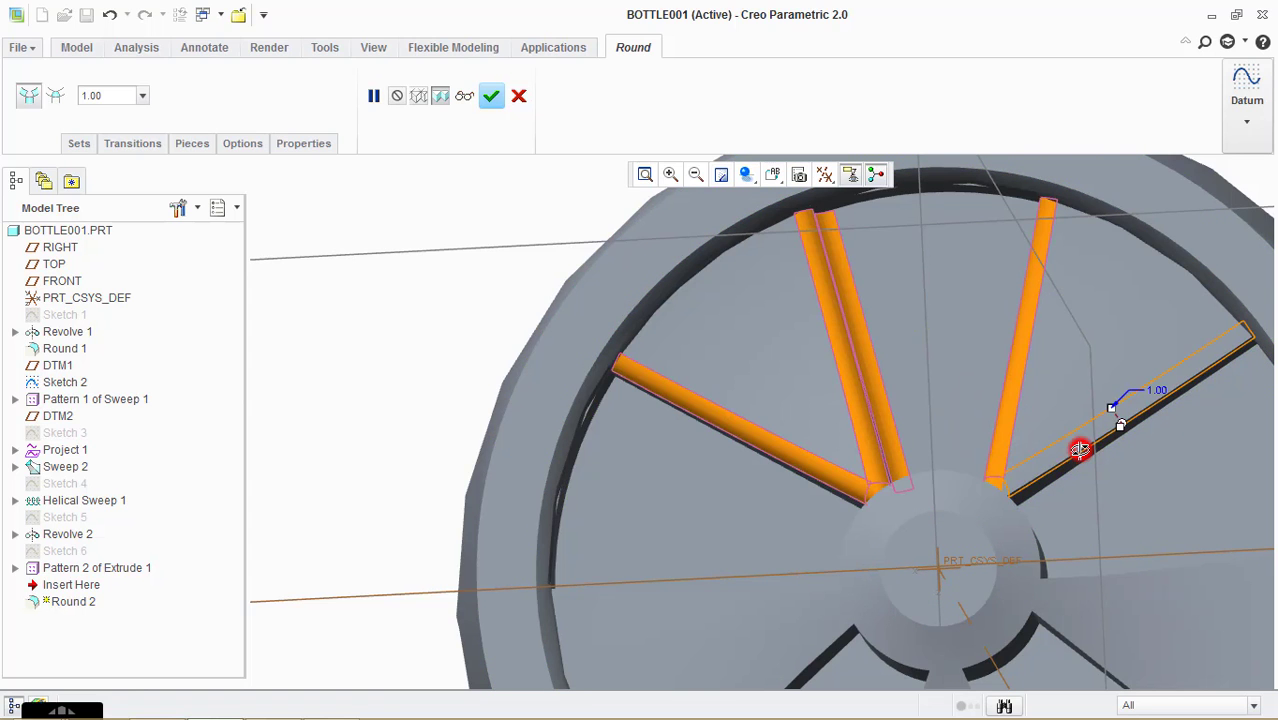
{"action": "left_click", "coordinate": [1080, 463], "text": "ctrl"}
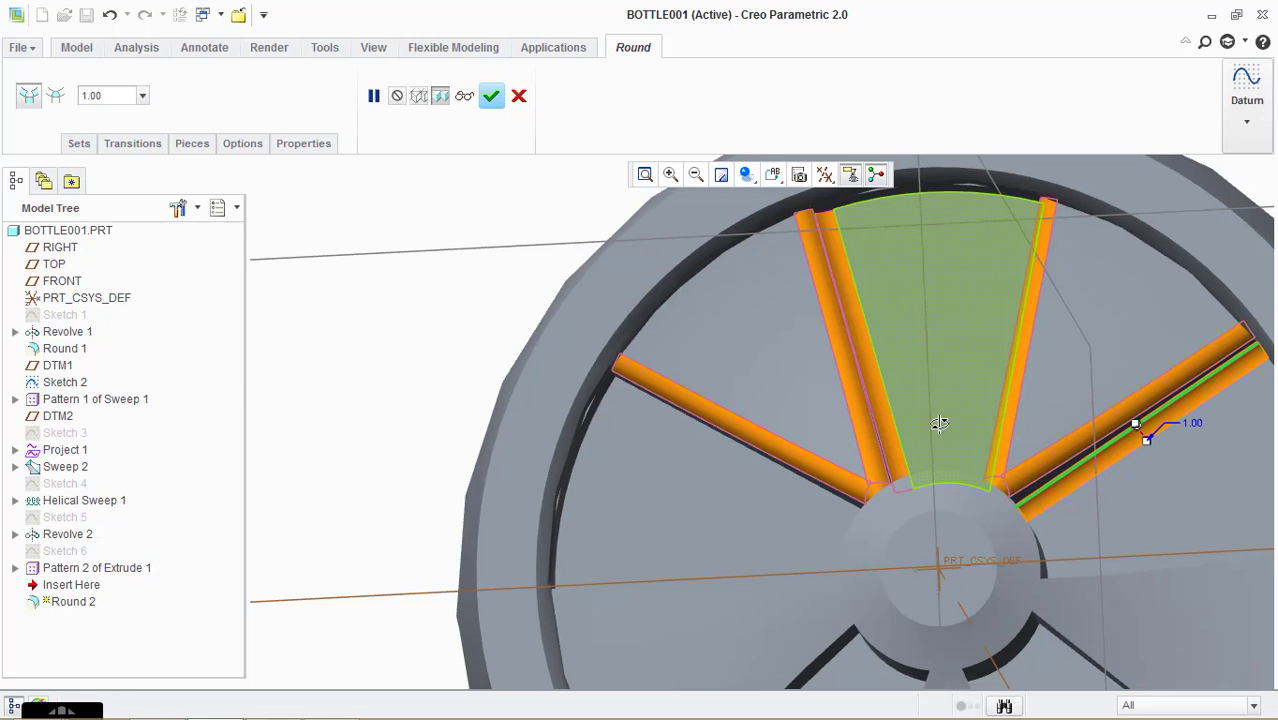
- Add the remaining lower spoke edges to the round and view the bottle from the side
{"action": "scroll", "coordinate": [830, 450], "scroll_direction": "down", "scroll_amount": 3}
{"action": "left_click", "coordinate": [789, 617], "text": "ctrl"}
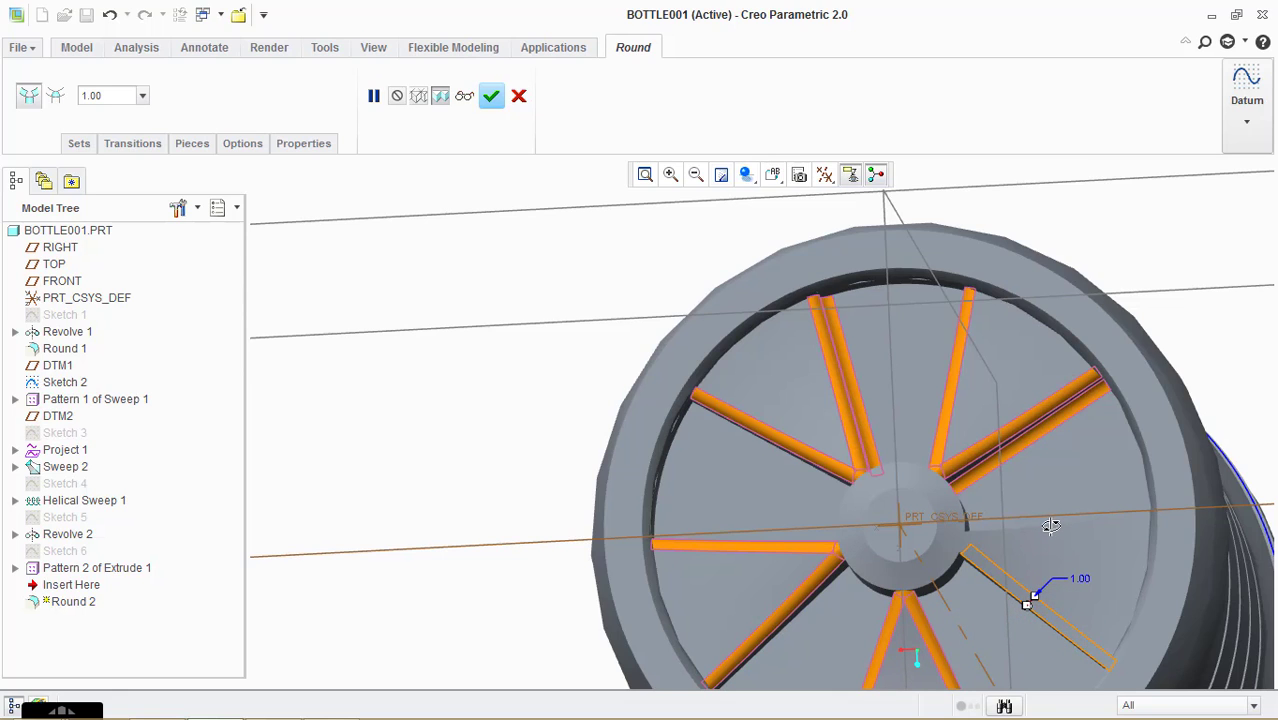
{"action": "left_click", "coordinate": [1051, 527]}
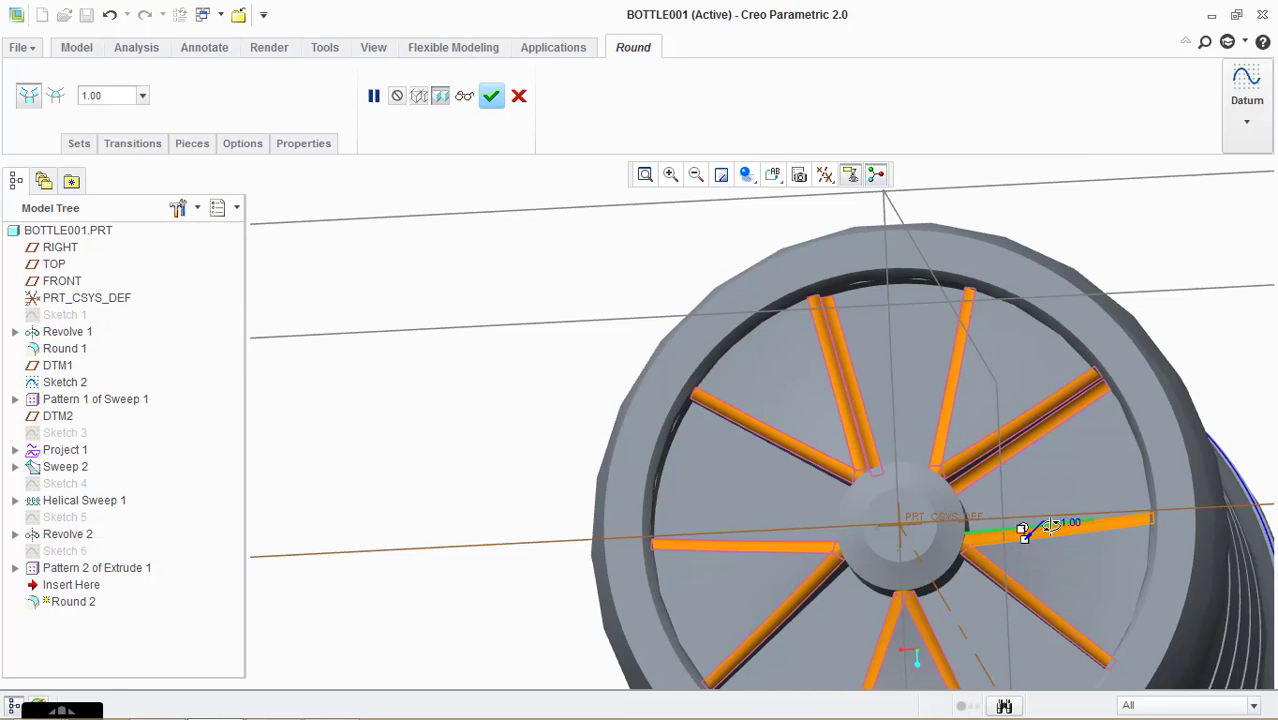
{"action": "scroll", "coordinate": [800, 300], "scroll_direction": "down", "scroll_amount": 2}
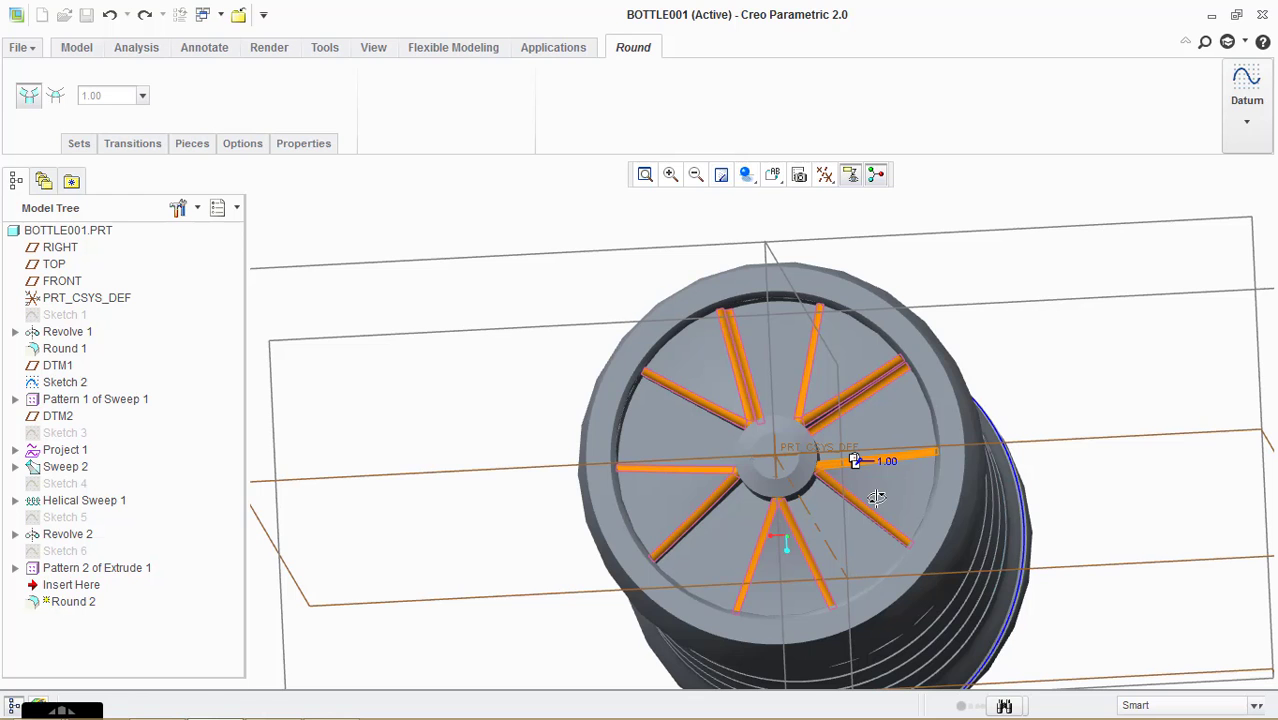
{"action": "middle_click_drag", "start_coordinate": [1064, 431], "coordinate": [1054, 511]}
{"action": "left_click", "coordinate": [818, 174]}
- Hide datum planes and shell the bottle at 0.2 thickness, removing the neck's top face
{"action": "left_click", "coordinate": [879, 301]}
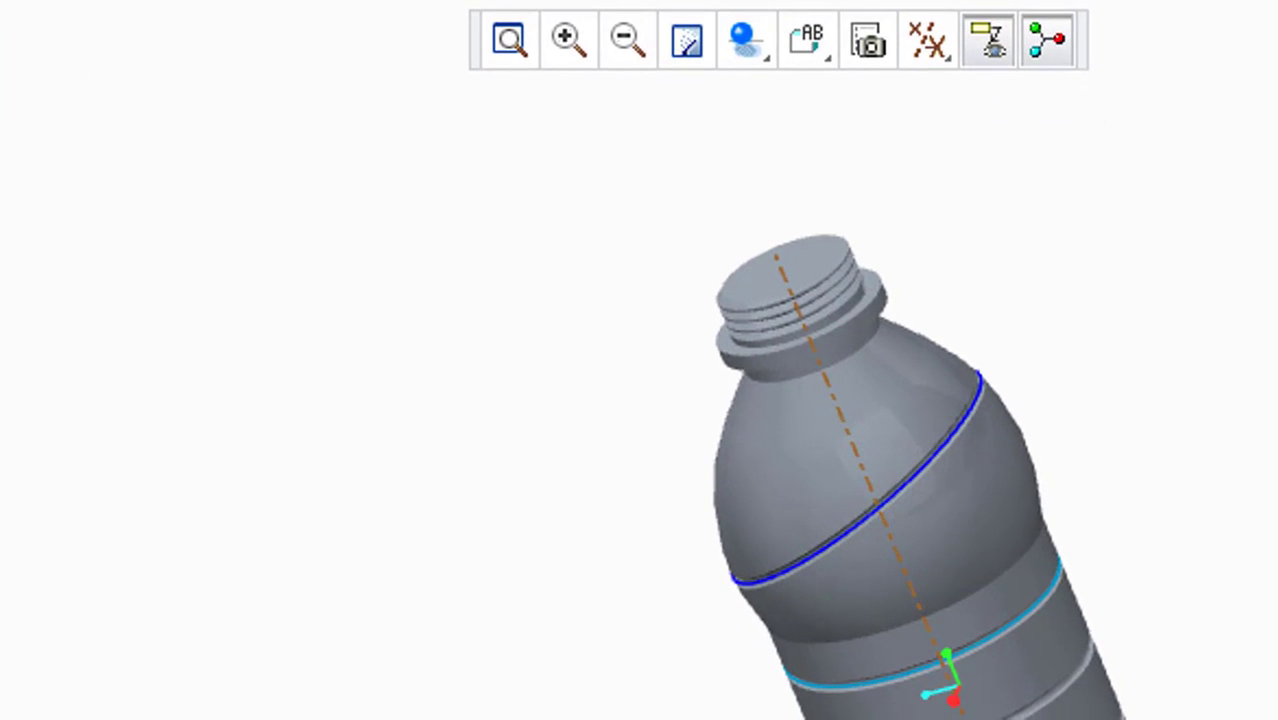
{"action": "scroll", "coordinate": [845, 215], "scroll_direction": "up", "scroll_amount": 5}
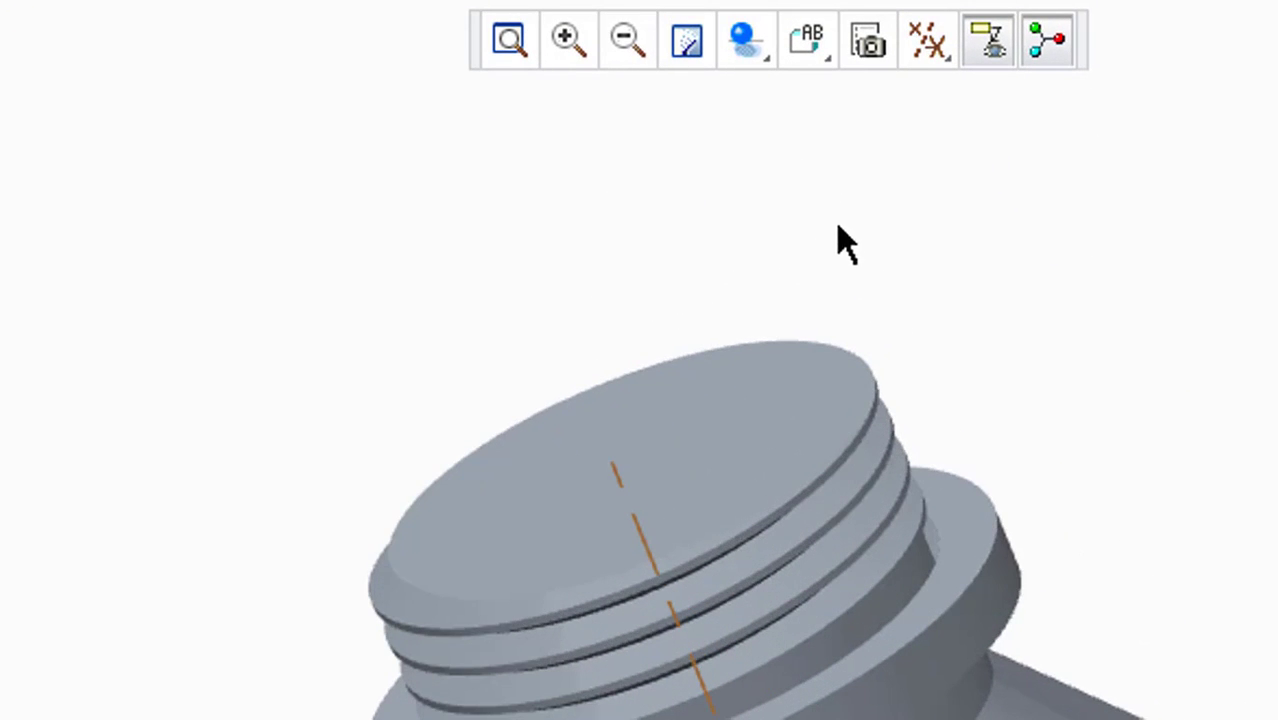
{"action": "left_click", "coordinate": [633, 505]}
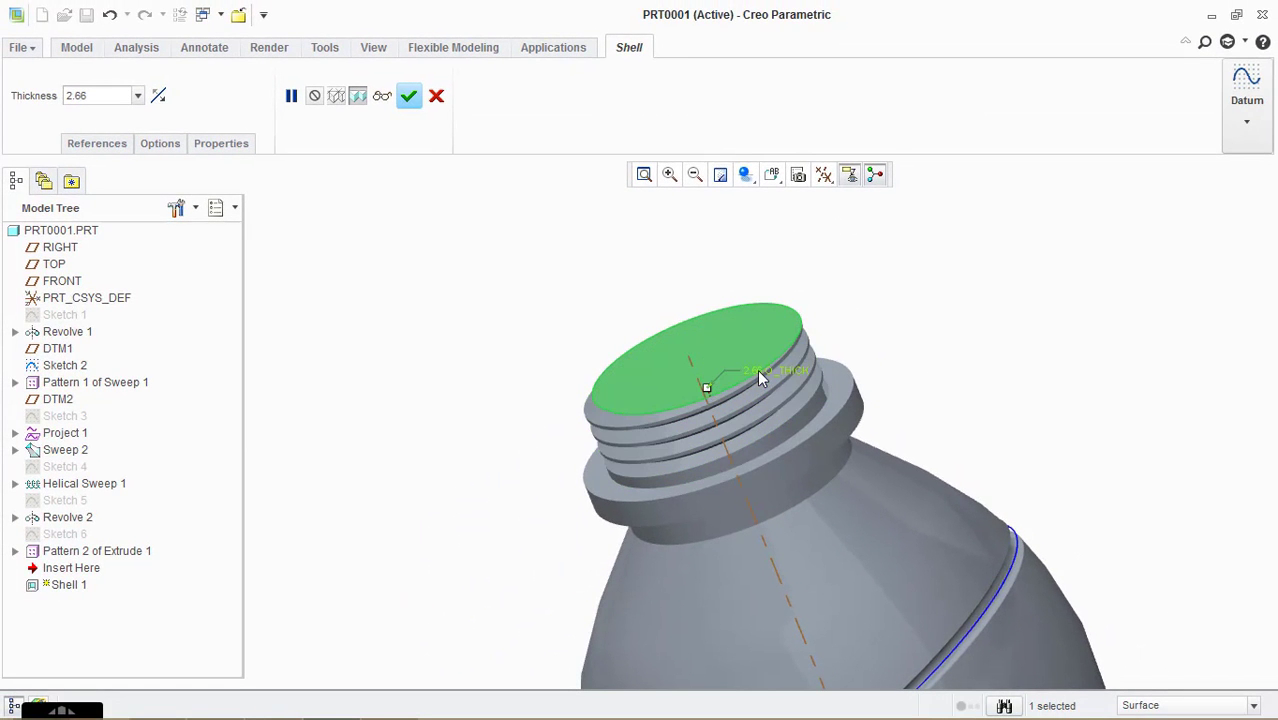
{"action": "double_click", "coordinate": [757, 369]}
{"action": "type", "text": "0.2"}
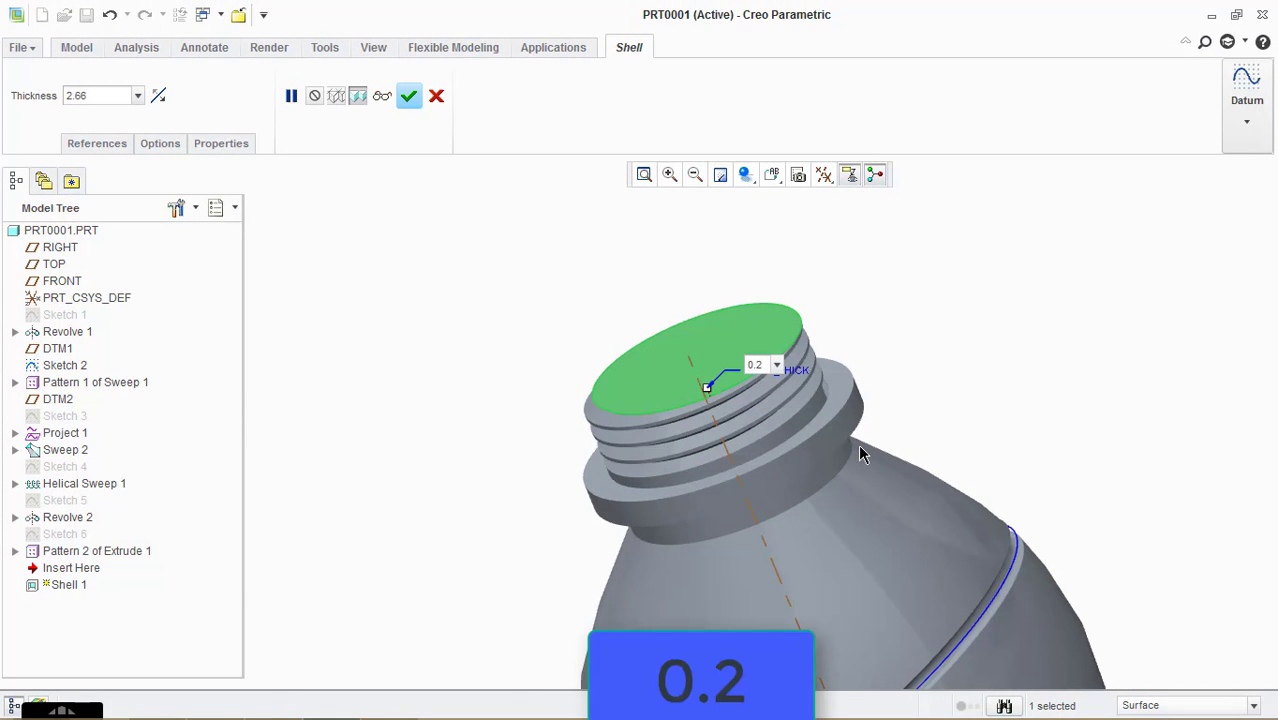
{"action": "key", "text": "Return"}
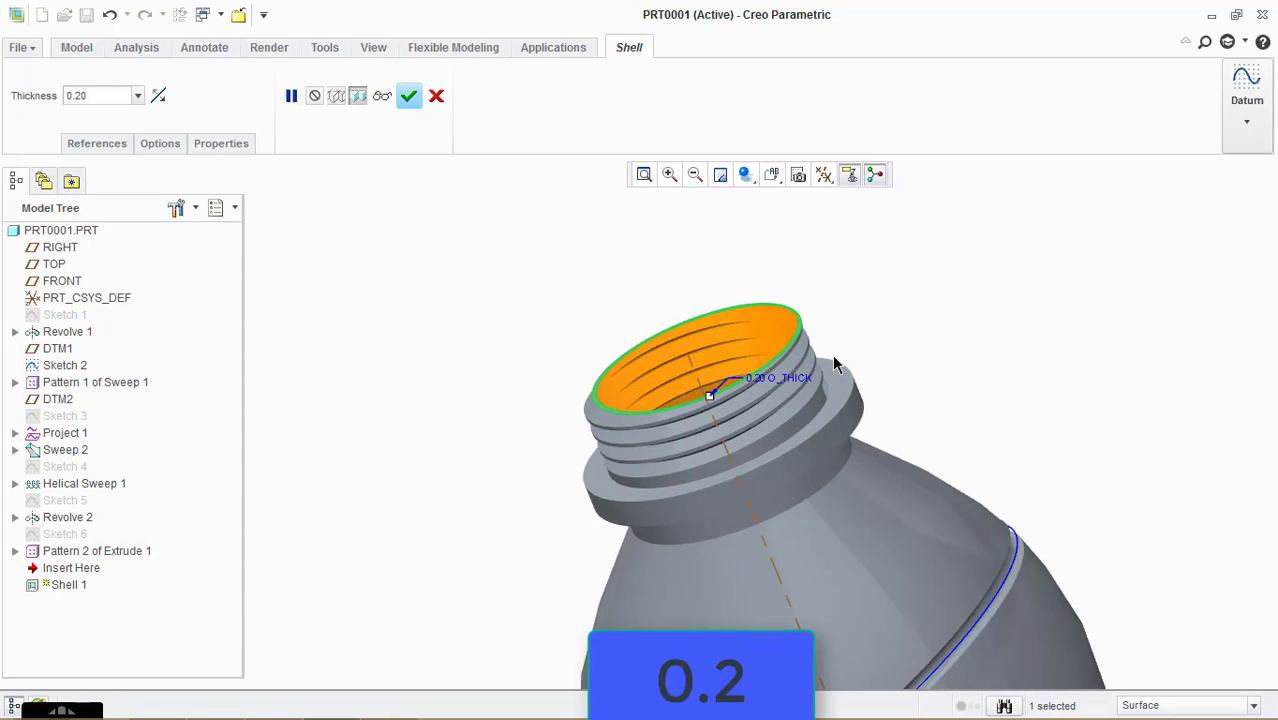
- Inspect the hollow mouth and complete Shell 1
{"action": "scroll", "coordinate": [818, 355], "scroll_direction": "down", "scroll_amount": 5}
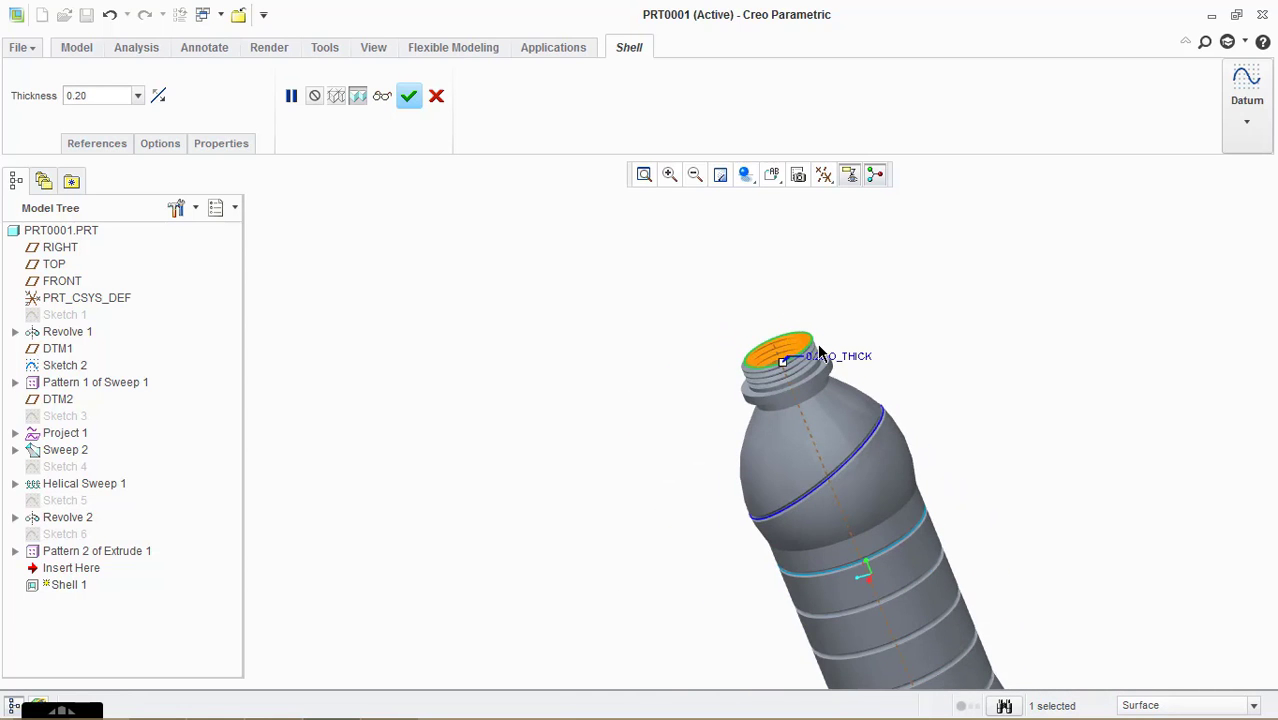
{"action": "middle_click_drag", "start_coordinate": [824, 356], "coordinate": [843, 421]}
{"action": "middle_click_drag", "start_coordinate": [849, 540], "coordinate": [700, 550]}
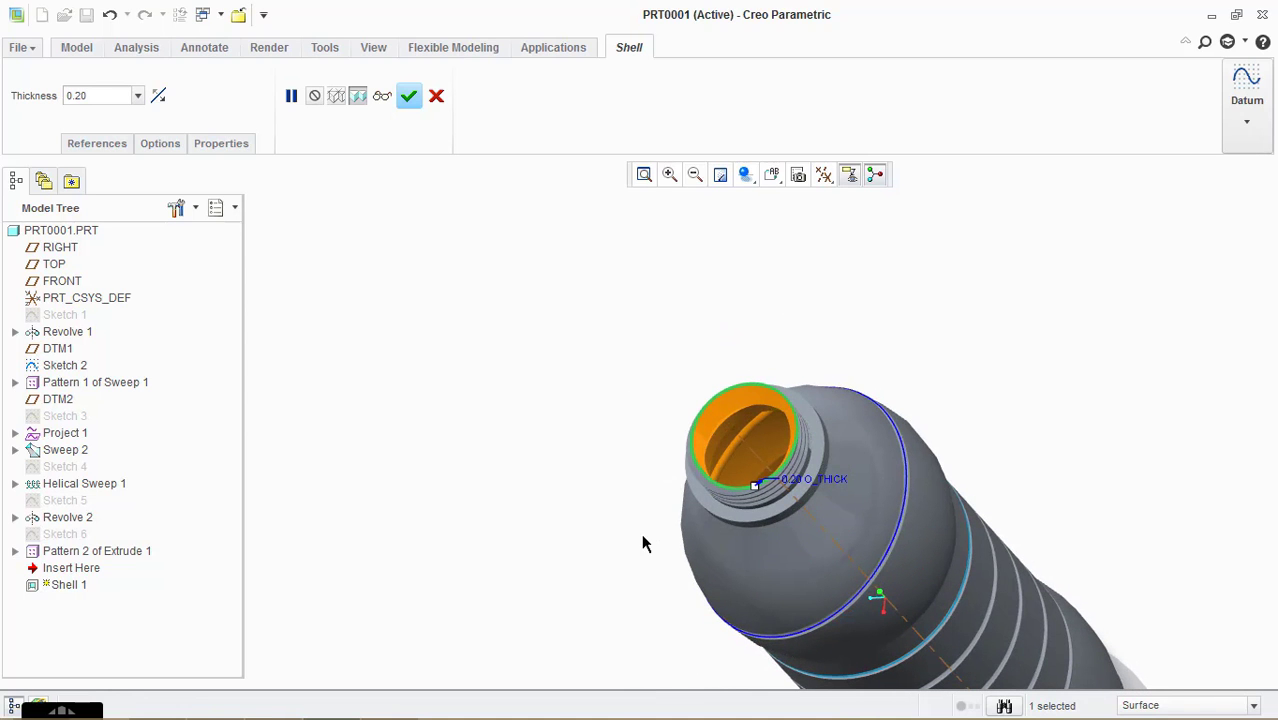
{"action": "left_click", "coordinate": [408, 96]}
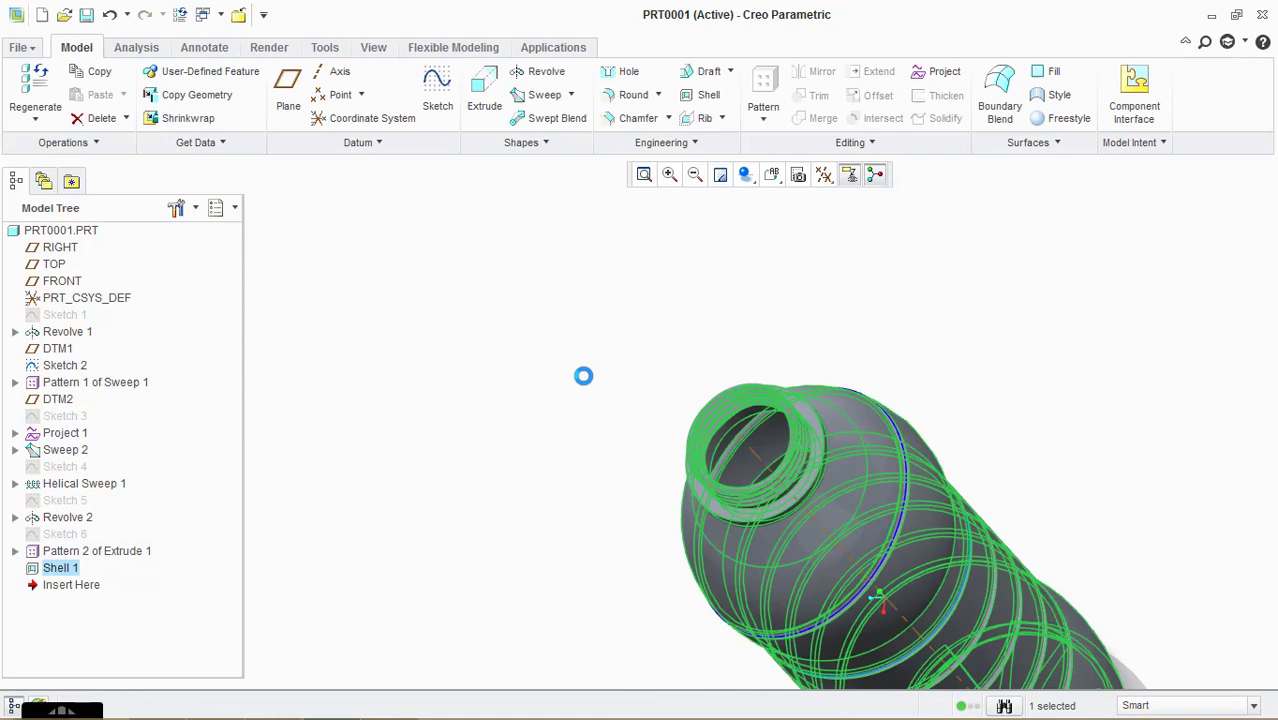
- Zoom and orbit the shelled bottle into a diagonal view of its ribbed body
{"action": "scroll", "coordinate": [765, 497], "scroll_direction": "down", "scroll_amount": 2}
{"action": "mouse_move", "coordinate": [765, 497]}
{"action": "middle_mouse_down"}
{"action": "mouse_move", "coordinate": [785, 525]}
{"action": "mouse_move", "coordinate": [771, 490]}
{"action": "middle_mouse_up"}
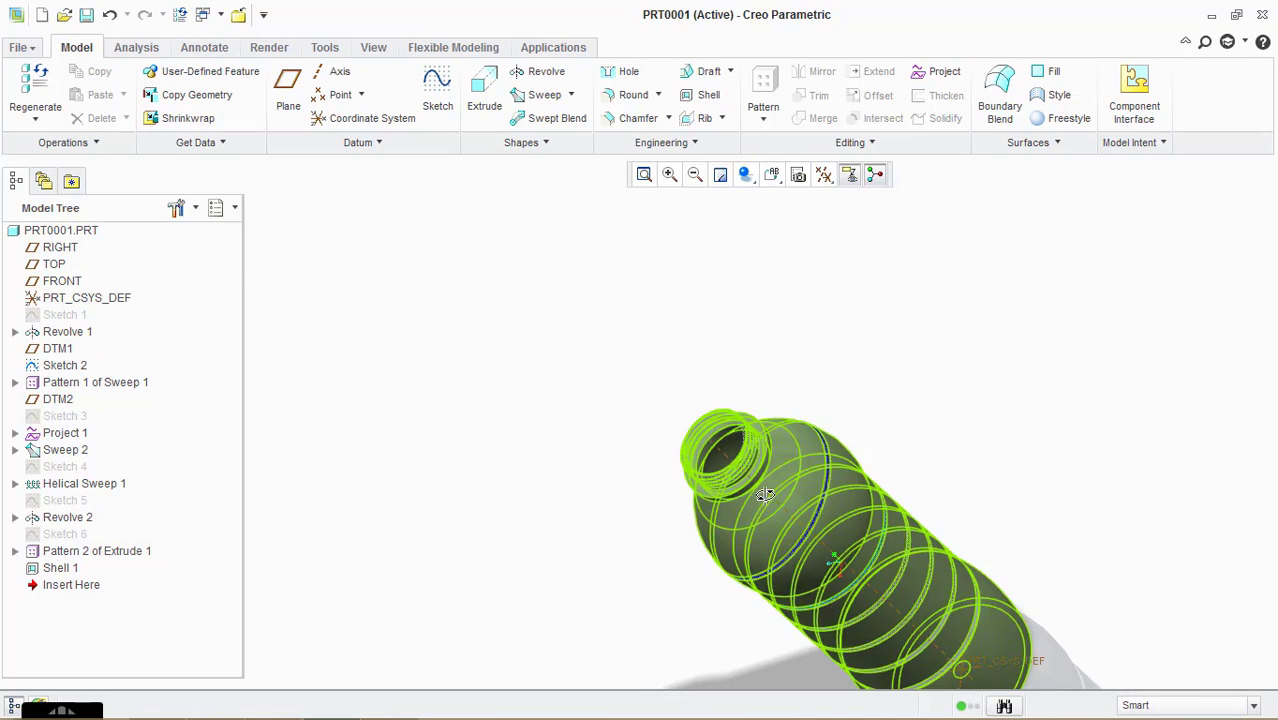
{"action": "scroll", "coordinate": [771, 493], "scroll_direction": "up", "scroll_amount": 2}
{"action": "scroll", "coordinate": [771, 493], "scroll_direction": "down", "scroll_amount": 2}
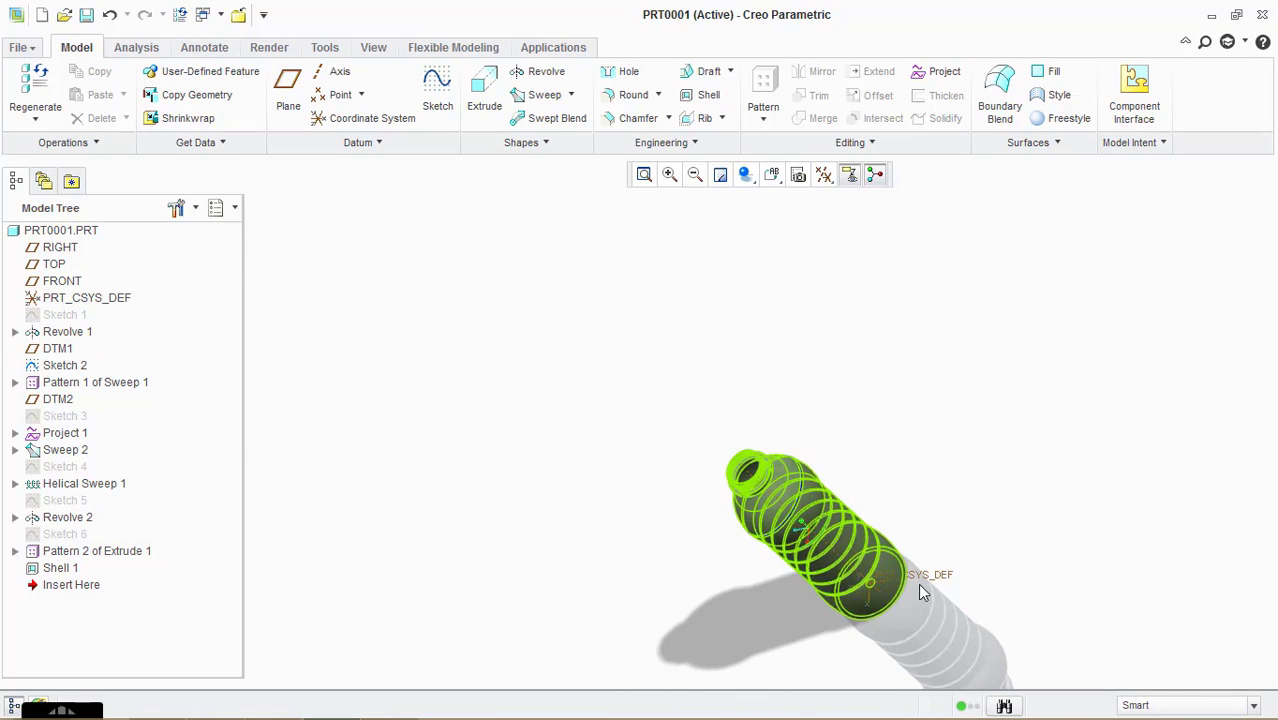
{"action": "middle_click_drag", "start_coordinate": [908, 560], "coordinate": [850, 540]}
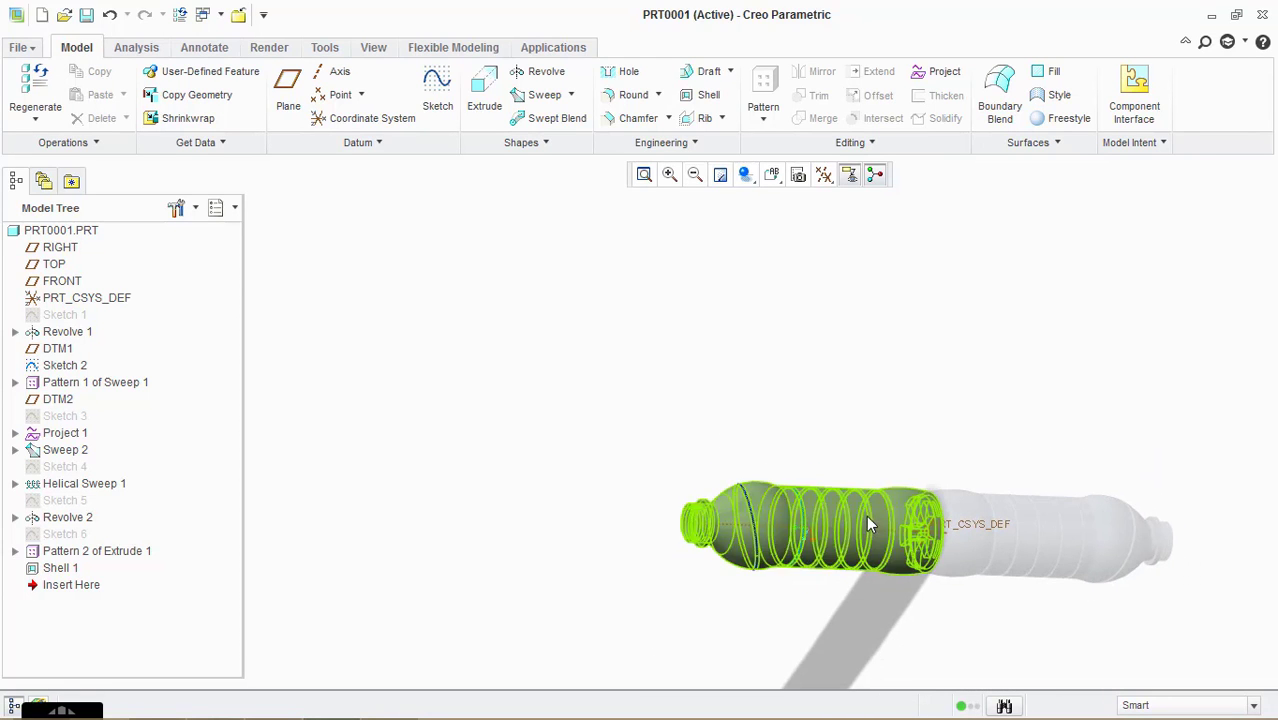
{"action": "middle_click_drag", "start_coordinate": [908, 624], "coordinate": [888, 683]}
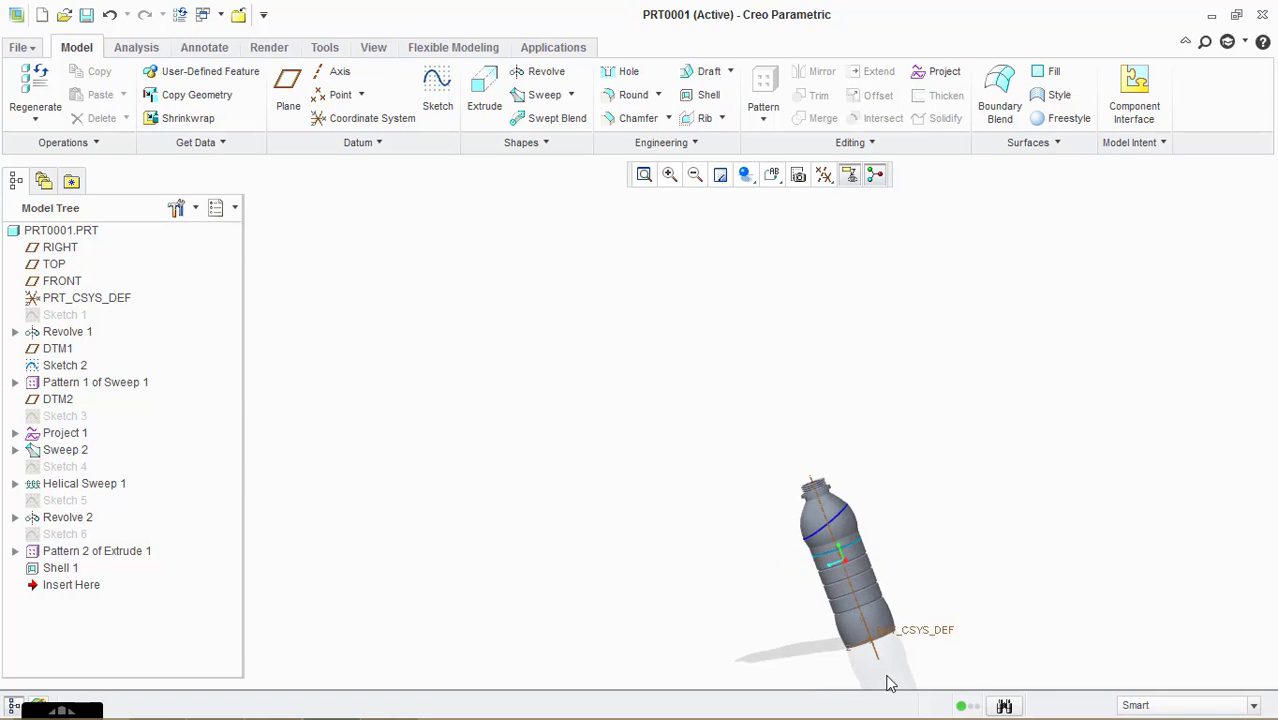
{"action": "scroll", "coordinate": [888, 683], "scroll_direction": "down", "scroll_amount": 3}
{"action": "scroll", "coordinate": [729, 565], "scroll_direction": "down", "scroll_amount": 2}
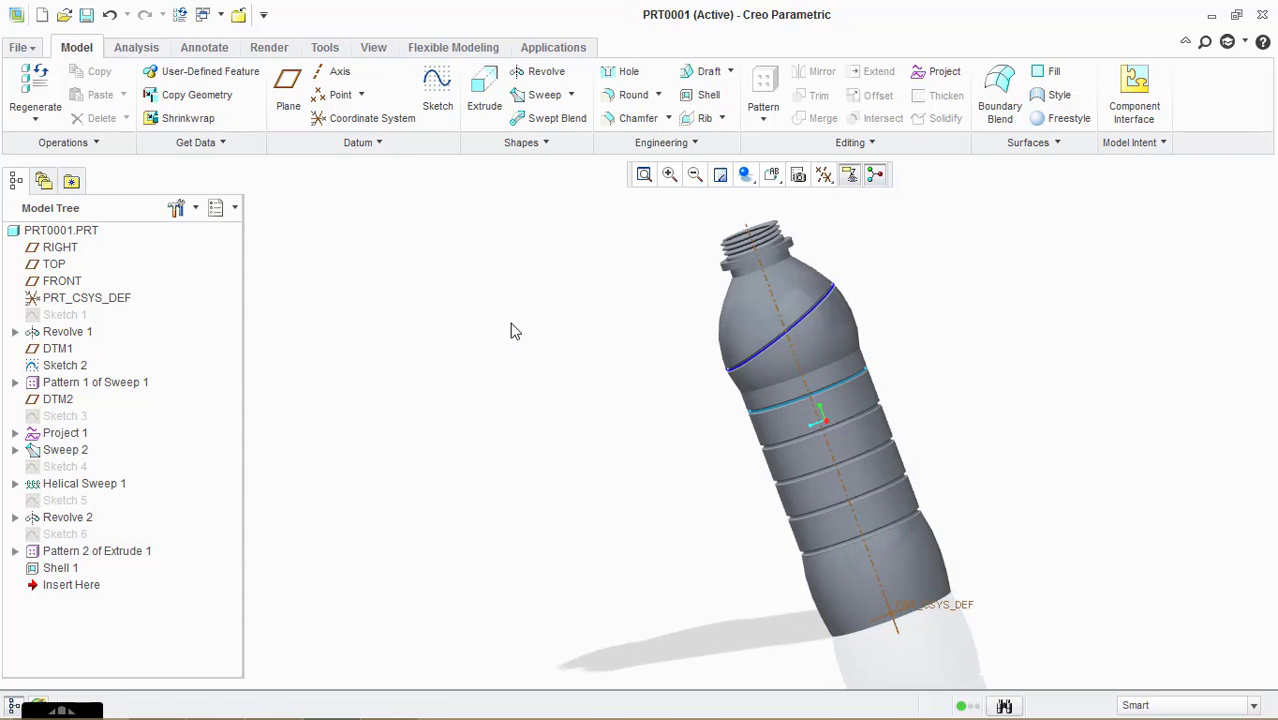
{"action": "scroll", "coordinate": [490, 325], "scroll_direction": "up", "scroll_amount": 1}
{"action": "scroll", "coordinate": [885, 435], "scroll_direction": "down", "scroll_amount": 1}
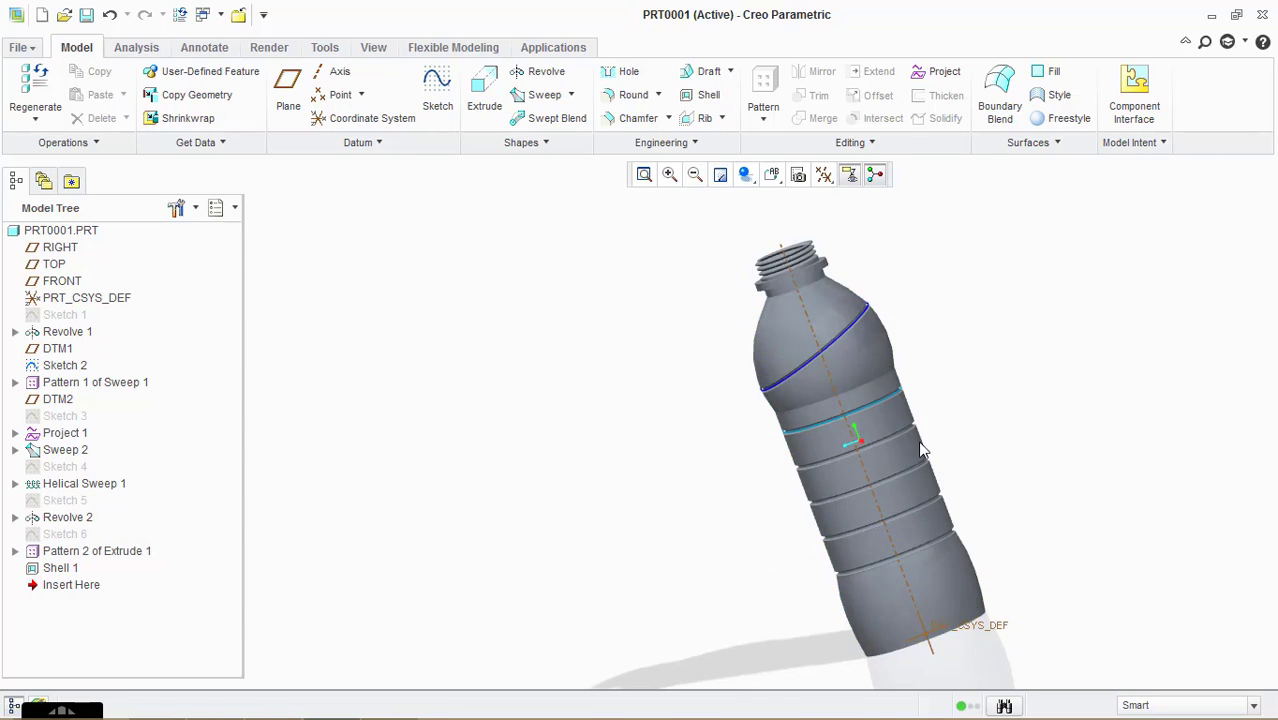
{"action": "middle_click_drag", "start_coordinate": [952, 514], "coordinate": [928, 590]}
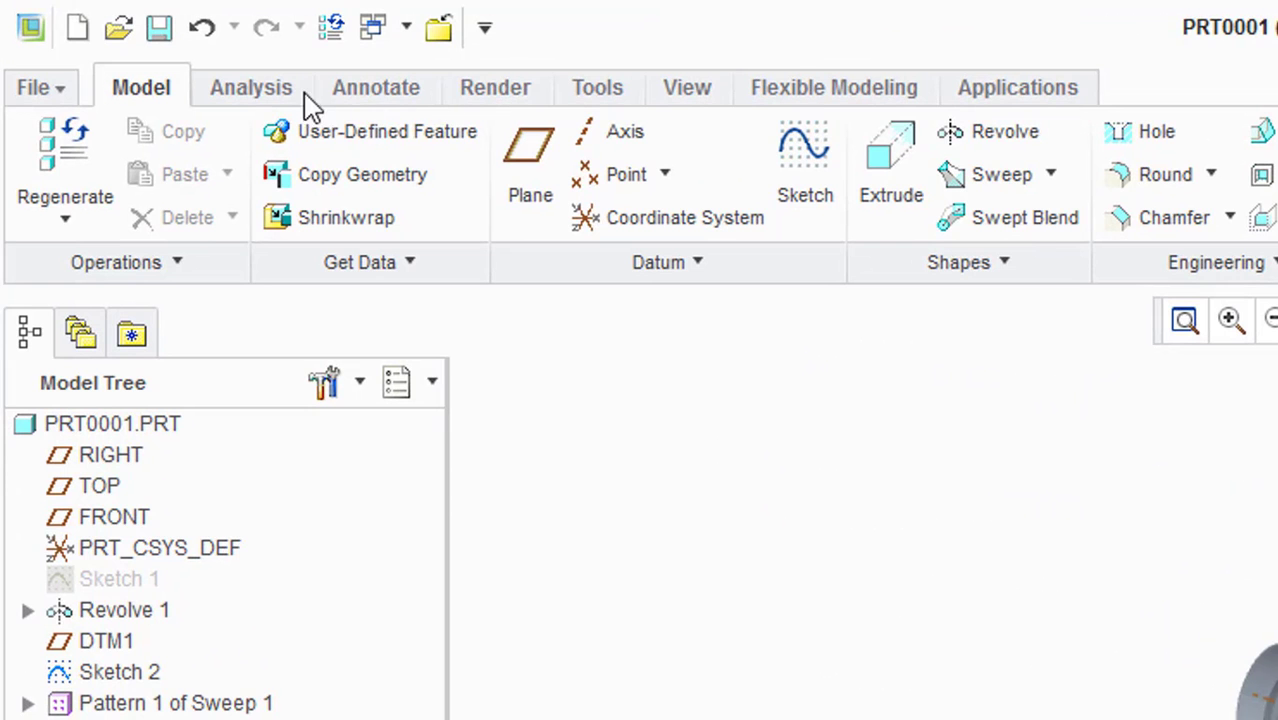
- Switch the render scene to photolux-studio-hard
{"action": "left_click", "coordinate": [562, 92]}
{"action": "left_click", "coordinate": [497, 92]}
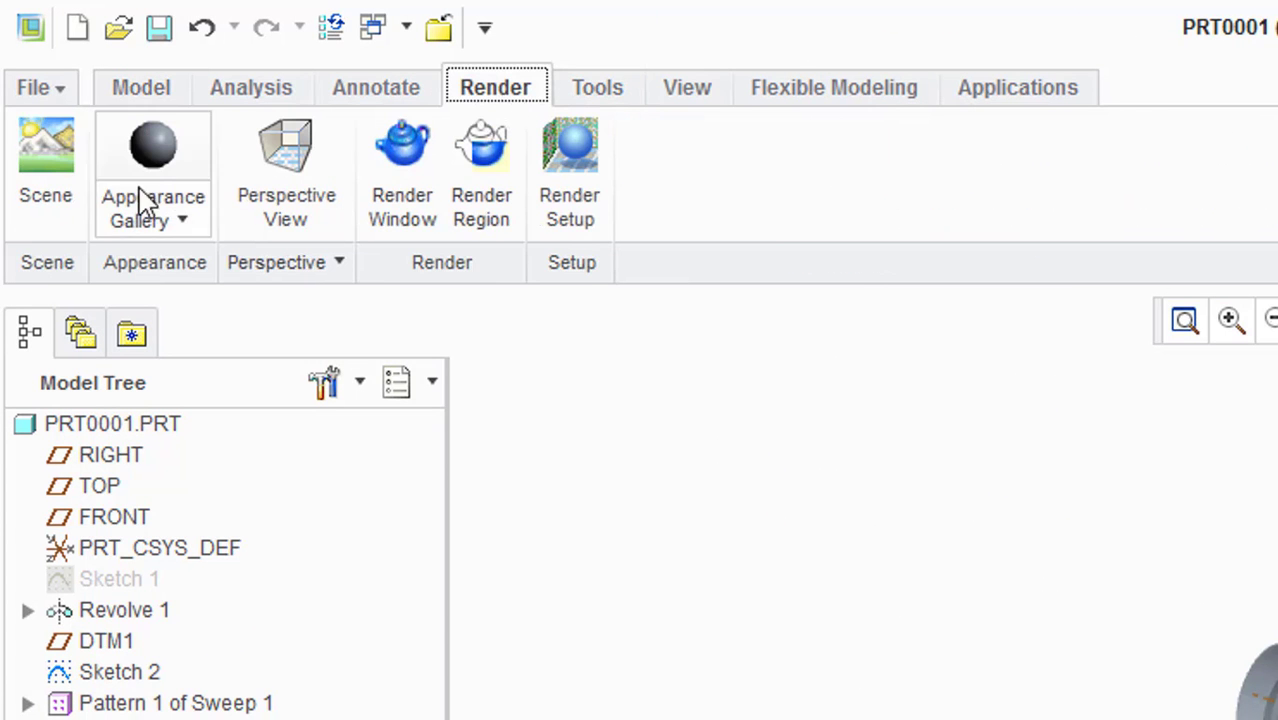
{"action": "left_click", "coordinate": [45, 150]}
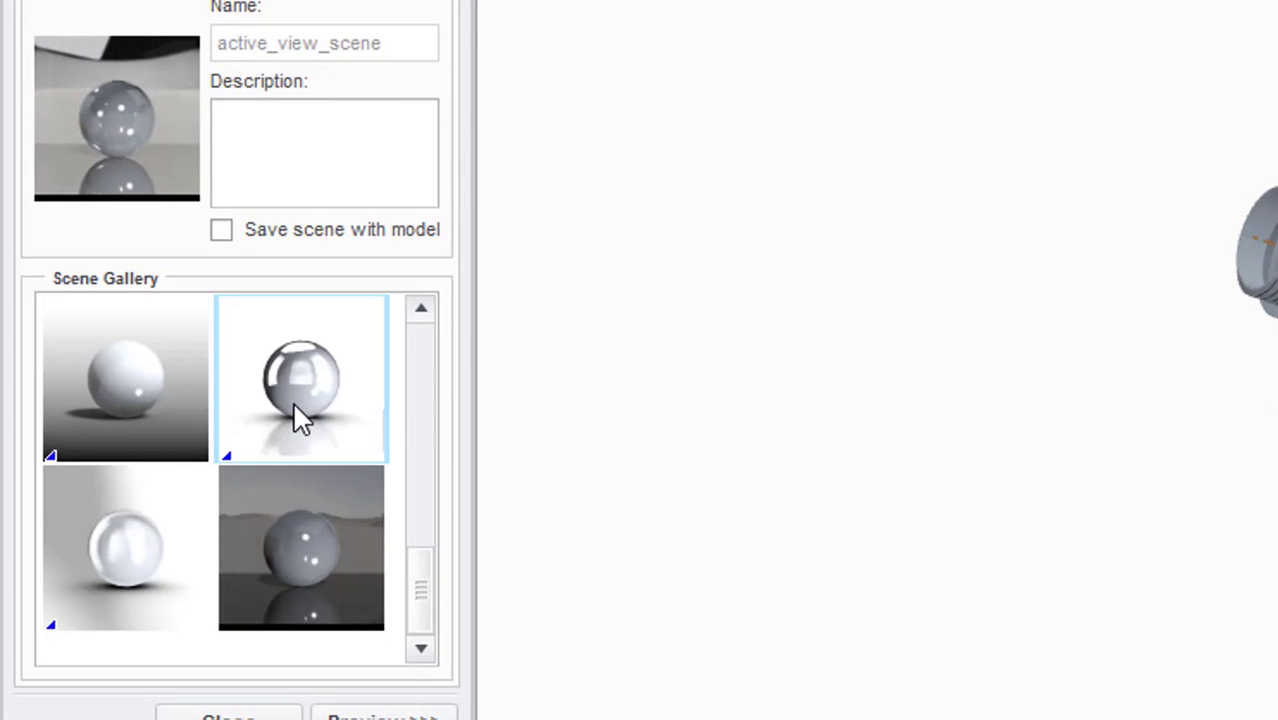
{"action": "left_click", "coordinate": [293, 401]}
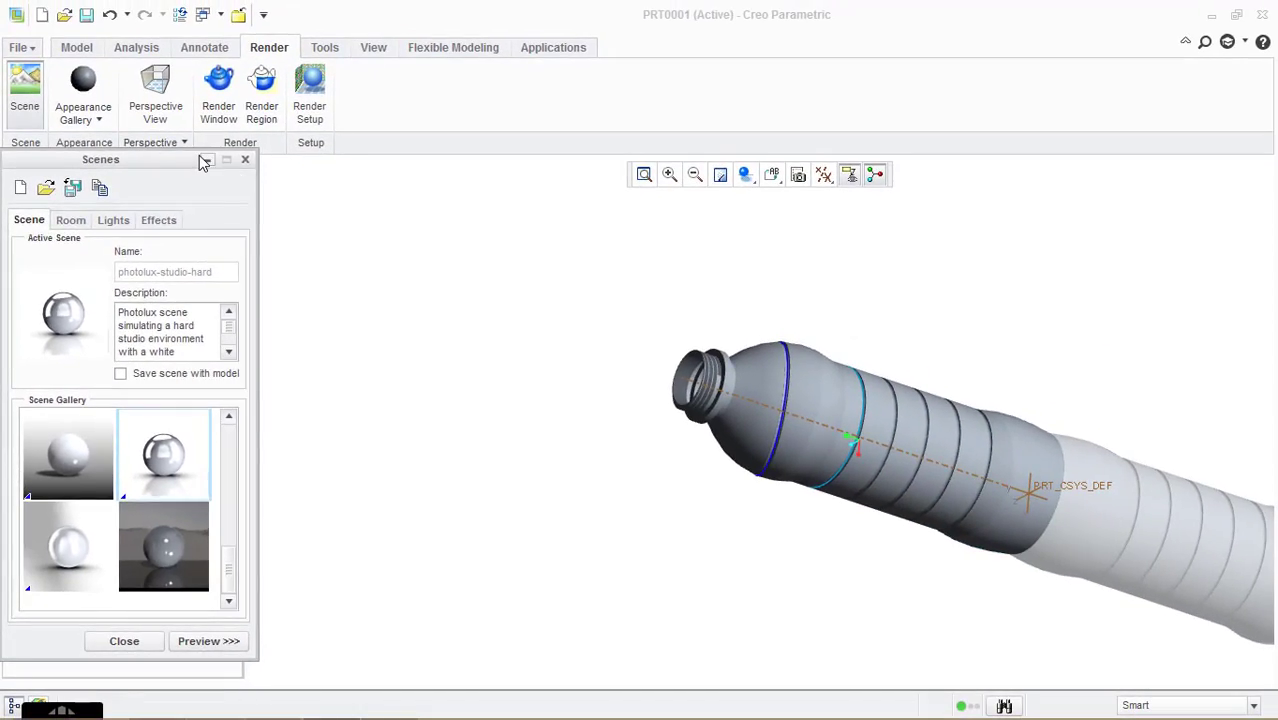
{"action": "left_click", "coordinate": [363, 0]}
- Choose the light grey appearance and set the selection filter to Part to target the bottle
{"action": "left_click", "coordinate": [89, 113]}
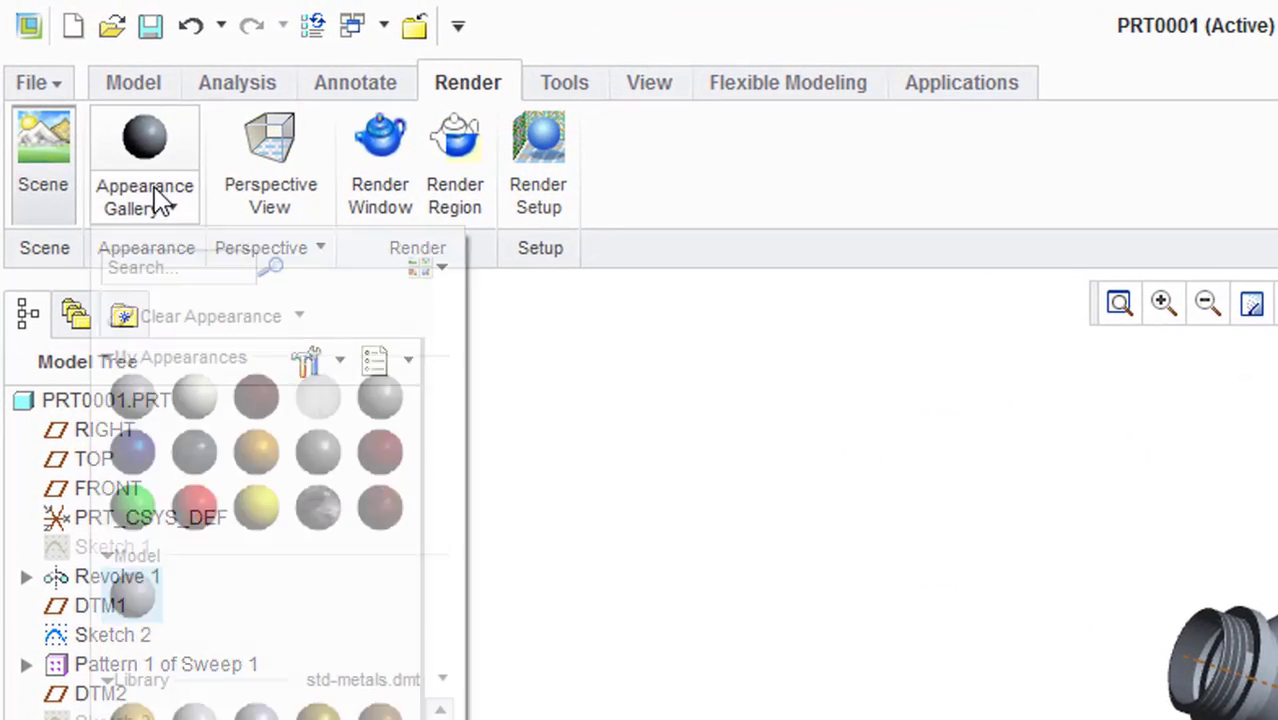
{"action": "left_click", "coordinate": [322, 399]}
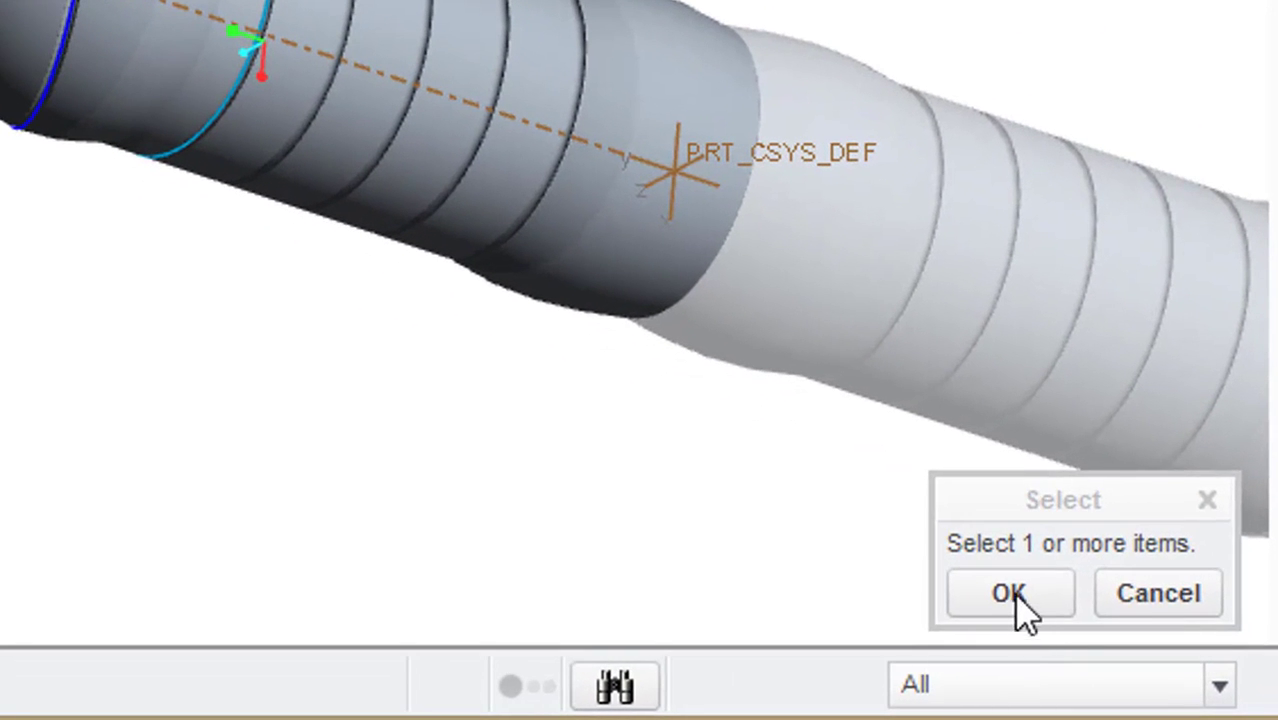
{"action": "left_click", "coordinate": [1010, 594]}
{"action": "left_click", "coordinate": [1041, 679]}
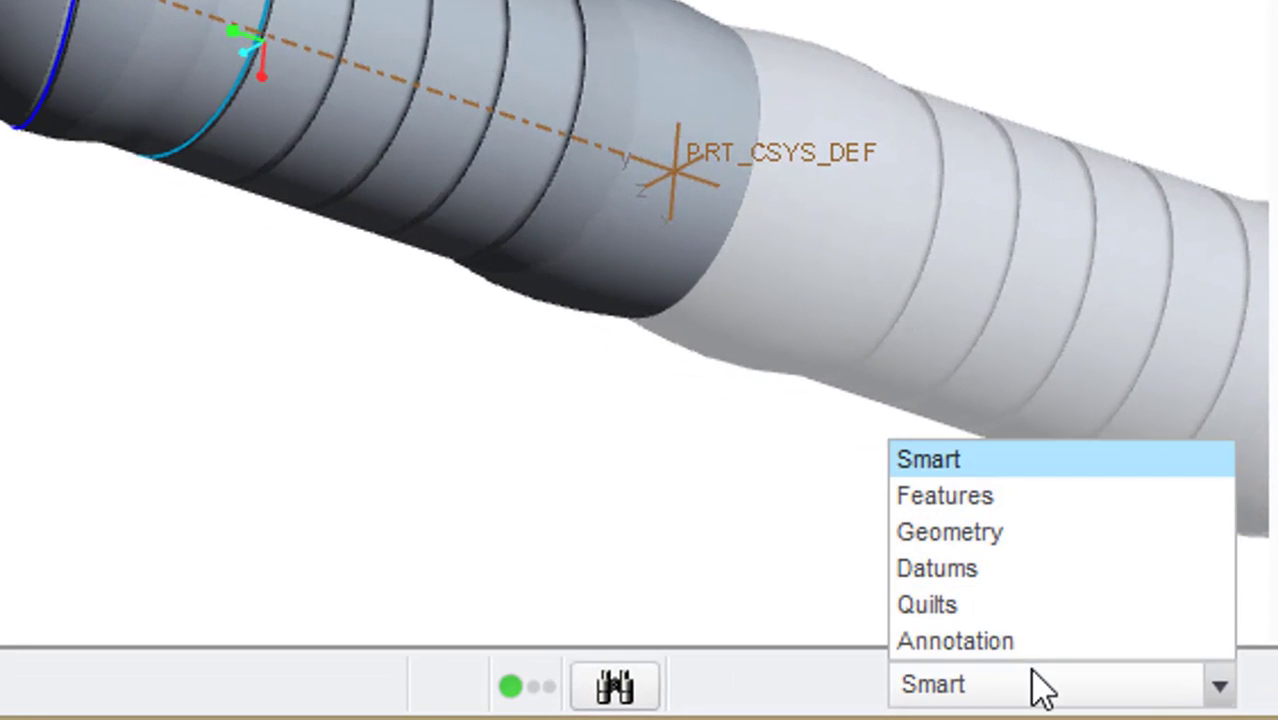
{"action": "left_click", "coordinate": [1013, 657]}
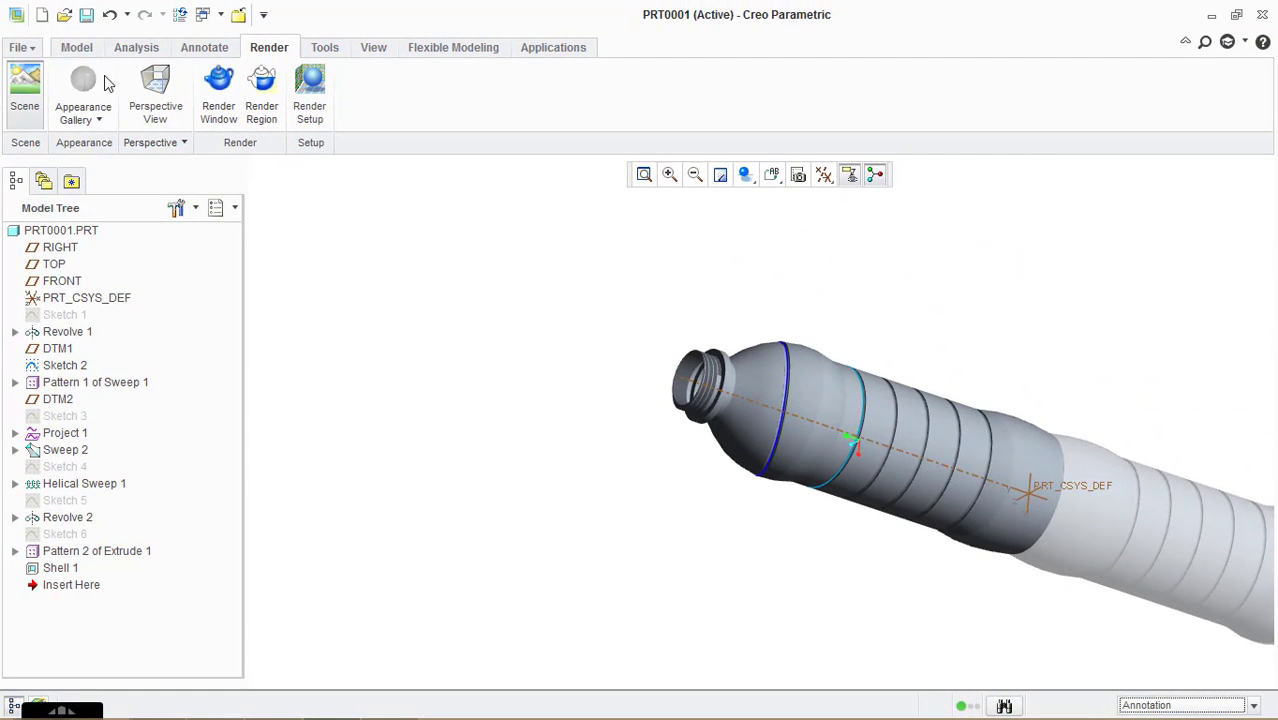
{"action": "left_click", "coordinate": [75, 80]}
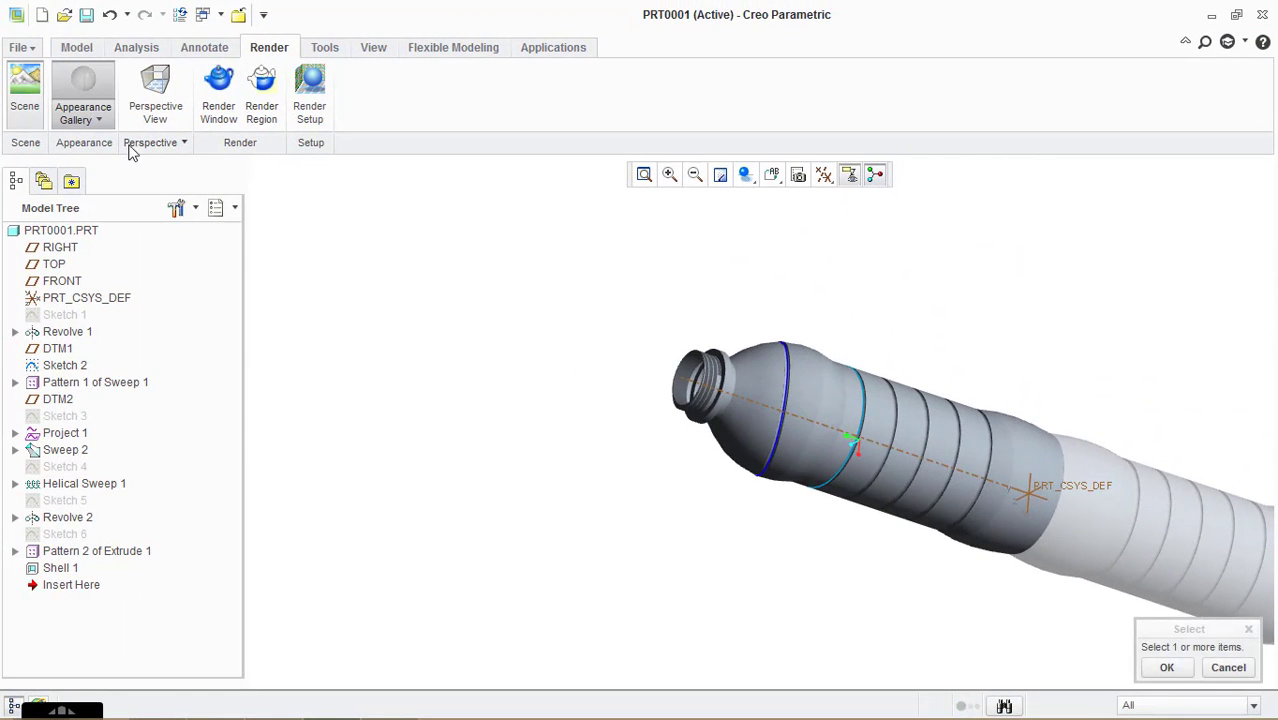
{"action": "left_click", "coordinate": [1182, 705]}
{"action": "left_click", "coordinate": [1160, 687]}
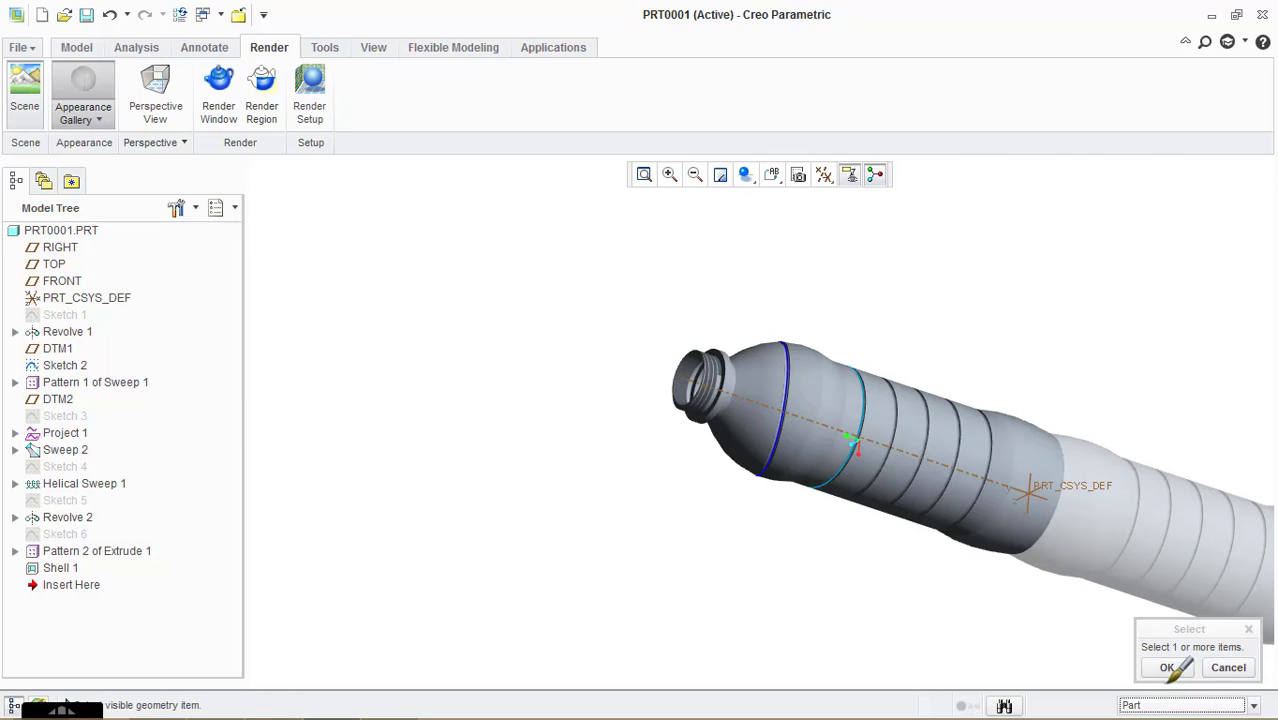
{"action": "left_click", "coordinate": [1005, 460]}
{"action": "left_click", "coordinate": [965, 463]}
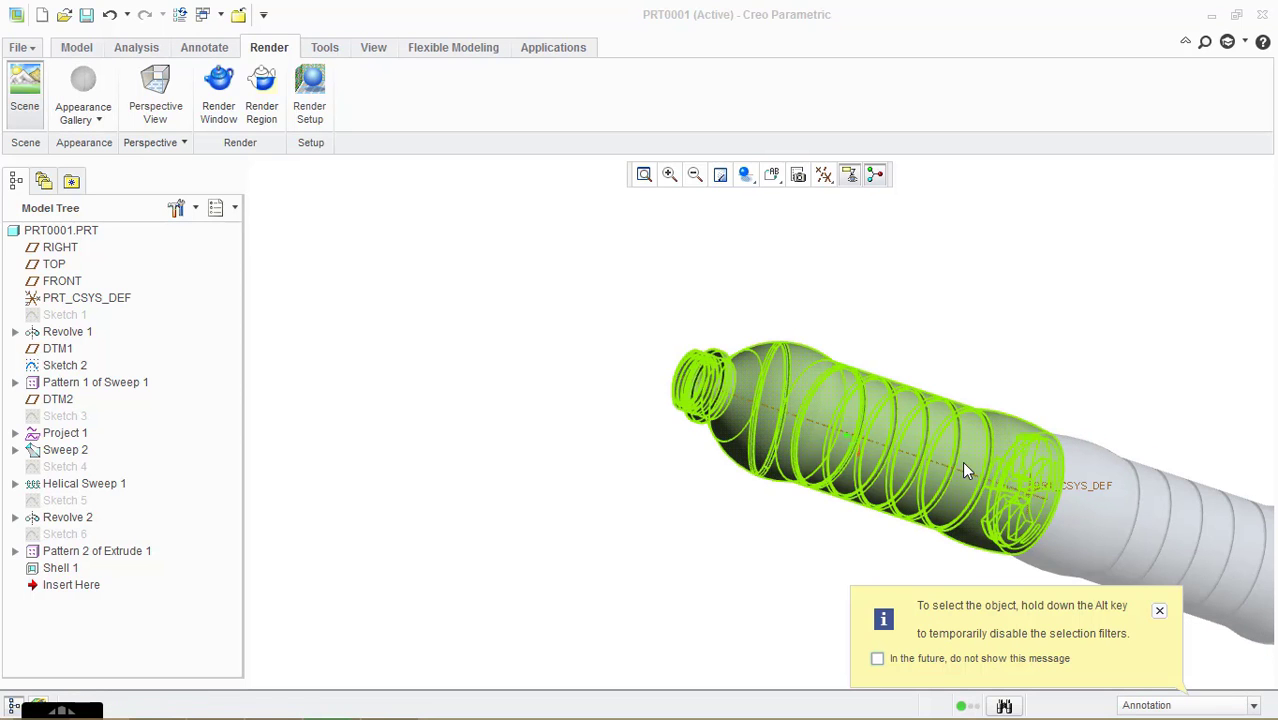
{"action": "left_click", "coordinate": [1159, 611]}
- Apply the light grey see-through appearance to the whole bottle part
{"action": "left_click", "coordinate": [92, 95]}
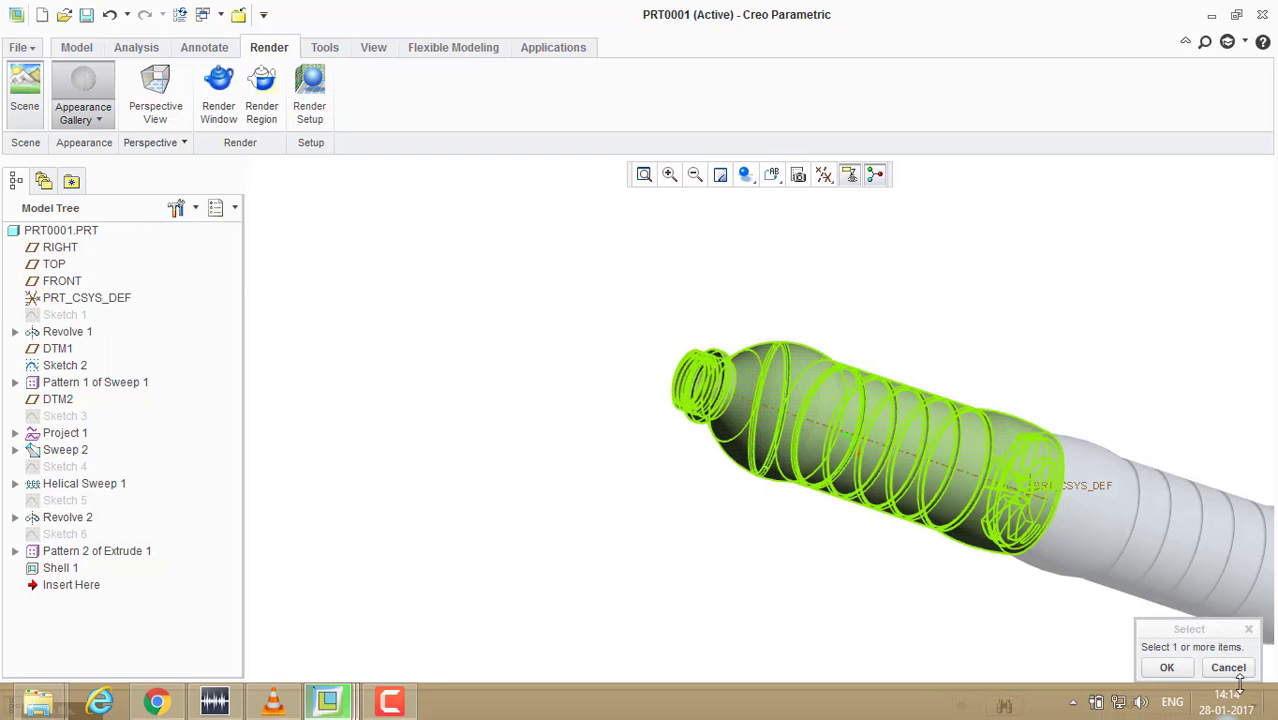
{"action": "left_click", "coordinate": [1166, 670]}
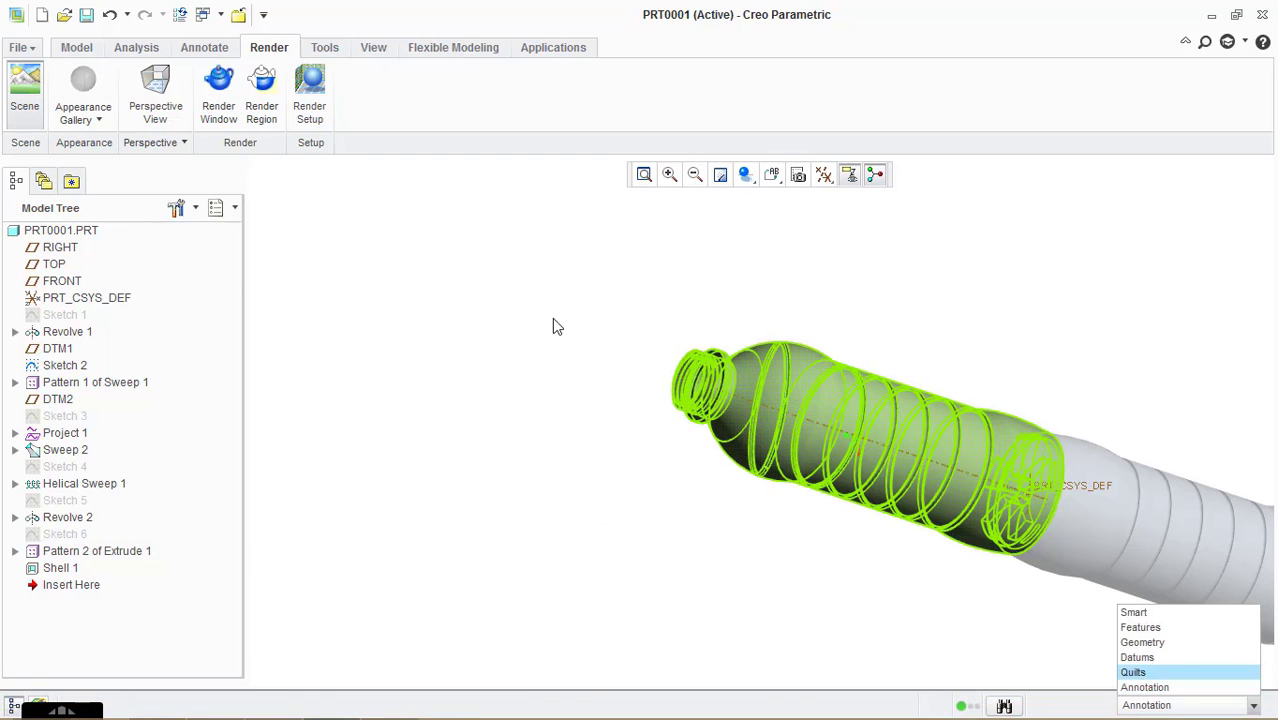
{"action": "left_click", "coordinate": [78, 86]}
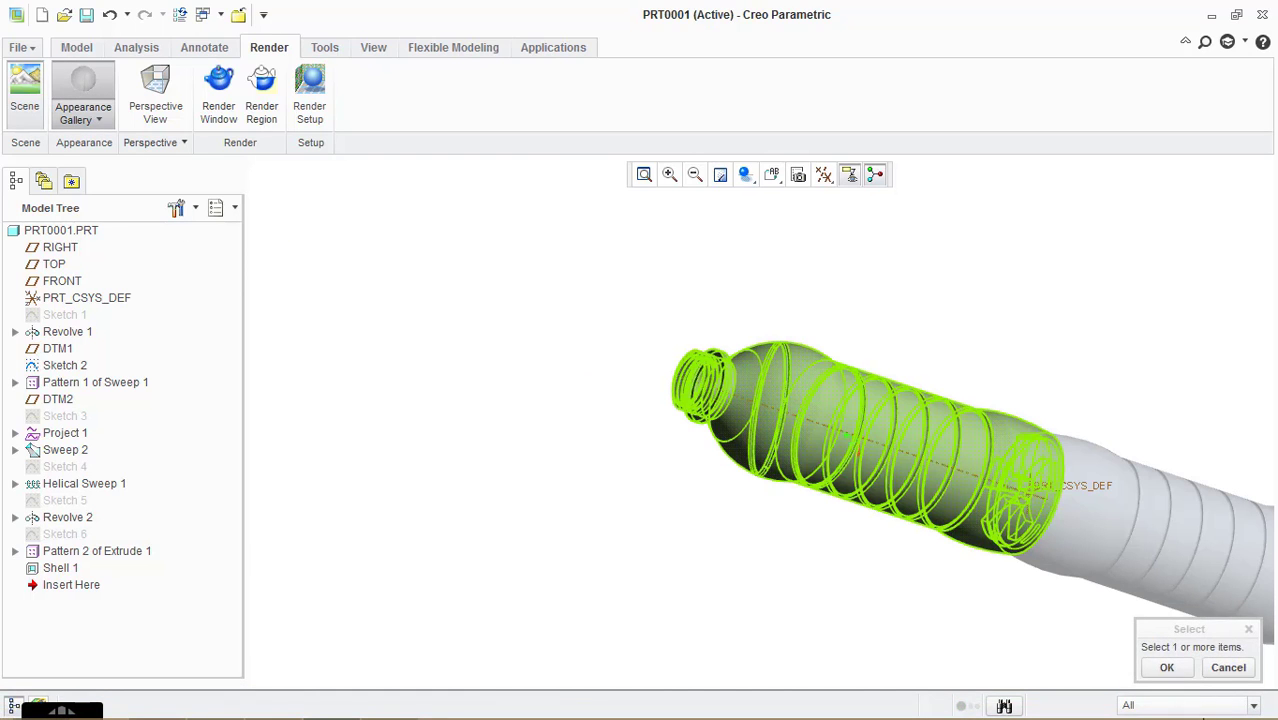
{"action": "left_click", "coordinate": [1150, 705]}
{"action": "left_click", "coordinate": [1140, 690]}
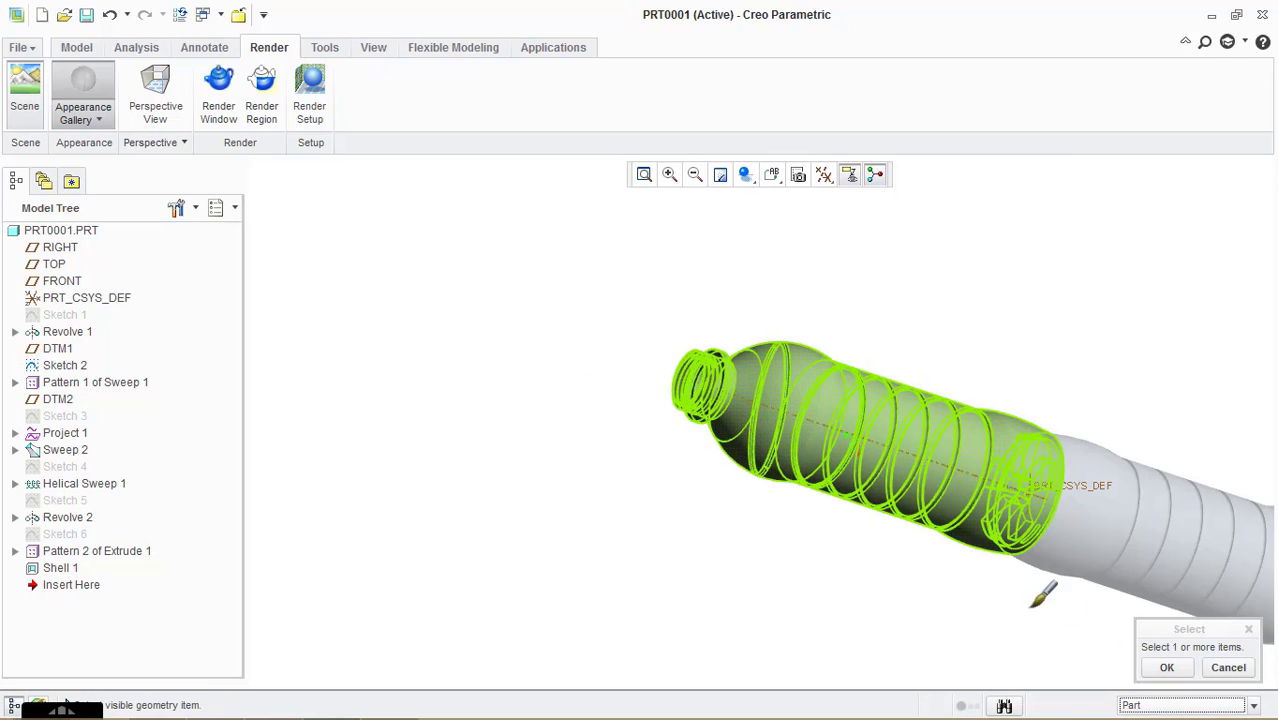
{"action": "middle_click", "coordinate": [650, 414]}
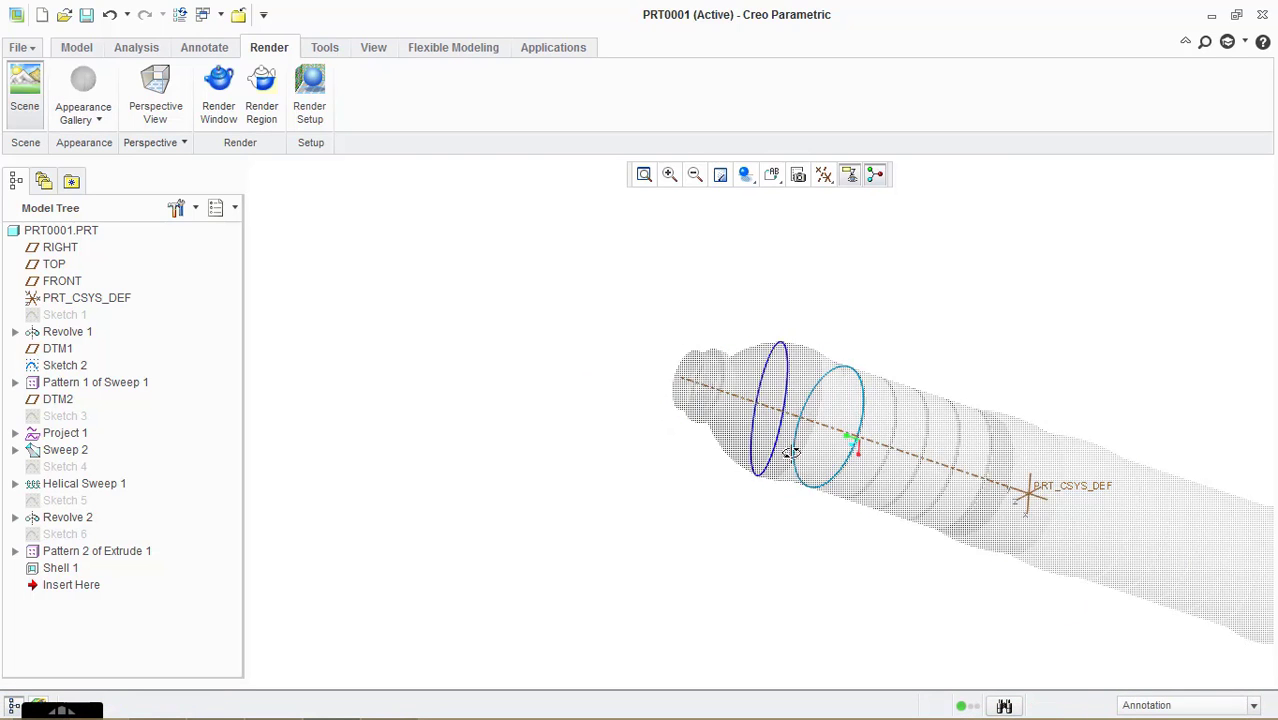
- Raise shadow accuracy and anti-aliasing to Medium in Render Setup
{"action": "middle_click_drag", "start_coordinate": [650, 414], "coordinate": [1139, 503]}
{"action": "scroll", "coordinate": [831, 400], "scroll_direction": "down", "scroll_amount": 2}
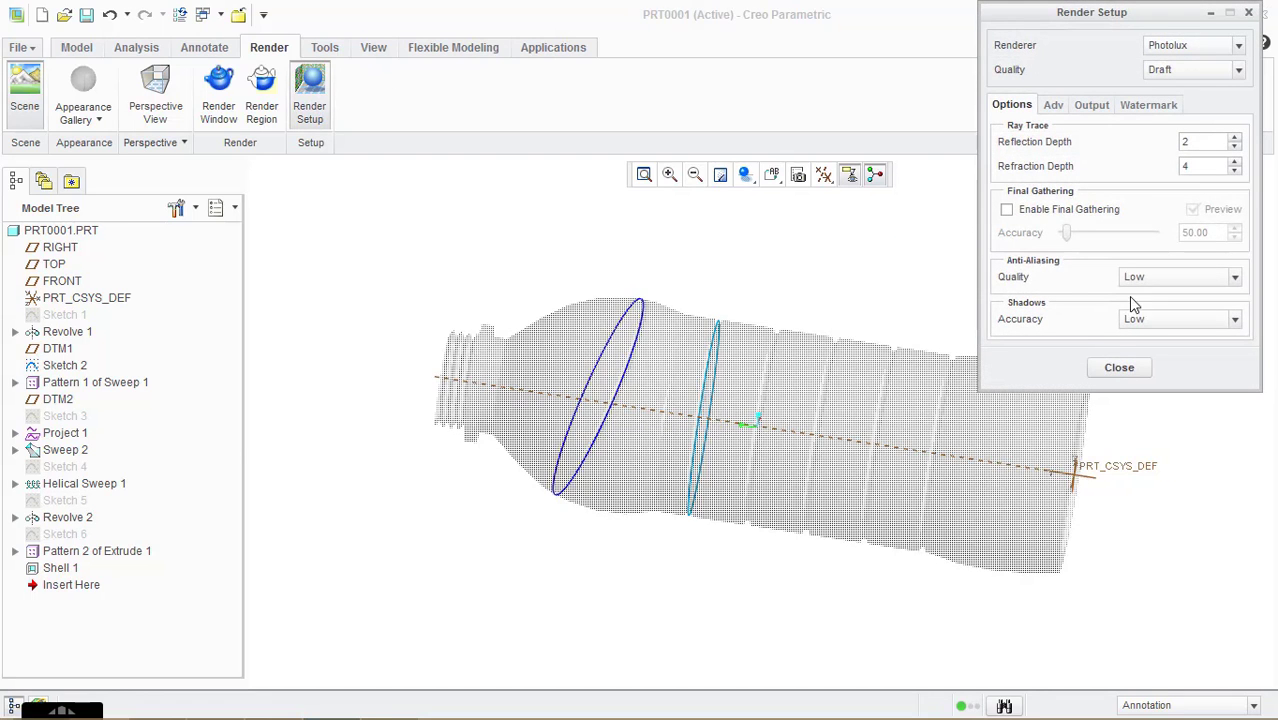
{"action": "left_click", "coordinate": [1162, 319]}
{"action": "left_click", "coordinate": [1152, 366]}
{"action": "left_click", "coordinate": [1160, 279]}
{"action": "left_click", "coordinate": [1159, 325]}
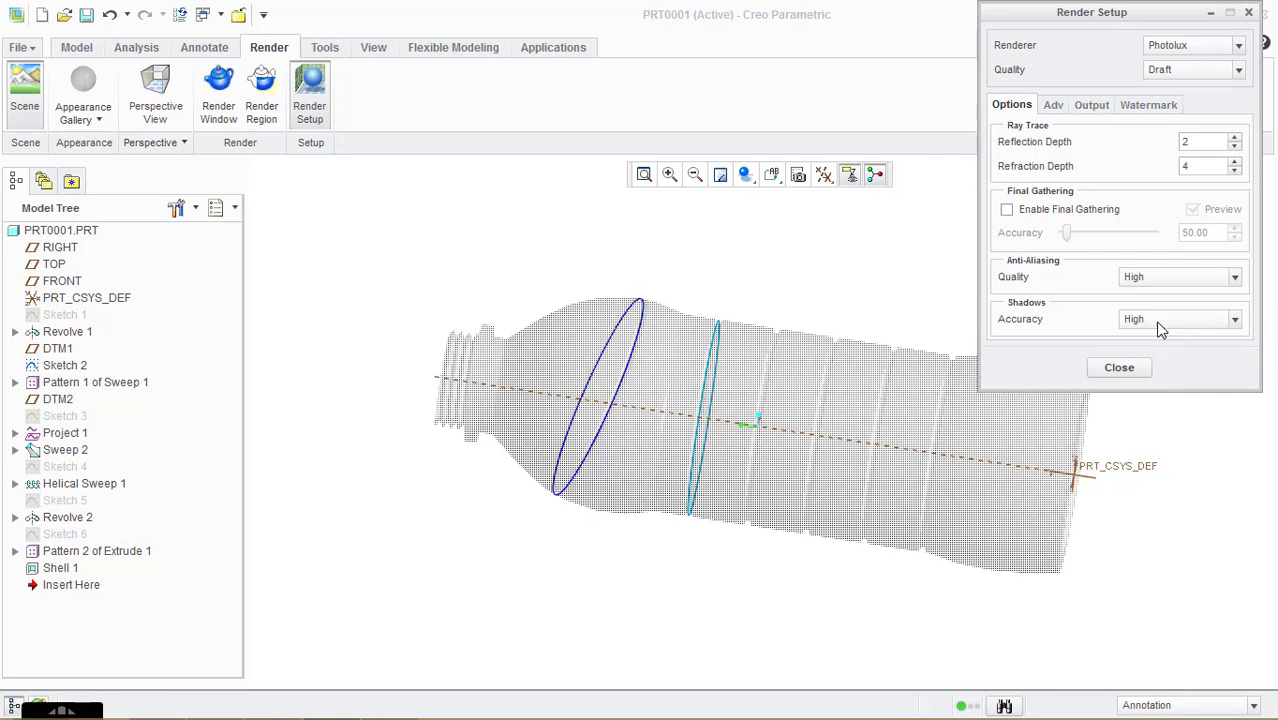
- Set overall render quality to High and start rendering the bottle
{"action": "left_click", "coordinate": [1186, 72]}
{"action": "left_click", "coordinate": [1178, 86]}
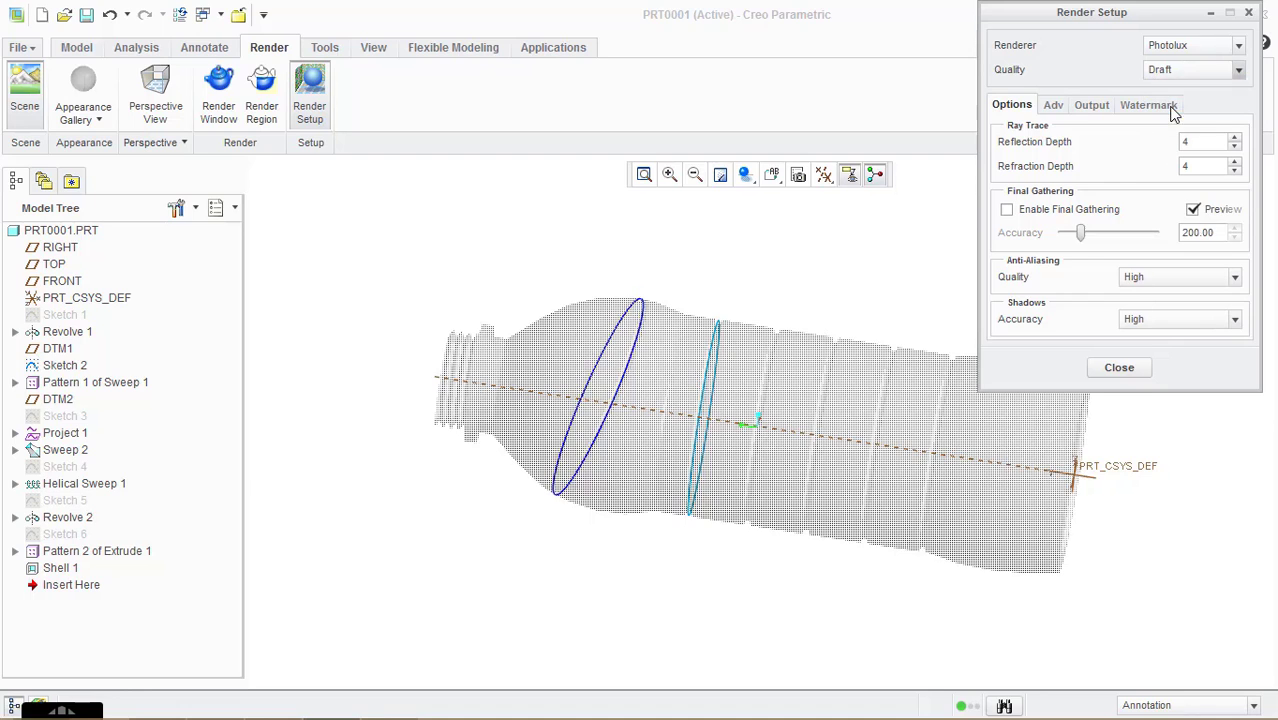
{"action": "left_click", "coordinate": [1118, 368]}
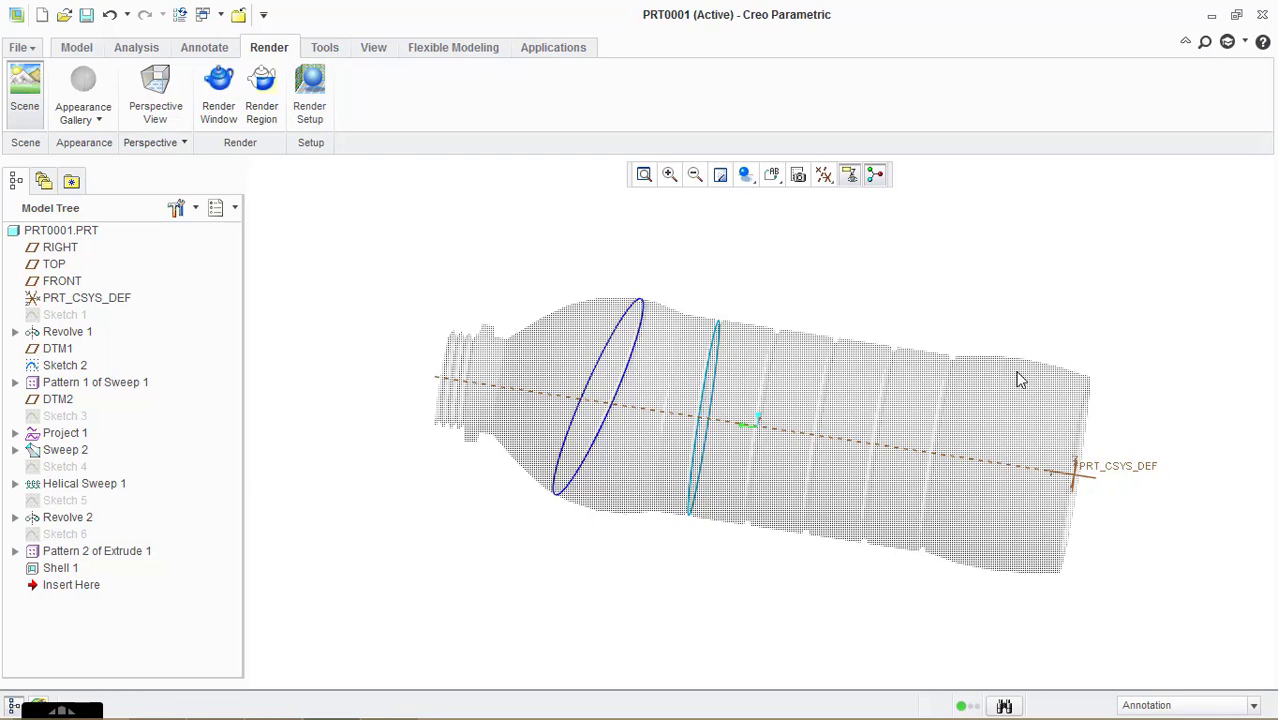
{"action": "left_click", "coordinate": [220, 100]}
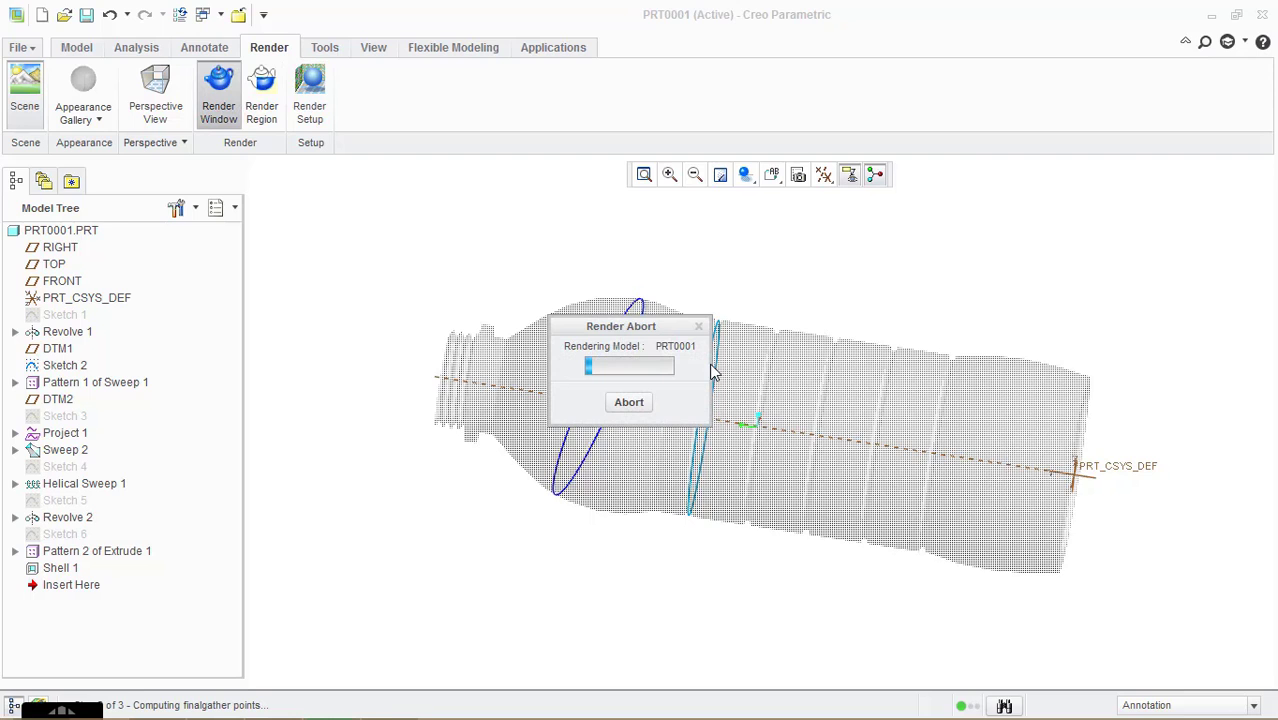